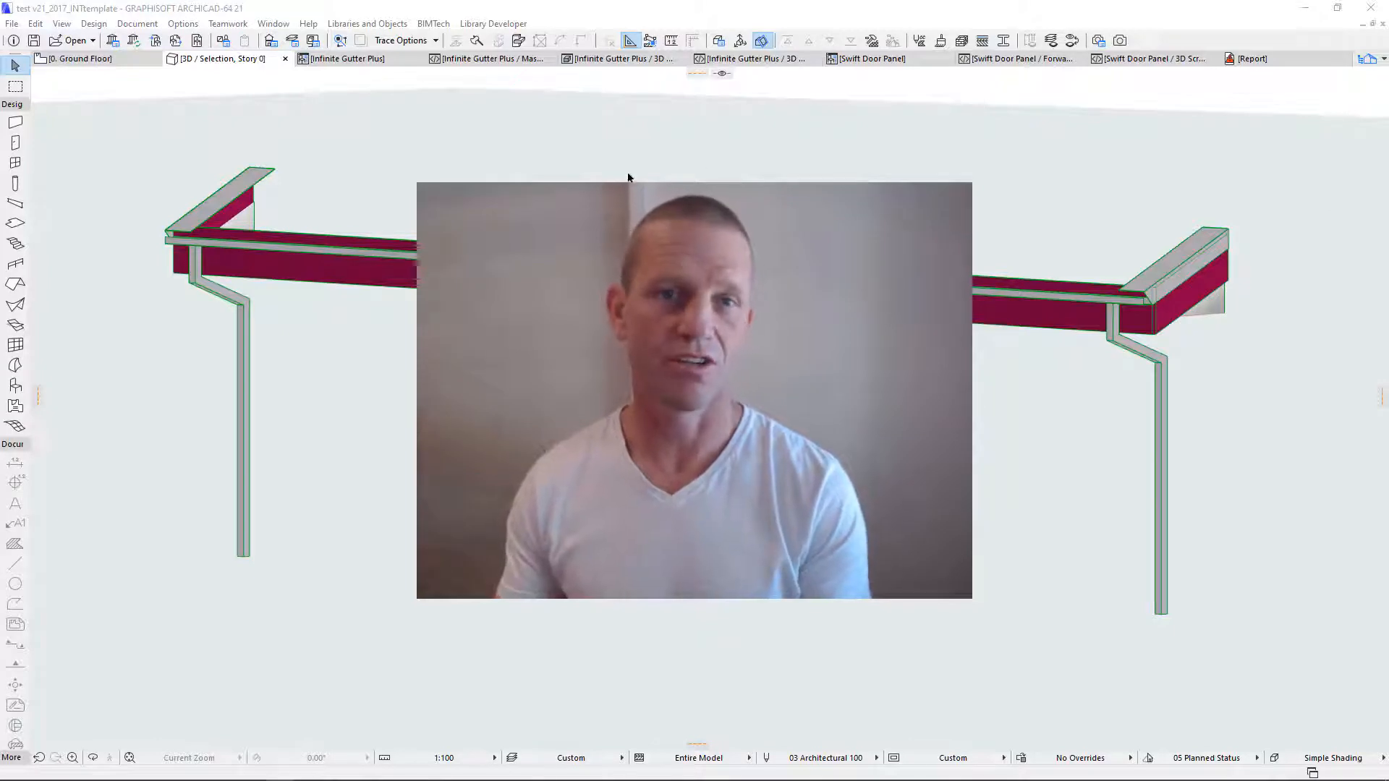
Step: Open the settings of the long gutter object in the 3D view and examine its fascia page and fascia type options
click(658, 279)
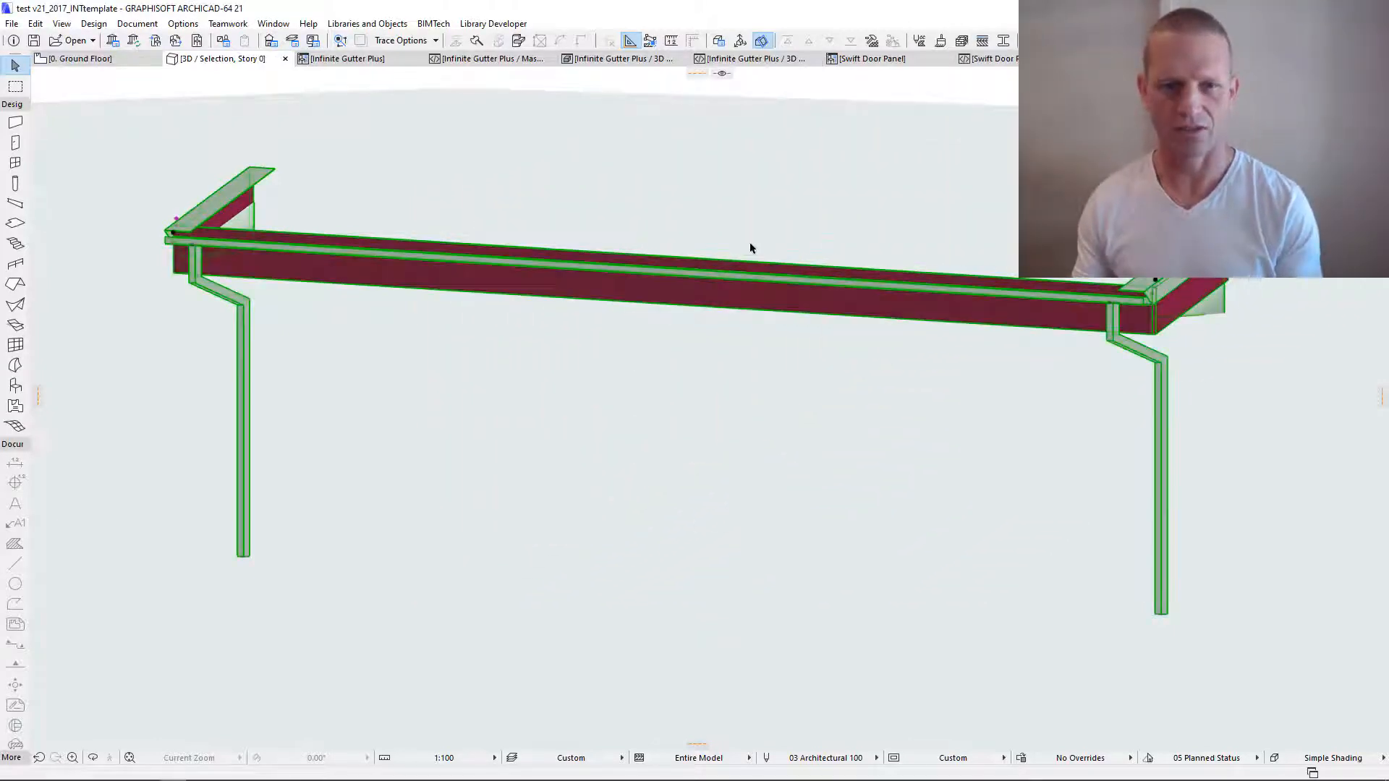
key(ctrl+t)
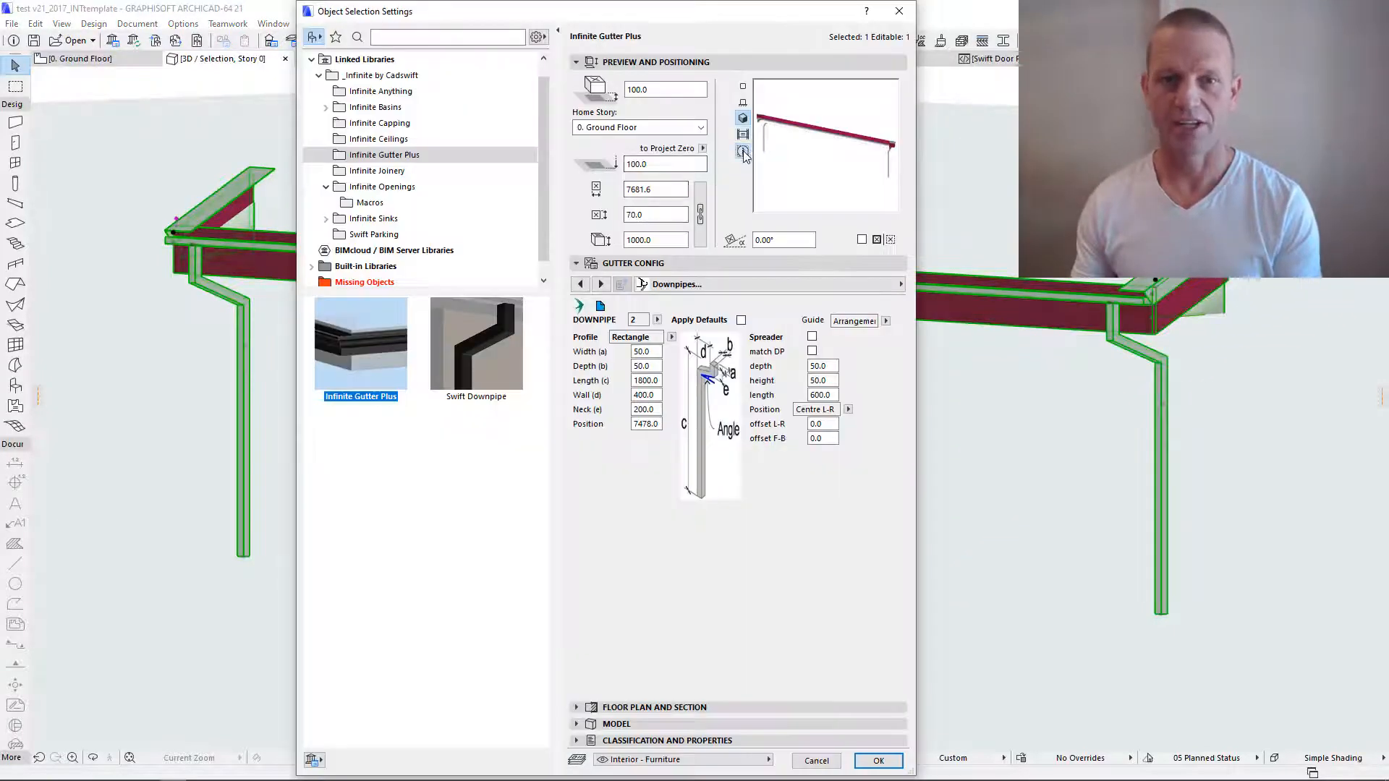
click(743, 151)
scroll(992, 266, down, 2)
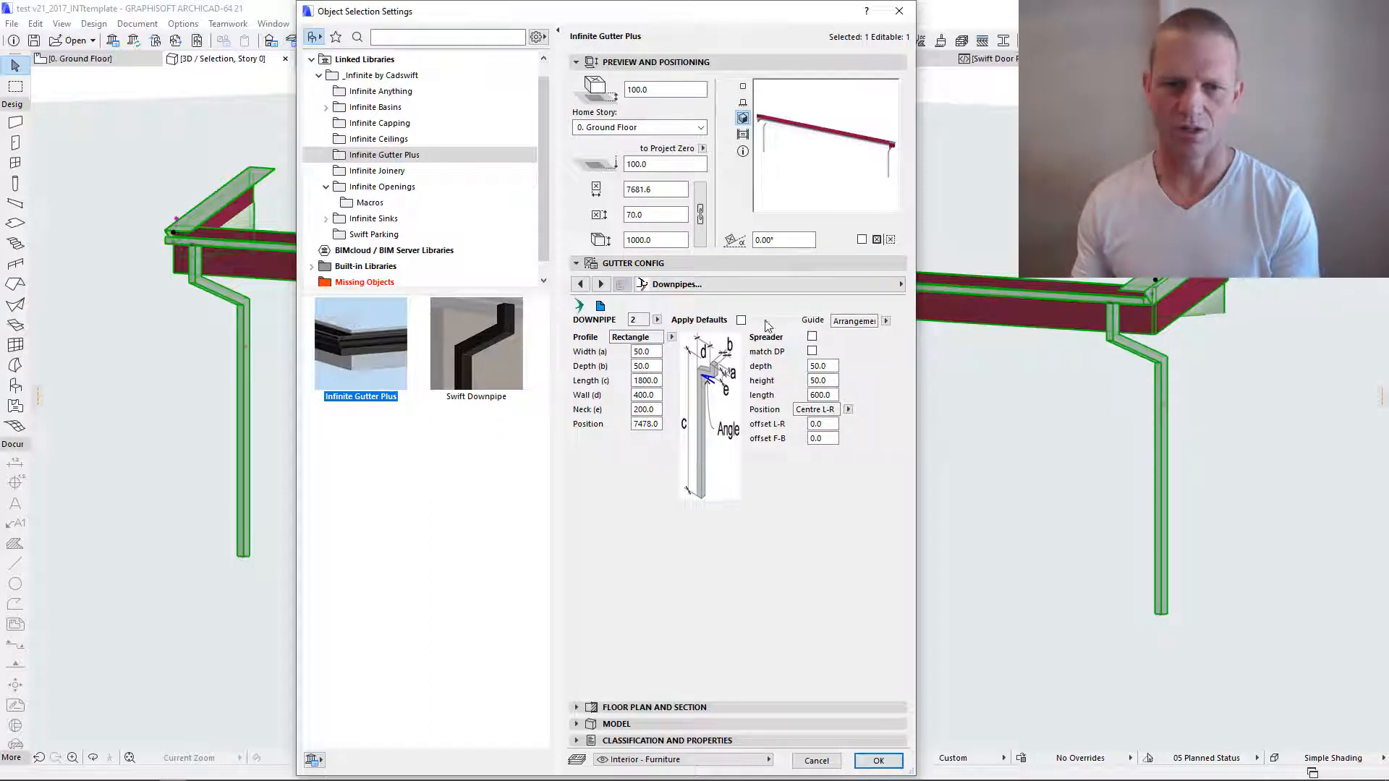
click(732, 284)
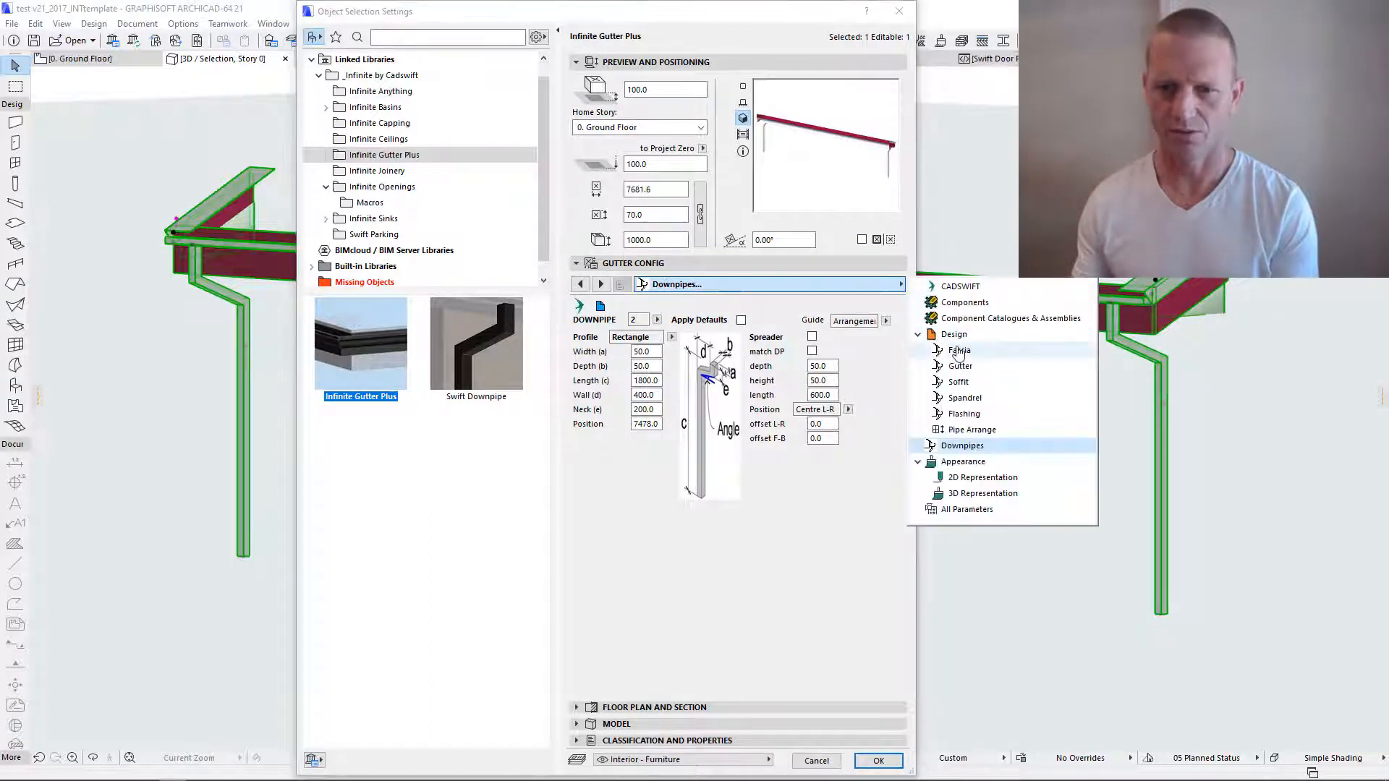
click(959, 350)
click(822, 501)
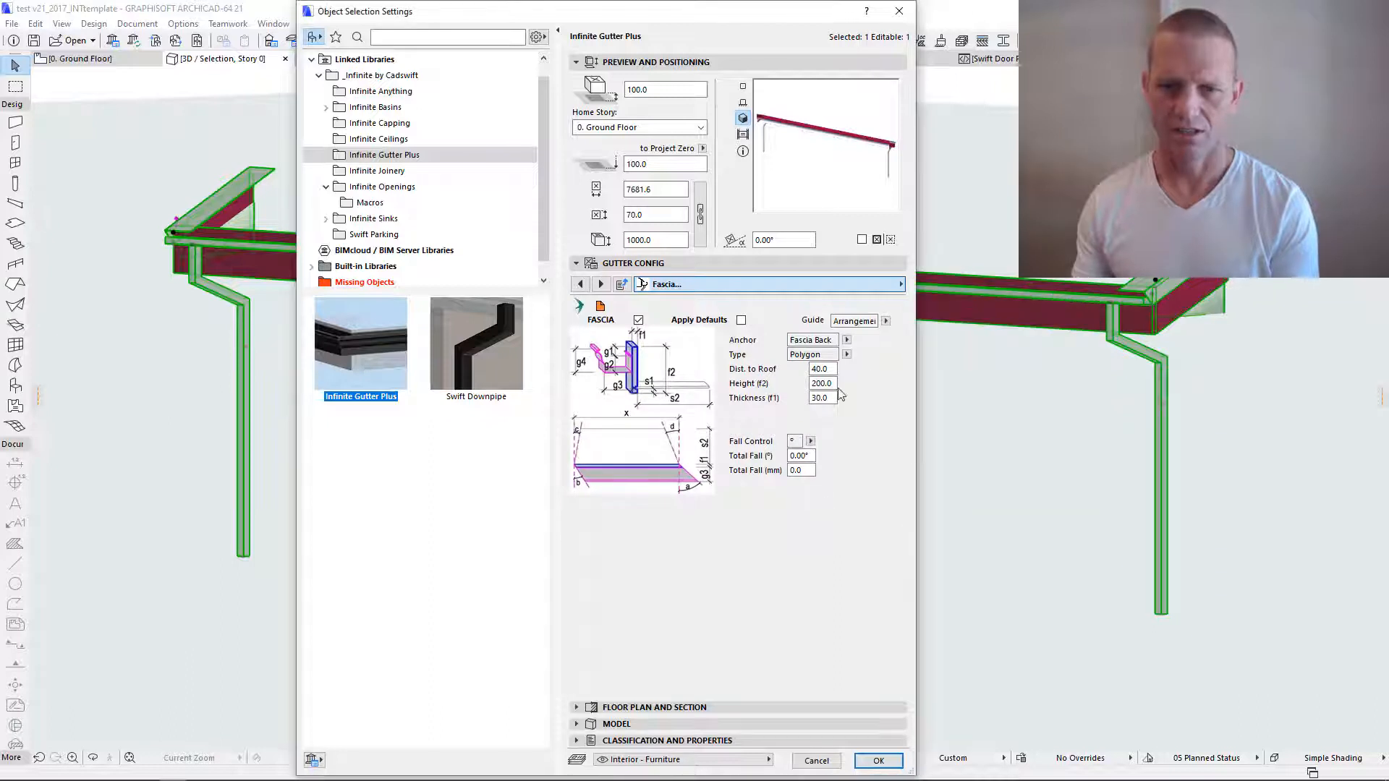
click(846, 355)
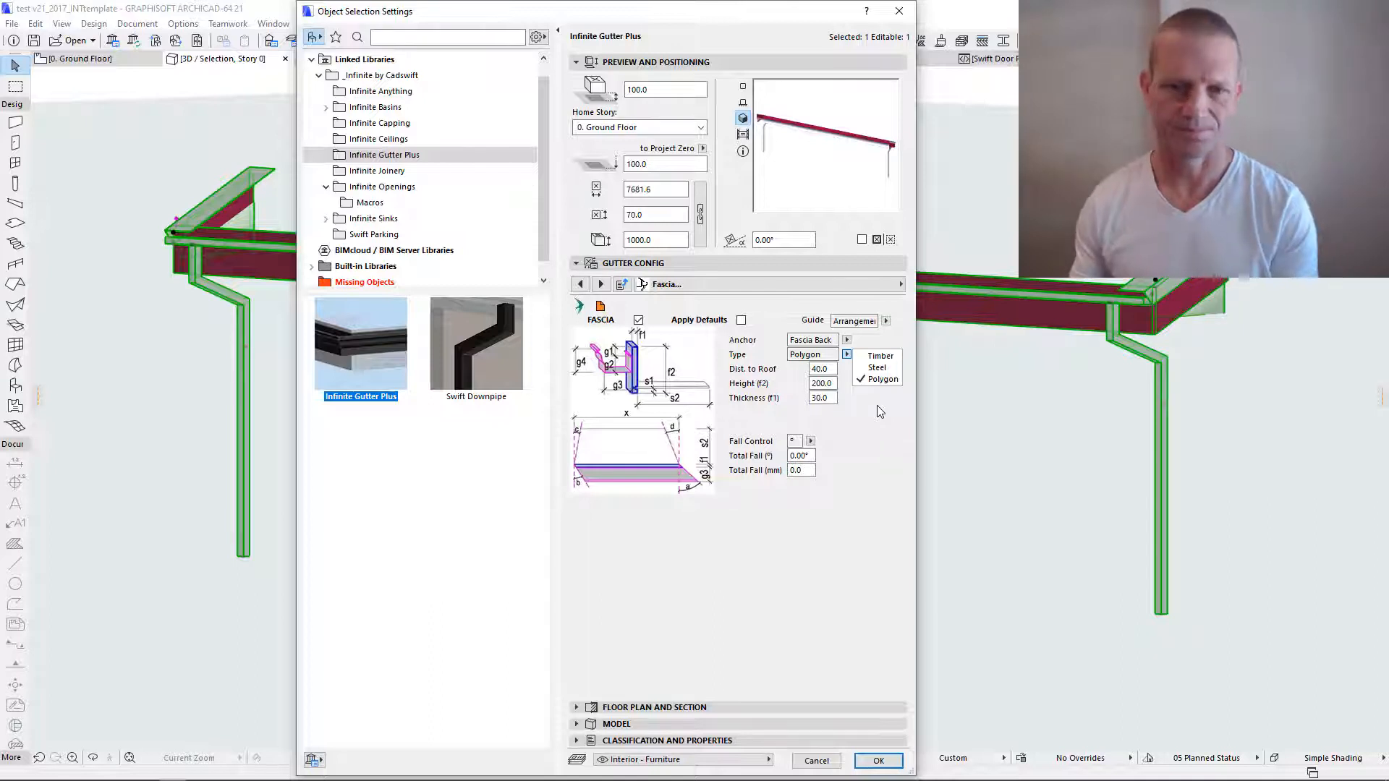
Step: Review the gutter profile options on the Gutter page, keep Polygon, and confirm the object settings
click(746, 287)
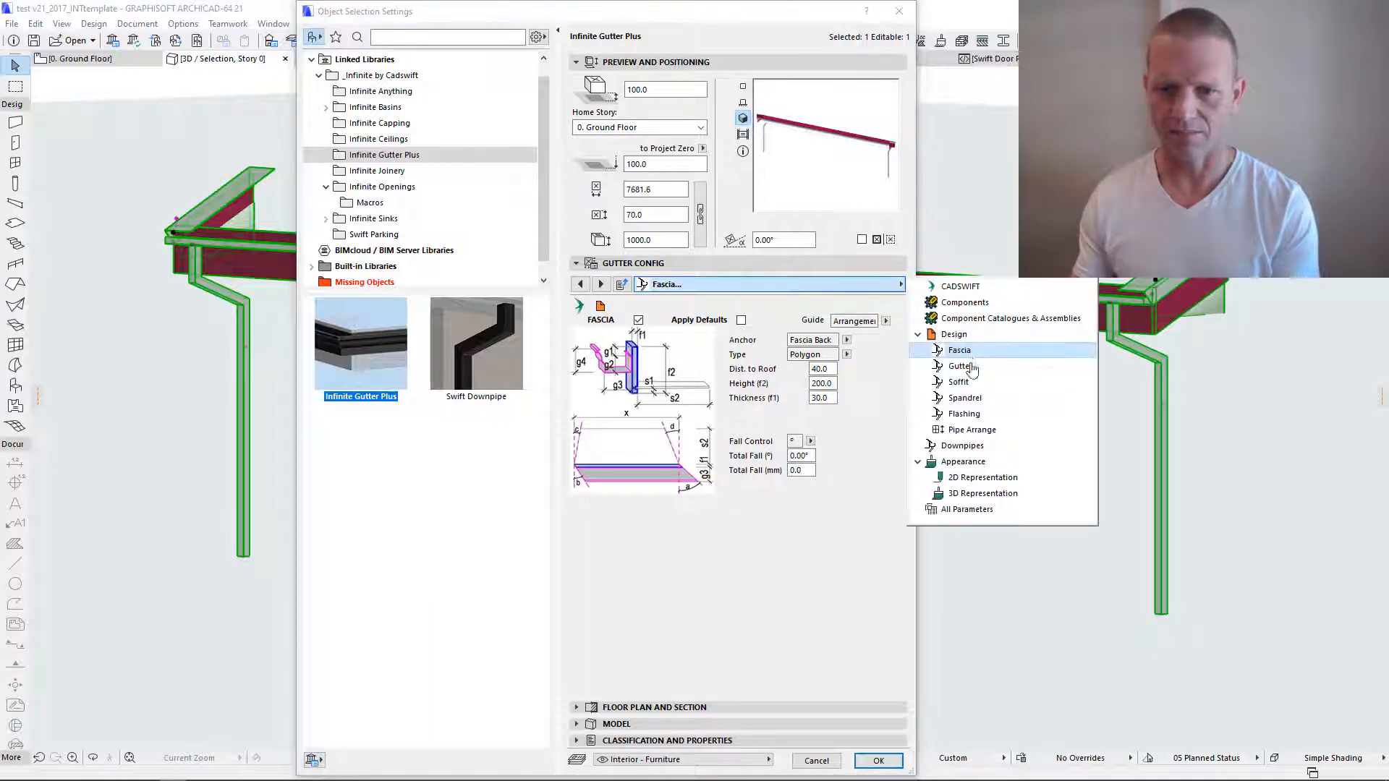
click(948, 366)
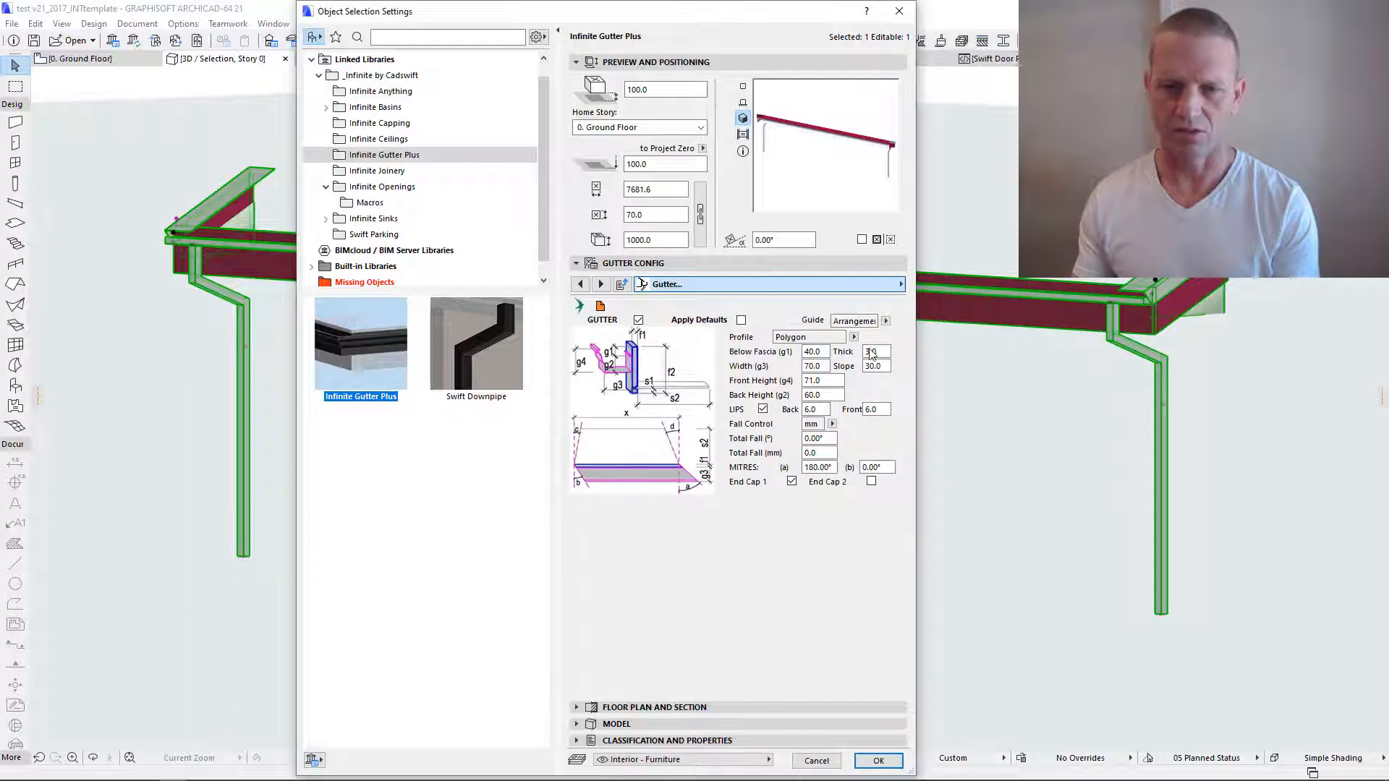
click(854, 338)
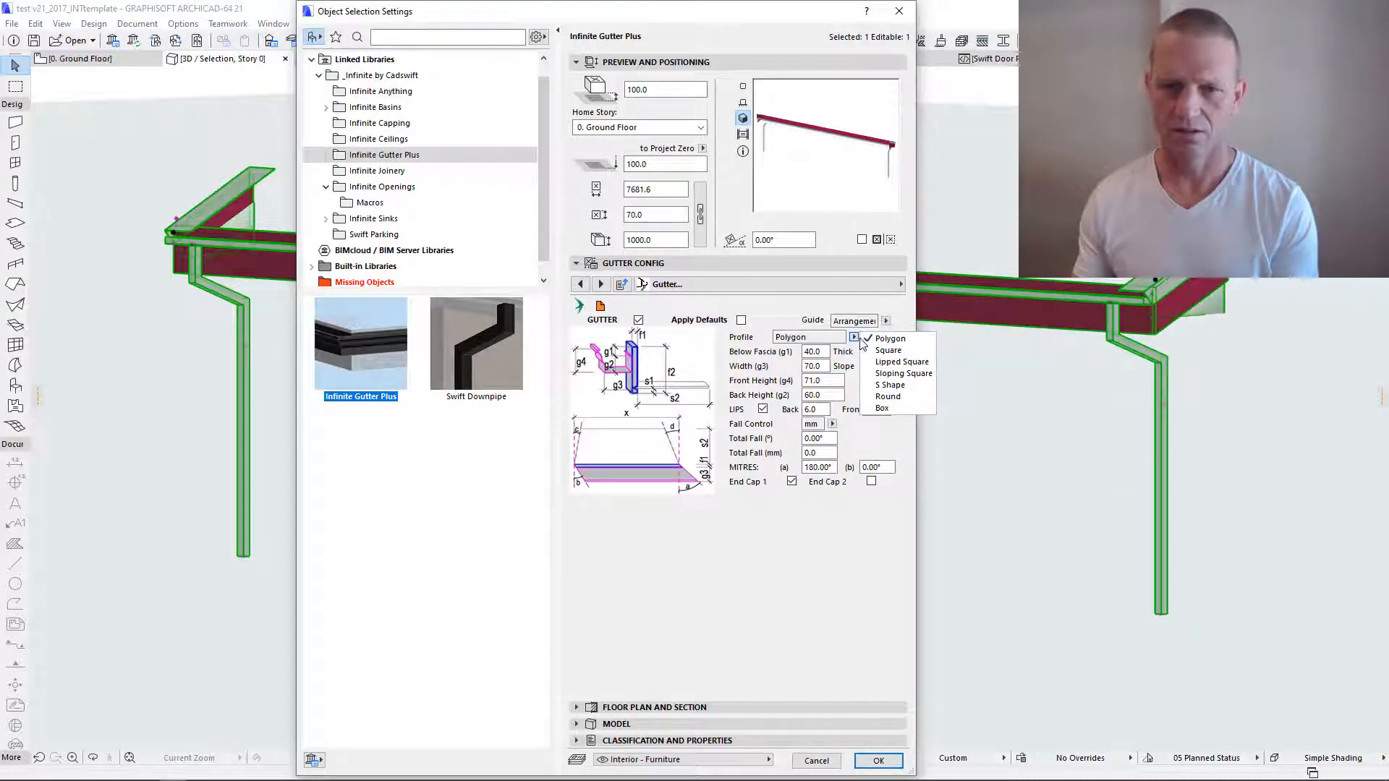
click(904, 341)
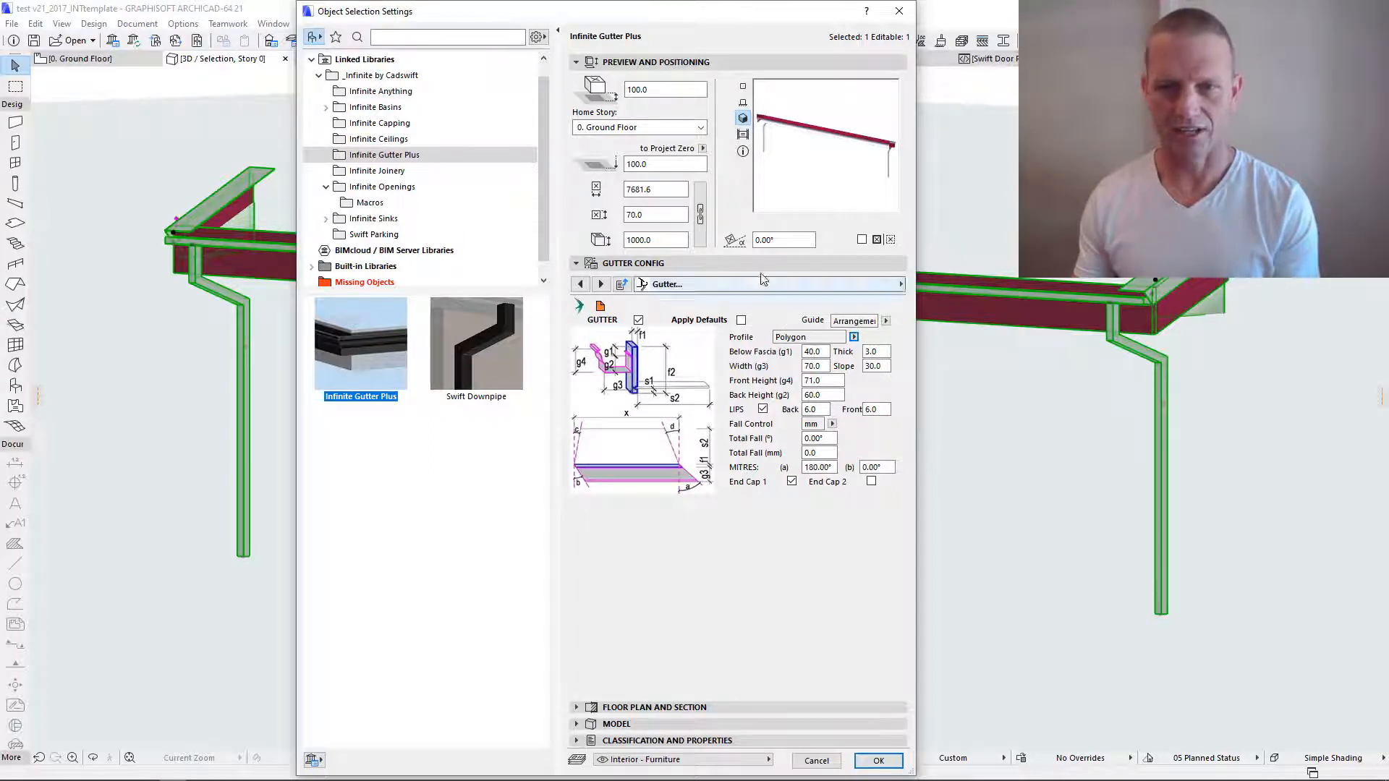
click(878, 761)
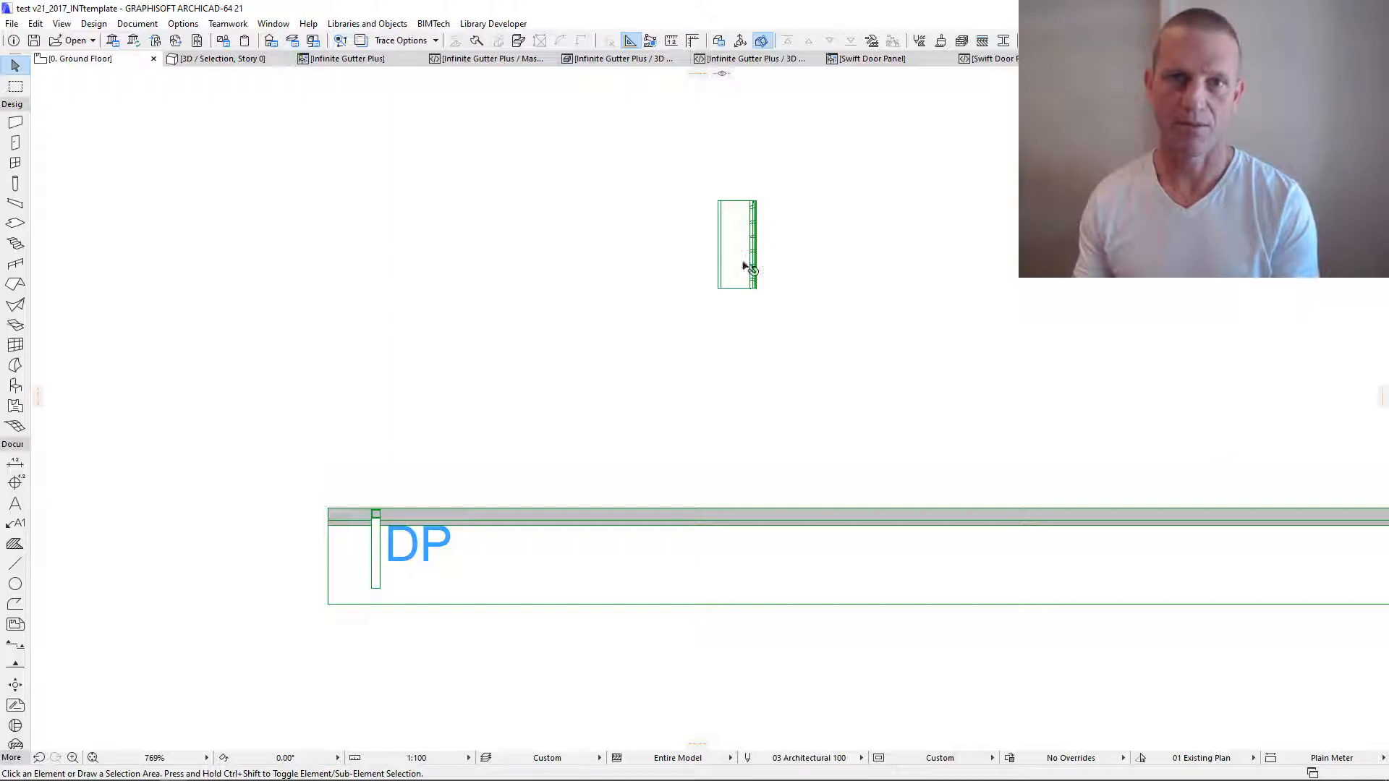
Step: Select the short gutter and fascia pieces above the long gutter on the floor plan and inspect them alone in 3D
click(730, 208)
click(759, 204)
click(756, 176)
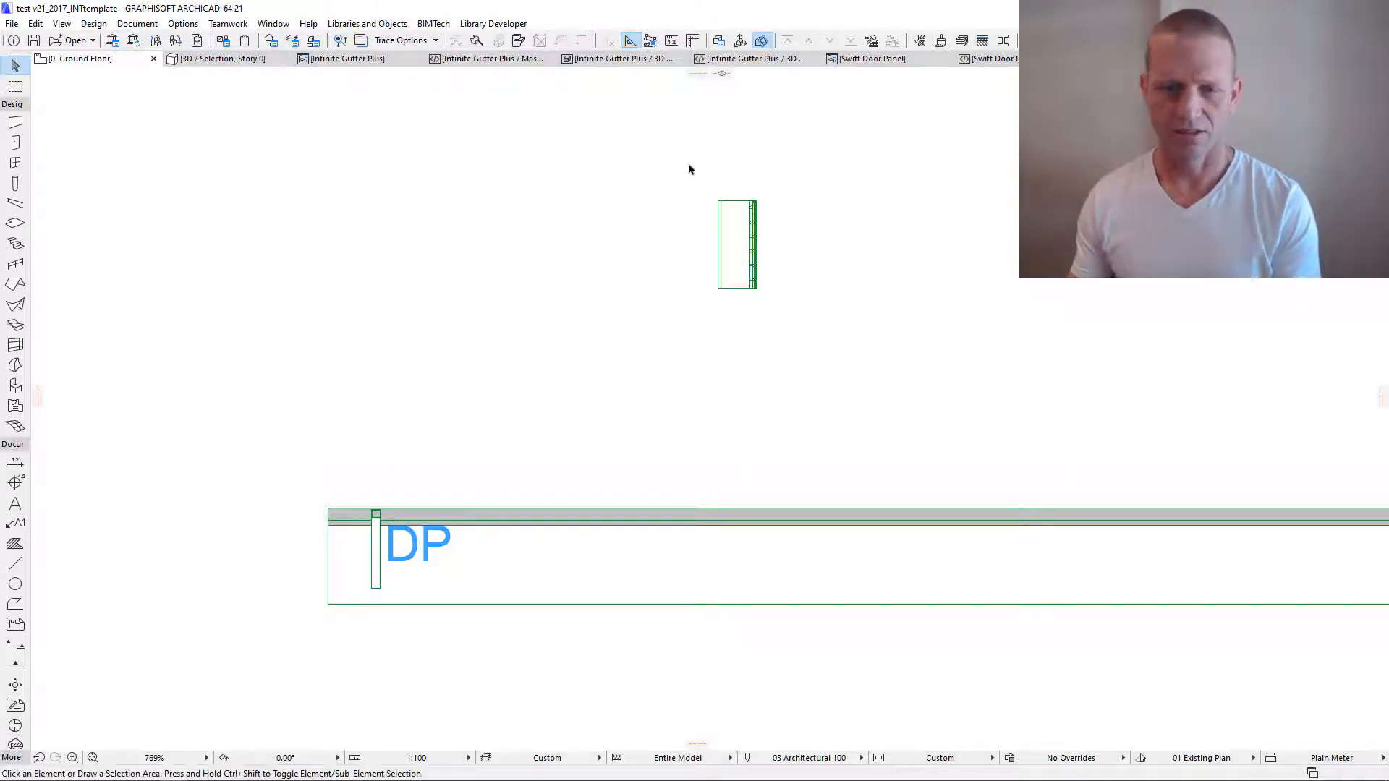
drag(663, 163, 782, 323)
key(F5)
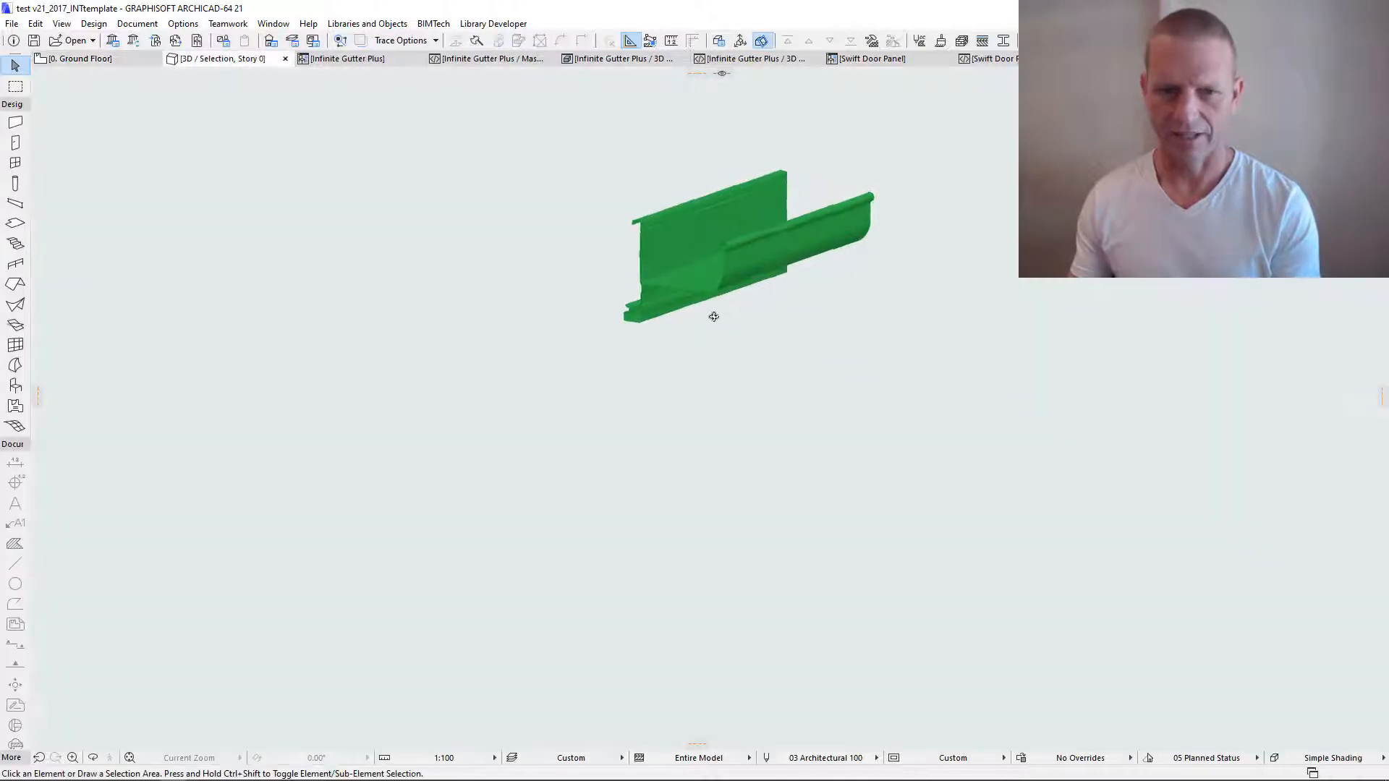
scroll(689, 307, up, 5)
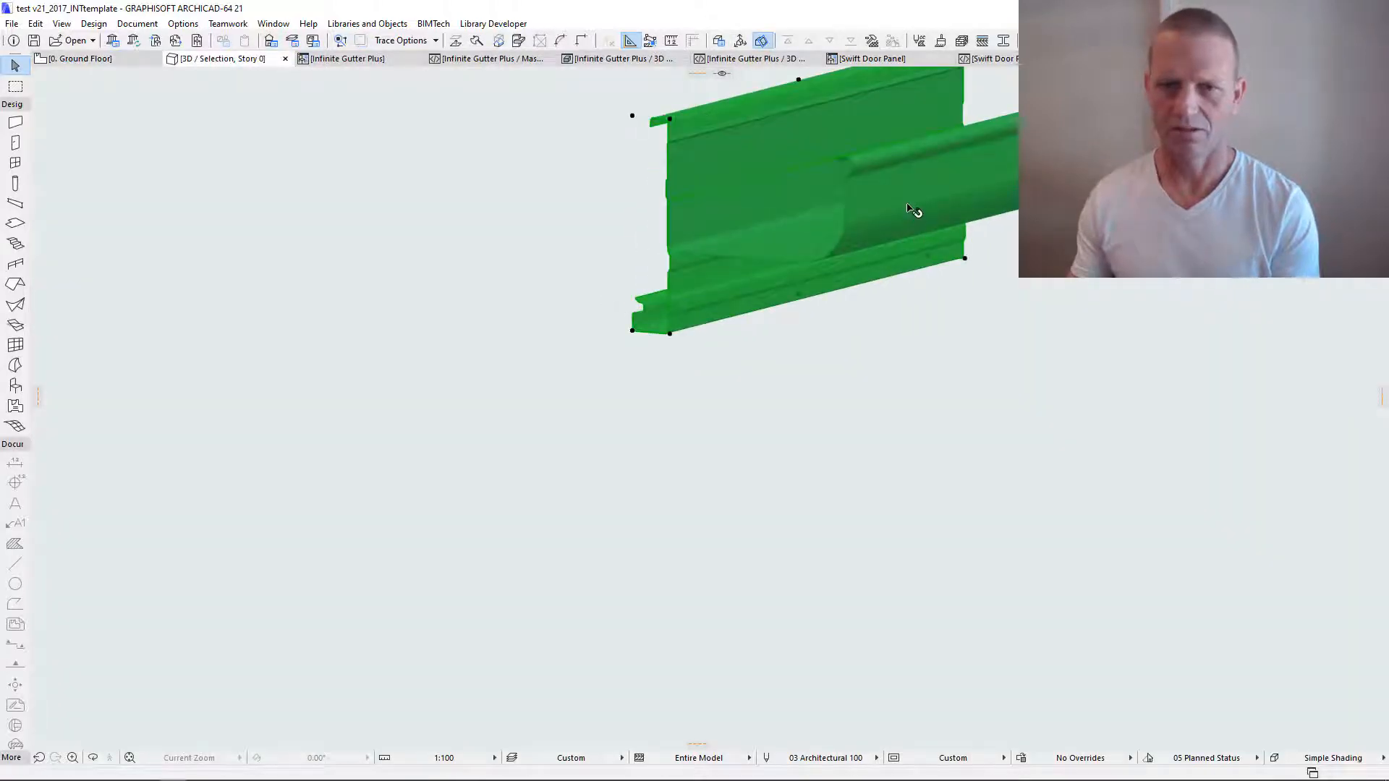
scroll(861, 400, down, 1)
scroll(861, 405, down, 2)
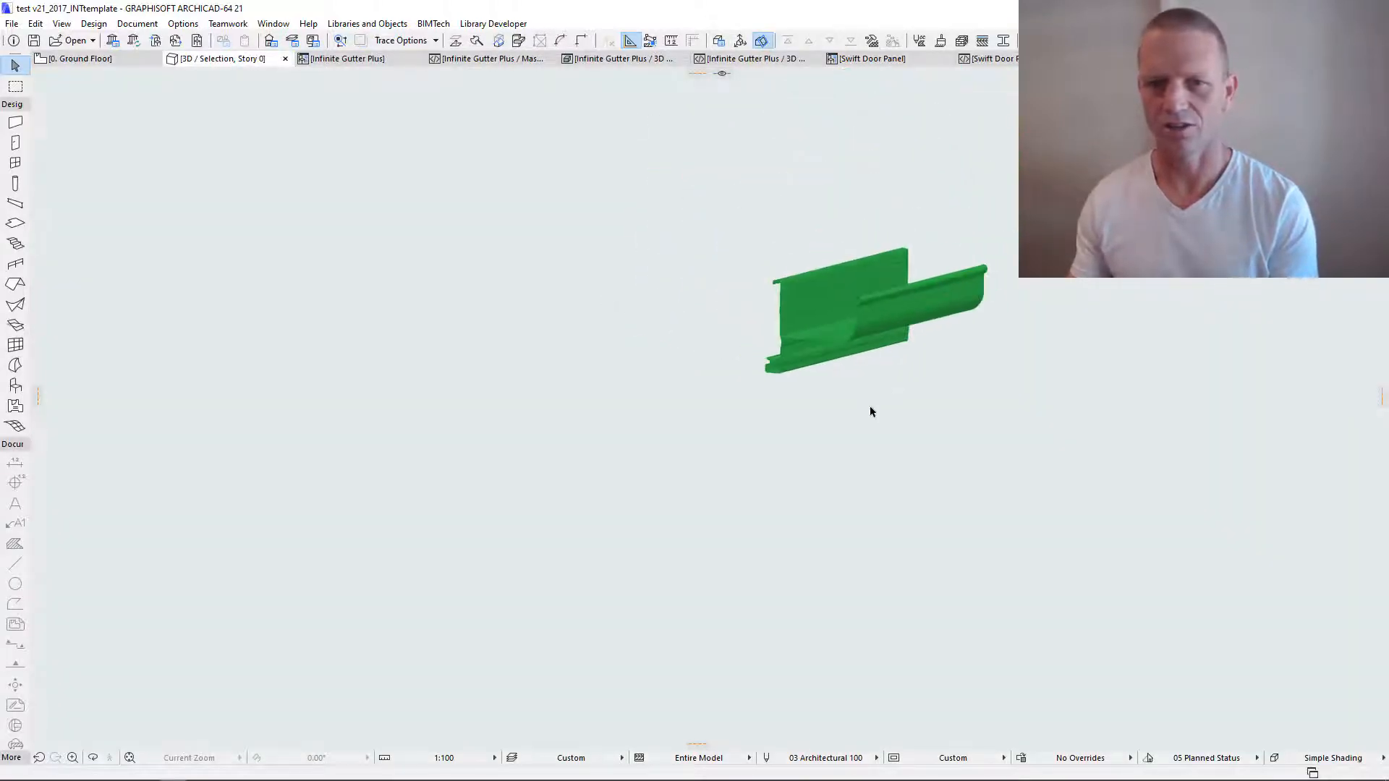
shift+middle_drag(872, 409, 791, 456)
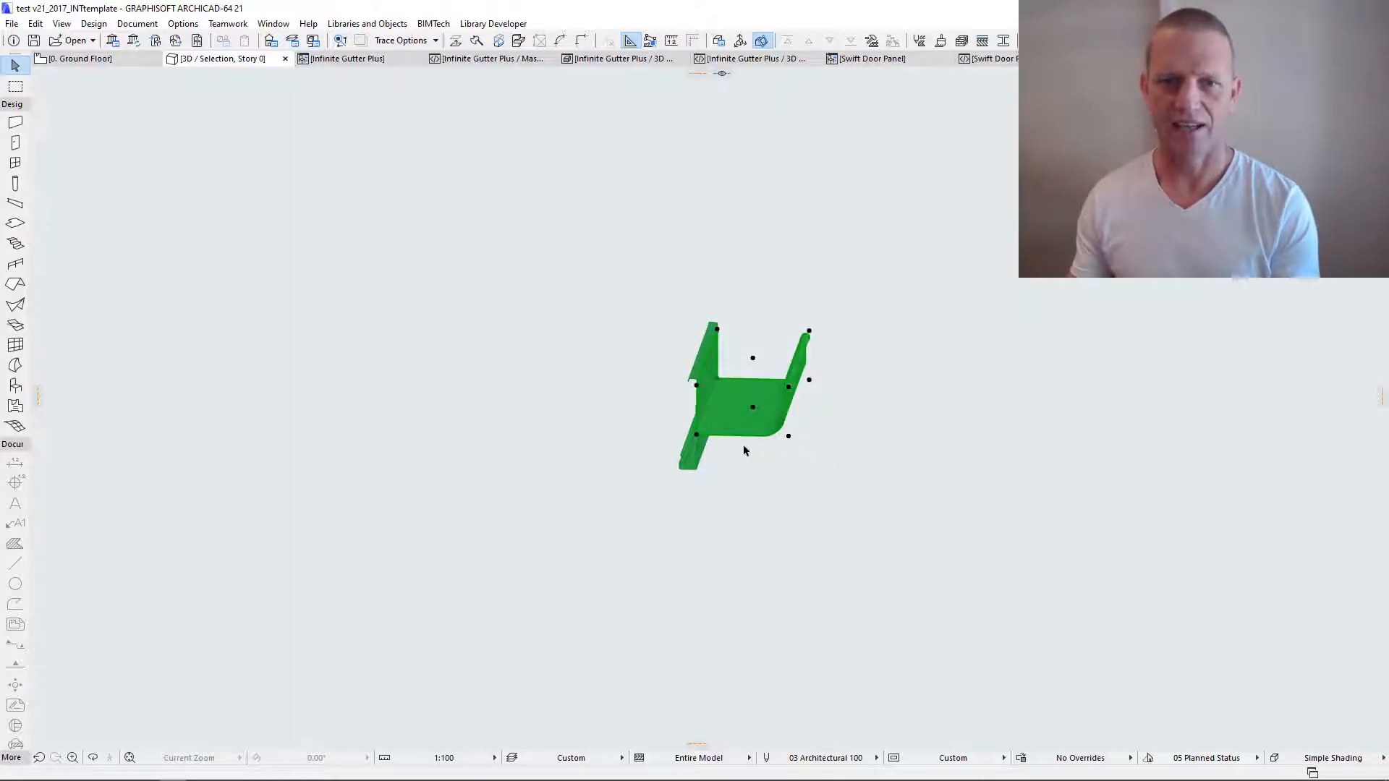
scroll(744, 450, up, 1)
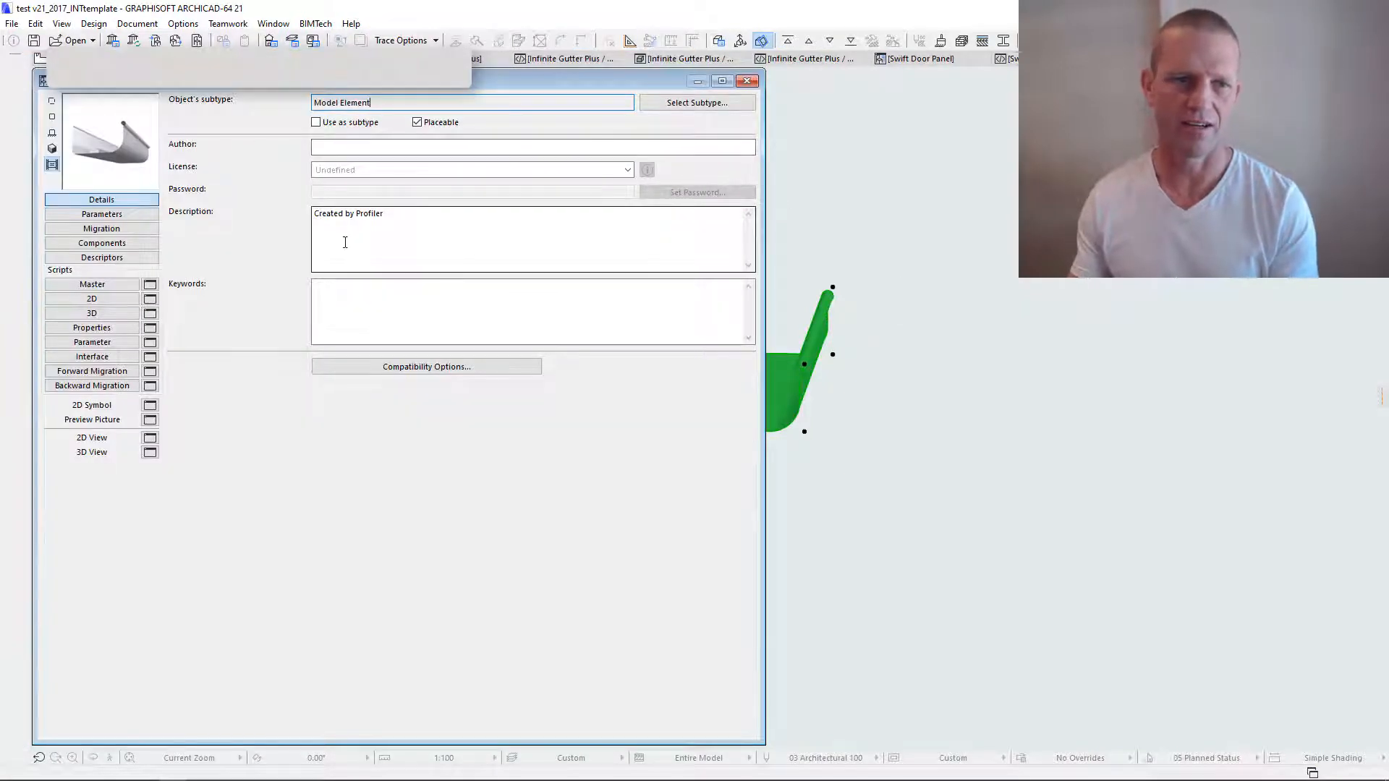
Step: Examine the gutter library part's description and 3D script, and return to the 3D view
drag(385, 214, 285, 216)
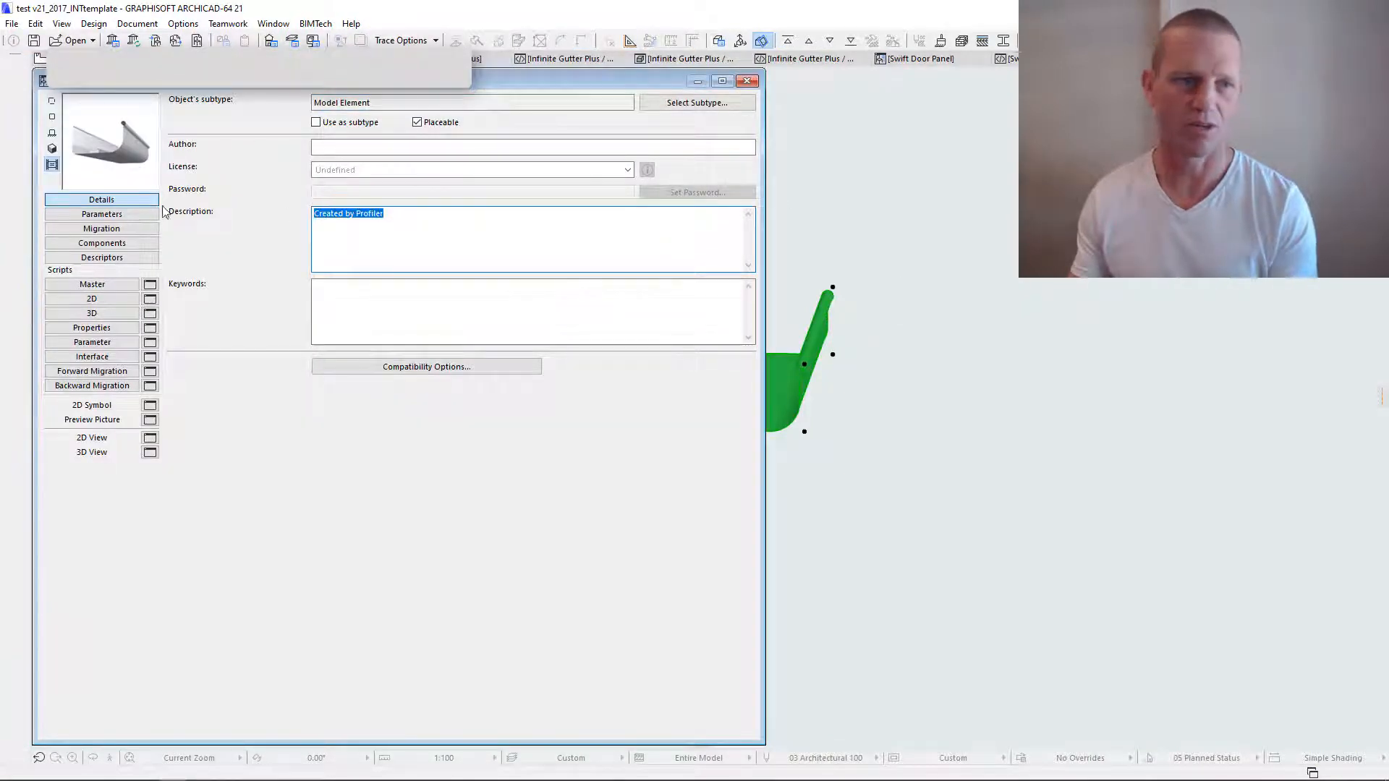
click(150, 314)
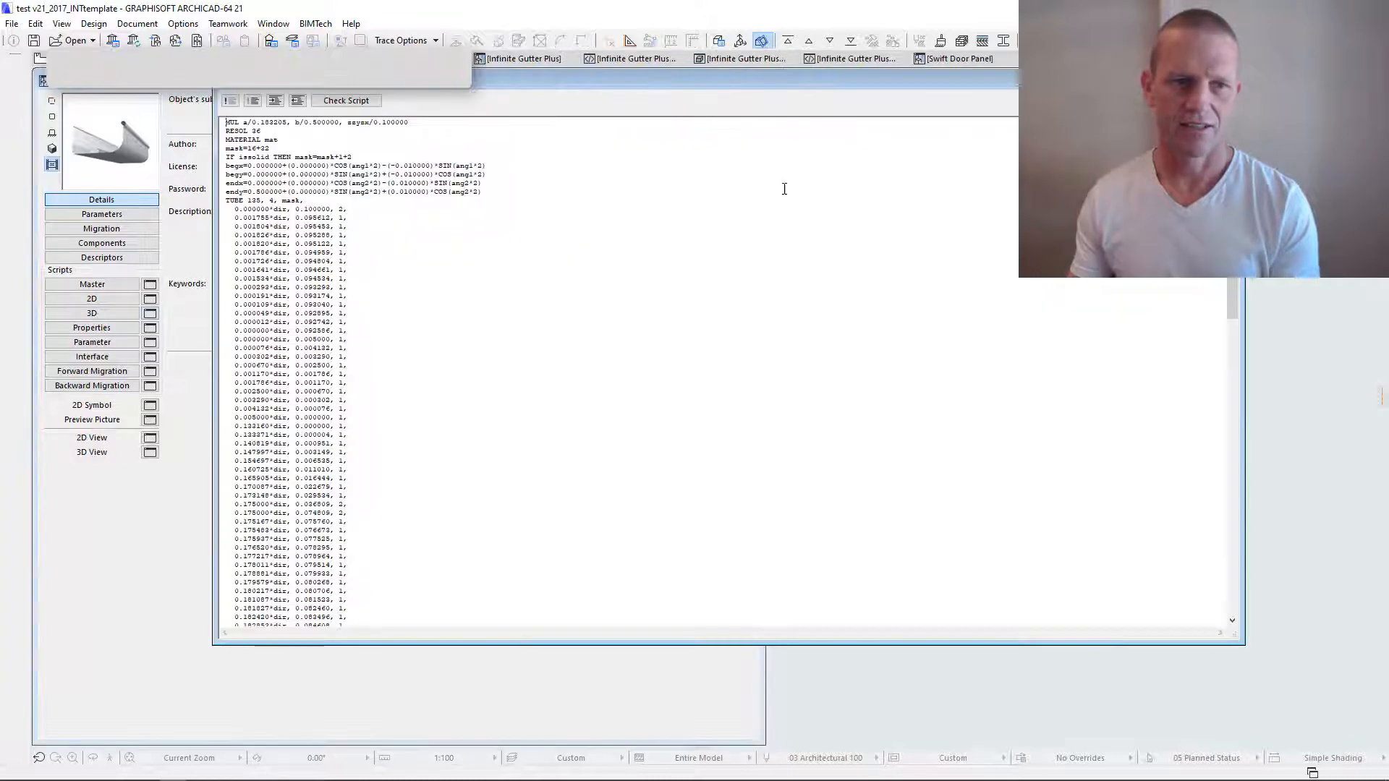
drag(1234, 297, 1240, 210)
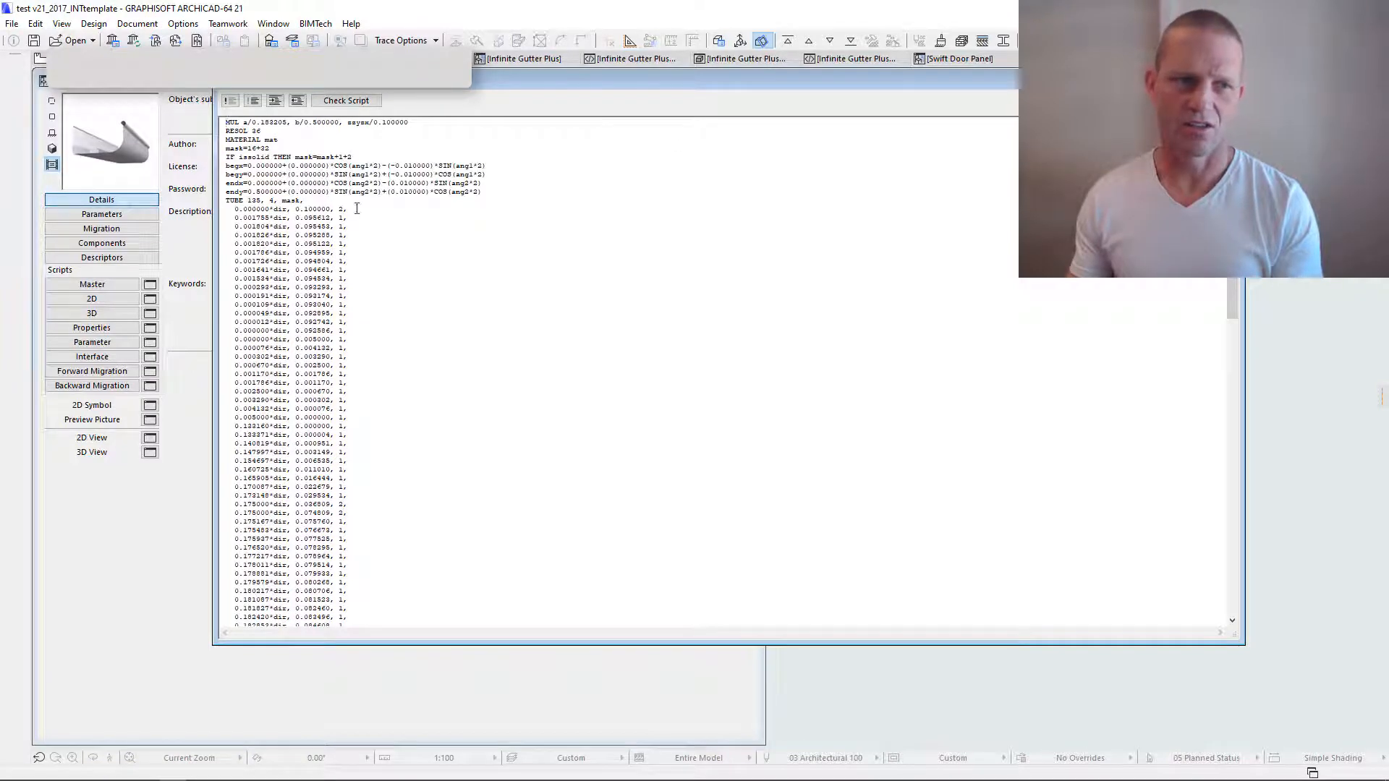
click(190, 87)
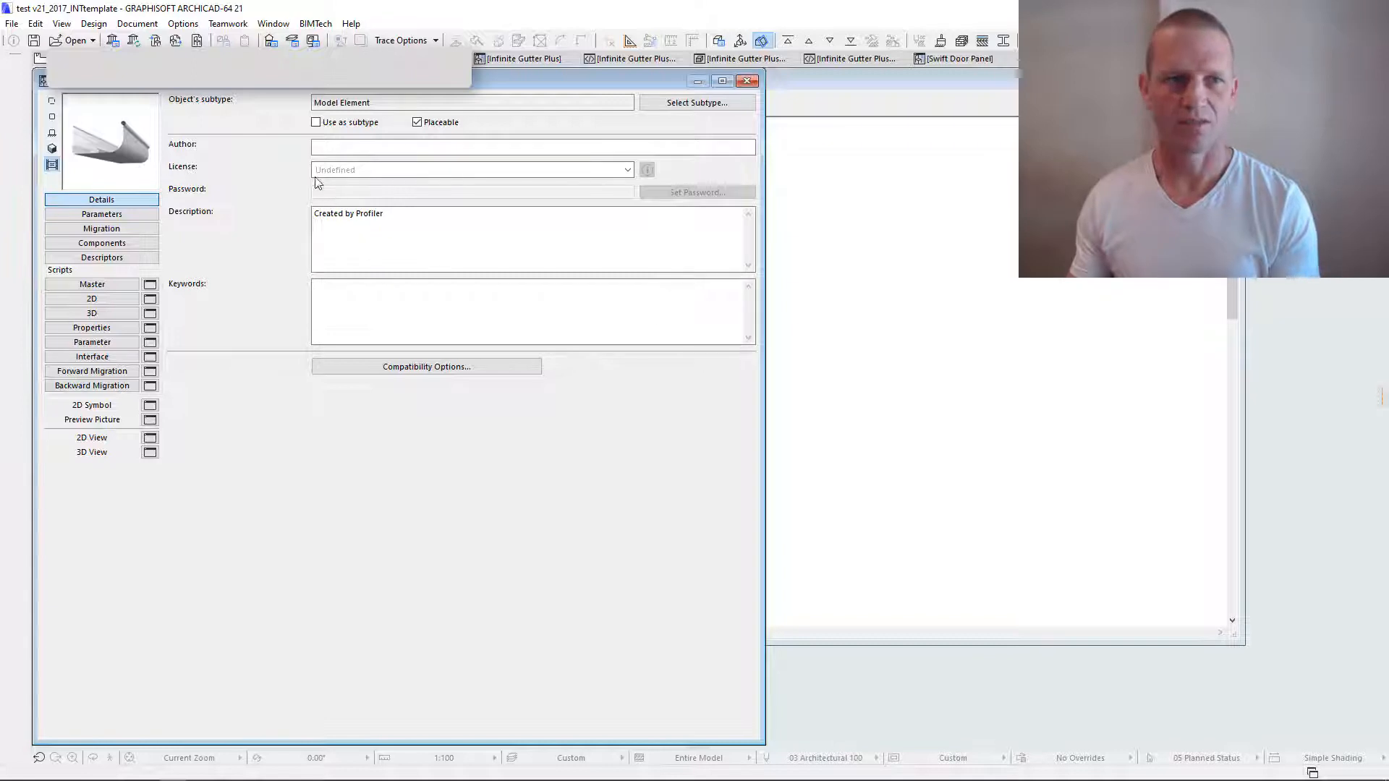
click(192, 59)
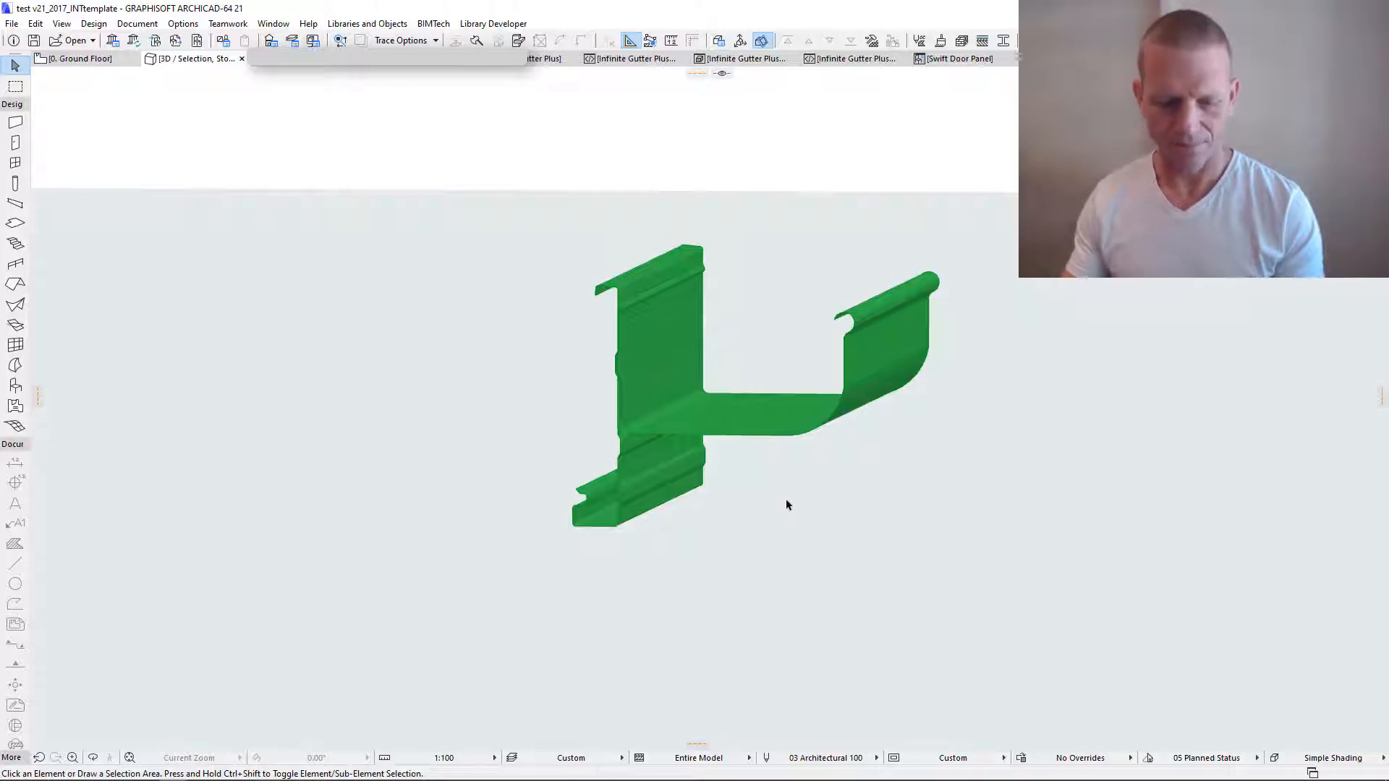
Step: Draw a horizontal section line just below the short gutter pieces on the floor plan, looking towards them, and open the section view
key(F2)
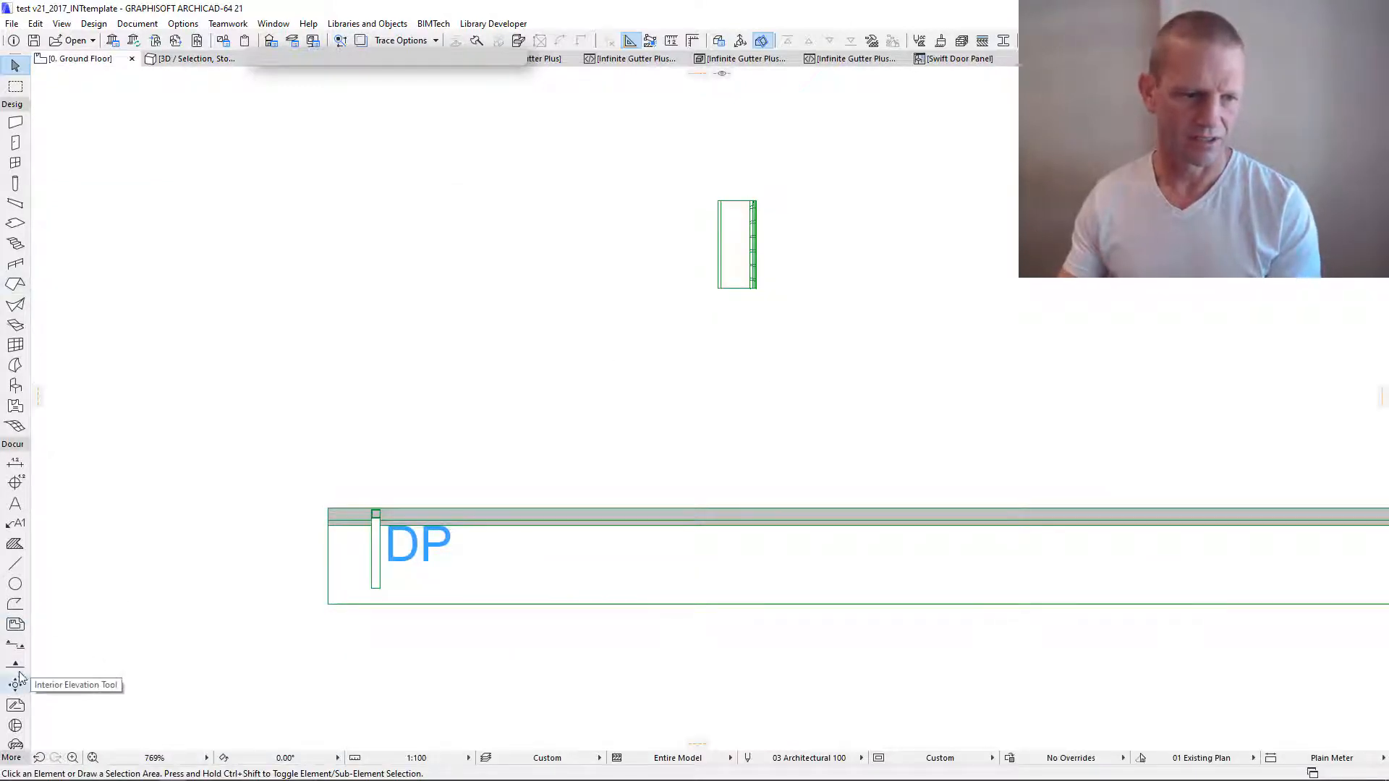
click(15, 644)
click(676, 317)
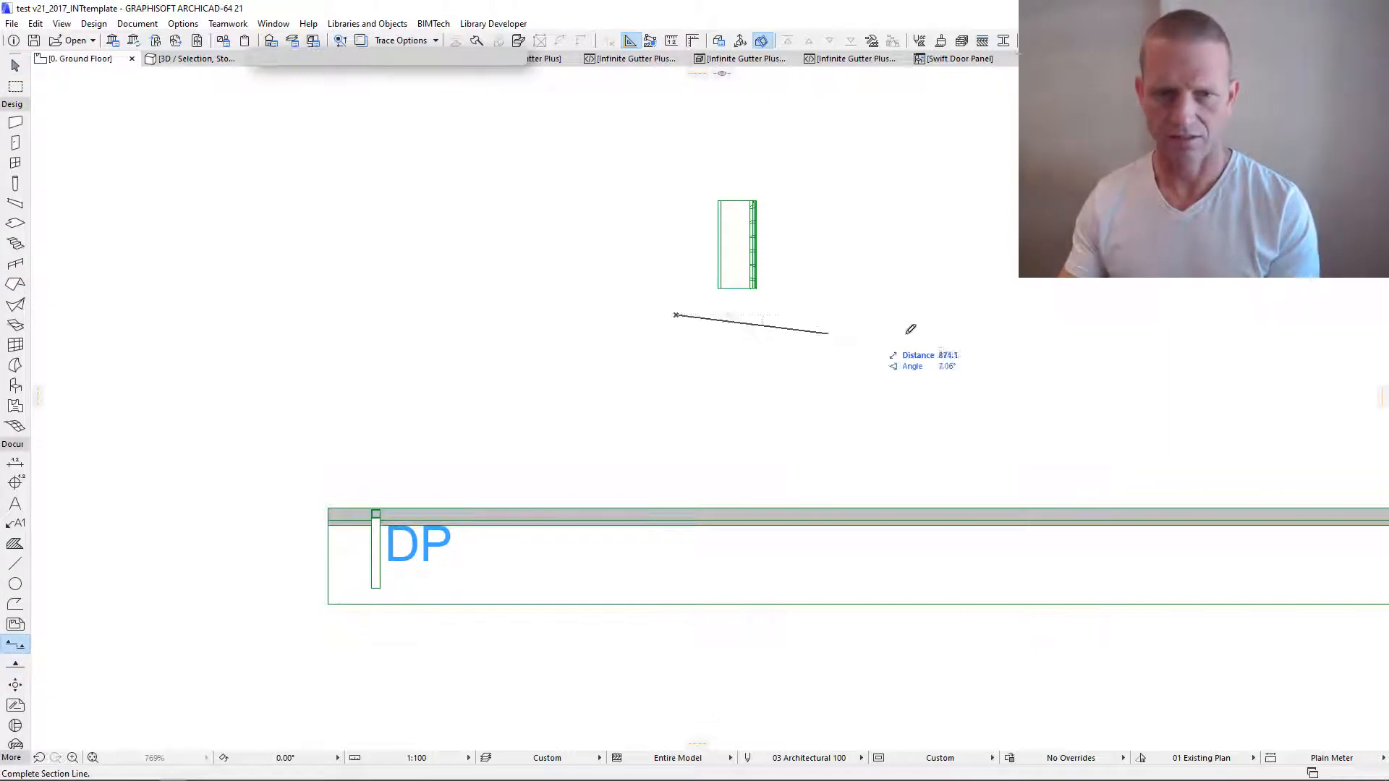
click(890, 316)
click(744, 172)
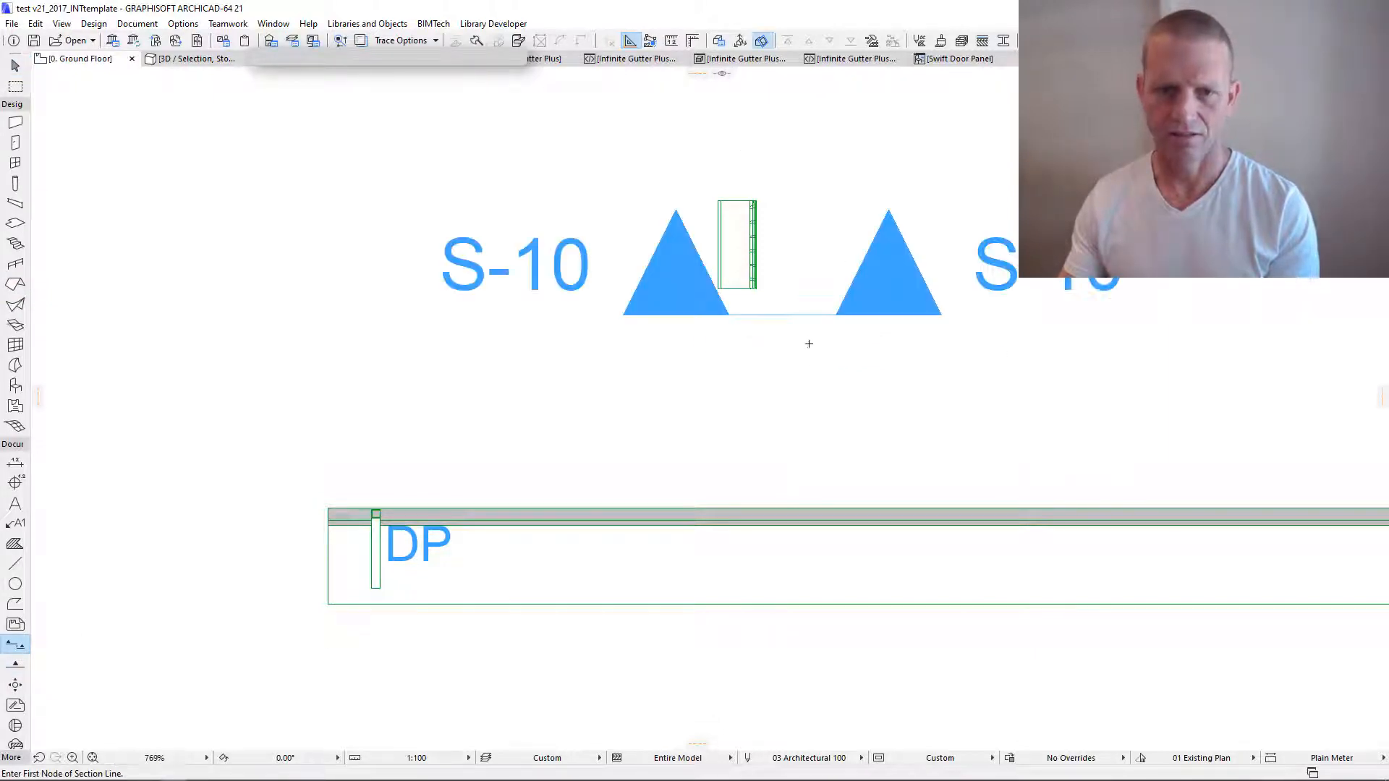
right_click(796, 200)
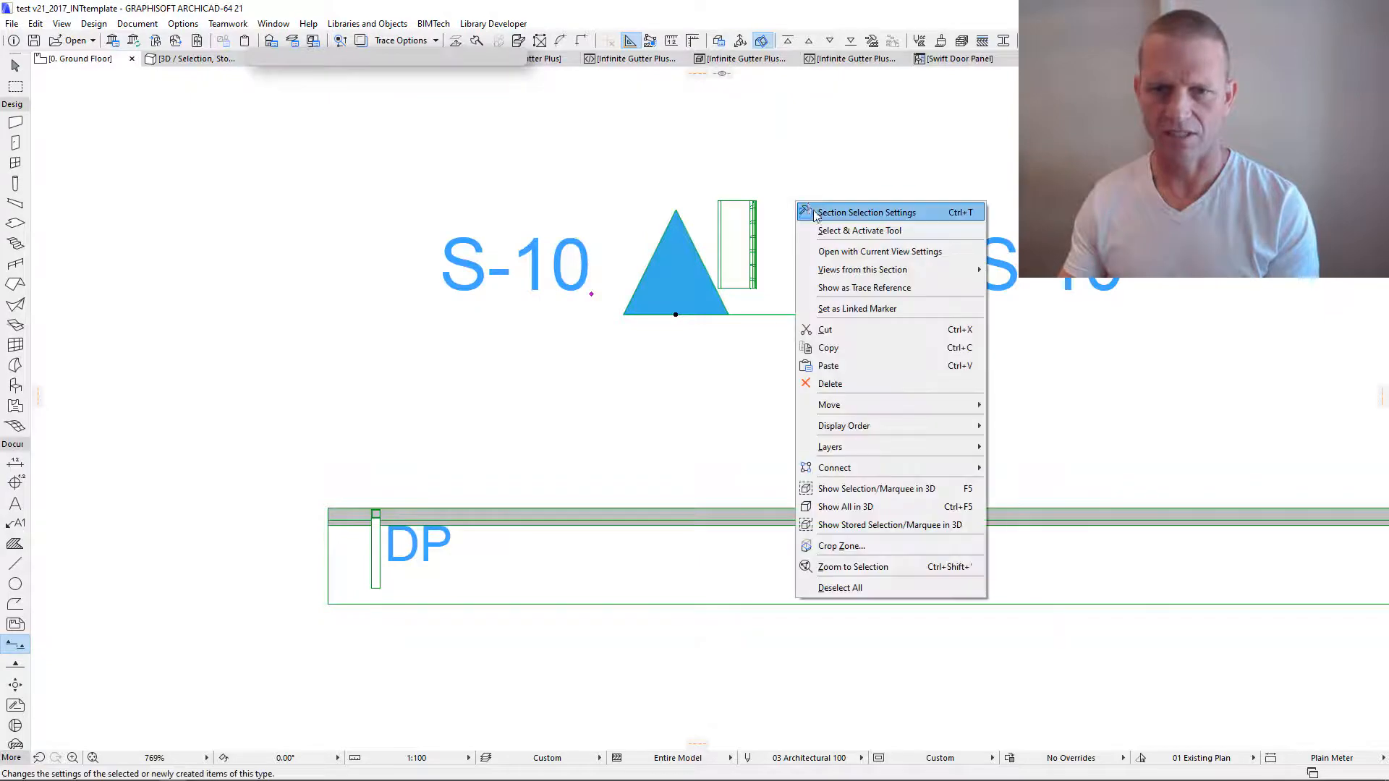
click(890, 252)
scroll(738, 274, up, 5)
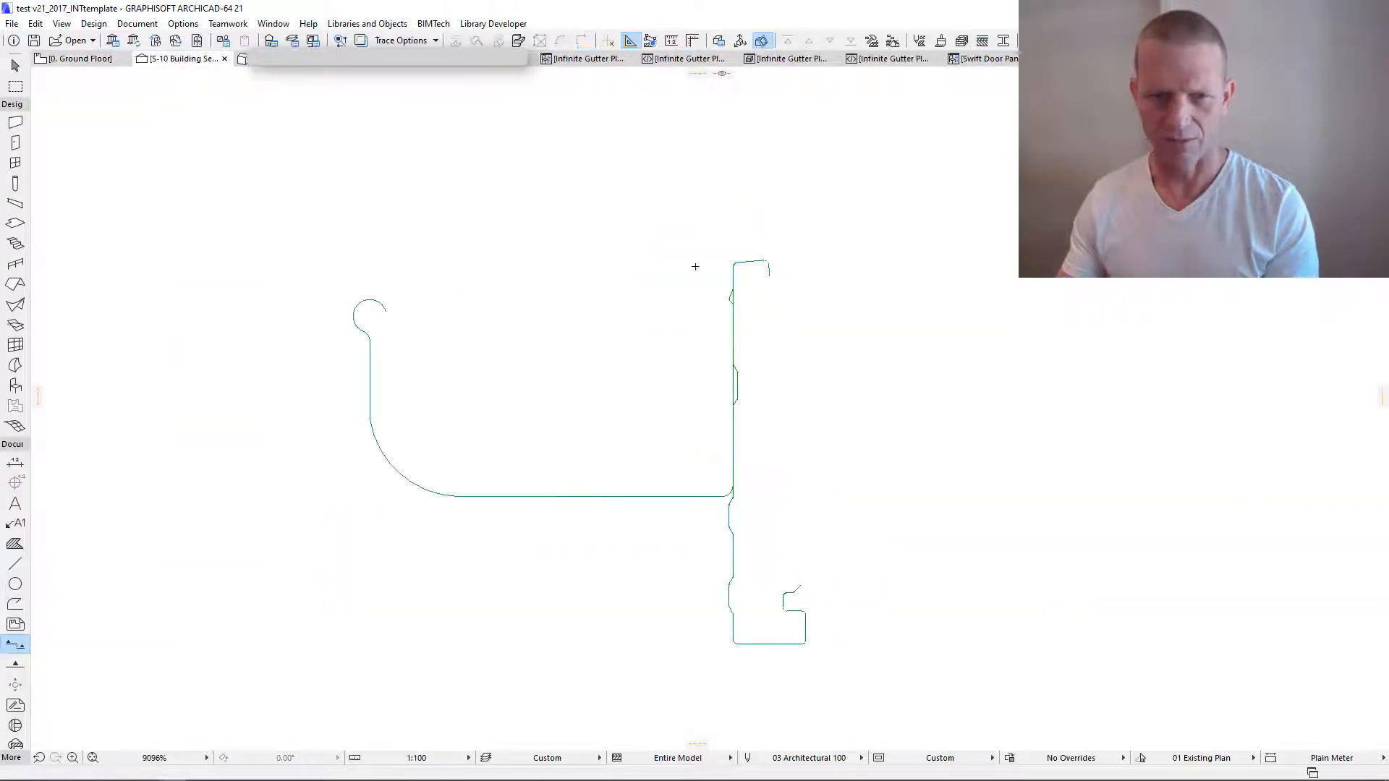
Step: Open the long gutter object's settings from the floor plan and set the Guide to Profiles
key(F2)
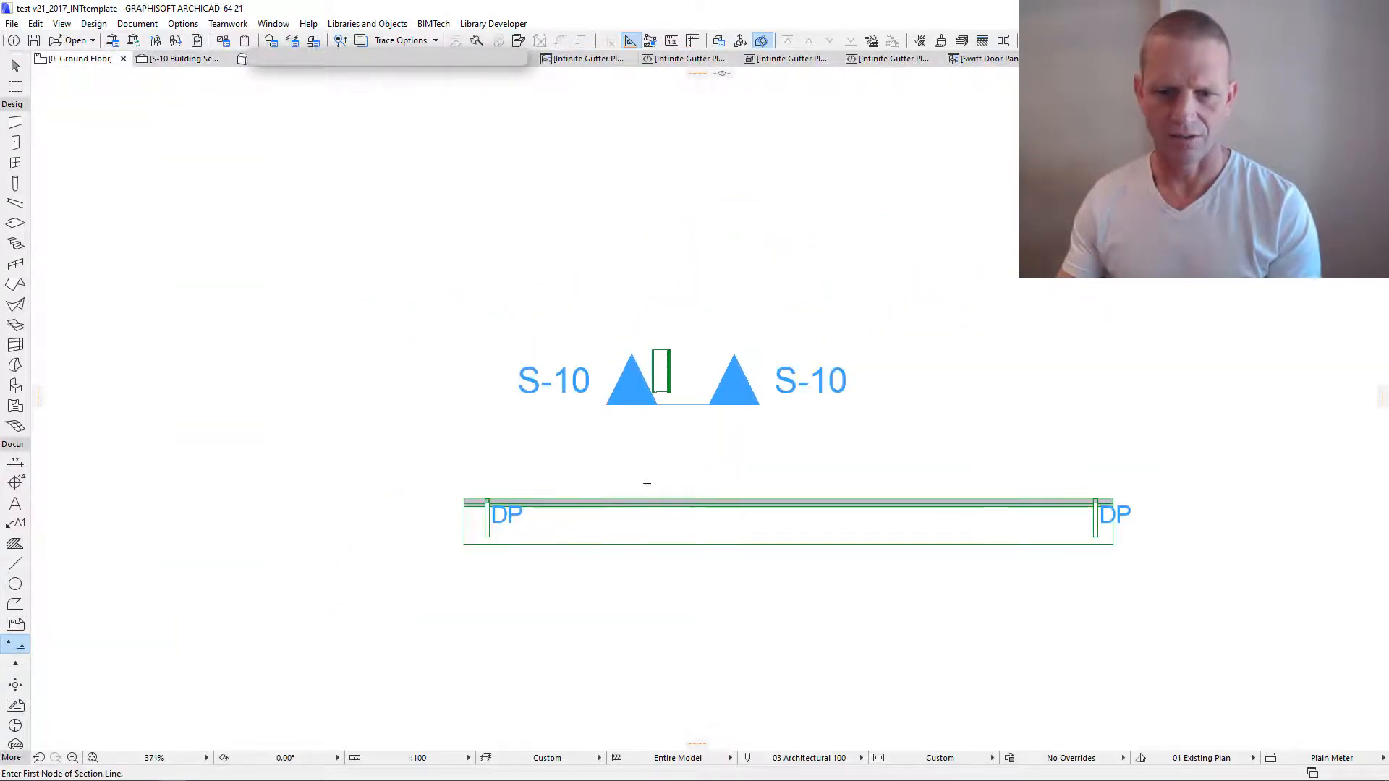
double_click(460, 503)
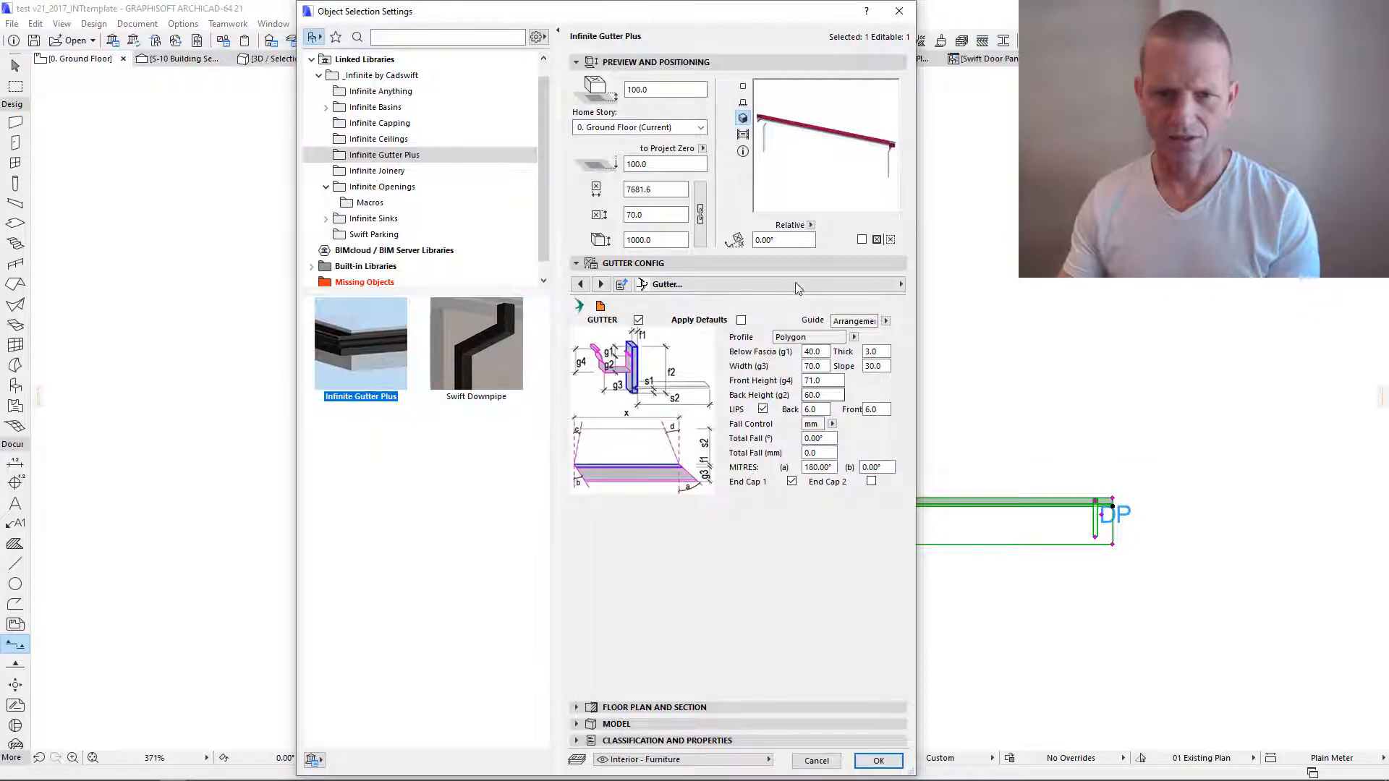
click(886, 321)
click(921, 333)
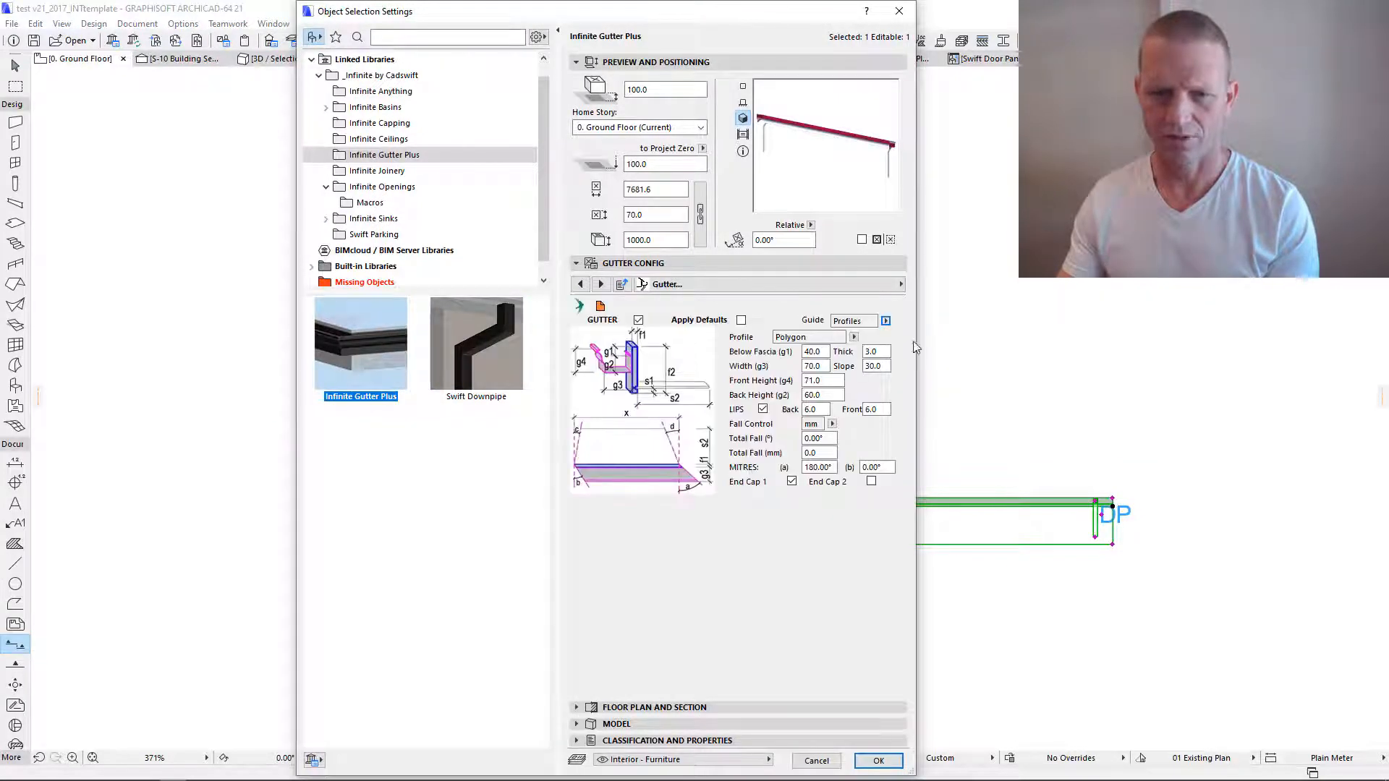
Step: Examine the gutter profile options and the fascia page's type options in the object settings
click(855, 338)
click(856, 341)
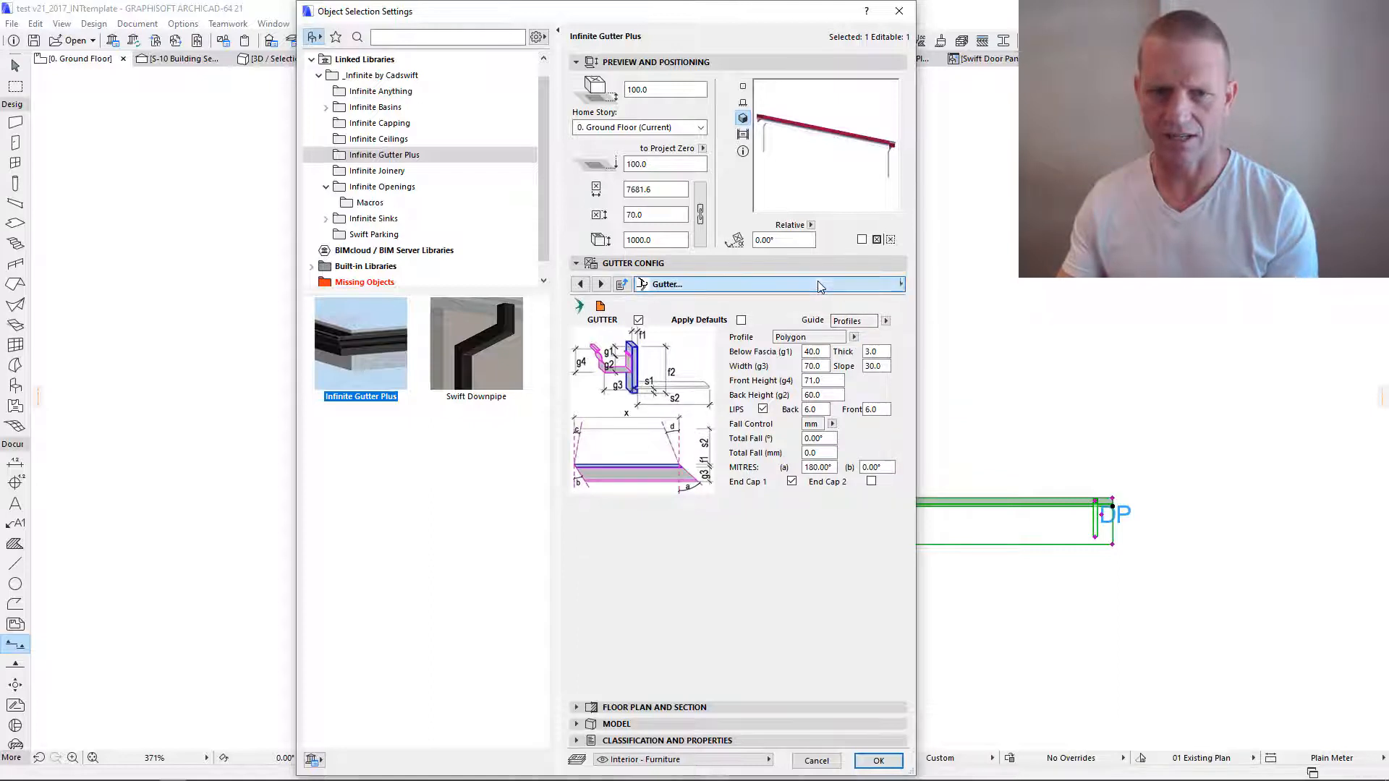
click(821, 284)
click(959, 350)
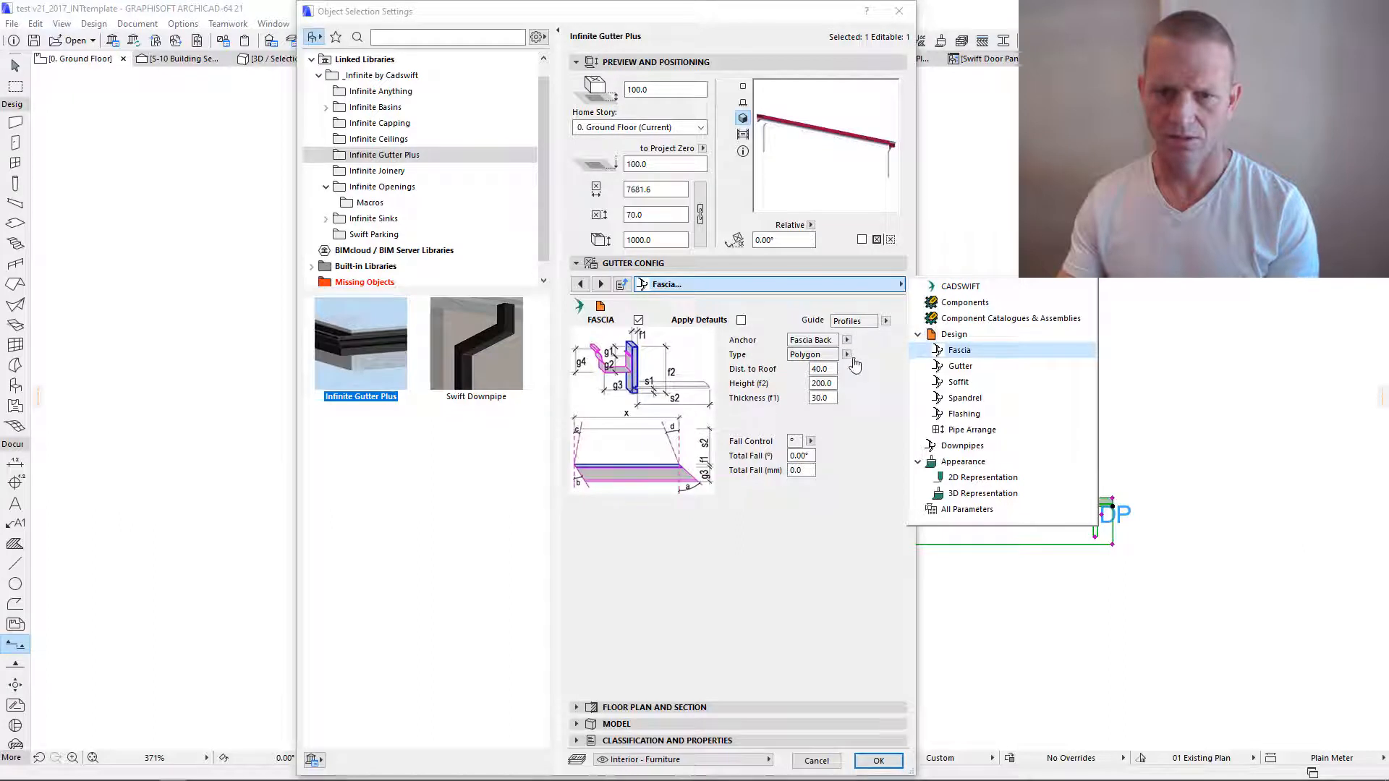
click(850, 359)
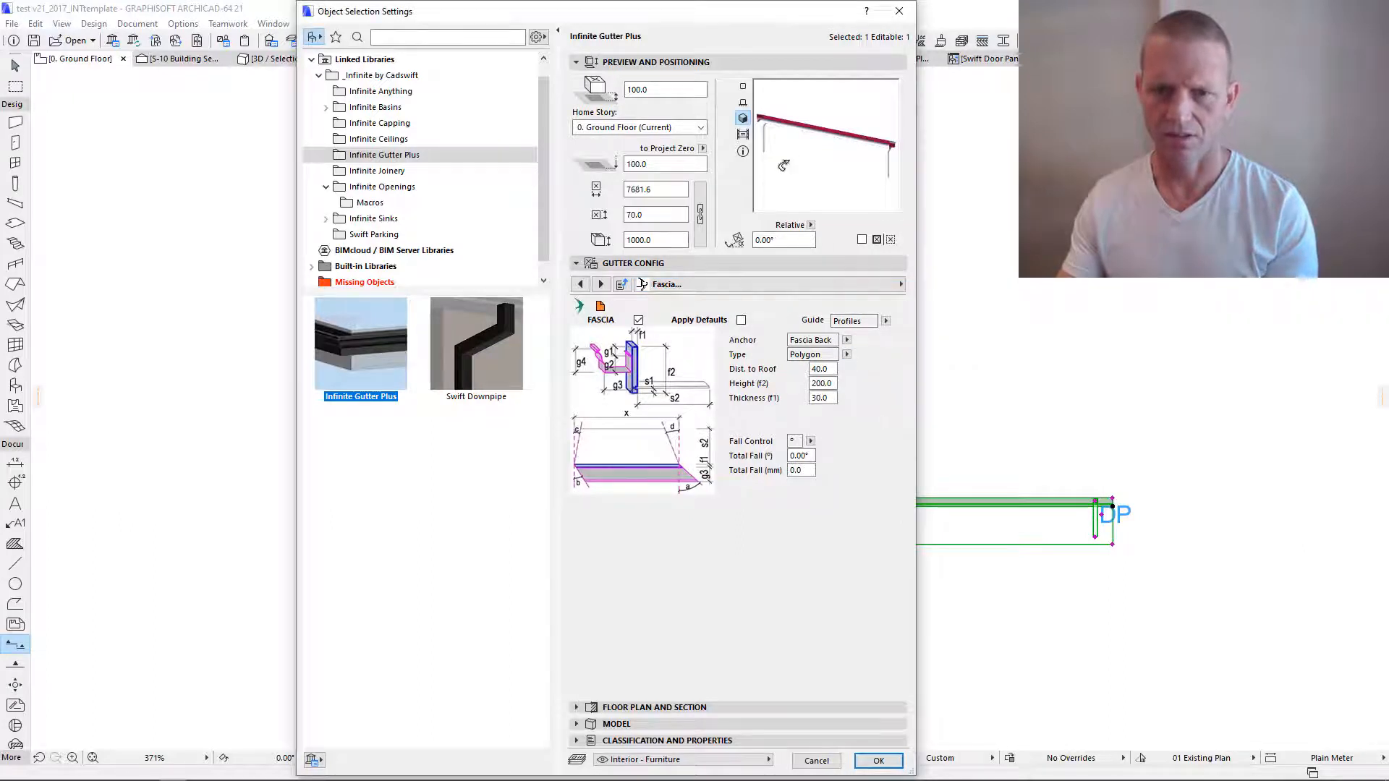
click(845, 286)
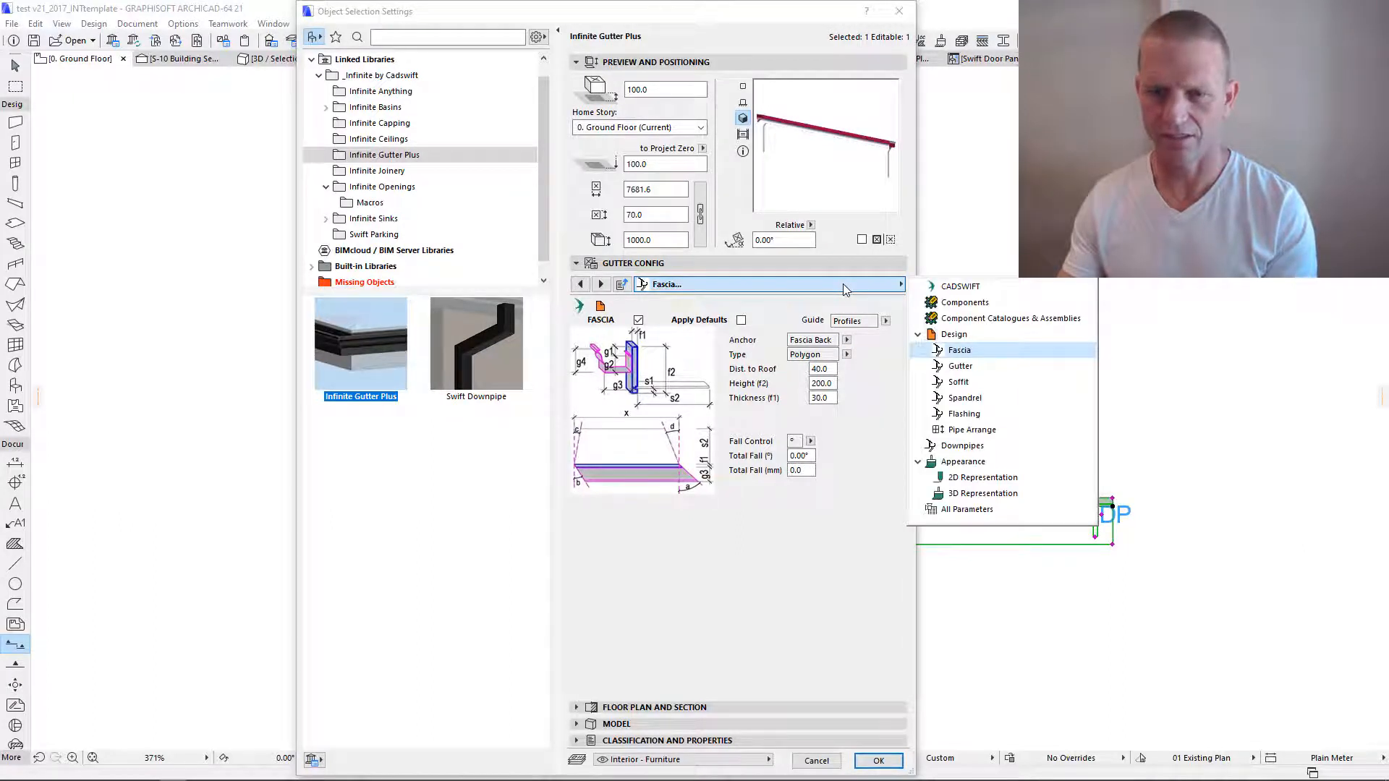
click(845, 287)
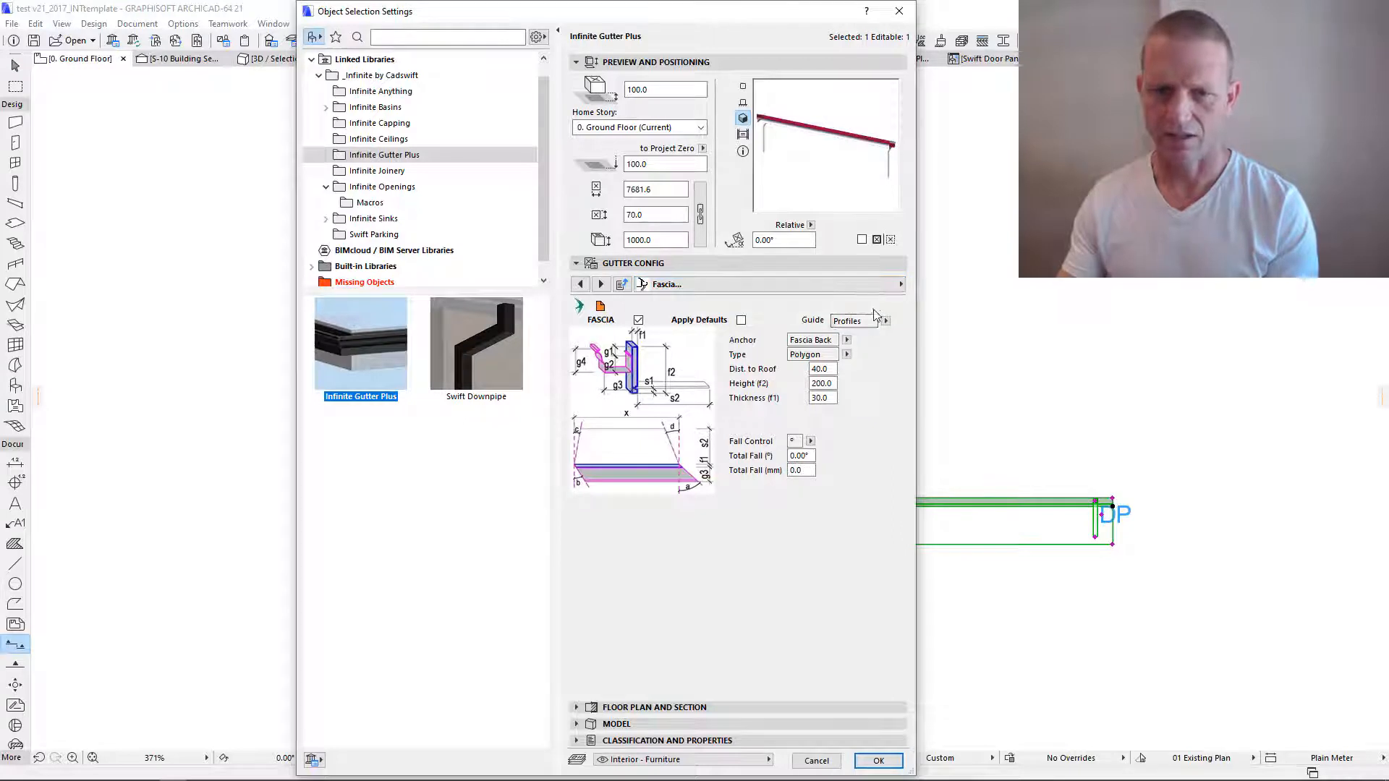
Step: Apply the gutter object's settings and examine the fascia and gutter profile guides above its left end on the floor plan
click(878, 760)
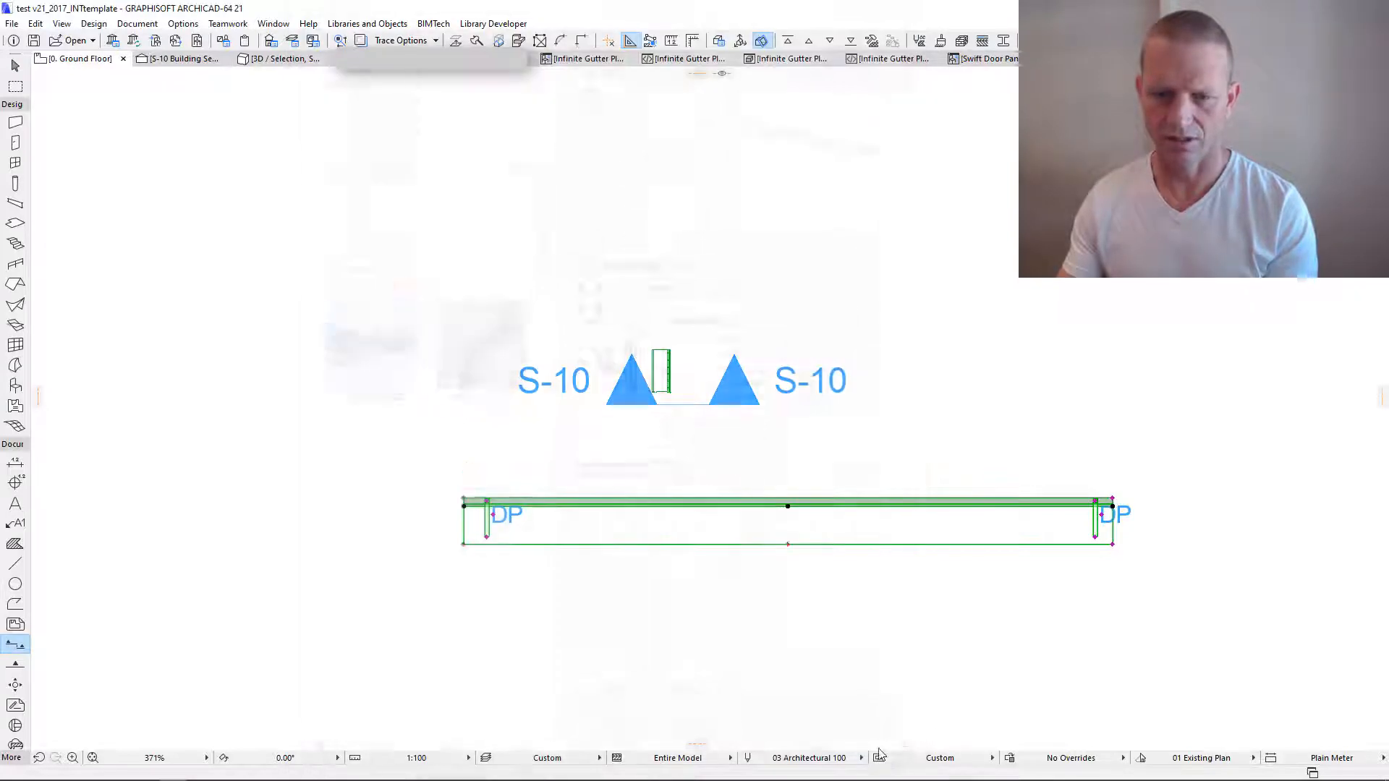
scroll(463, 484, up, 10)
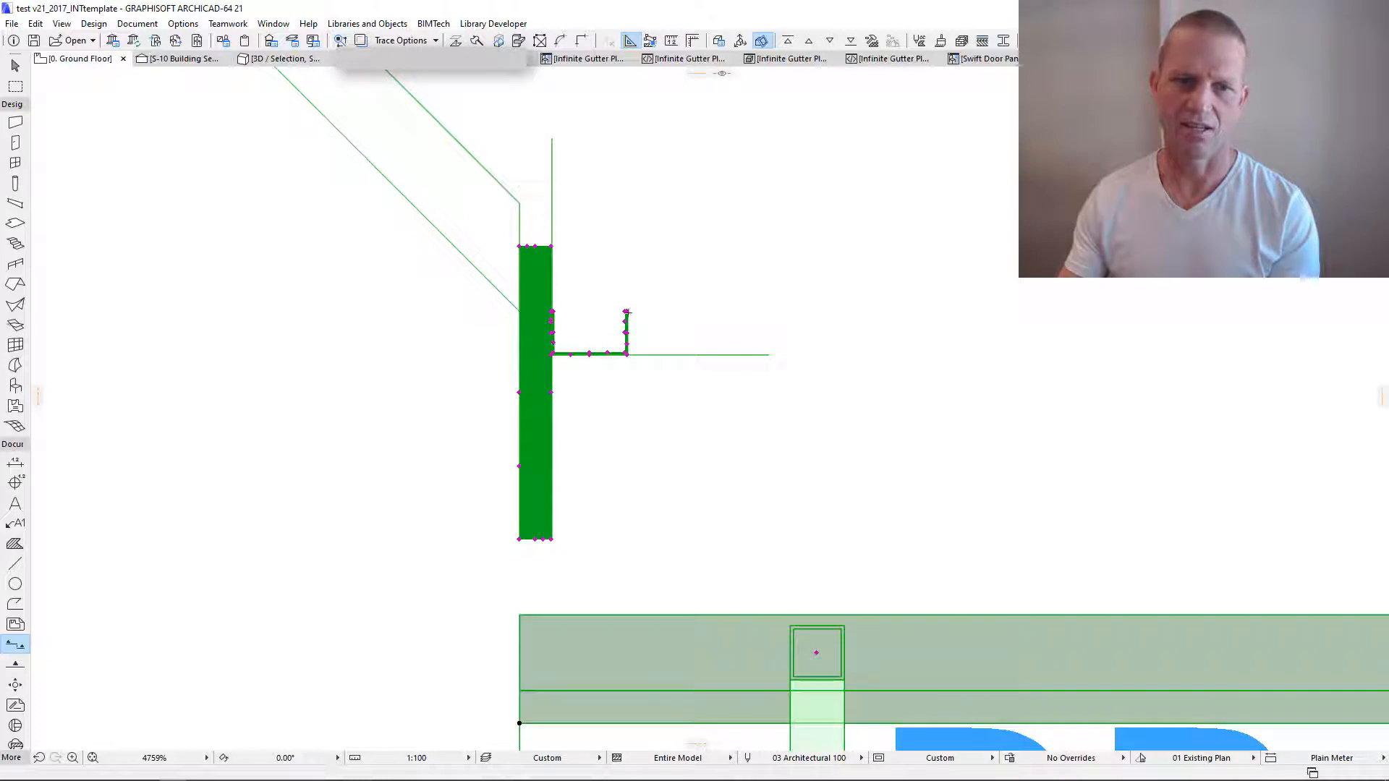
scroll(626, 342, down, 5)
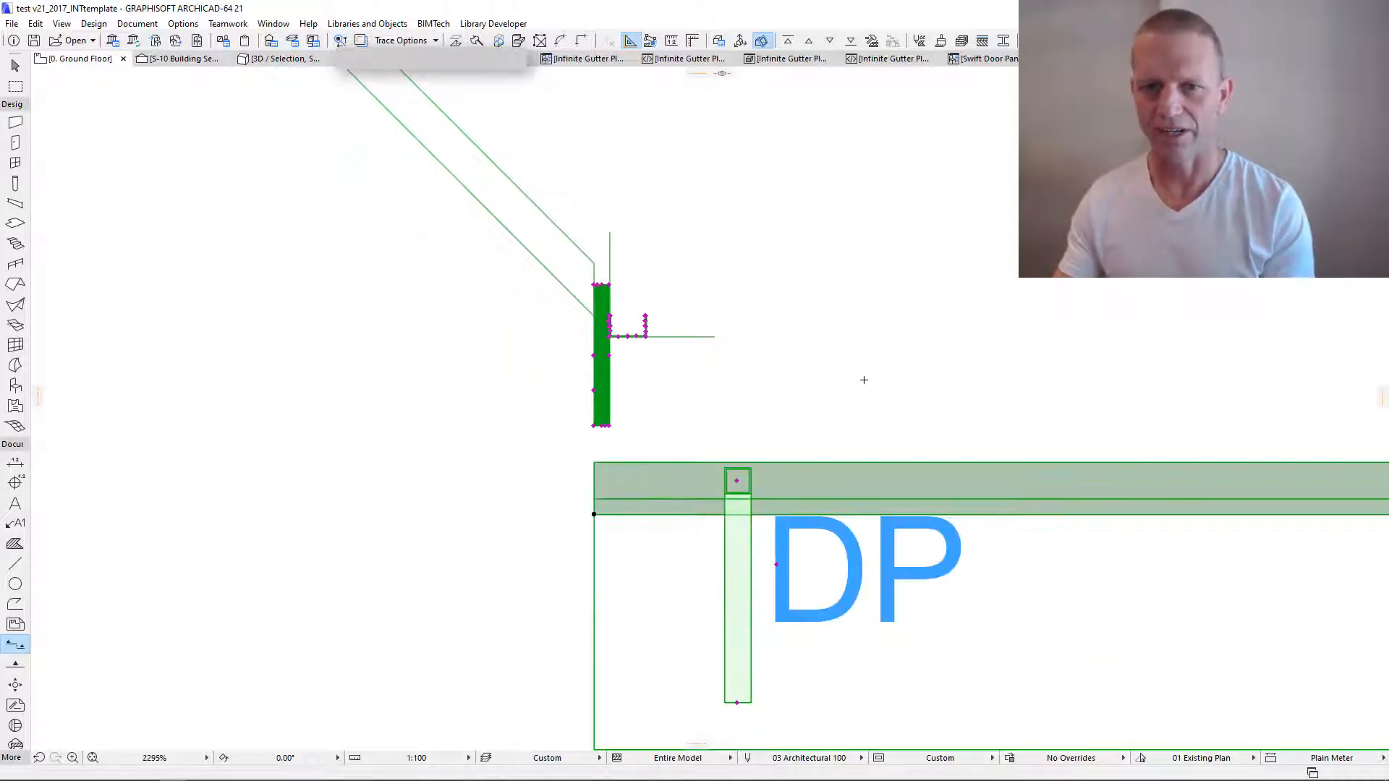
middle_drag(631, 452, 609, 454)
scroll(764, 298, down, 1)
scroll(676, 372, down, 1)
middle_drag(671, 376, 714, 340)
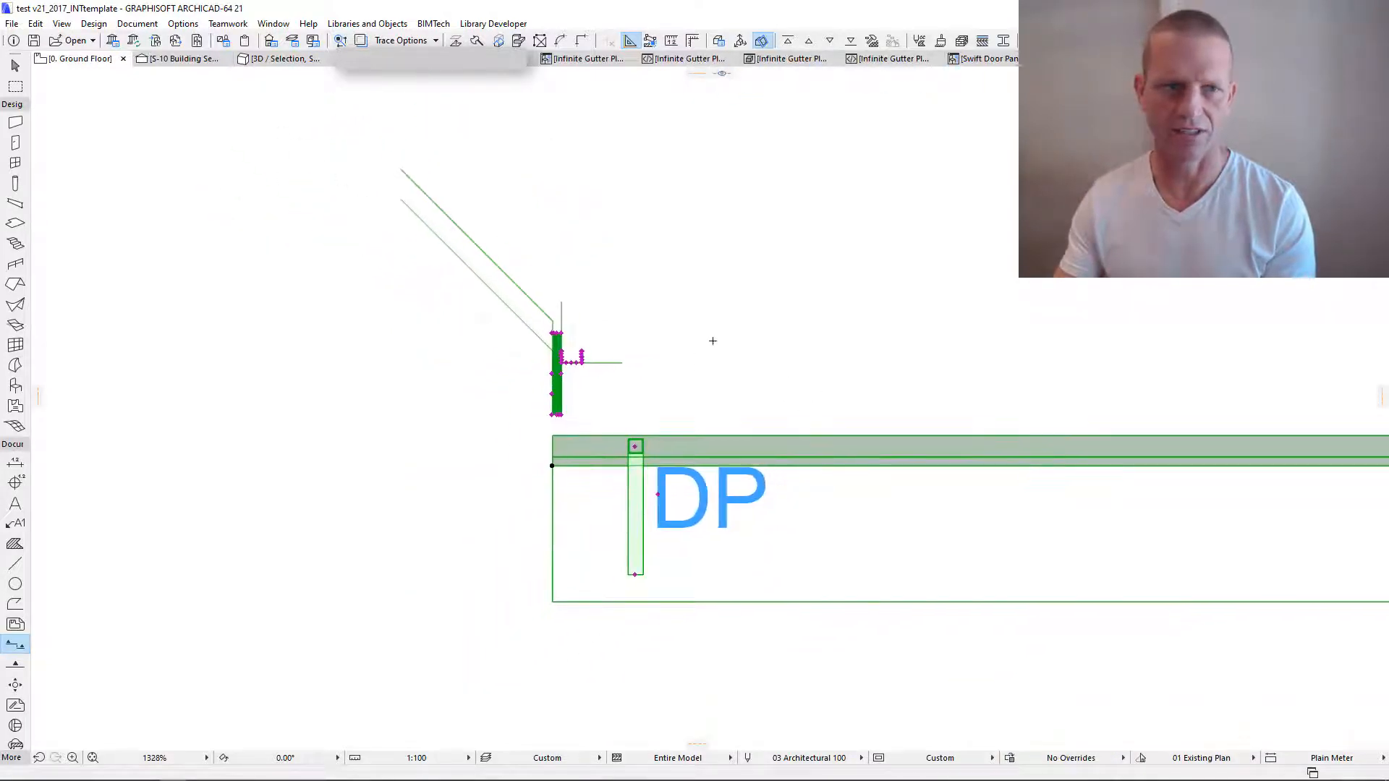
scroll(673, 364, up, 2)
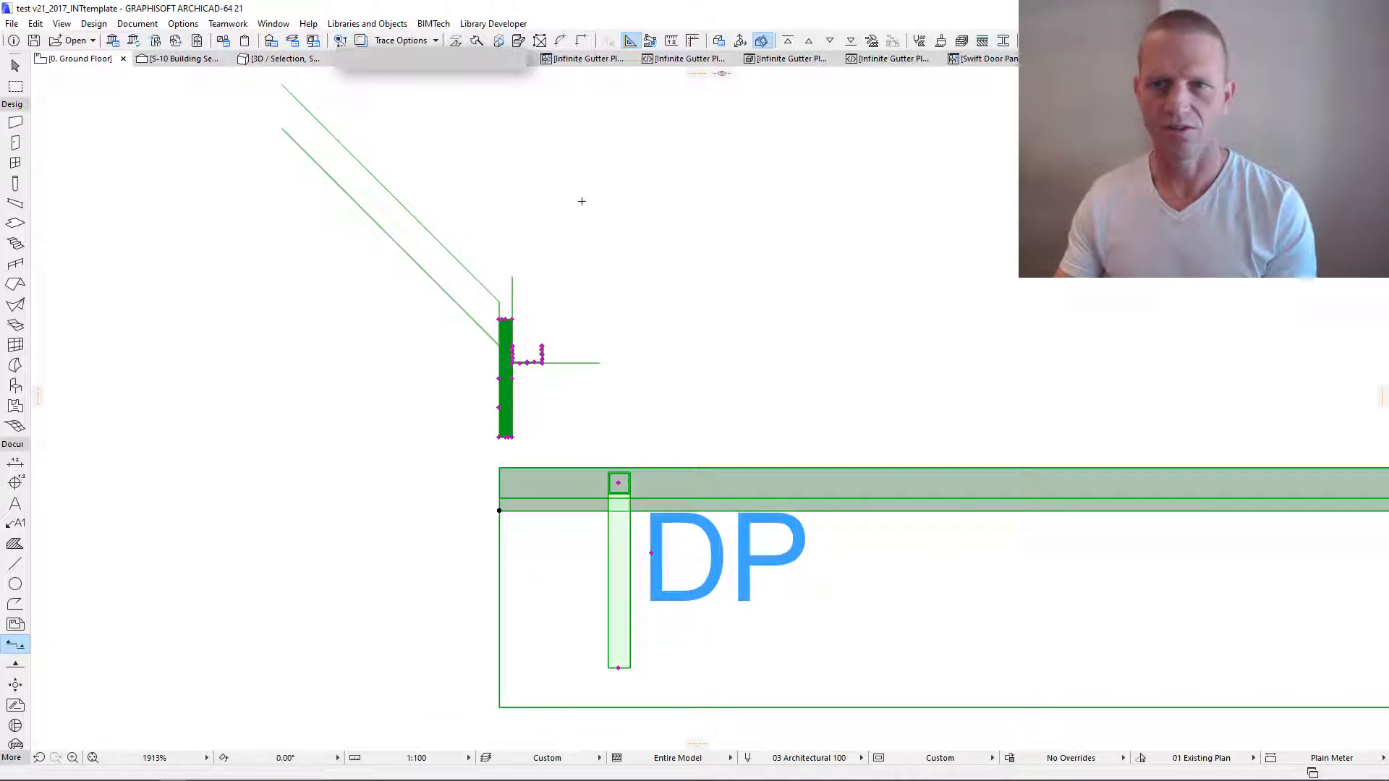
Step: Show building section S-10 as a trace reference on the floor plan and deselect the gutter object
right_click(193, 62)
click(246, 112)
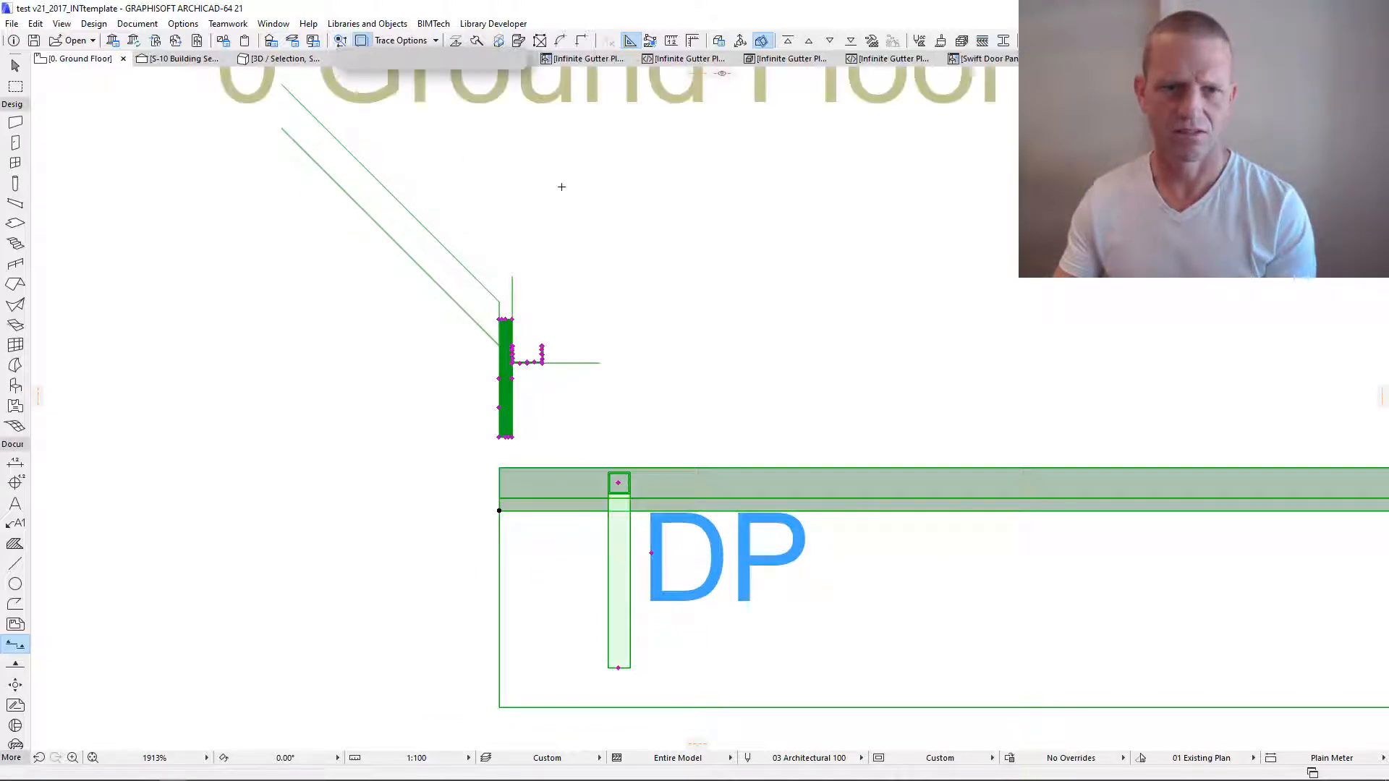
scroll(840, 321, down, 6)
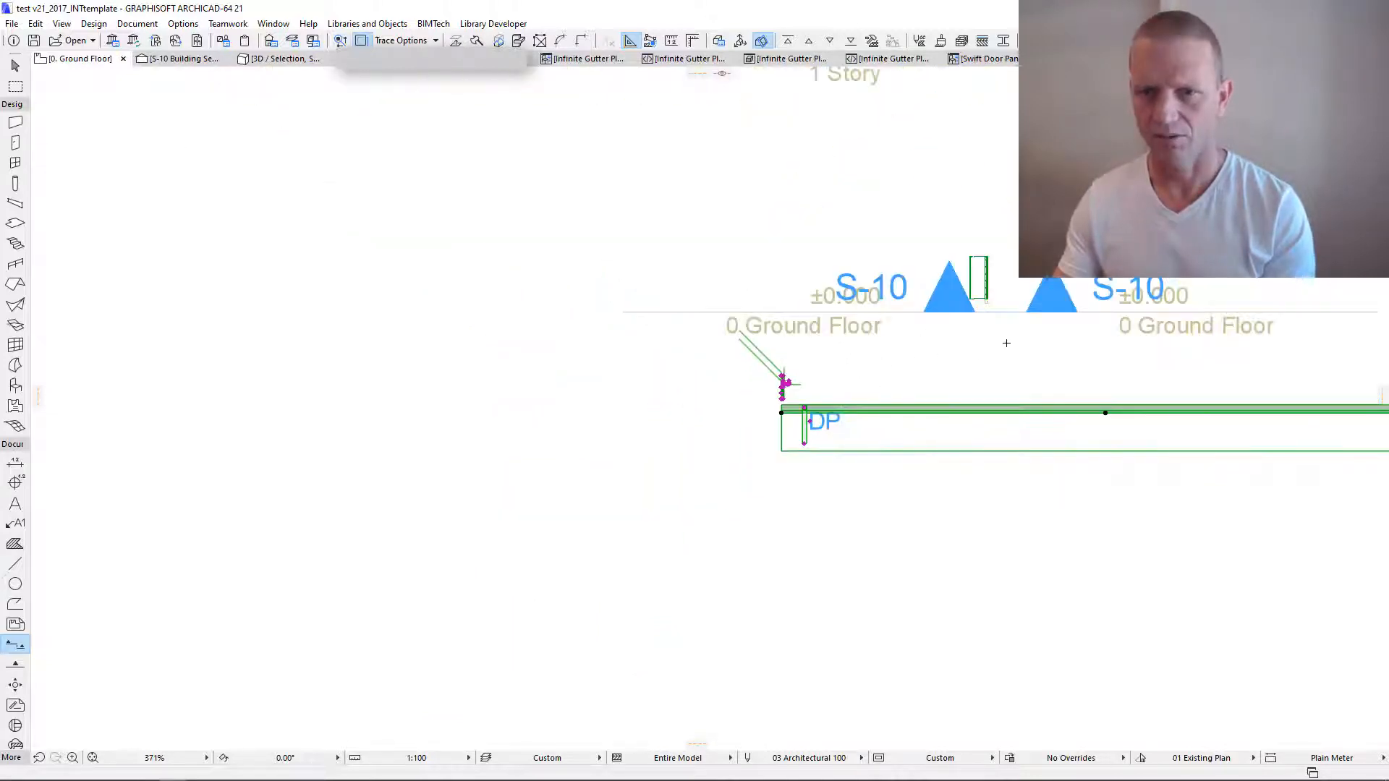
scroll(1006, 343, up, 3)
click(15, 65)
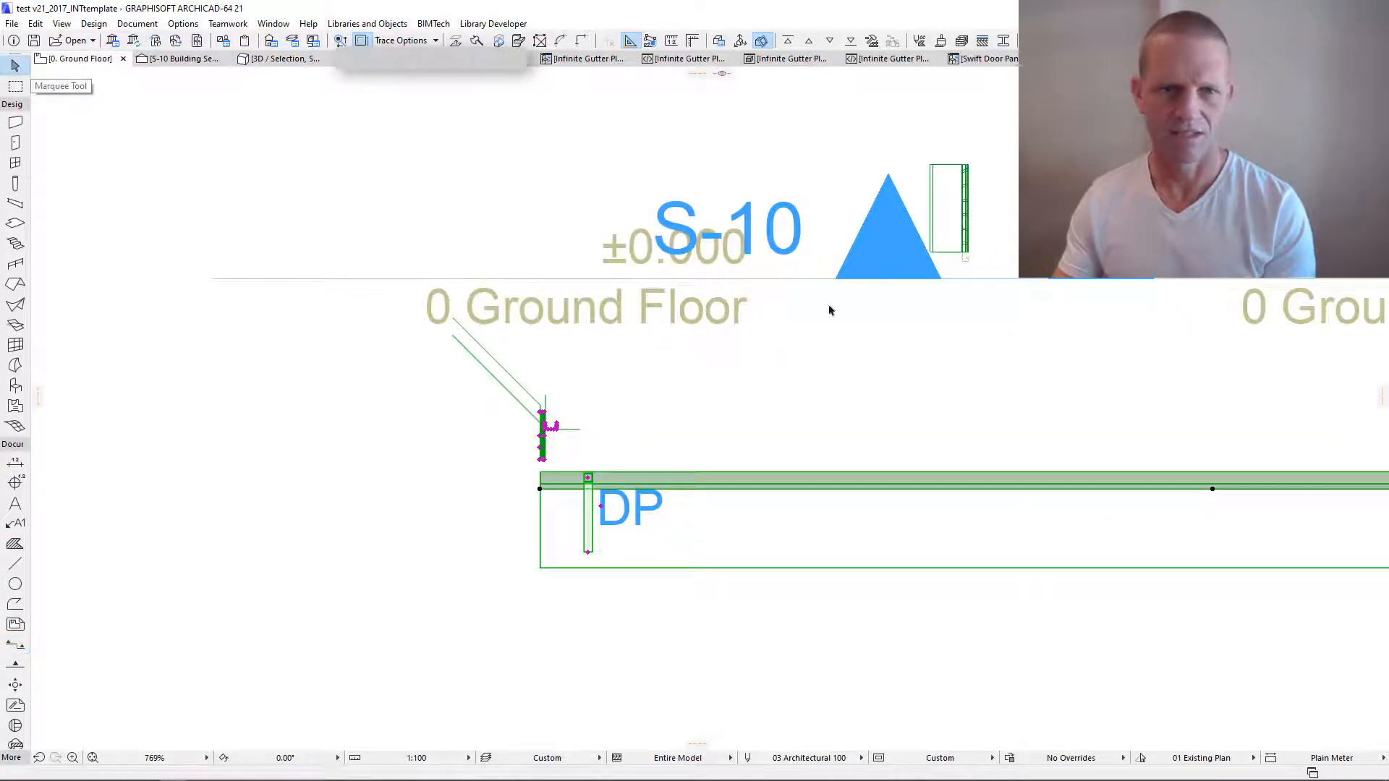
click(777, 283)
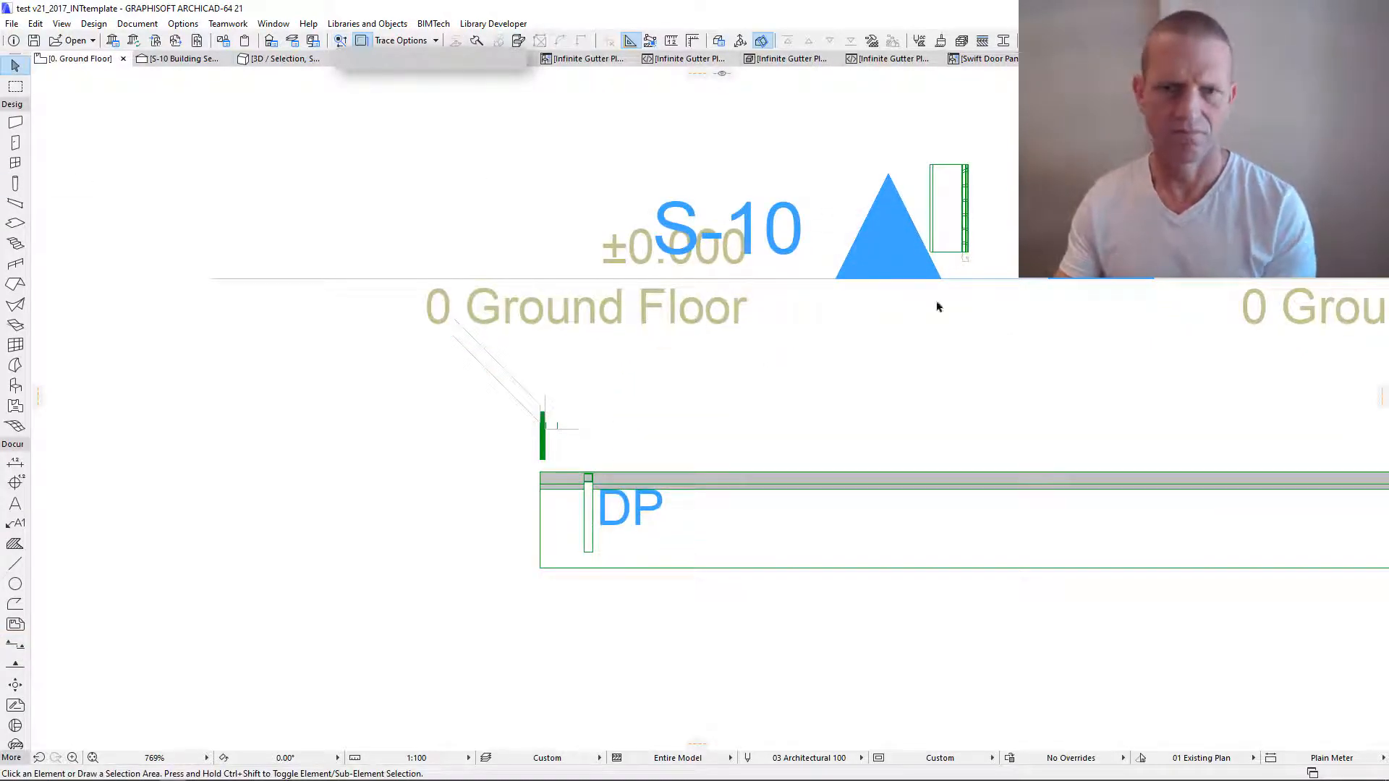
Step: Drag the trace reference to bring the traced section of the short gutter pieces beside the profile guides
click(436, 41)
click(434, 120)
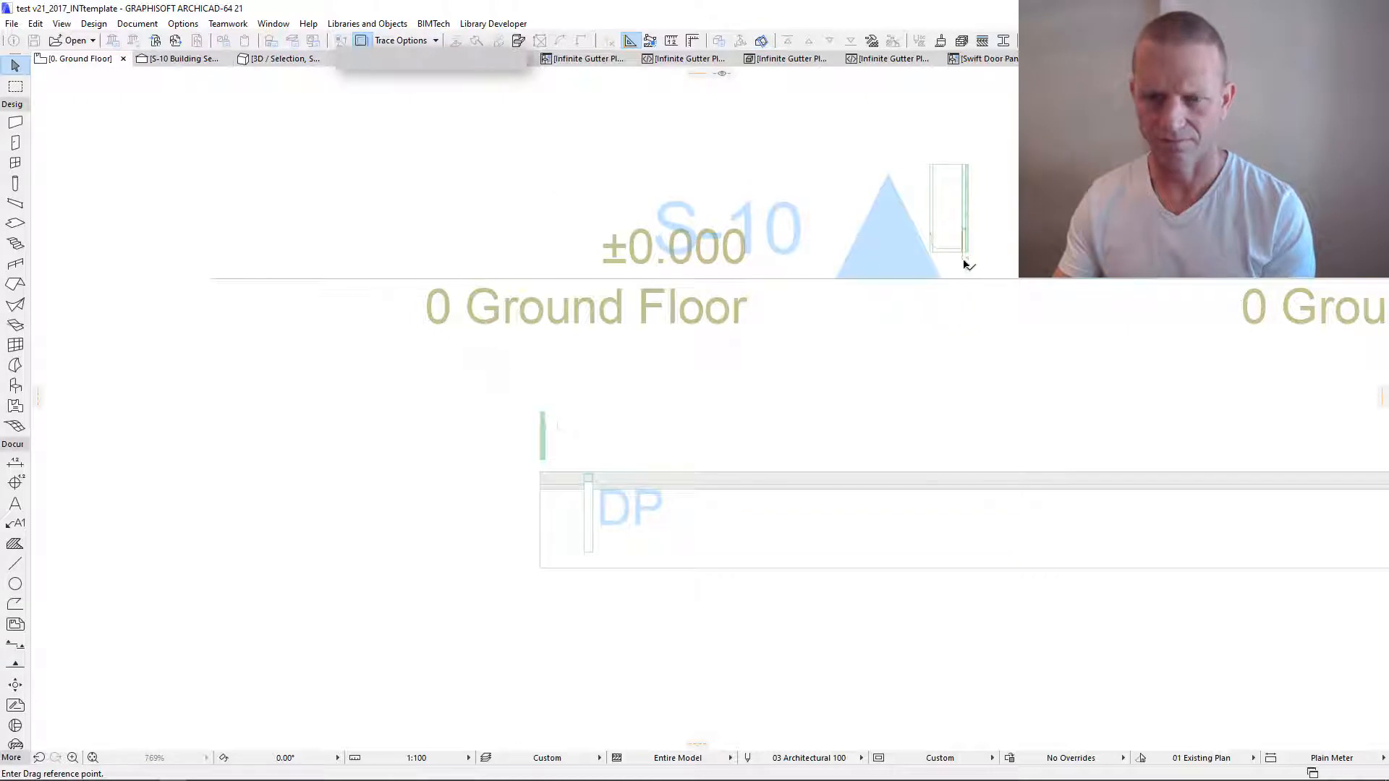
click(965, 260)
click(574, 456)
scroll(577, 459, up, 8)
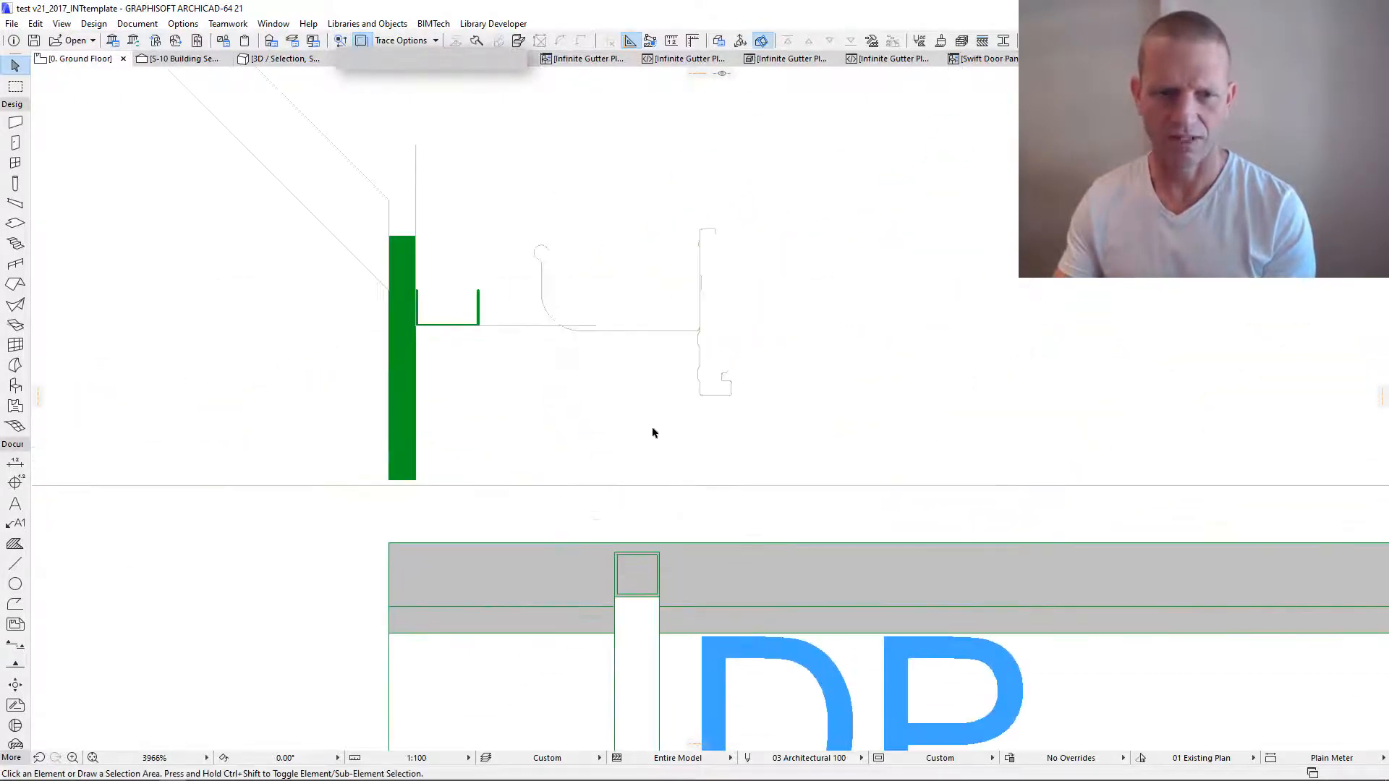
Step: Mirror the short gutter pieces on the floor plan so their traced gutter faces the same way as the profile guide
scroll(704, 394, down, 5)
click(935, 148)
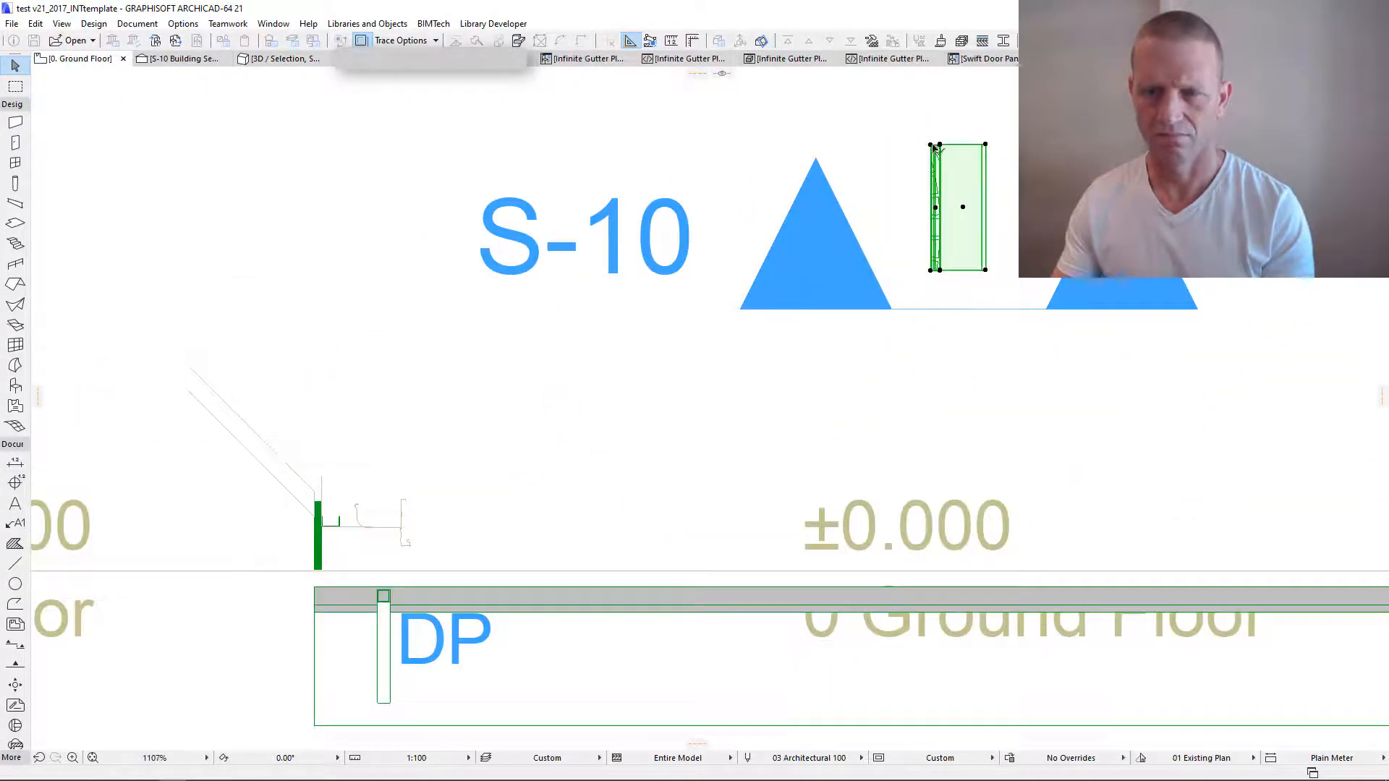
click(629, 413)
scroll(637, 417, down, 1)
scroll(385, 540, up, 8)
Step: Drag the trace reference so the upper lip of the traced fascia lands on the fascia guide's upper roof-side corner
click(435, 40)
click(434, 120)
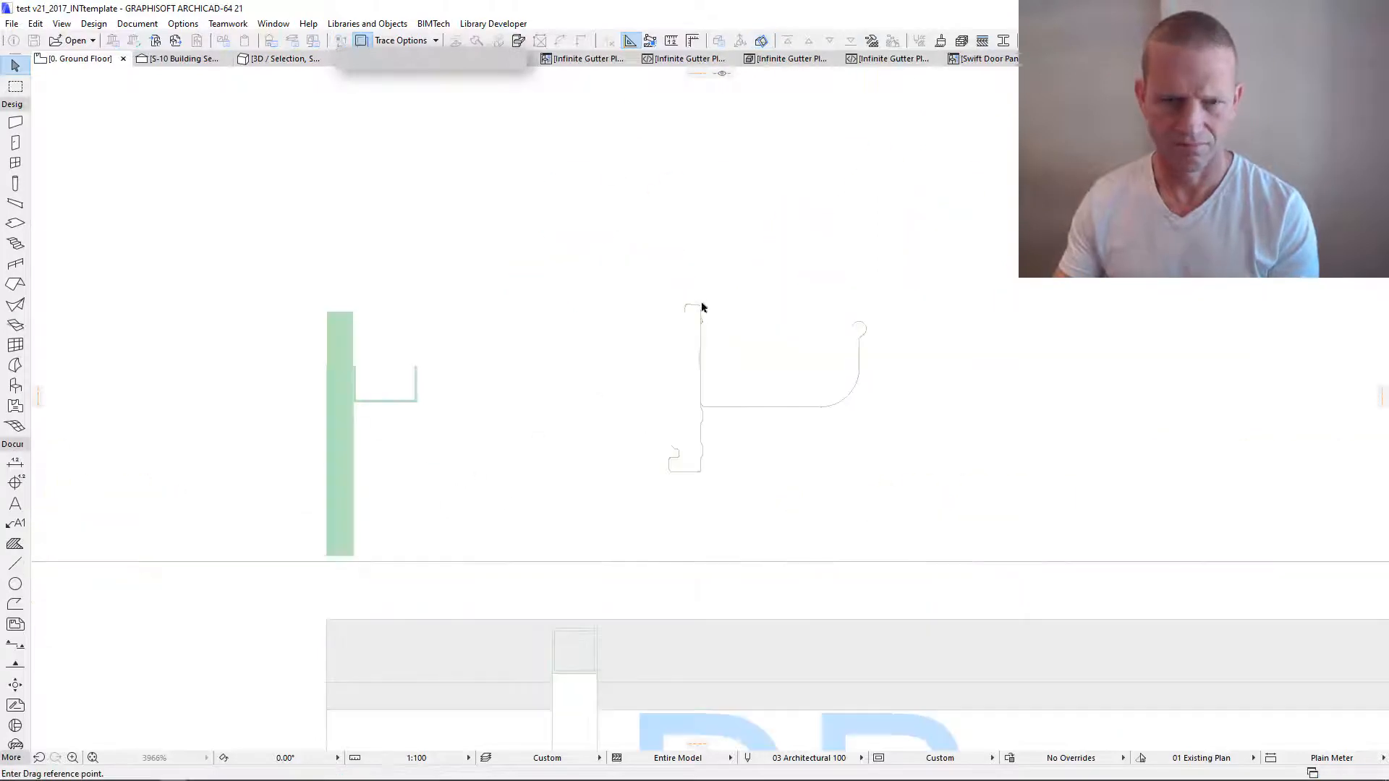
click(702, 308)
scroll(355, 324, up, 6)
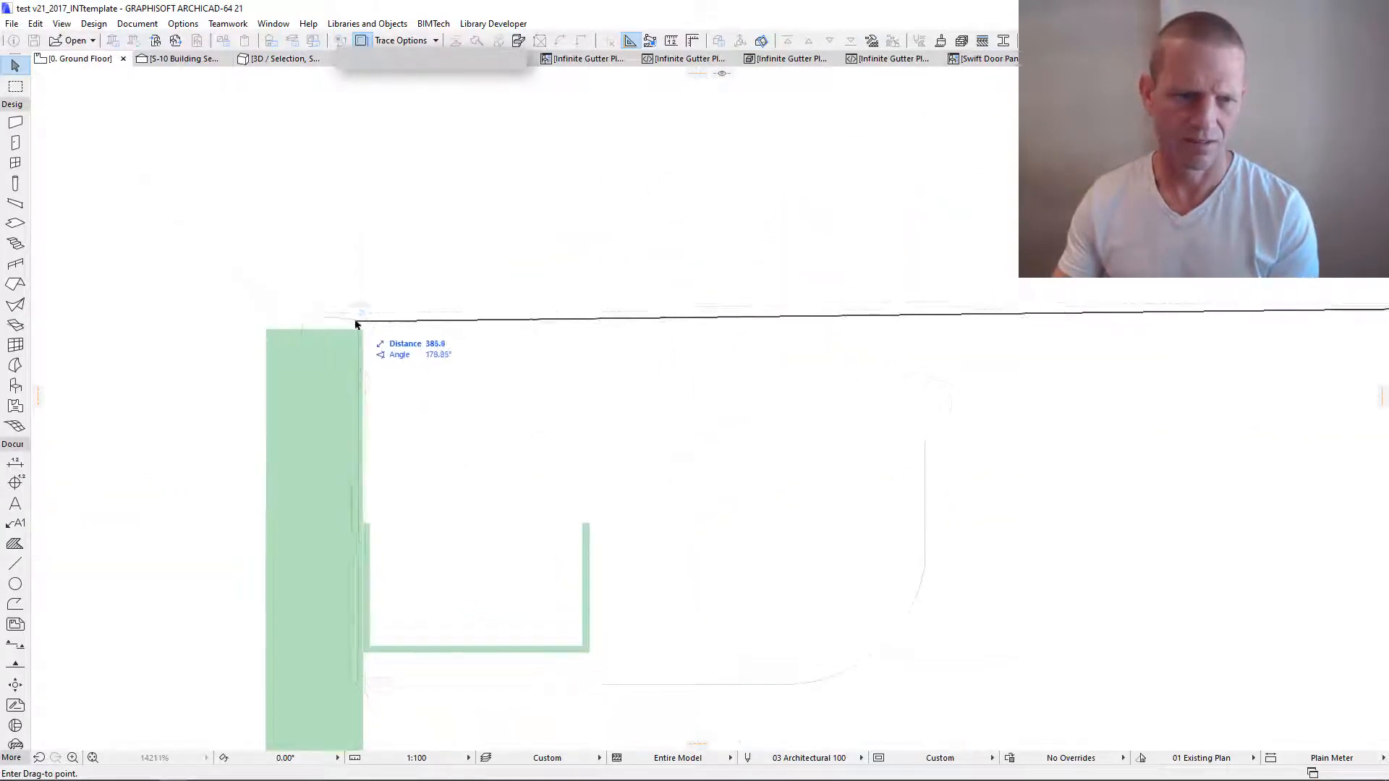
scroll(356, 324, up, 15)
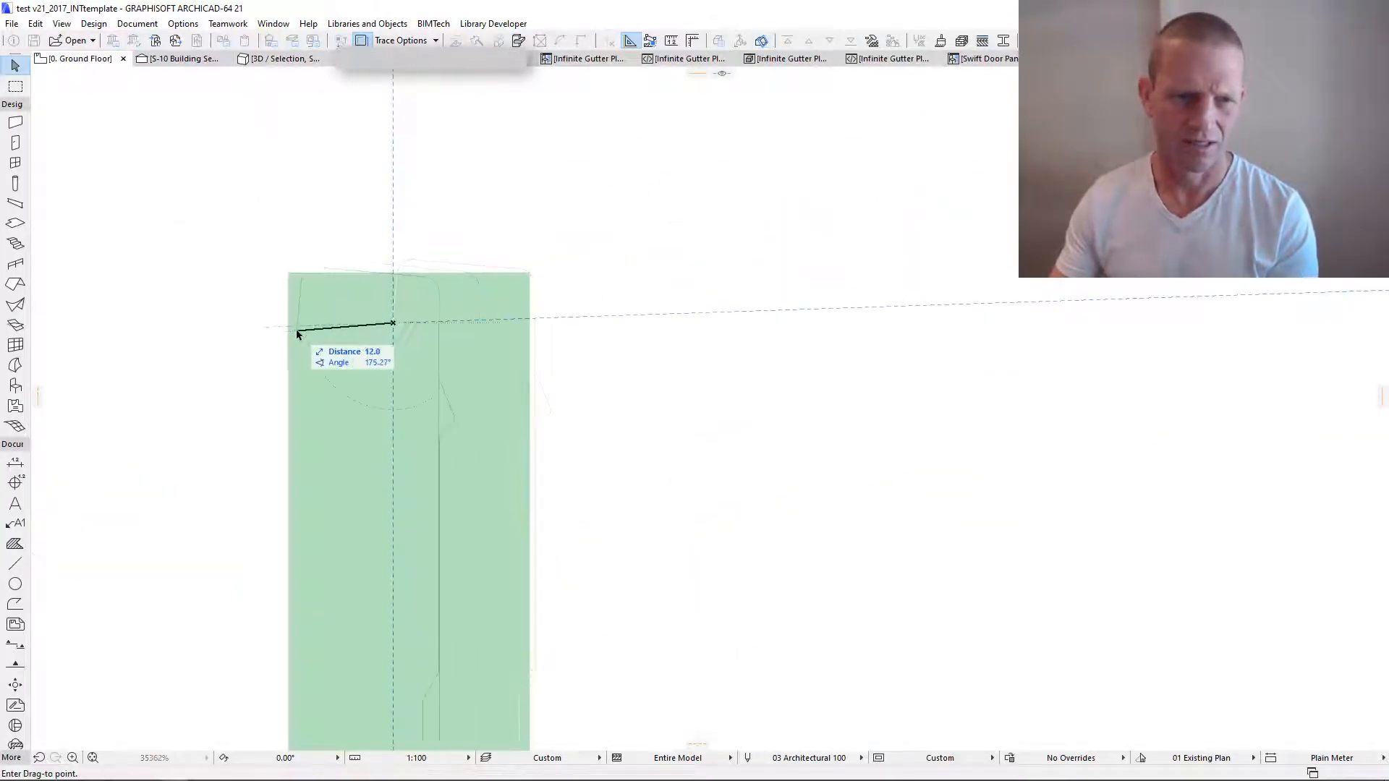
click(289, 274)
Step: Fine-tune the trace reference's position so the traced fascia lip sits flush with the top and roof-side edge of the guide
click(435, 40)
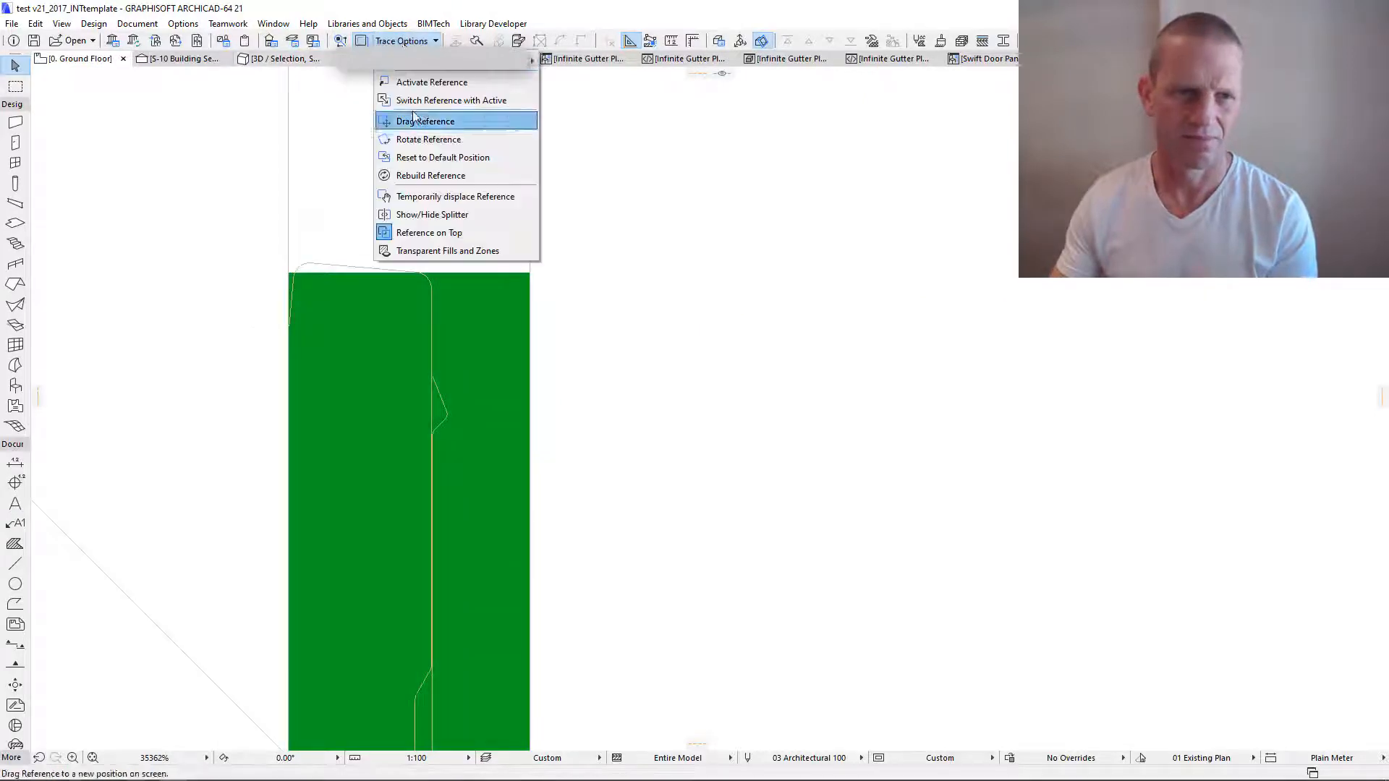
click(414, 118)
scroll(303, 261, up, 5)
click(320, 269)
click(268, 295)
scroll(524, 201, down, 11)
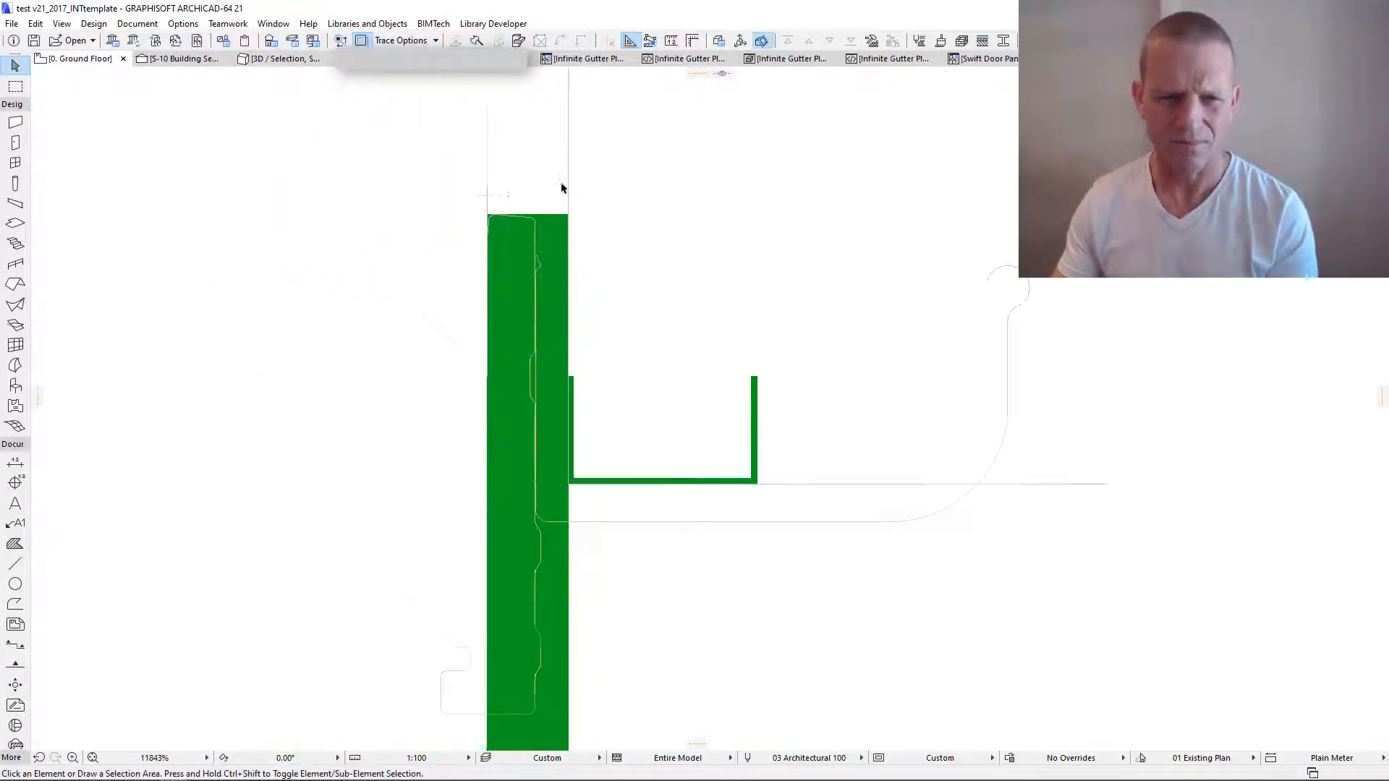
scroll(584, 279, down, 3)
middle_drag(605, 481, 481, 449)
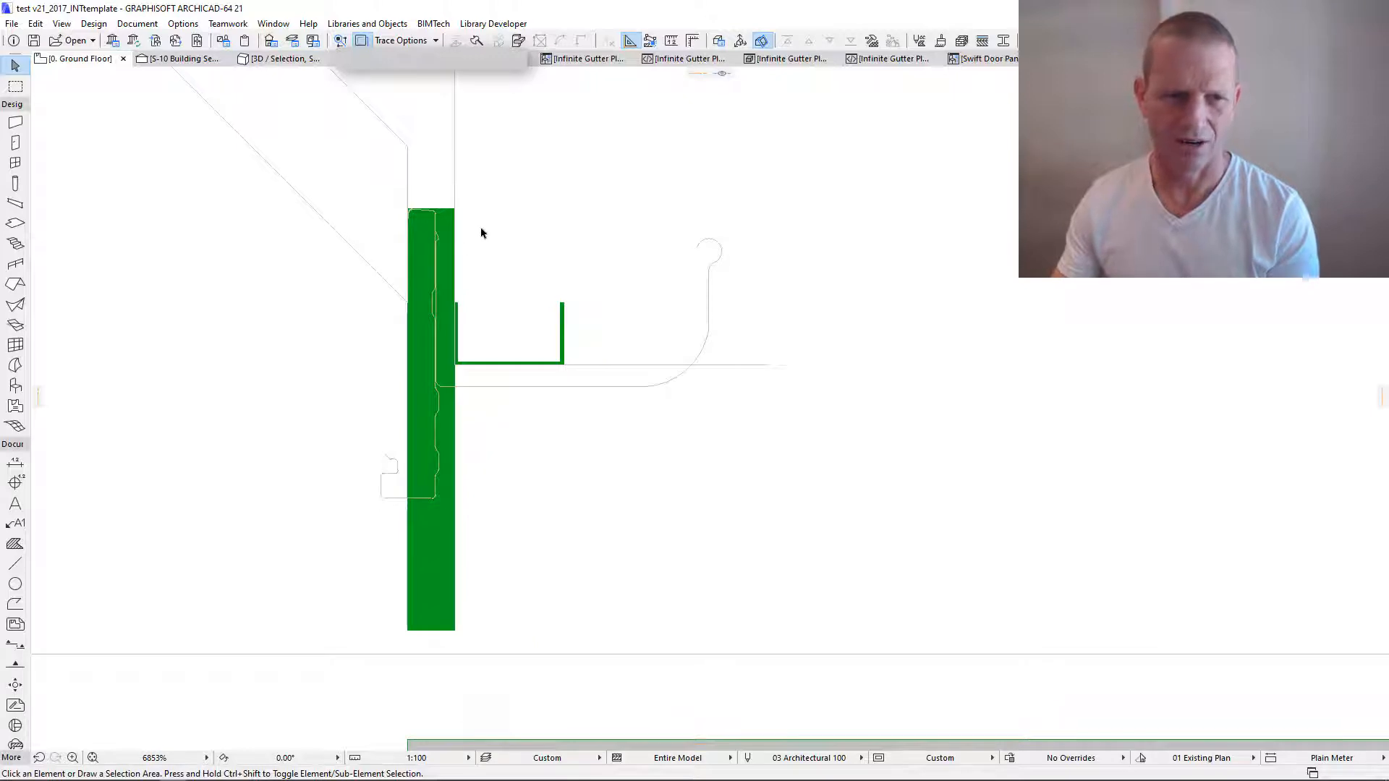
Step: Select the long gutter object and reshape the fascia polygon's upper roof-side corner to follow the traced lip and its rounding
click(413, 360)
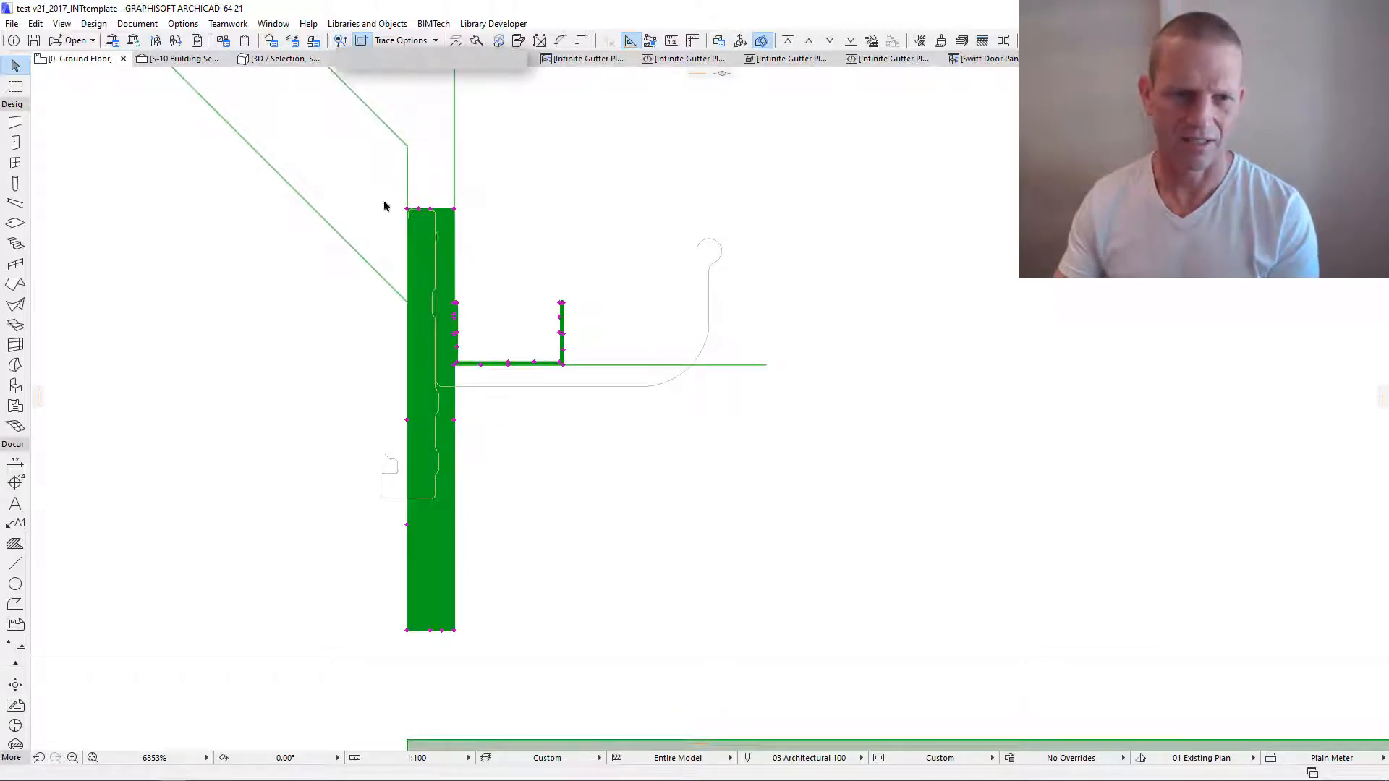
scroll(384, 205, up, 12)
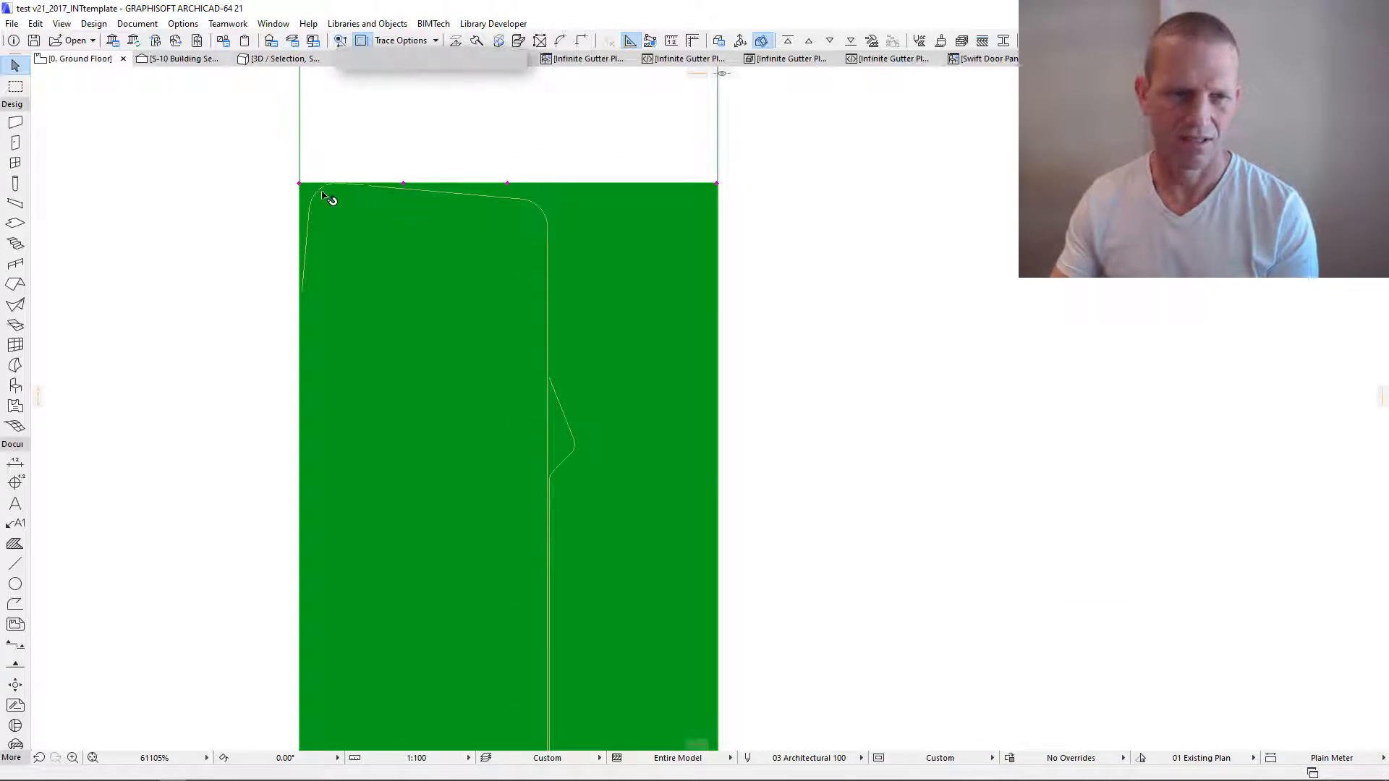
click(301, 185)
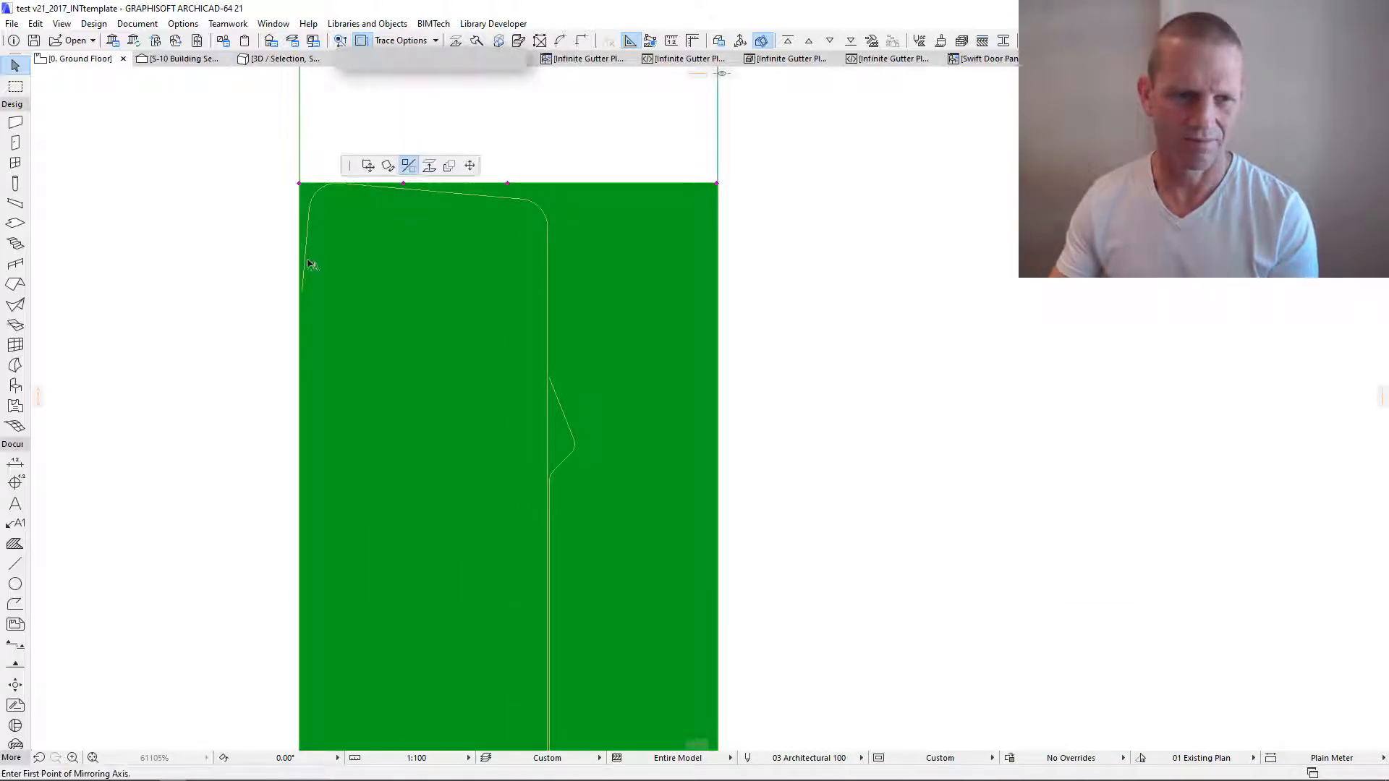
click(301, 290)
click(406, 264)
click(309, 207)
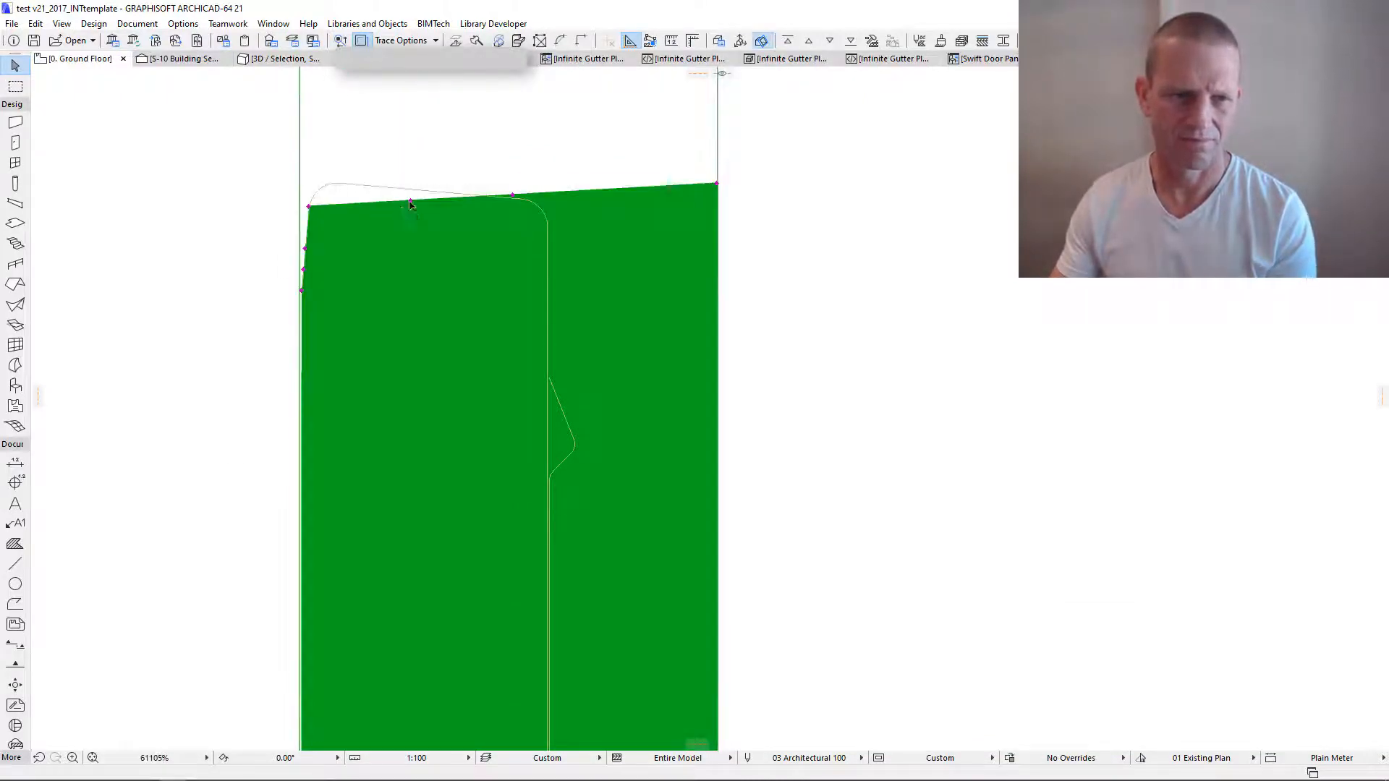
click(411, 202)
click(338, 184)
Step: Add points along the fascia's upper gutter-side rounding and stretch that corner down to the start of the traced recess
click(433, 184)
click(524, 199)
click(572, 196)
click(547, 220)
scroll(601, 275, down, 4)
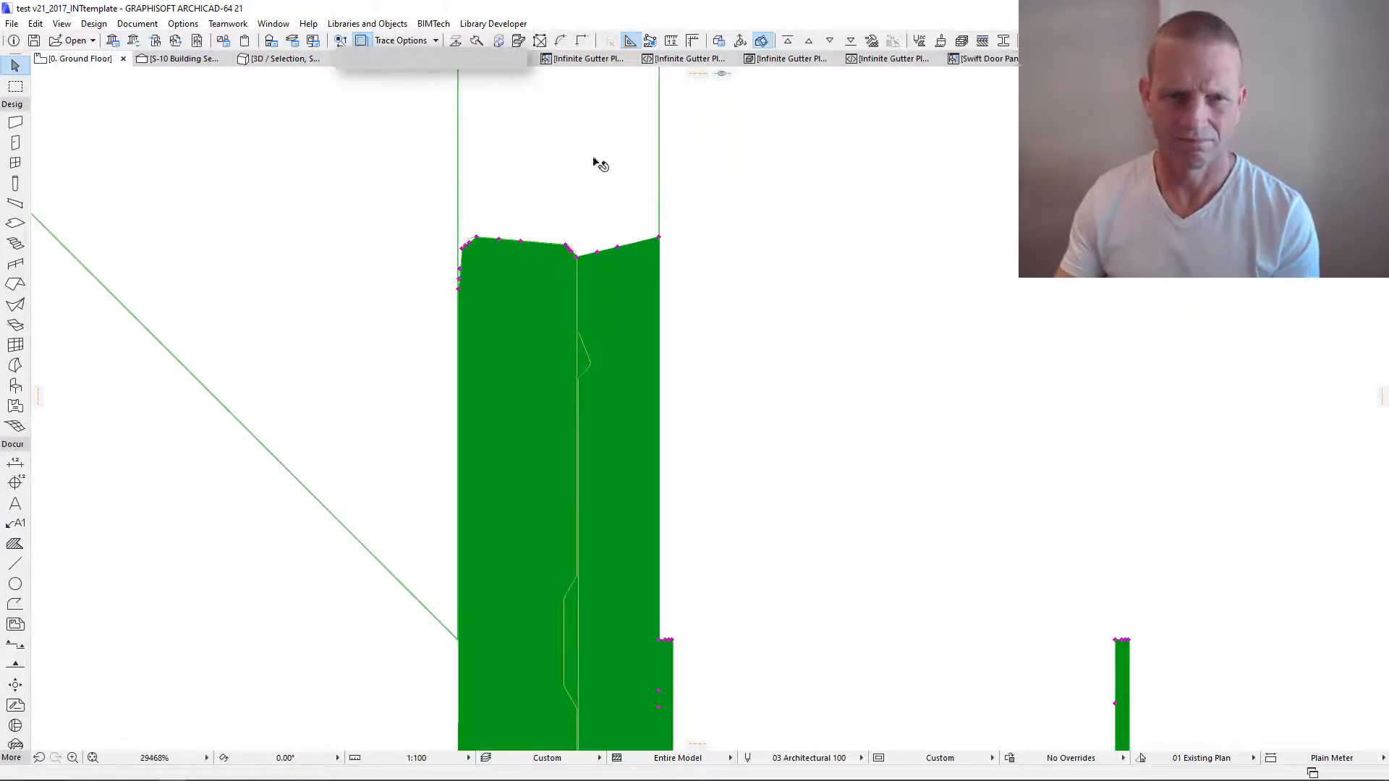
click(657, 237)
scroll(579, 590, up, 12)
click(582, 524)
Step: Add a point to the fascia's gutter-side edge at the inner upper corner of the traced recess
scroll(582, 524, down, 12)
scroll(663, 480, down, 4)
click(648, 495)
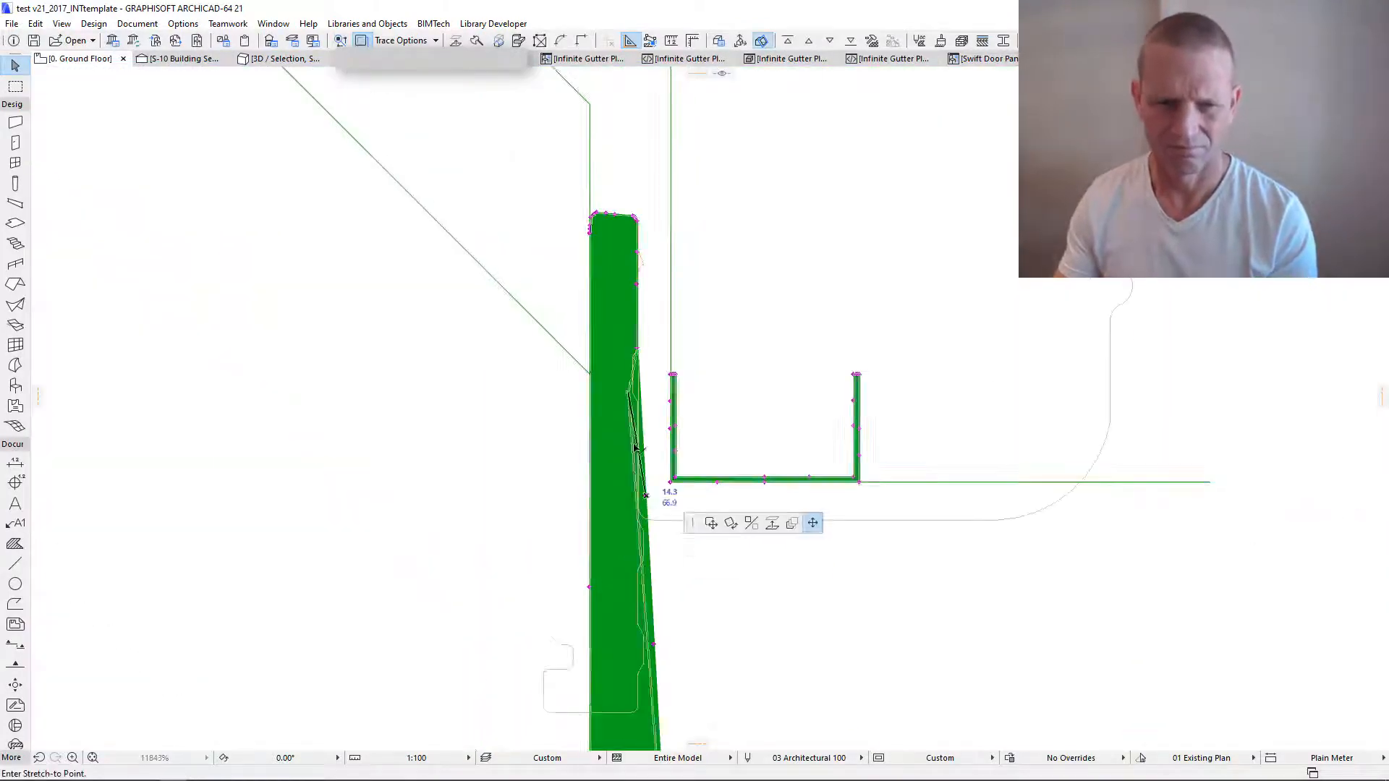
scroll(631, 360, up, 9)
click(642, 347)
scroll(595, 316, down, 10)
Step: Stretch the fascia polygon's two lower corners up to the traced hook and the traced bottom corner
click(551, 691)
click(522, 480)
click(607, 691)
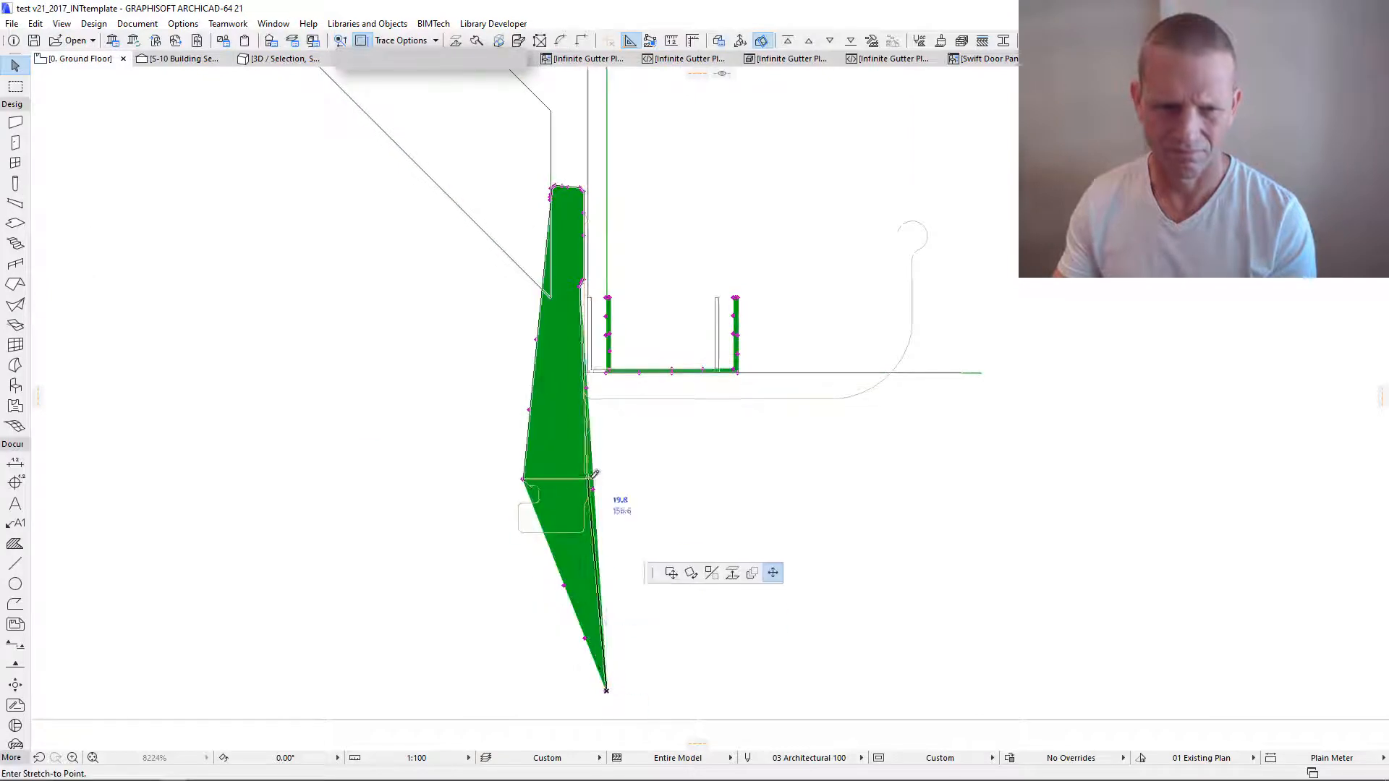
click(584, 532)
Step: Add a point to the fascia's gutter-side edge at the lower end of the traced recess
scroll(584, 385, up, 5)
scroll(589, 375, down, 5)
scroll(579, 315, up, 6)
click(605, 468)
scroll(615, 330, up, 8)
click(616, 327)
scroll(616, 327, down, 8)
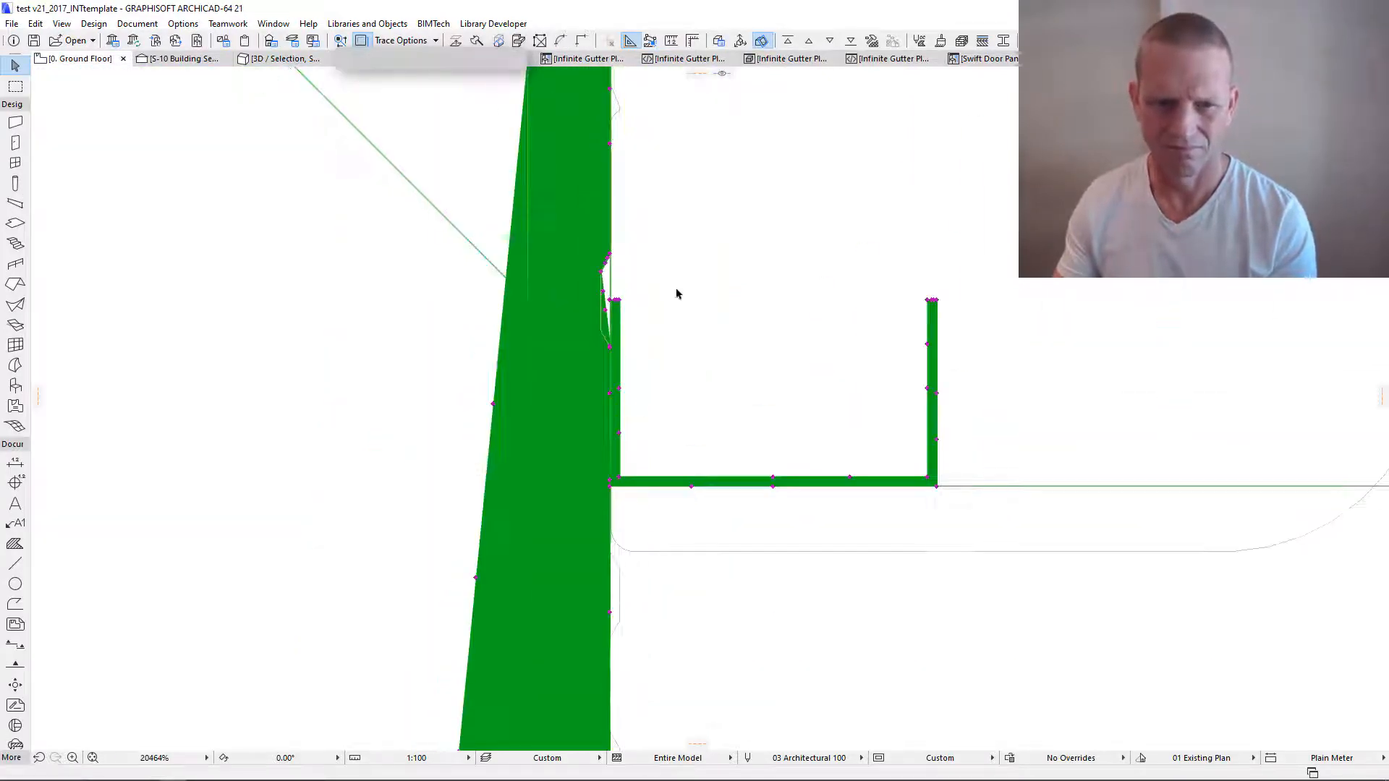
Step: Shape the fascia's gutter-side edge around the traced bump just below the gutter's base
middle_drag(629, 550, 664, 237)
click(651, 319)
scroll(648, 173, up, 12)
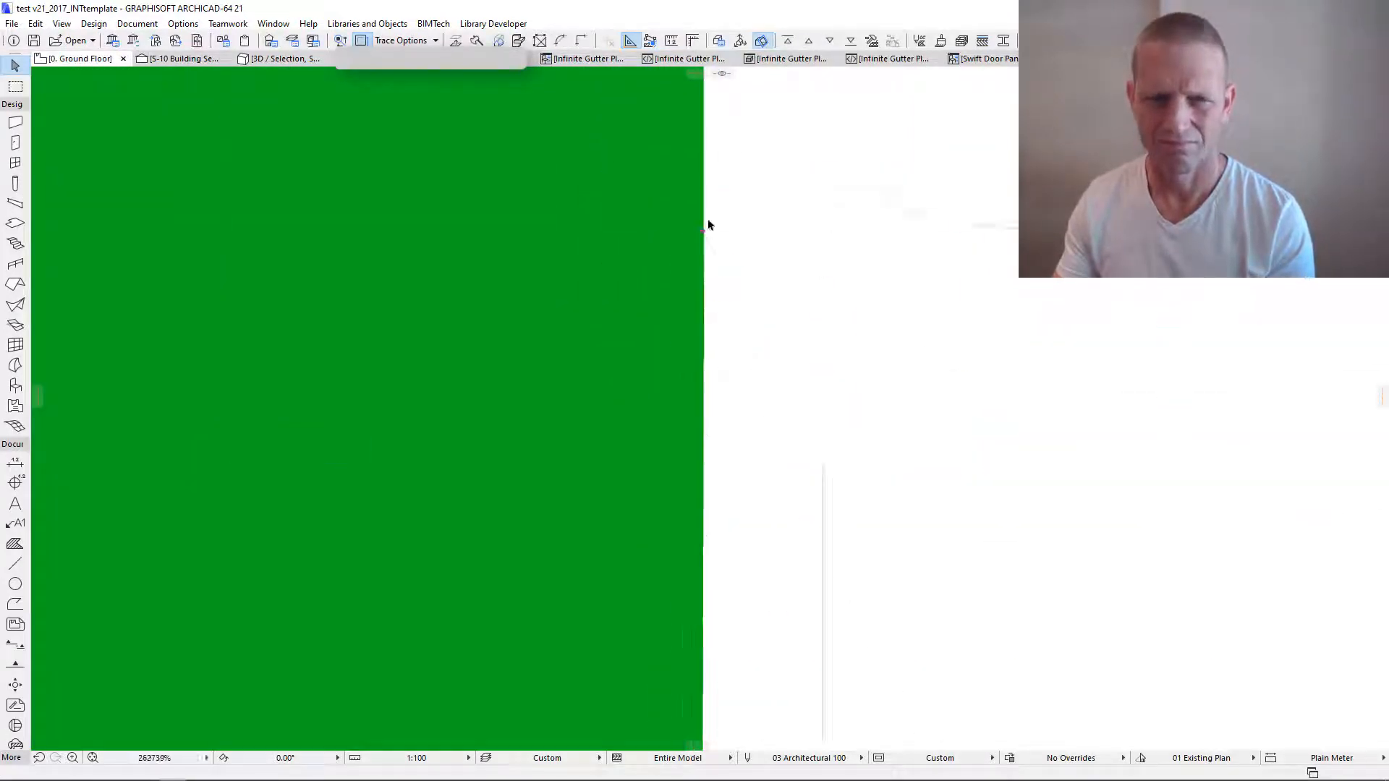
scroll(707, 220, down, 12)
click(697, 329)
Step: Add points to the fascia's gutter-side edge to form the lowest traced bump
click(695, 400)
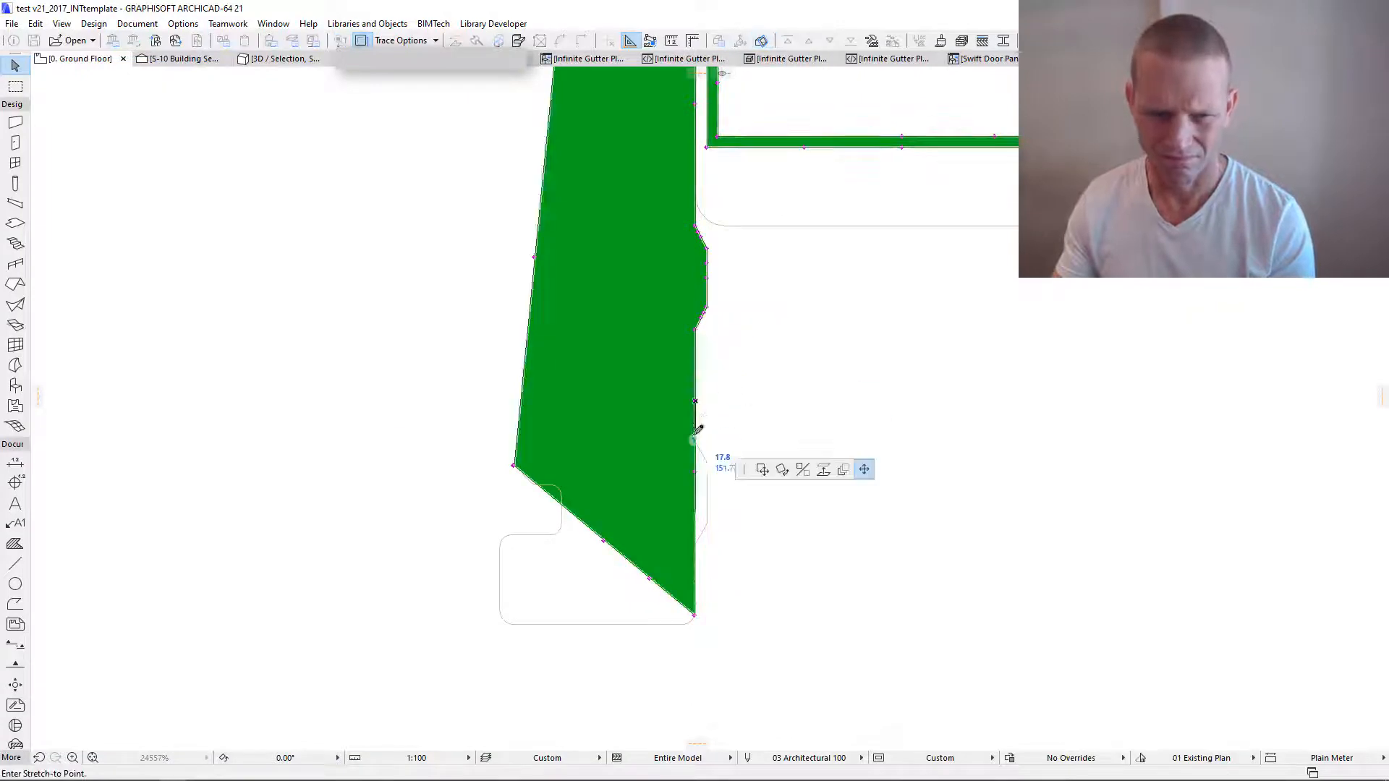
scroll(695, 438, up, 8)
click(698, 440)
scroll(697, 388, down, 8)
click(696, 431)
click(707, 410)
click(703, 447)
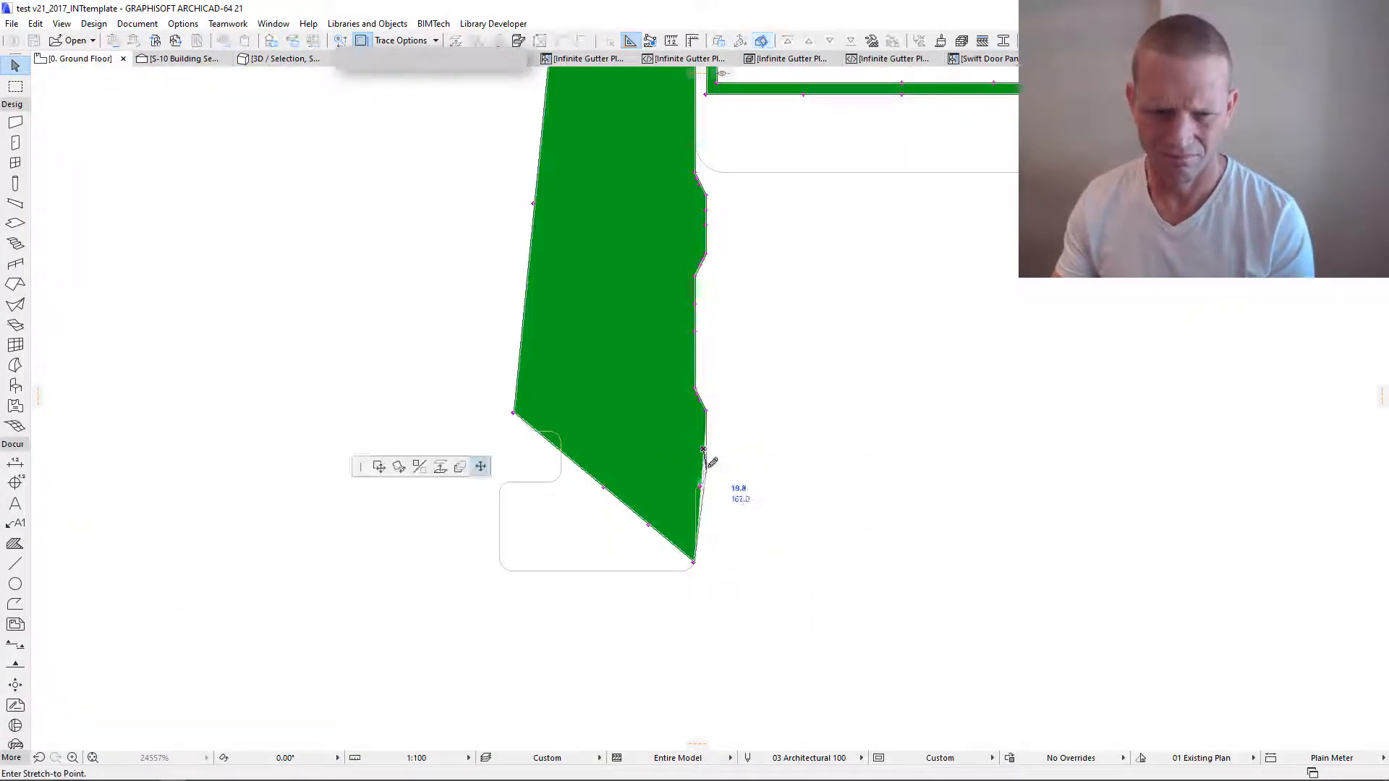
click(706, 469)
click(704, 483)
scroll(696, 510, up, 10)
click(695, 362)
scroll(720, 372, down, 8)
Step: Form the fascia's lower gutter-side rounding with points at its ends and extend the bottom edge towards the roof side
scroll(710, 466, up, 5)
click(711, 471)
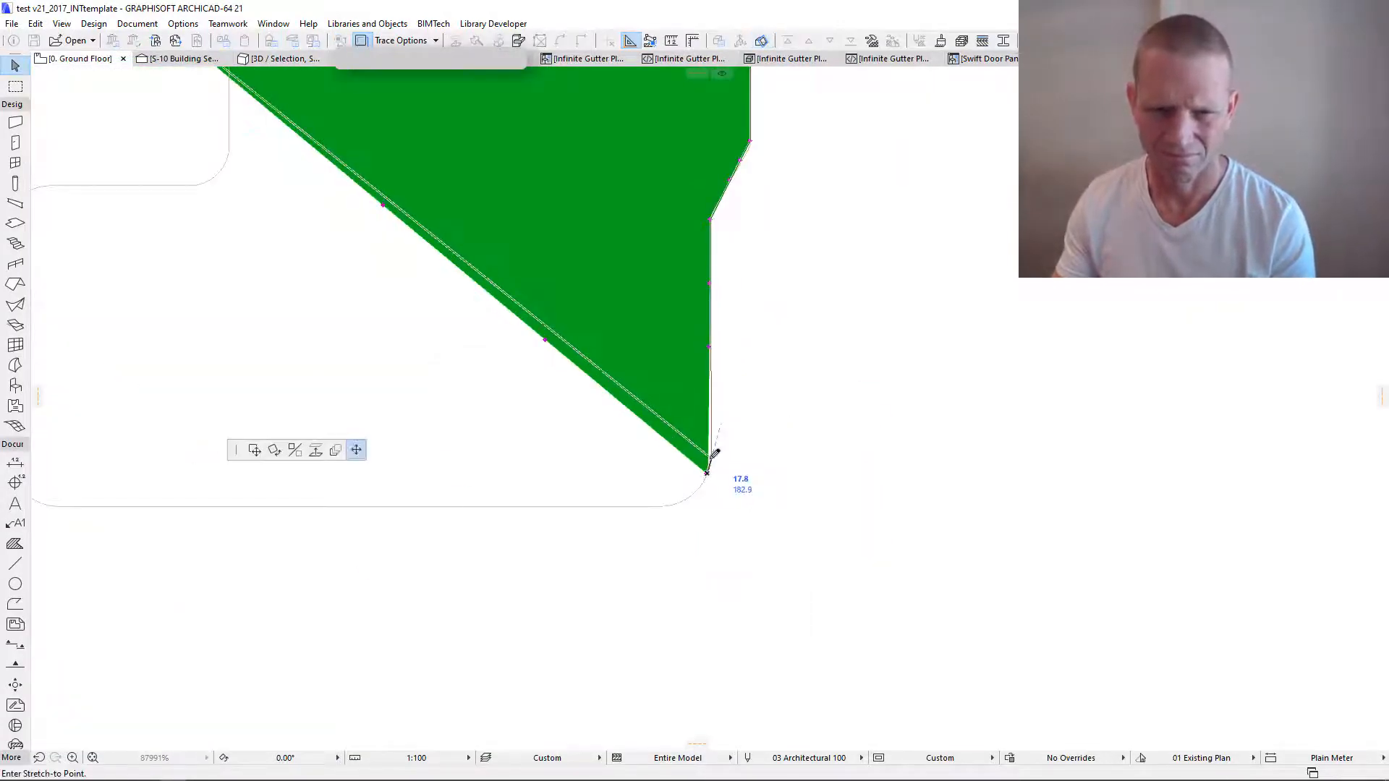
scroll(712, 444, up, 6)
click(714, 479)
scroll(845, 352, down, 10)
click(801, 329)
click(827, 370)
click(793, 336)
click(688, 370)
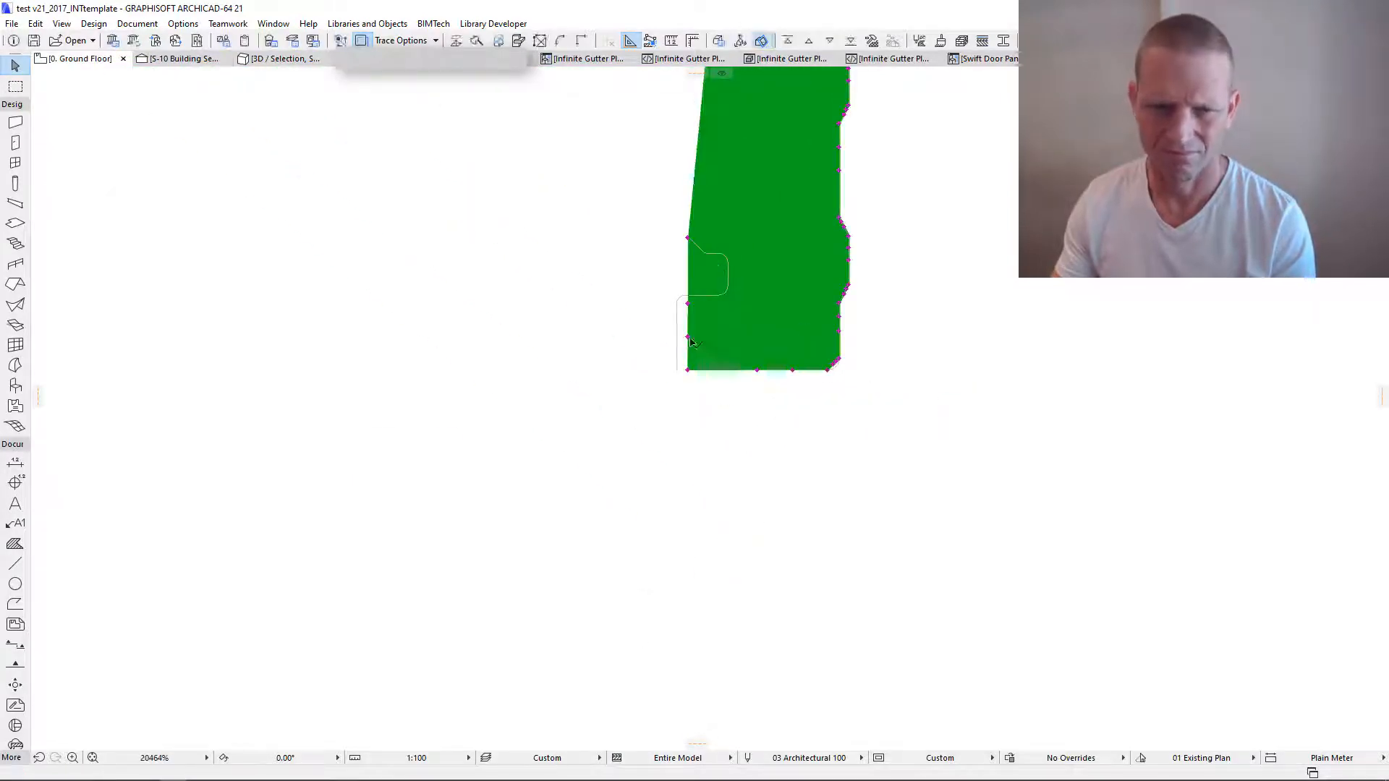
Step: Add points to the fascia's roof-side foot to follow the traced lower rounding, vertical edge and upper rounding
click(688, 337)
click(677, 358)
click(679, 328)
scroll(677, 309, up, 11)
click(670, 274)
click(691, 150)
click(737, 206)
scroll(712, 307, down, 7)
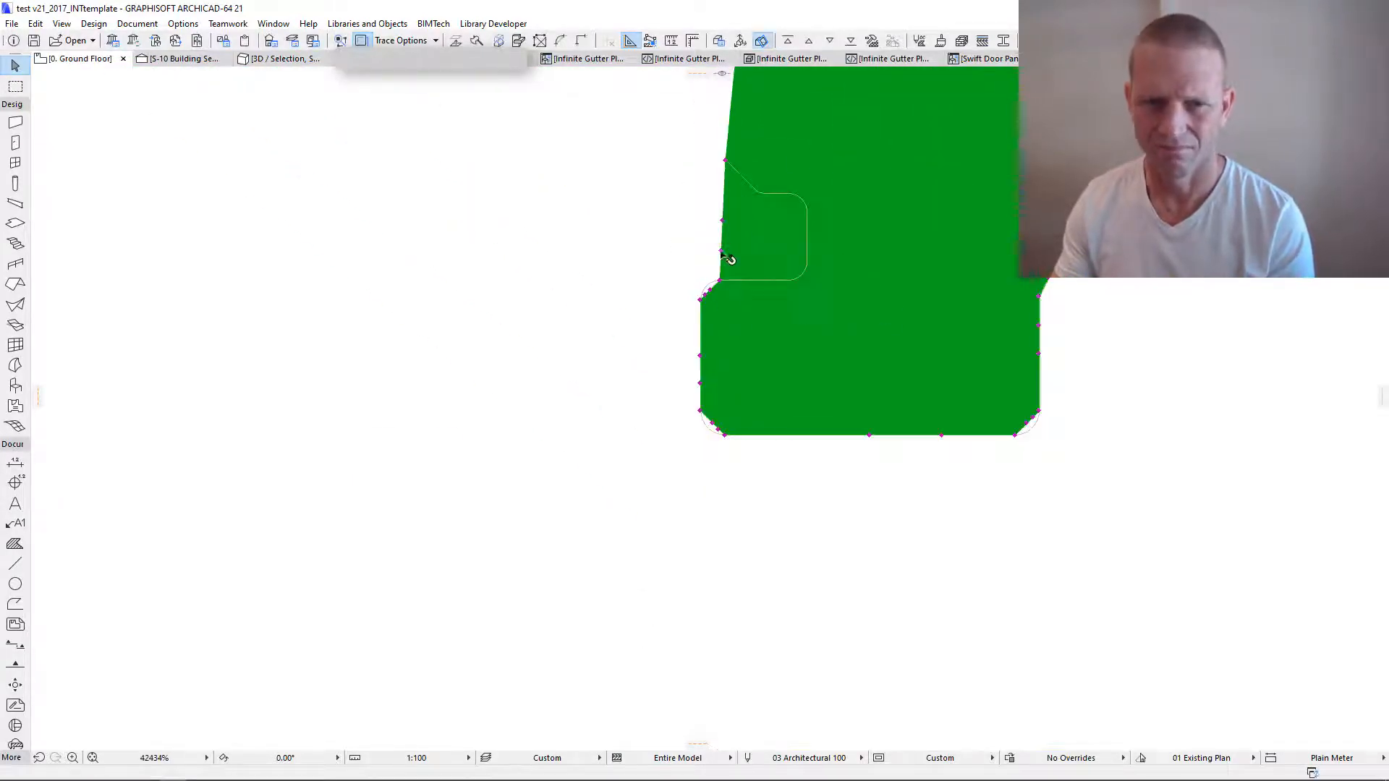
Step: Add points that cut the lower edge and inner side of the traced notch into the fascia's roof-side edge
click(721, 250)
click(790, 279)
click(774, 250)
scroll(816, 251, up, 11)
scroll(633, 273, down, 8)
click(625, 242)
click(659, 197)
Step: Shape the upper edge of the fascia's notch with points on the trace and check the whole fascia profile
click(624, 175)
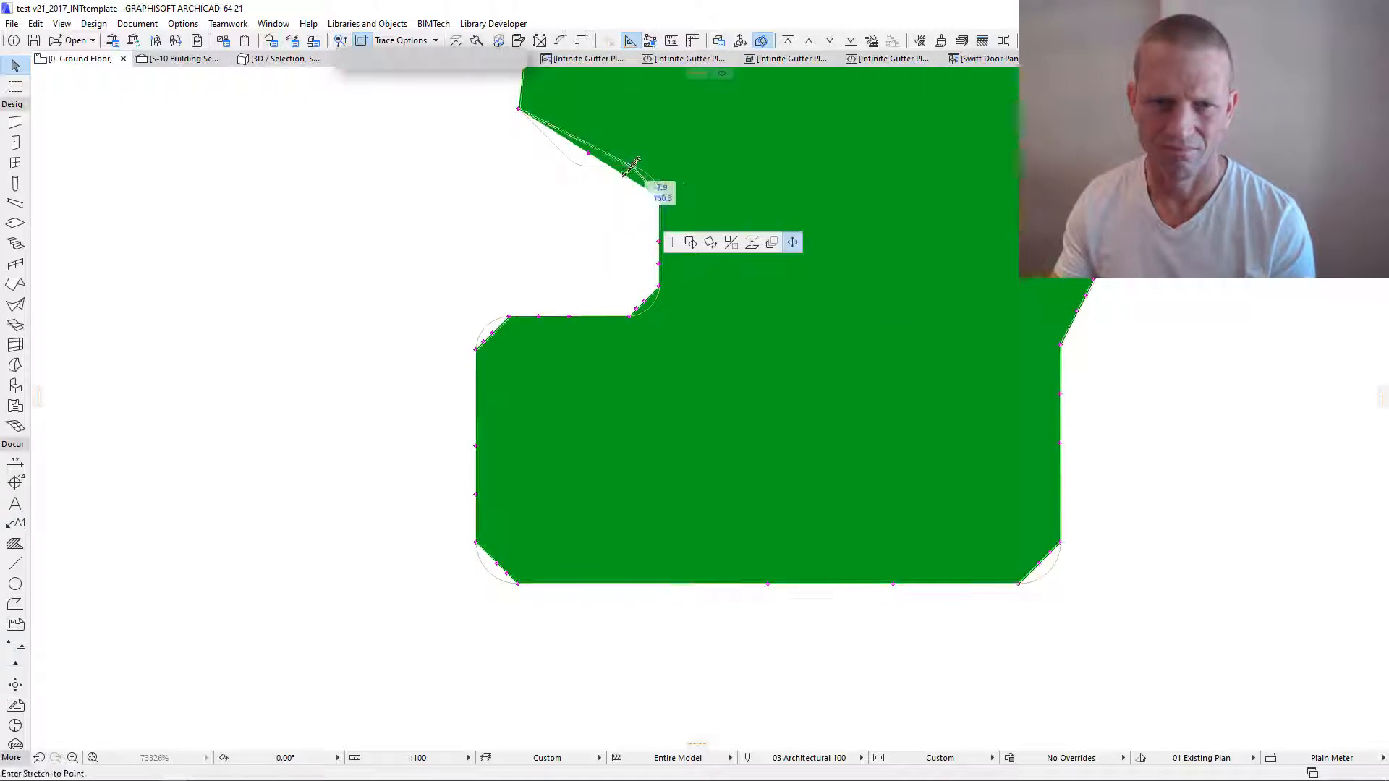
click(627, 167)
click(600, 152)
click(584, 167)
scroll(682, 321, down, 10)
scroll(698, 259, up, 5)
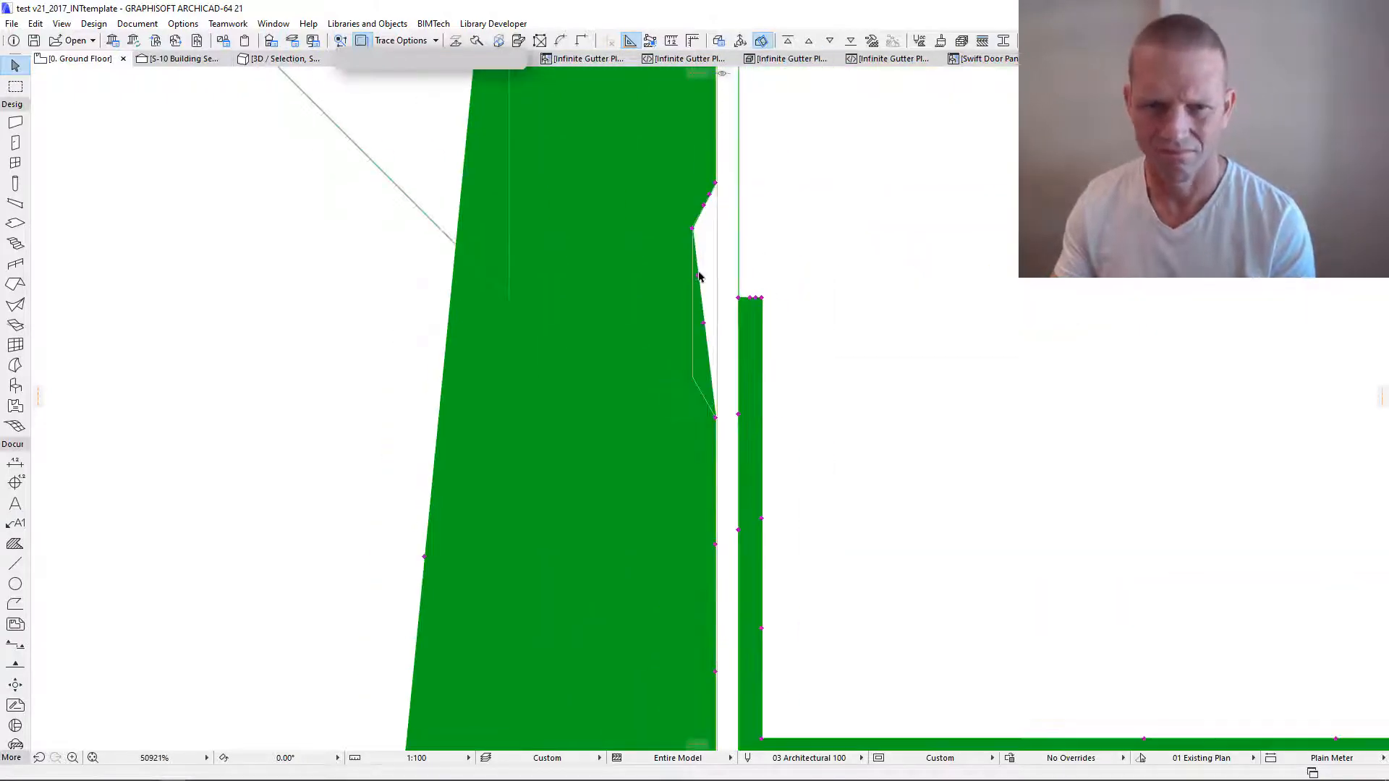
scroll(729, 196, down, 6)
scroll(816, 344, up, 1)
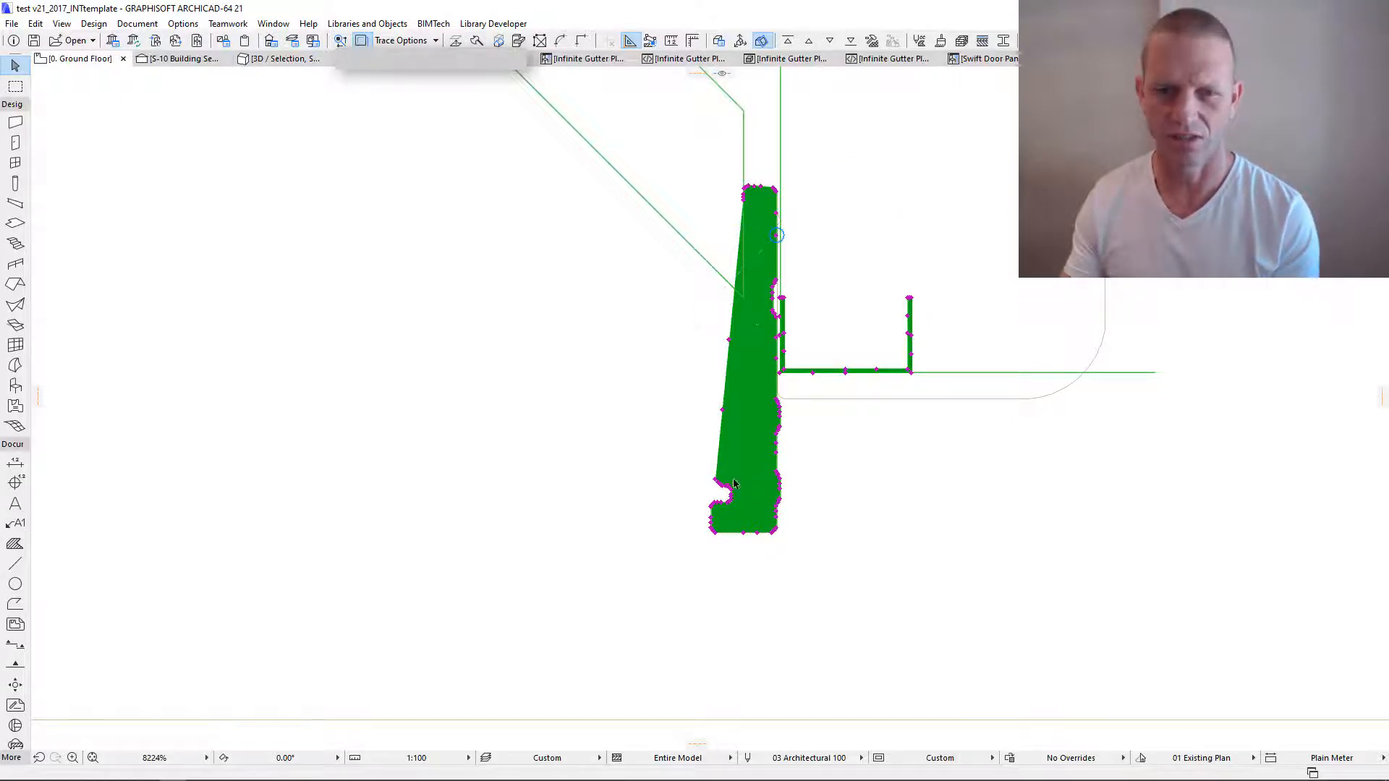
Step: Examine the fascia's notch, rounded foot and gutter-side edge against the trace
scroll(733, 484, up, 10)
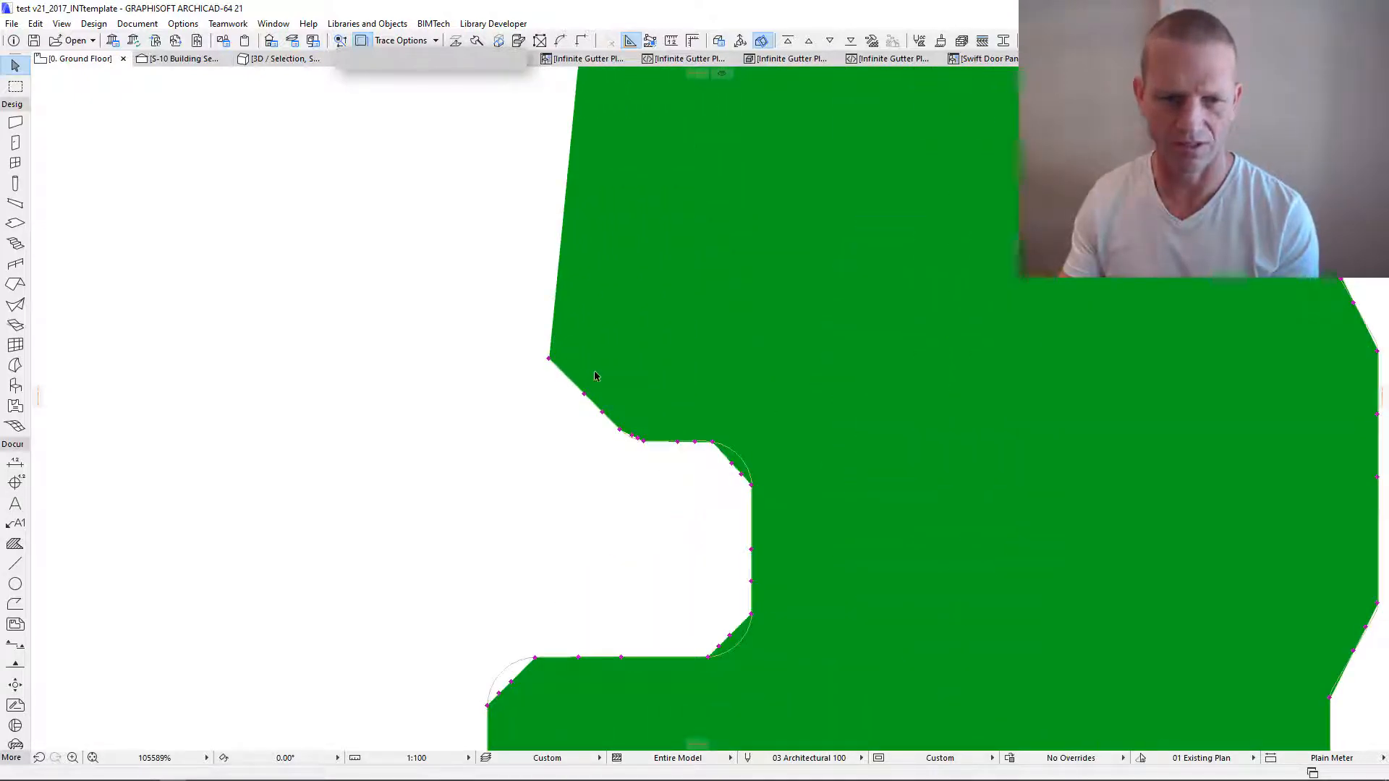
middle_drag(796, 642, 568, 232)
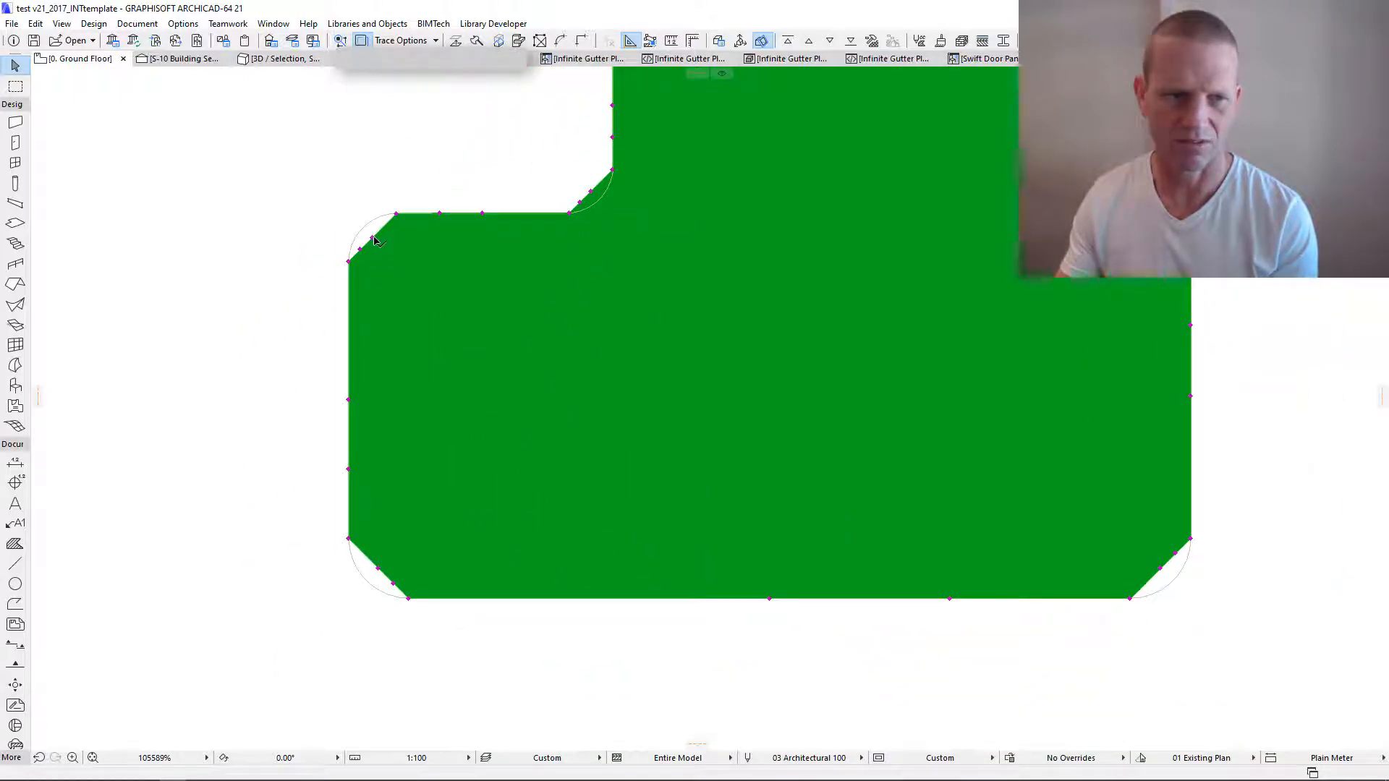
scroll(819, 399, down, 3)
scroll(971, 339, up, 3)
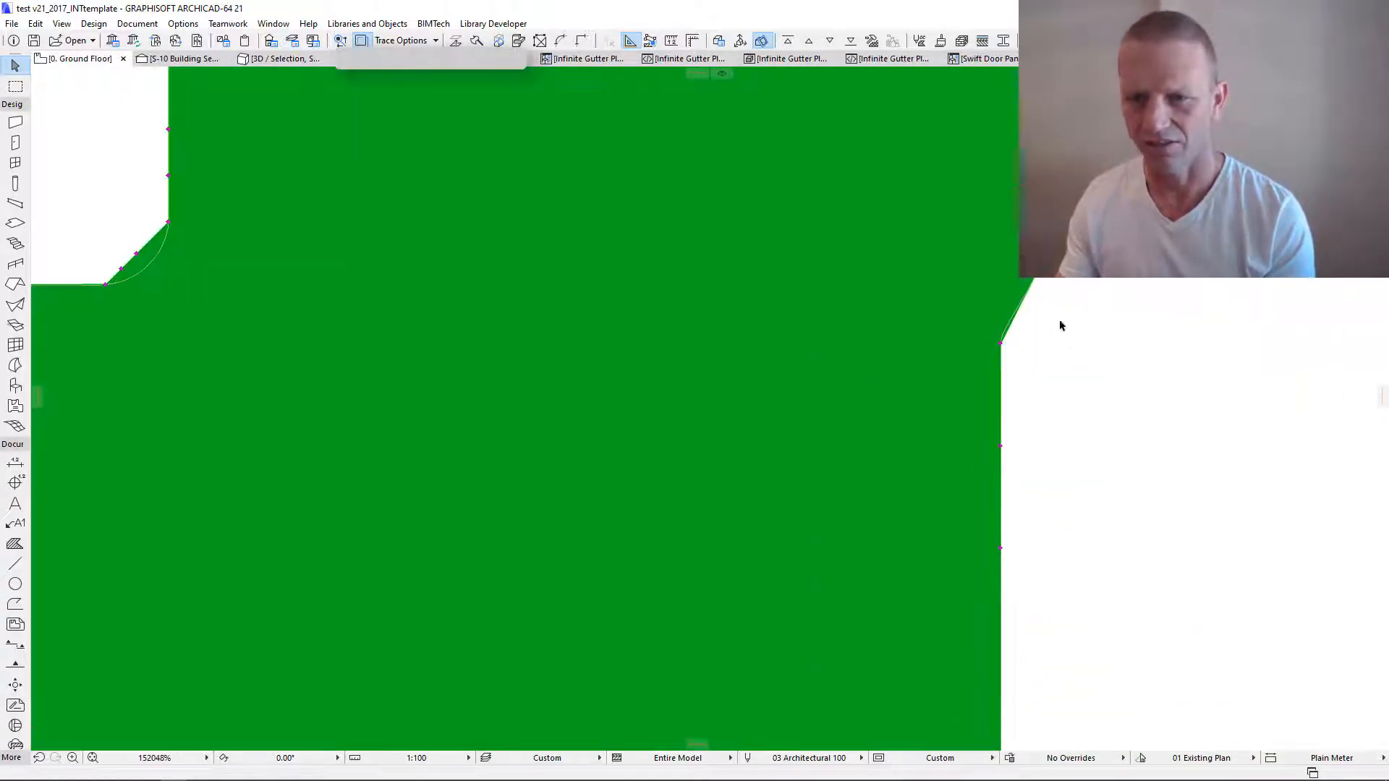
scroll(1061, 319, down, 3)
scroll(940, 293, down, 3)
middle_drag(864, 288, 744, 678)
middle_drag(731, 261, 735, 384)
scroll(734, 384, down, 4)
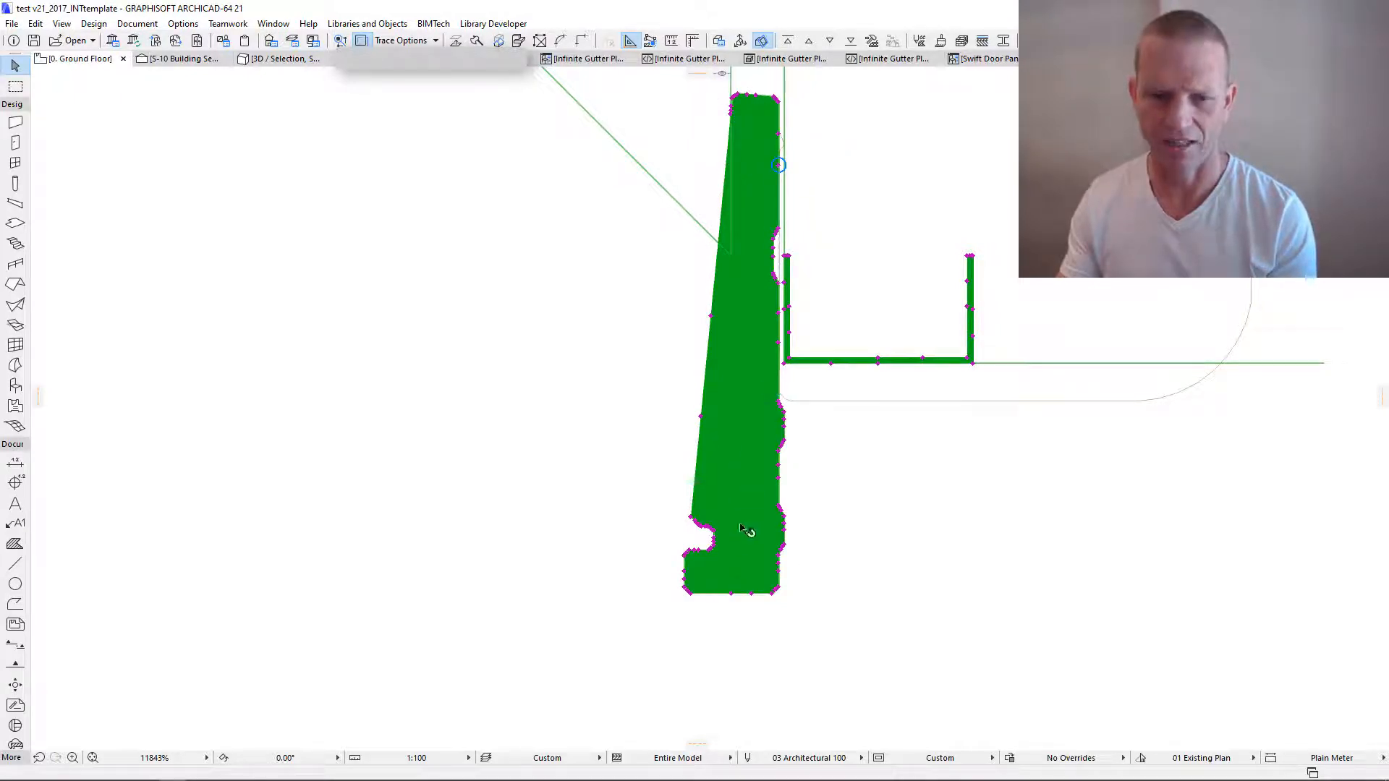
Step: Reselect the fascia and insert a point in its sloping roof-side edge to form a horizontal ledge above the notch
key(Escape)
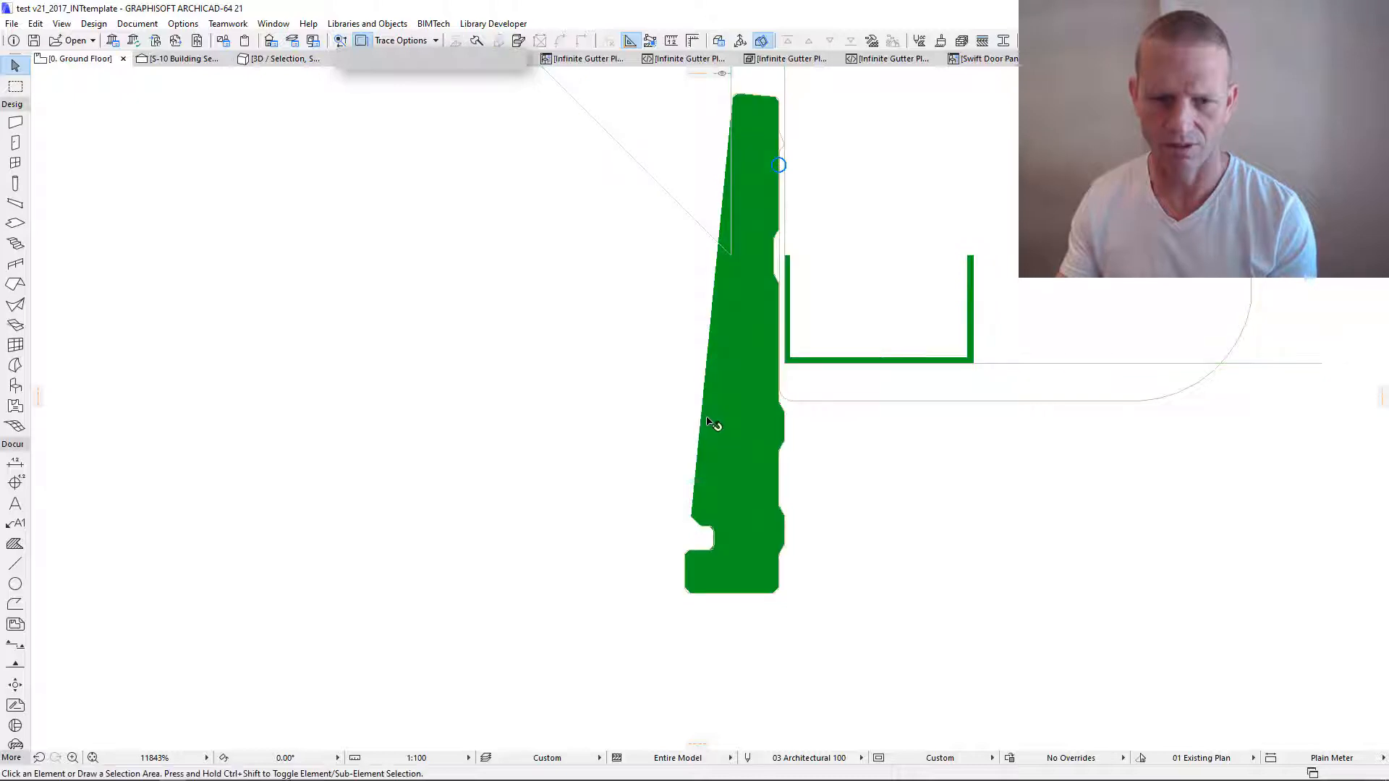
click(704, 418)
click(702, 417)
scroll(721, 527, up, 5)
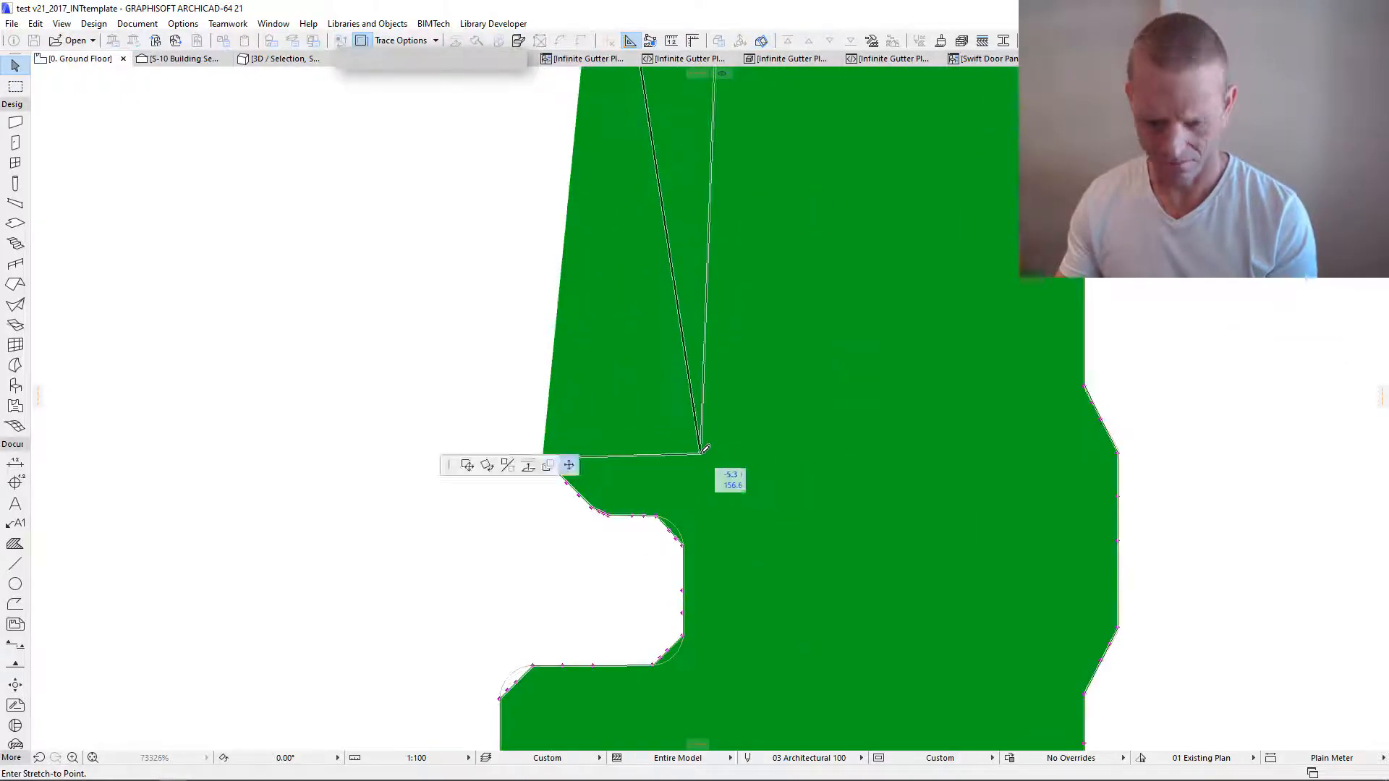
shift+click(542, 458)
click(605, 458)
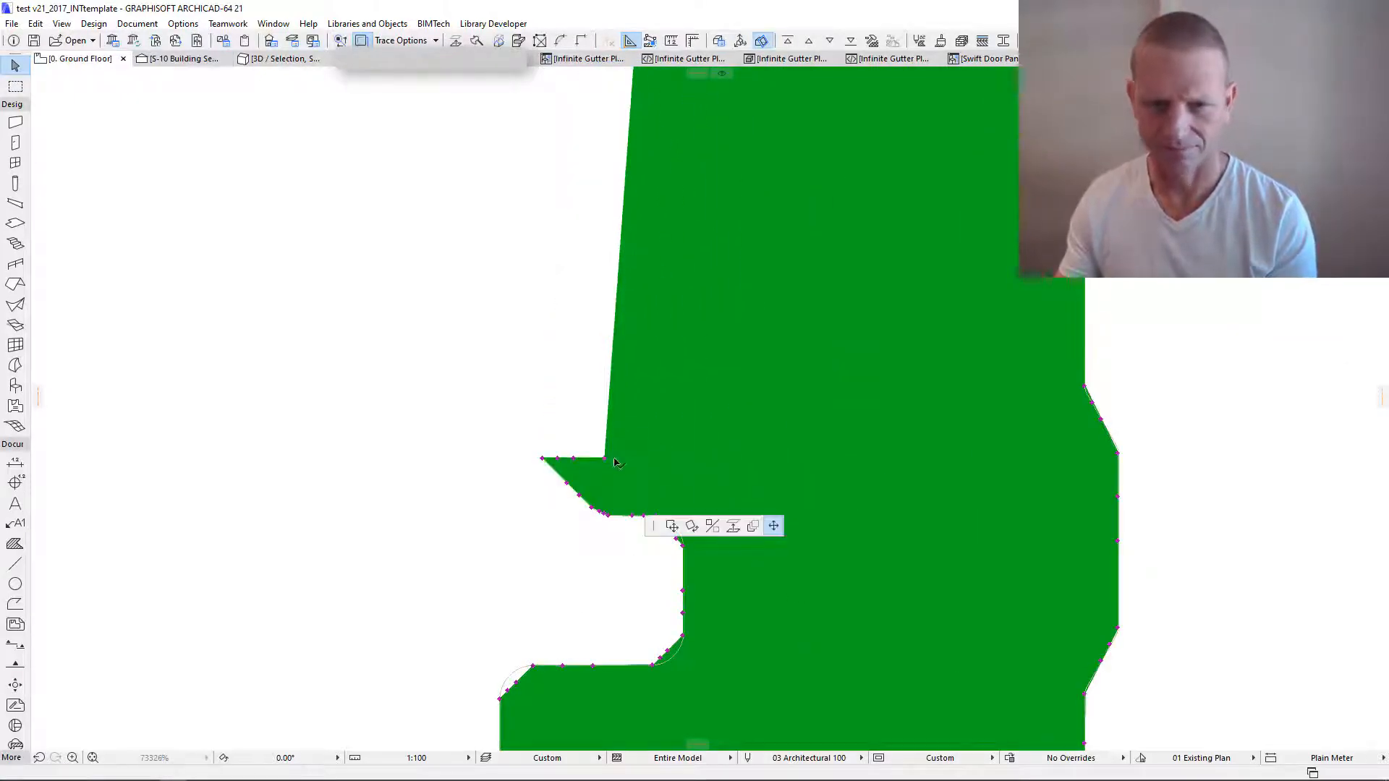
Step: Add points that form the fascia's thin vertical wall on the roof side and the short return at its top
scroll(1037, 390, down, 5)
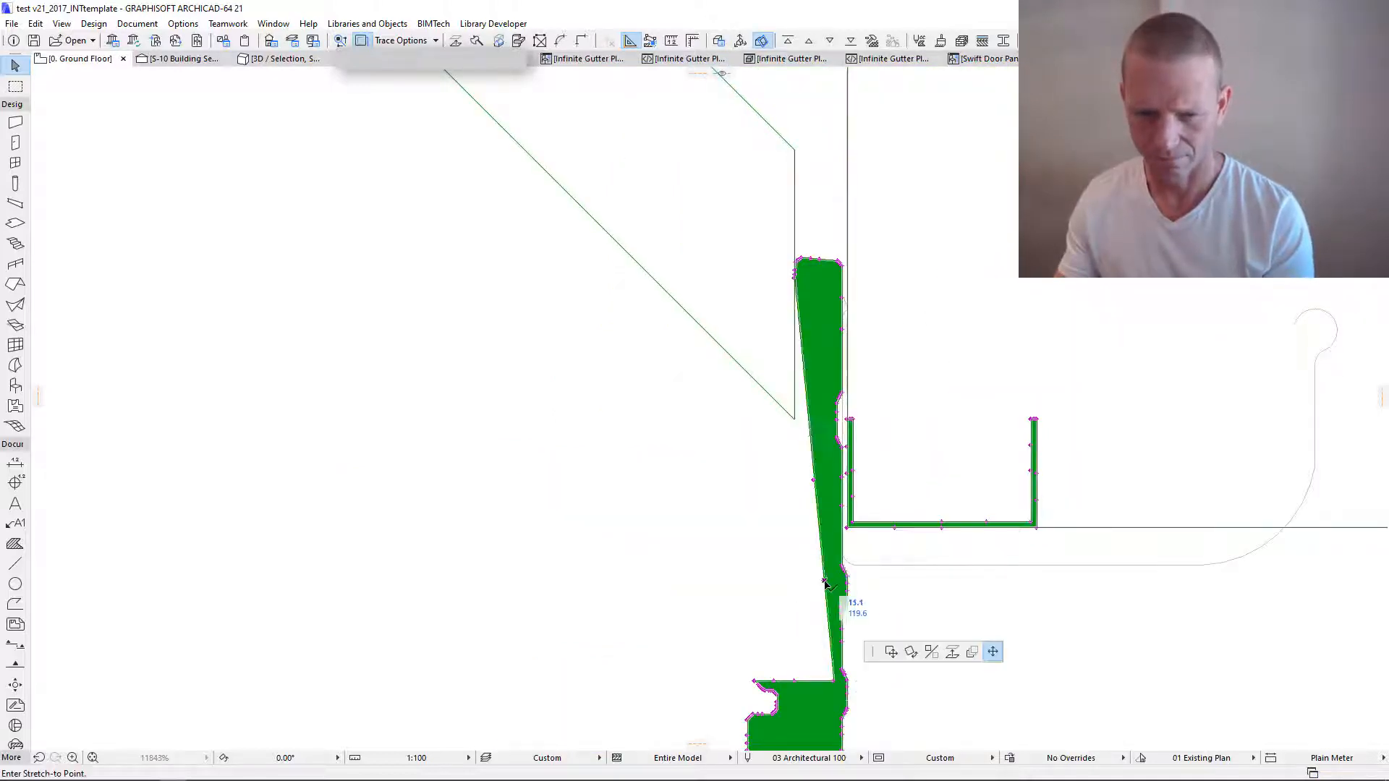
shift+click(835, 679)
click(834, 580)
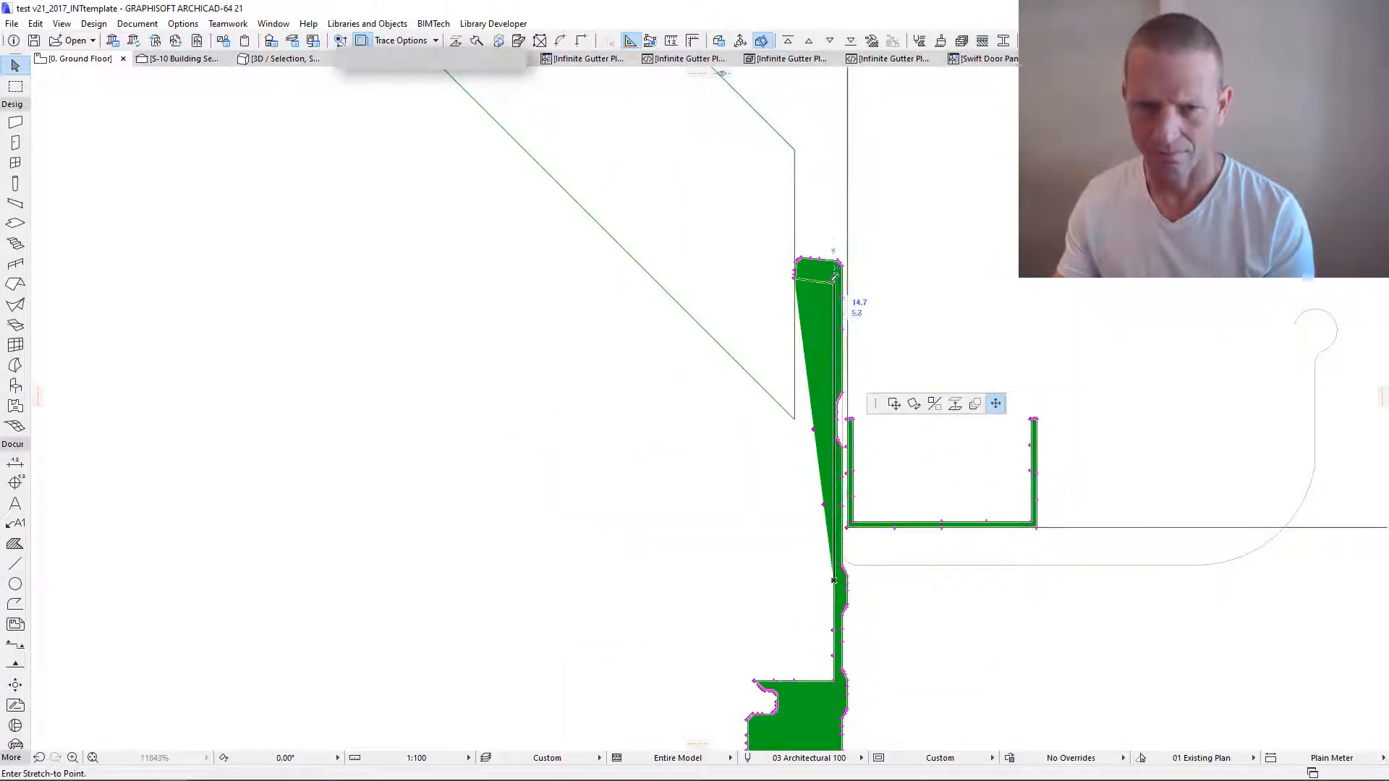
shift+click(794, 278)
scroll(933, 469, down, 2)
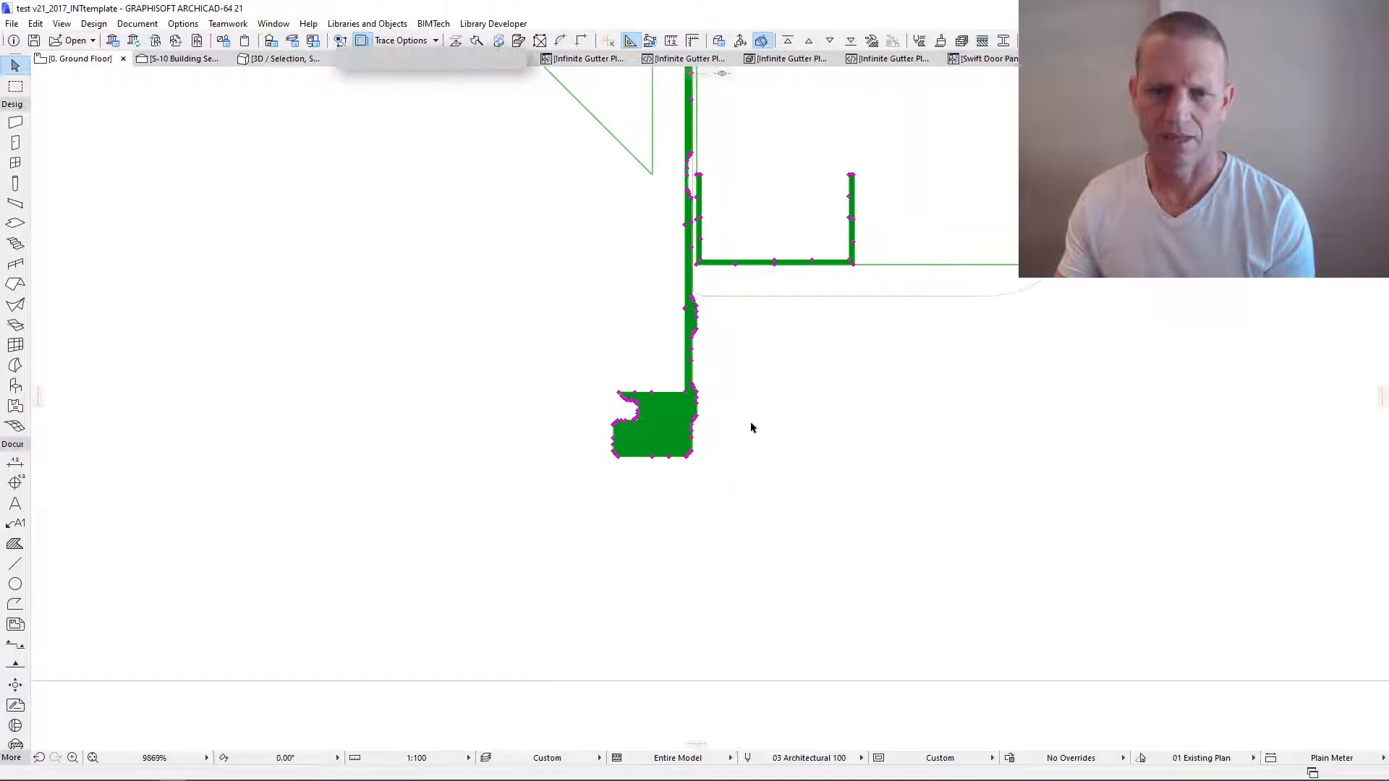
scroll(703, 234, up, 3)
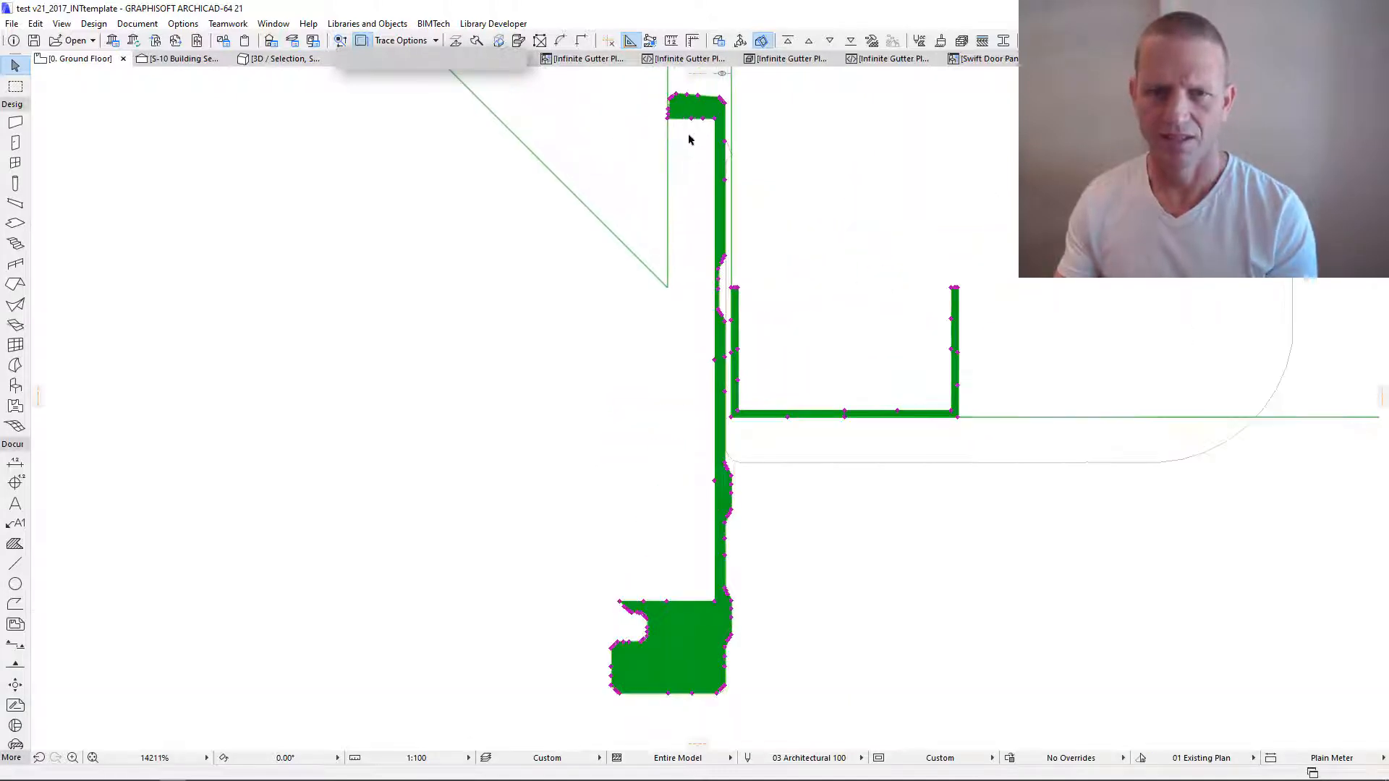
Step: Examine the fascia's thin wall and its top return with the straight cut corners
right_click(693, 158)
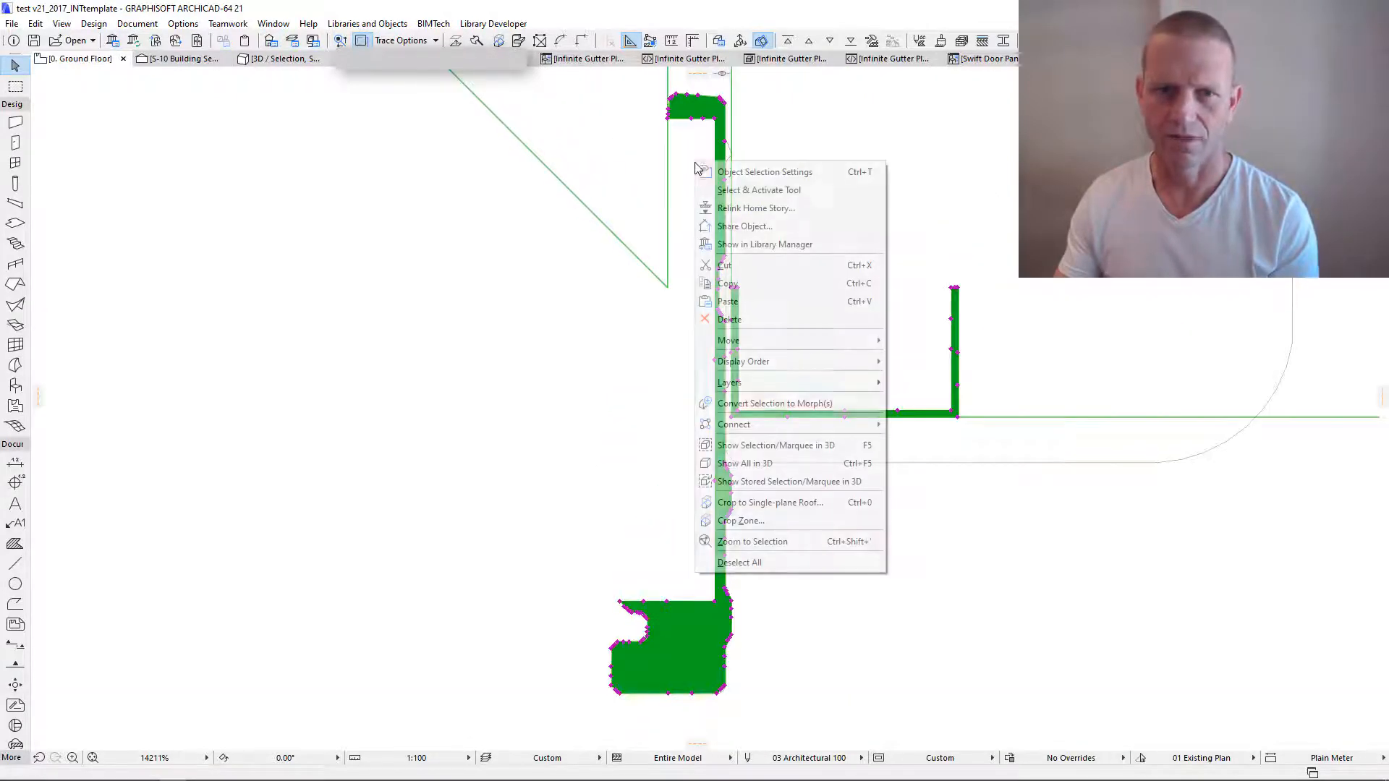
key(Escape)
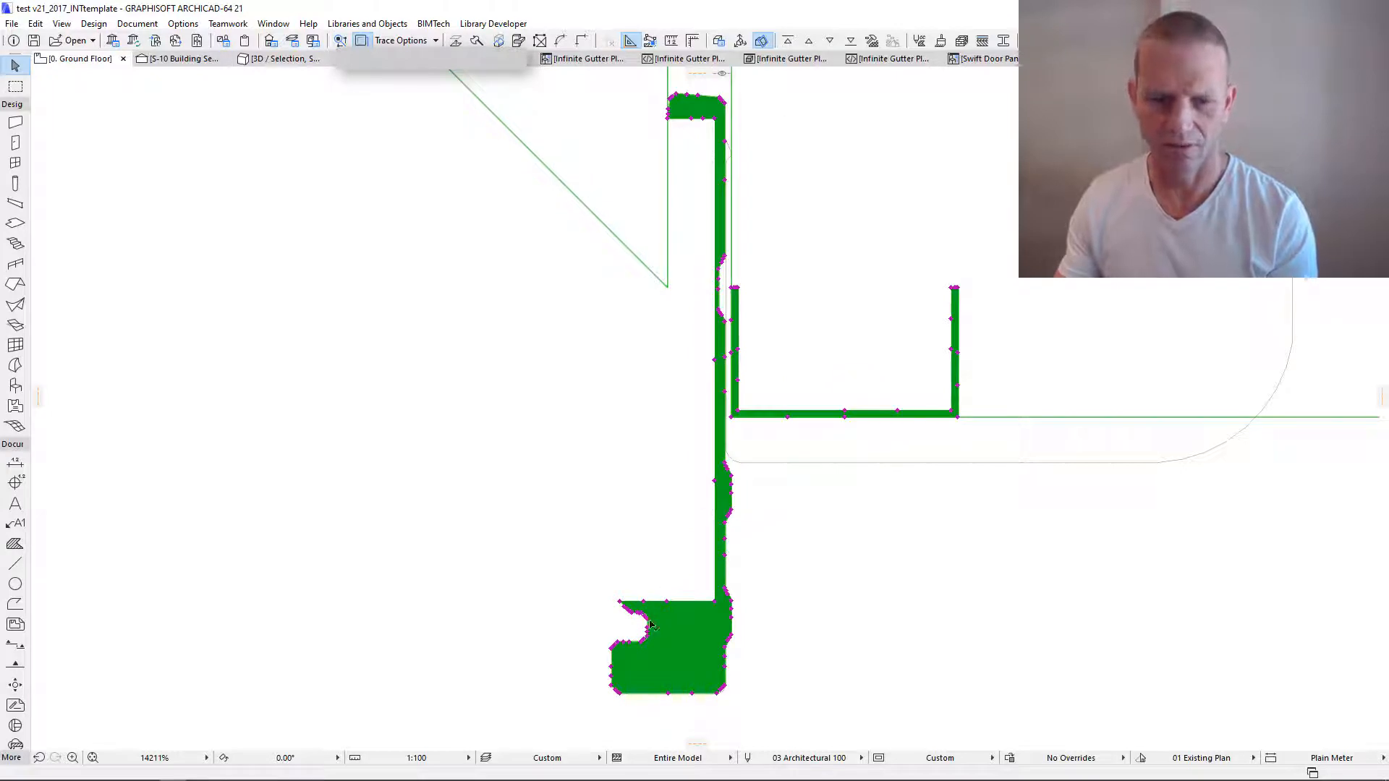
scroll(687, 210, up, 4)
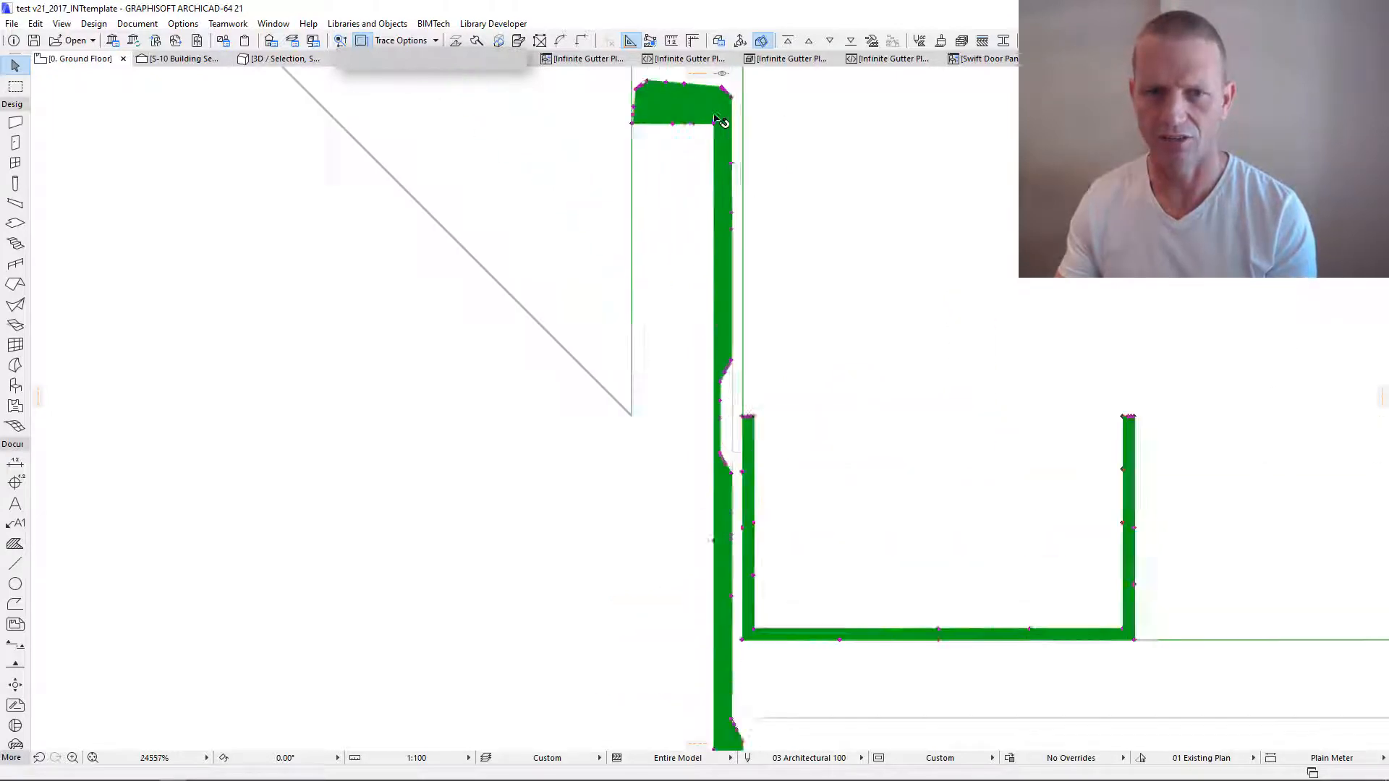
middle_drag(640, 335, 647, 163)
scroll(646, 164, down, 2)
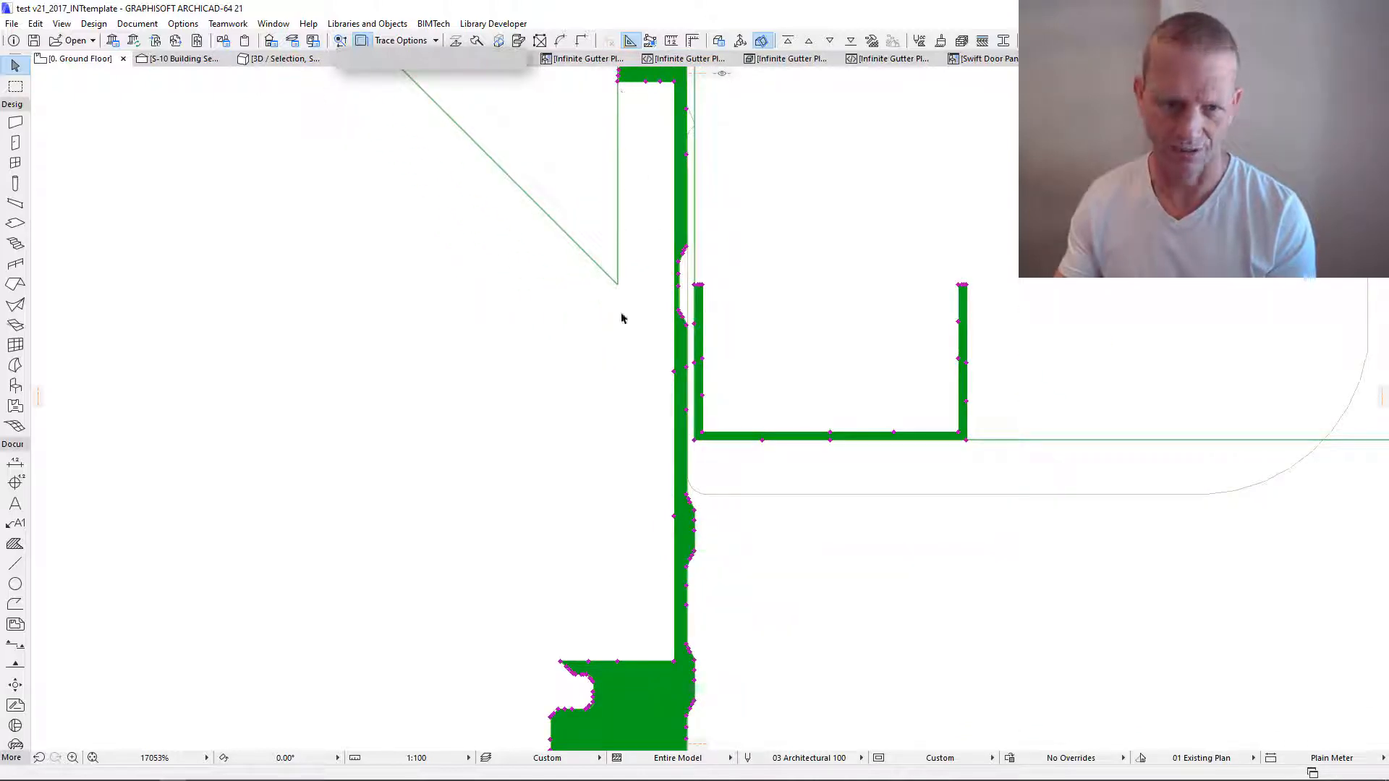
scroll(656, 349, down, 2)
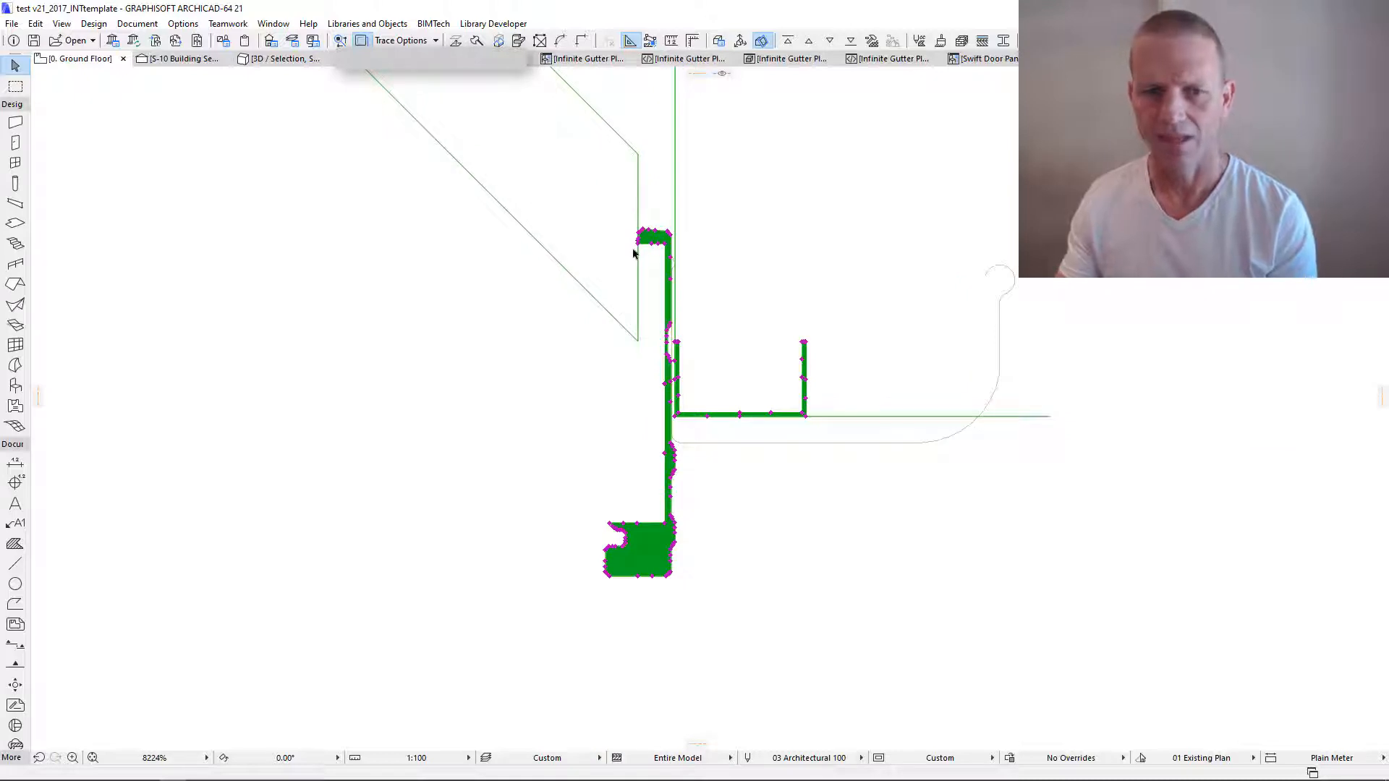
scroll(634, 254, up, 2)
middle_drag(664, 258, 642, 348)
scroll(641, 347, up, 5)
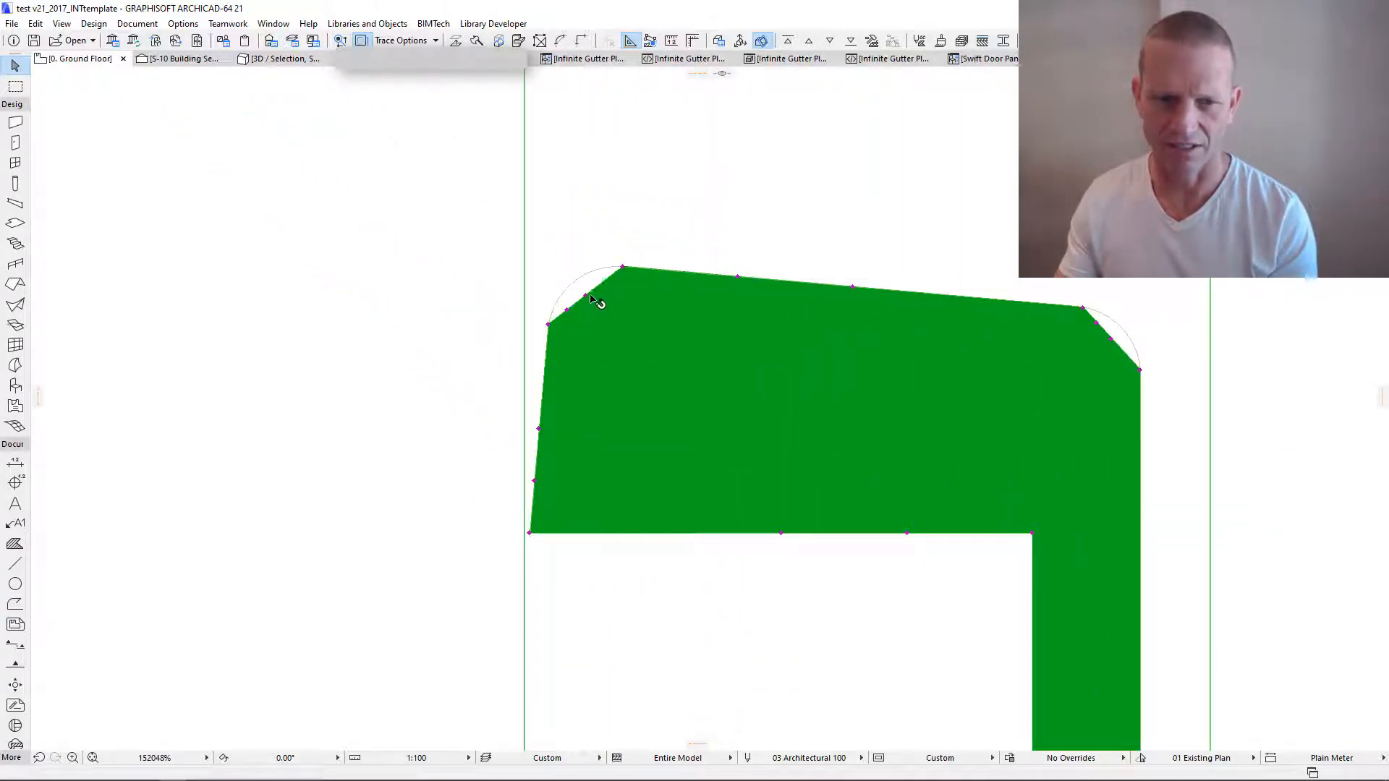
middle_drag(1140, 591, 737, 195)
scroll(737, 195, down, 9)
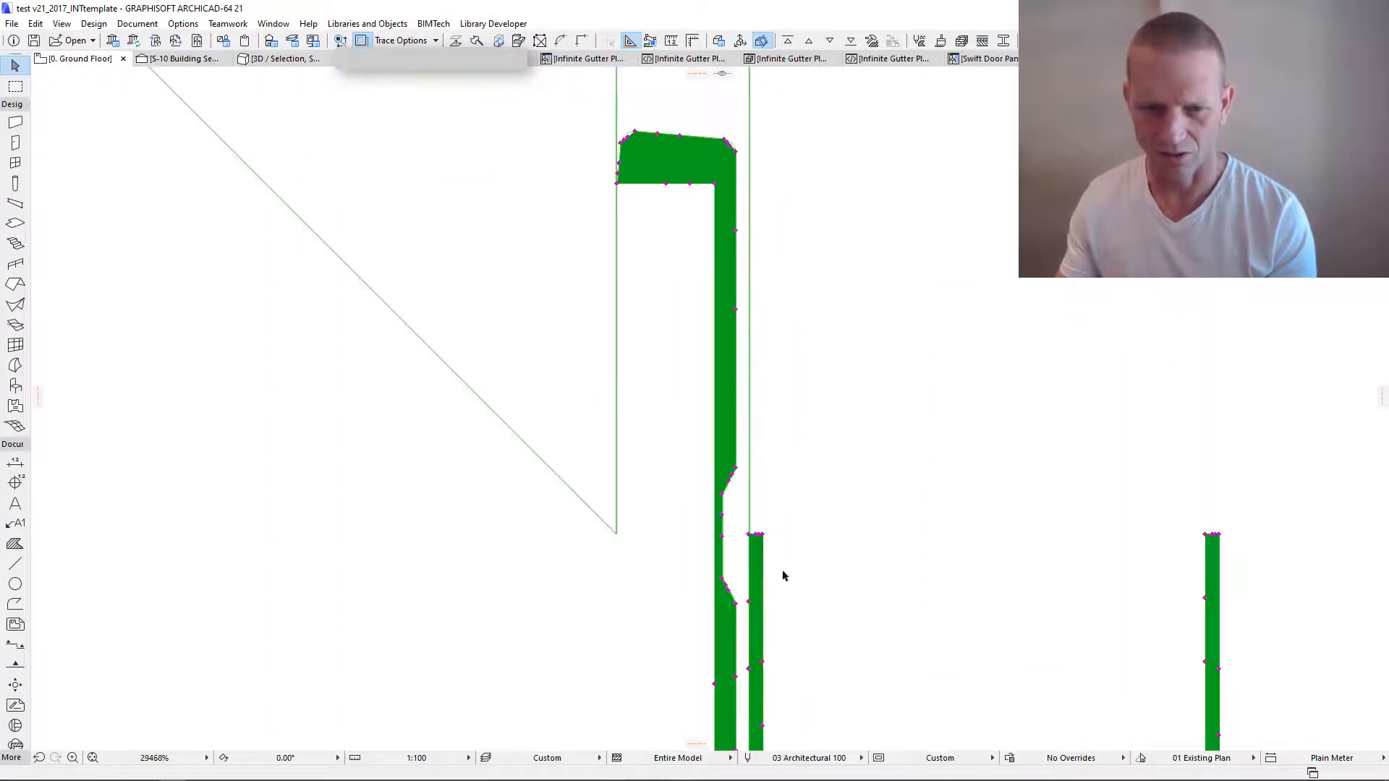
Step: Examine how the fascia's gutter-side recess, wall and foot line up with the trace
scroll(726, 547, up, 7)
scroll(771, 304, up, 3)
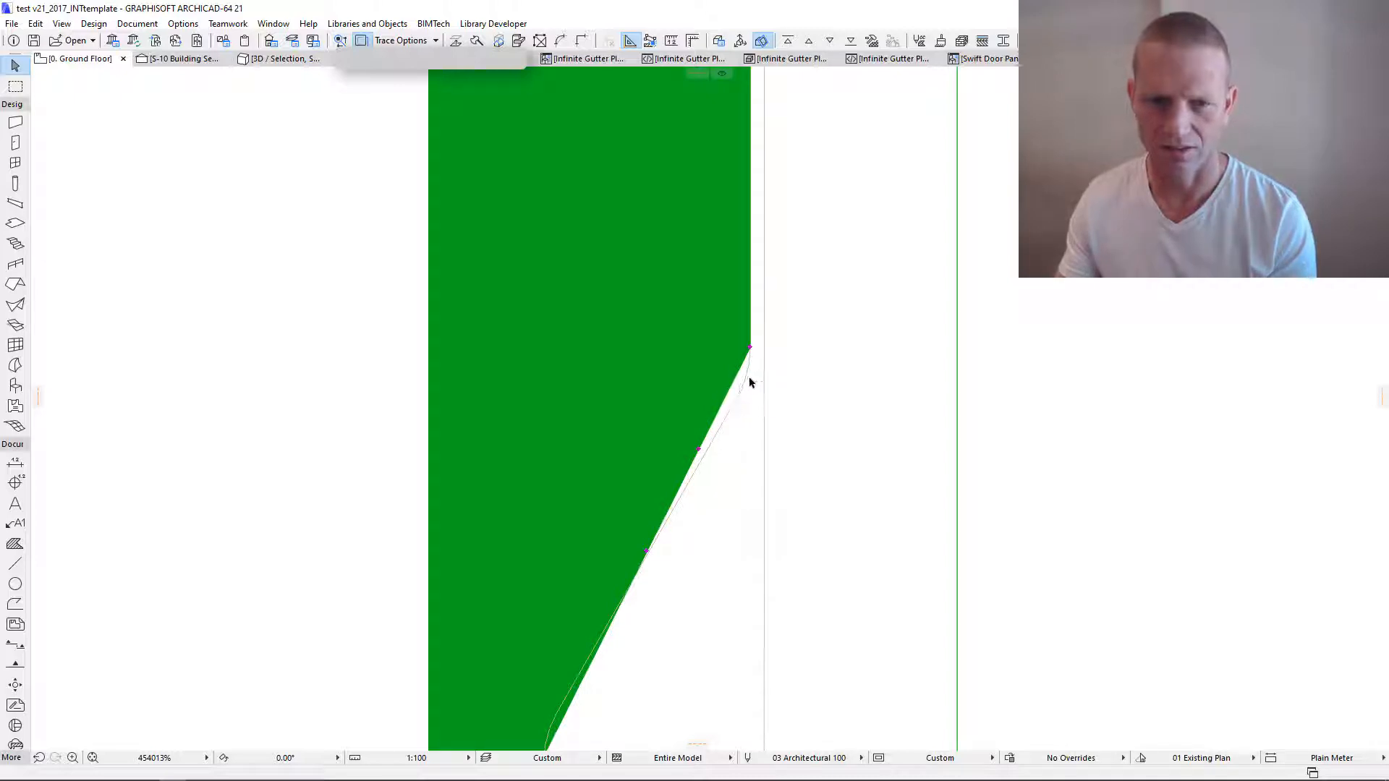
scroll(750, 379, down, 1)
middle_drag(739, 427, 725, 184)
scroll(749, 139, down, 3)
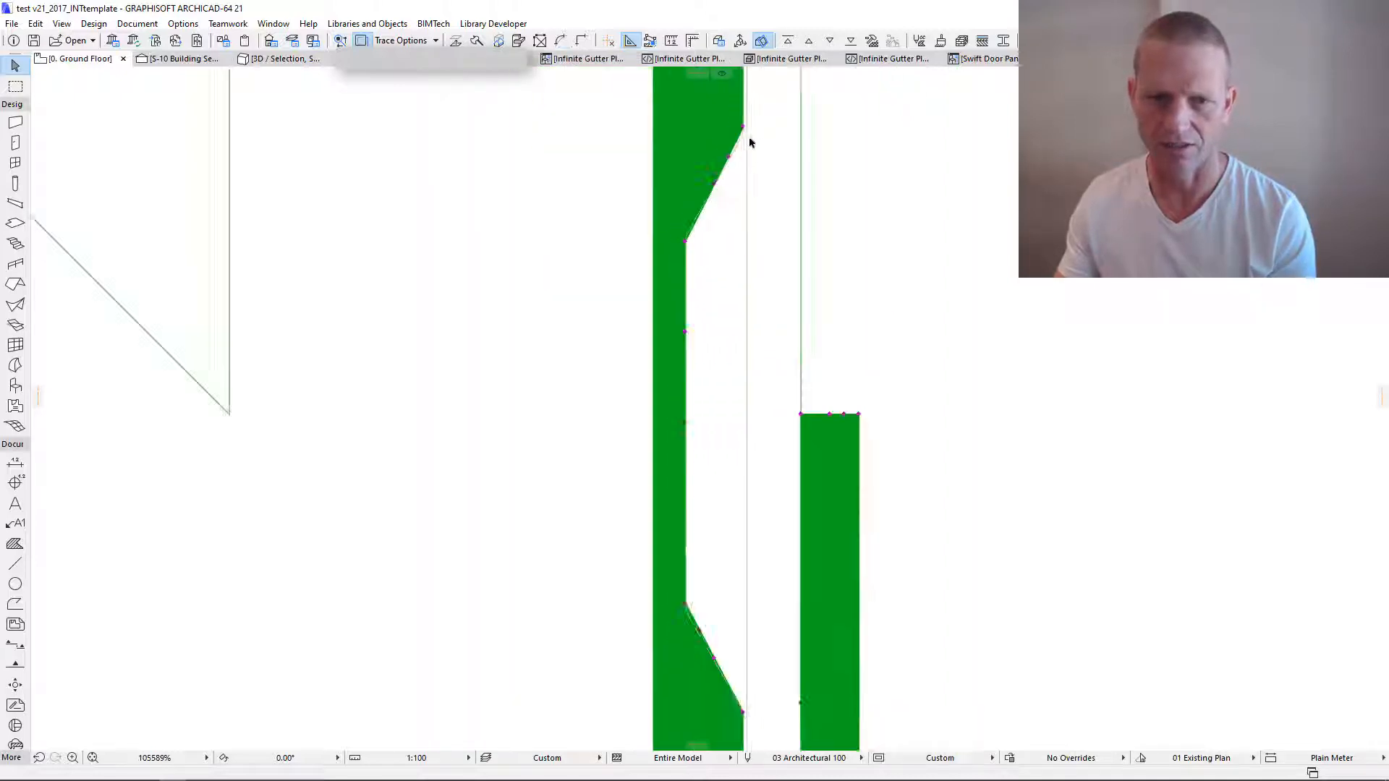
middle_drag(696, 463, 633, 214)
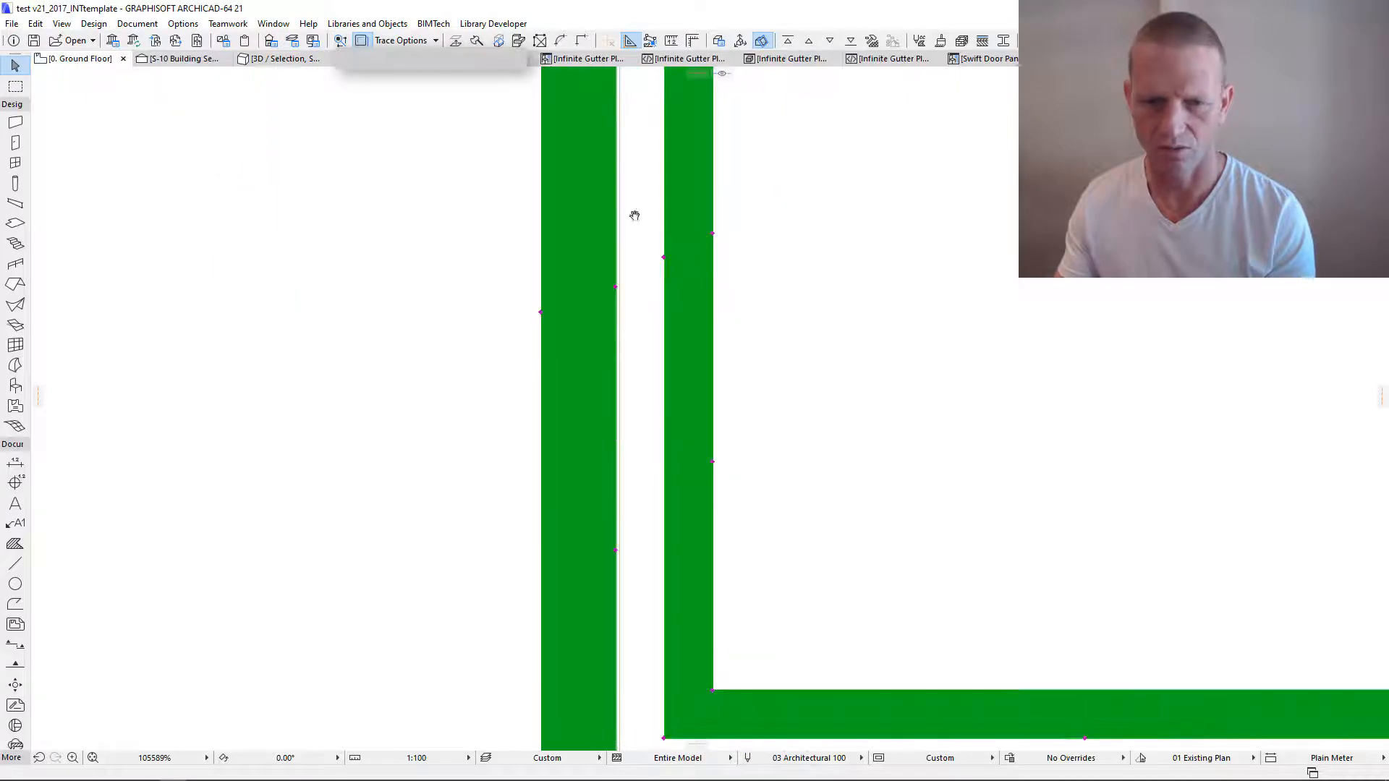
scroll(628, 554, down, 5)
middle_drag(636, 558, 691, 330)
middle_drag(722, 579, 816, 306)
scroll(805, 460, up, 5)
scroll(822, 431, down, 6)
scroll(825, 616, up, 4)
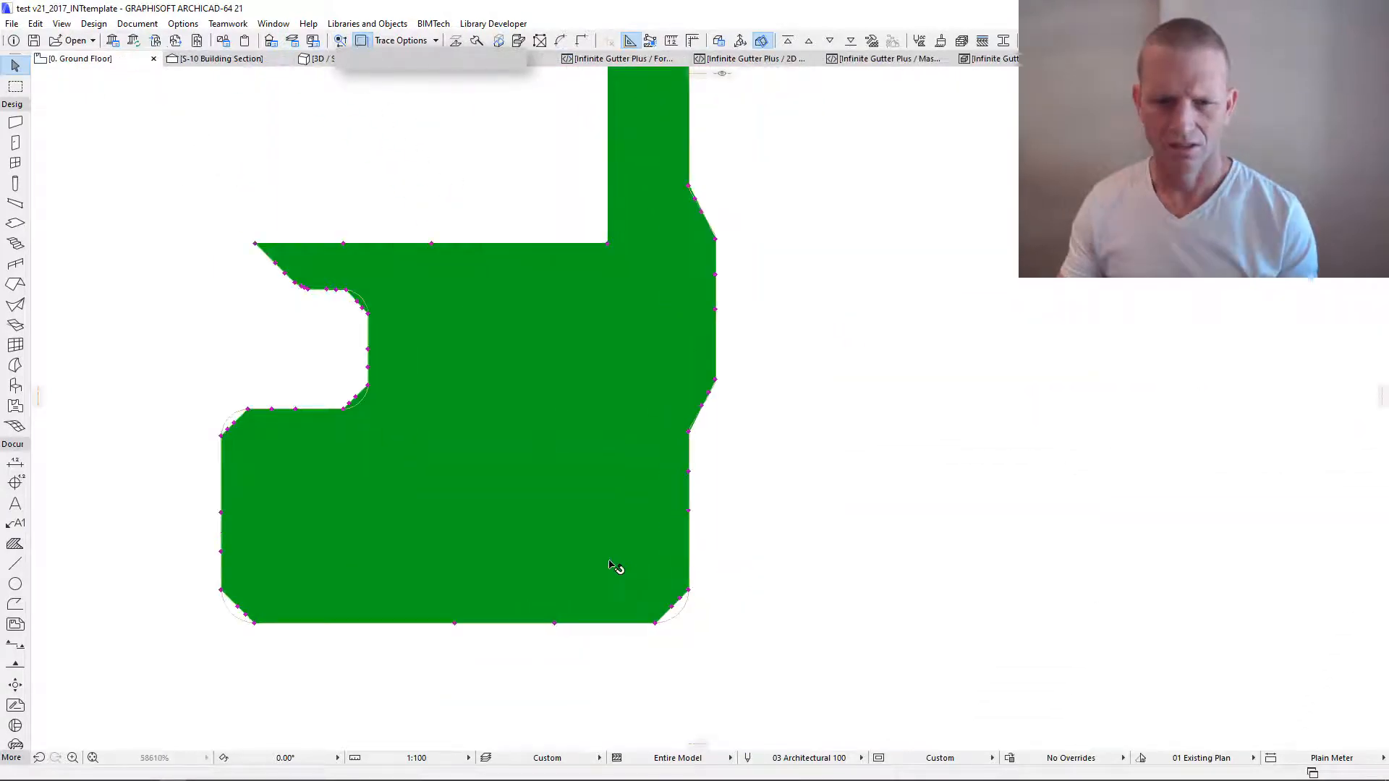
Step: Bend the cut edges at the fascia's two bottom corners outwards to follow the traced roundings
scroll(620, 572, up, 3)
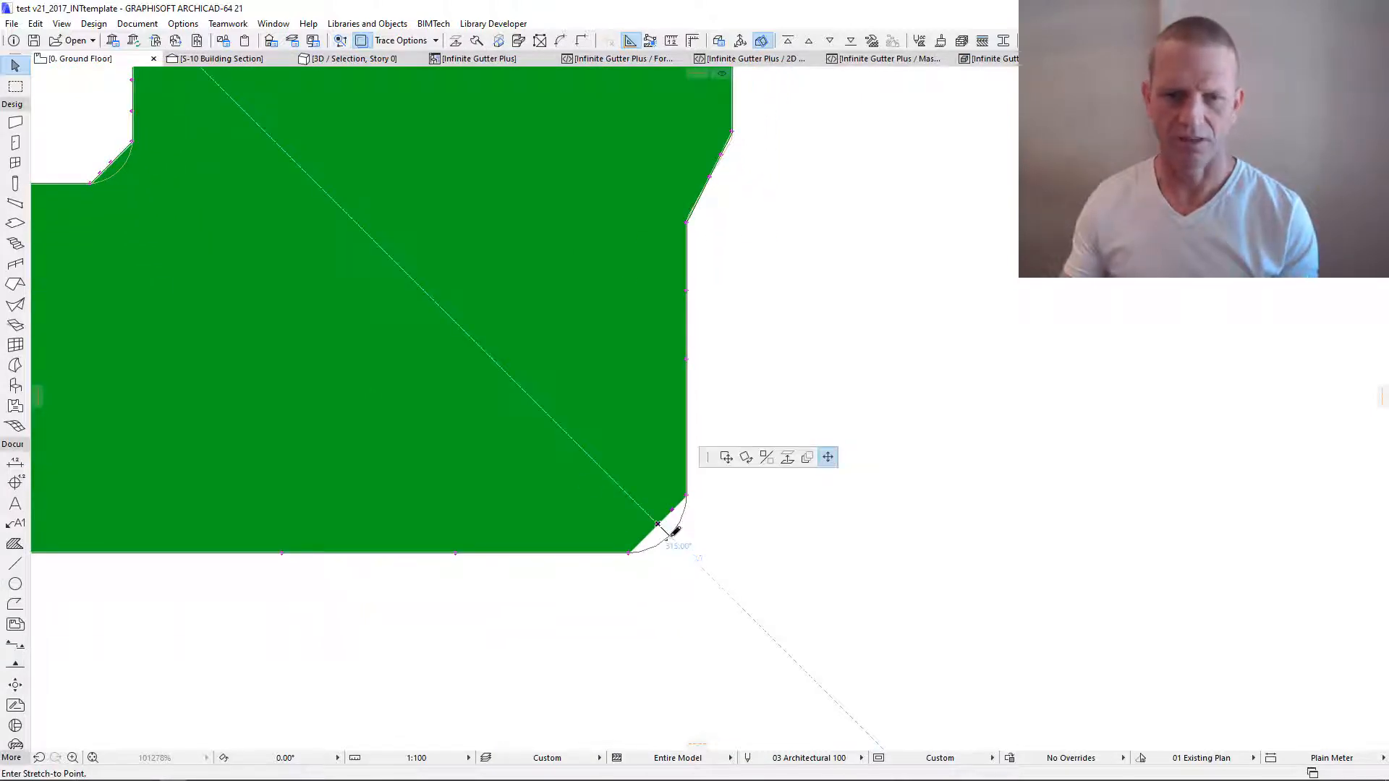
click(674, 531)
scroll(680, 526, down, 5)
scroll(467, 530, up, 3)
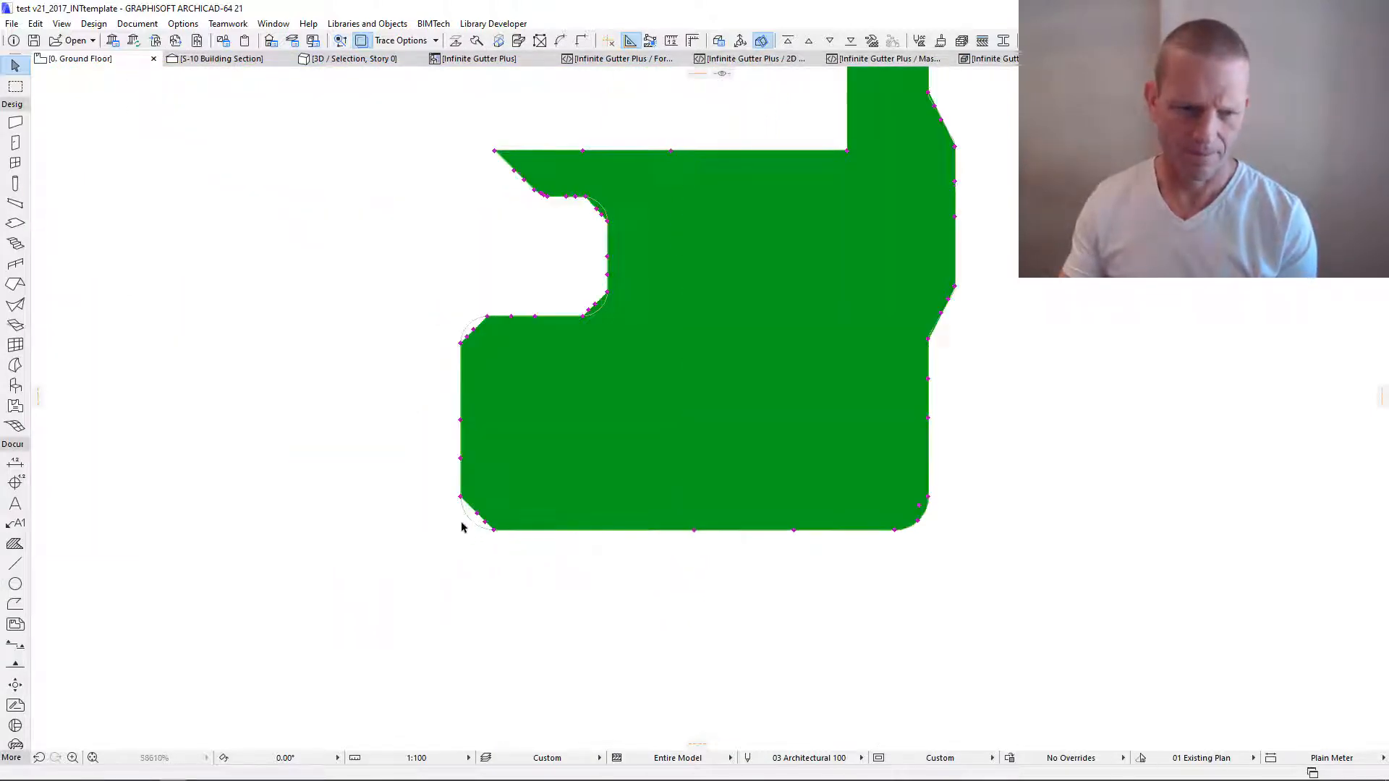
click(477, 514)
click(471, 520)
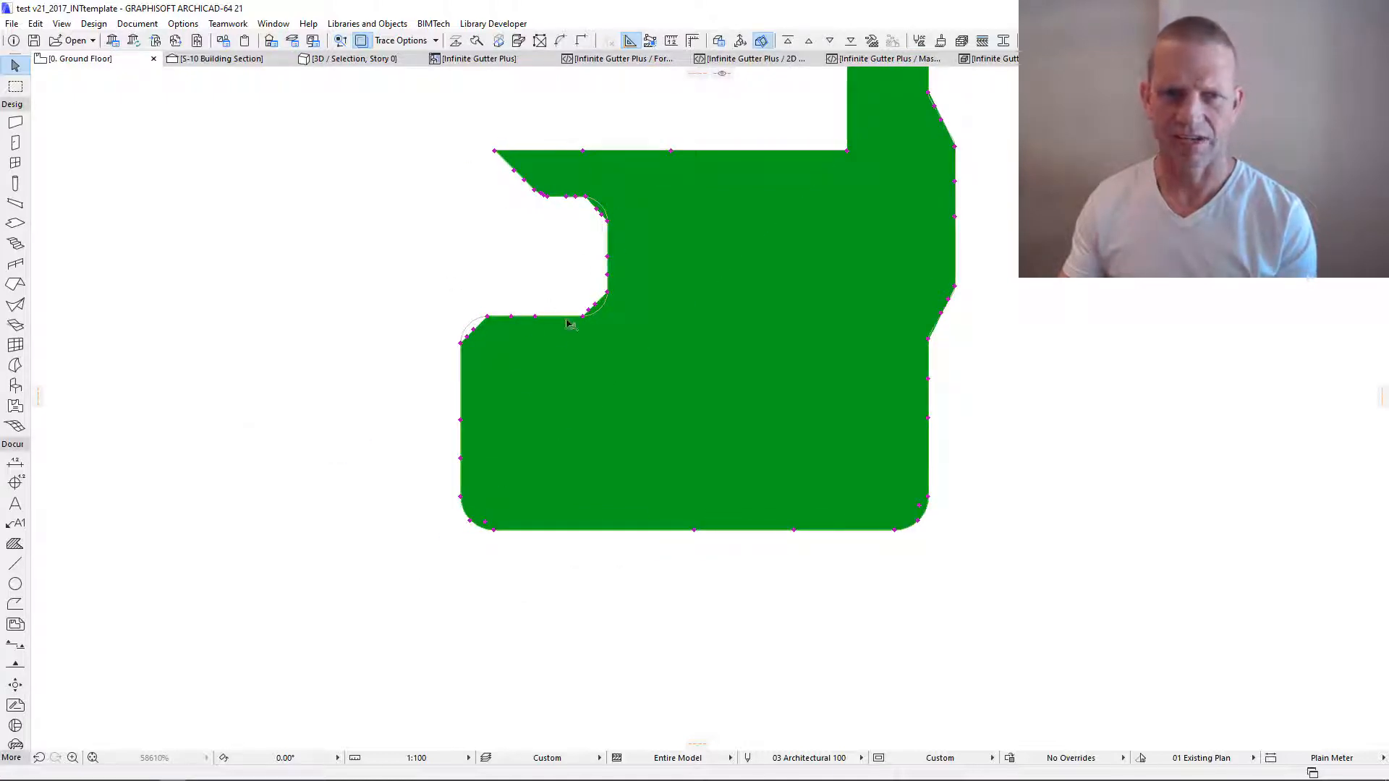
Step: Bend the cut edges at the fascia's two top corners outwards onto the traced roundings
scroll(571, 324, up, 4)
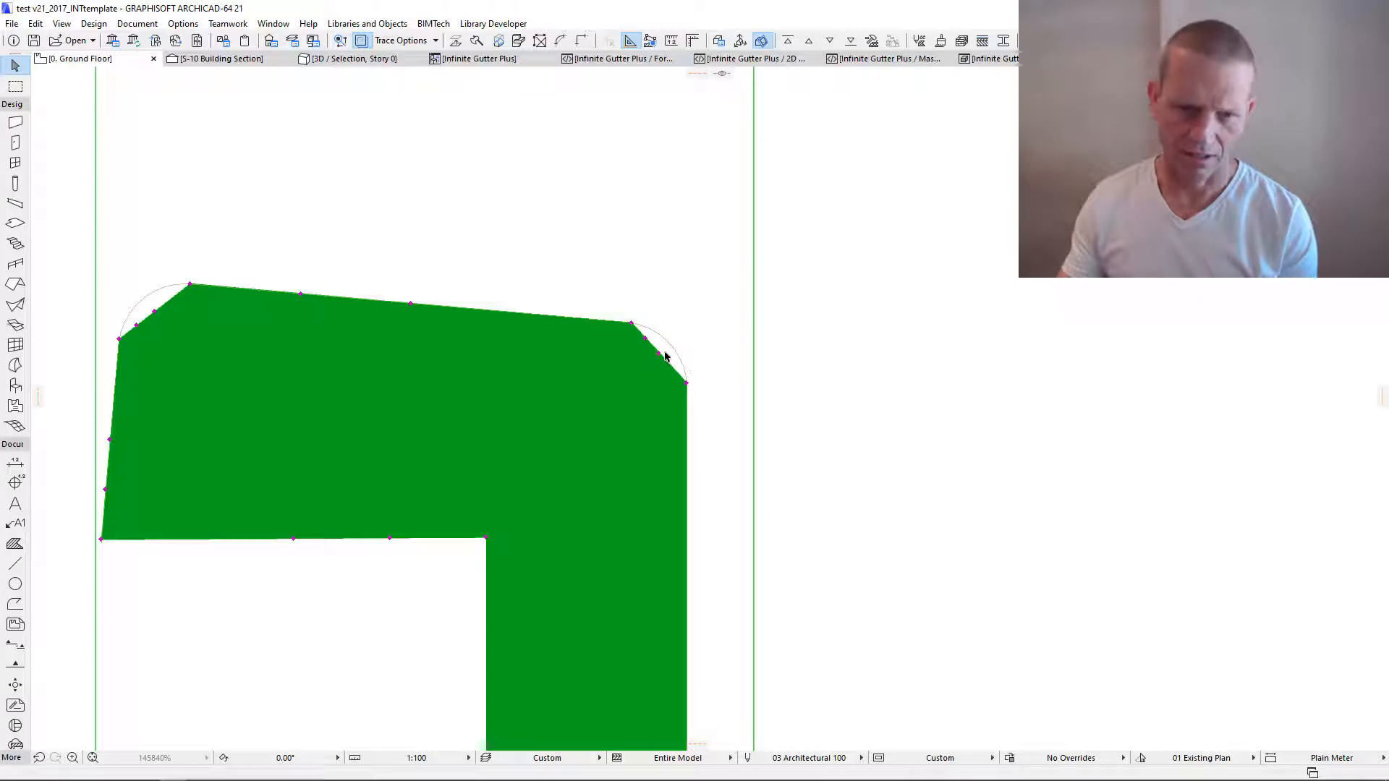
click(661, 357)
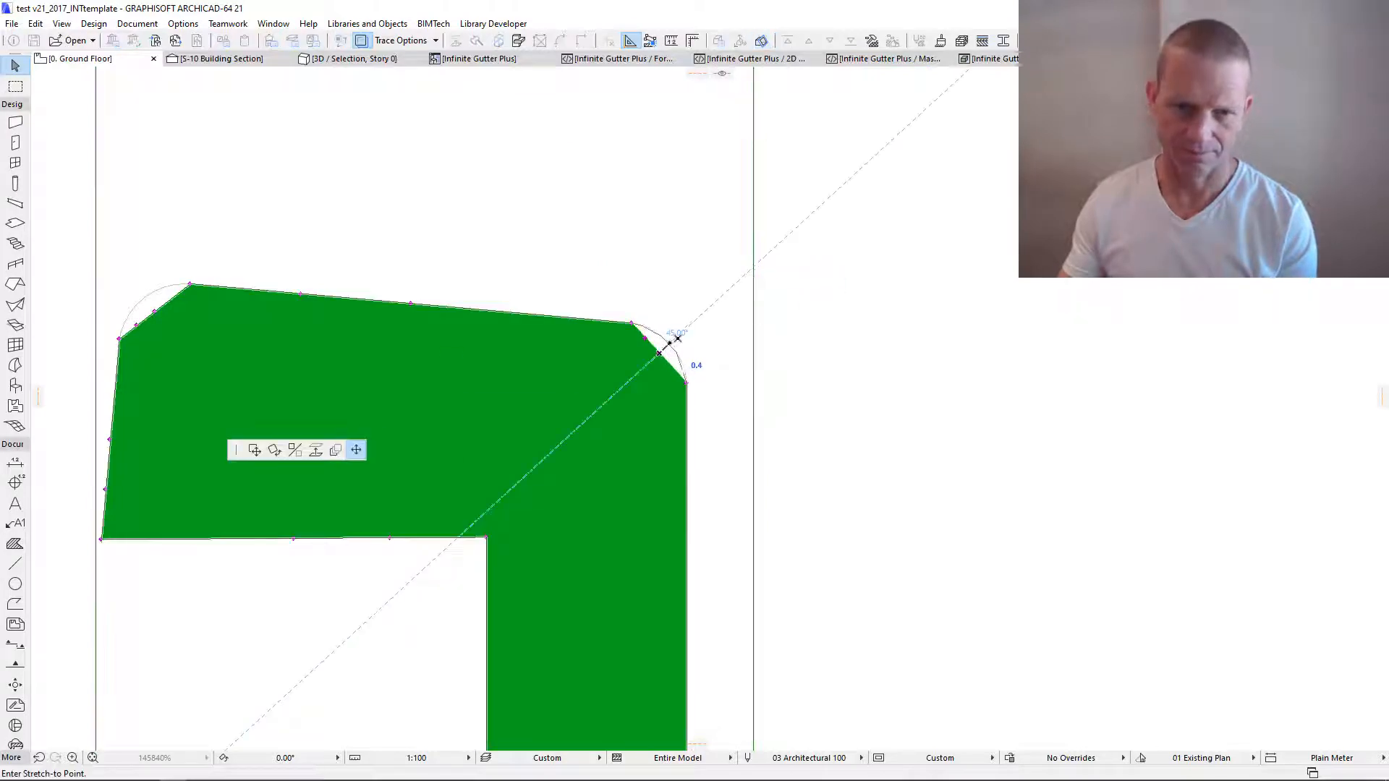
click(677, 339)
click(155, 312)
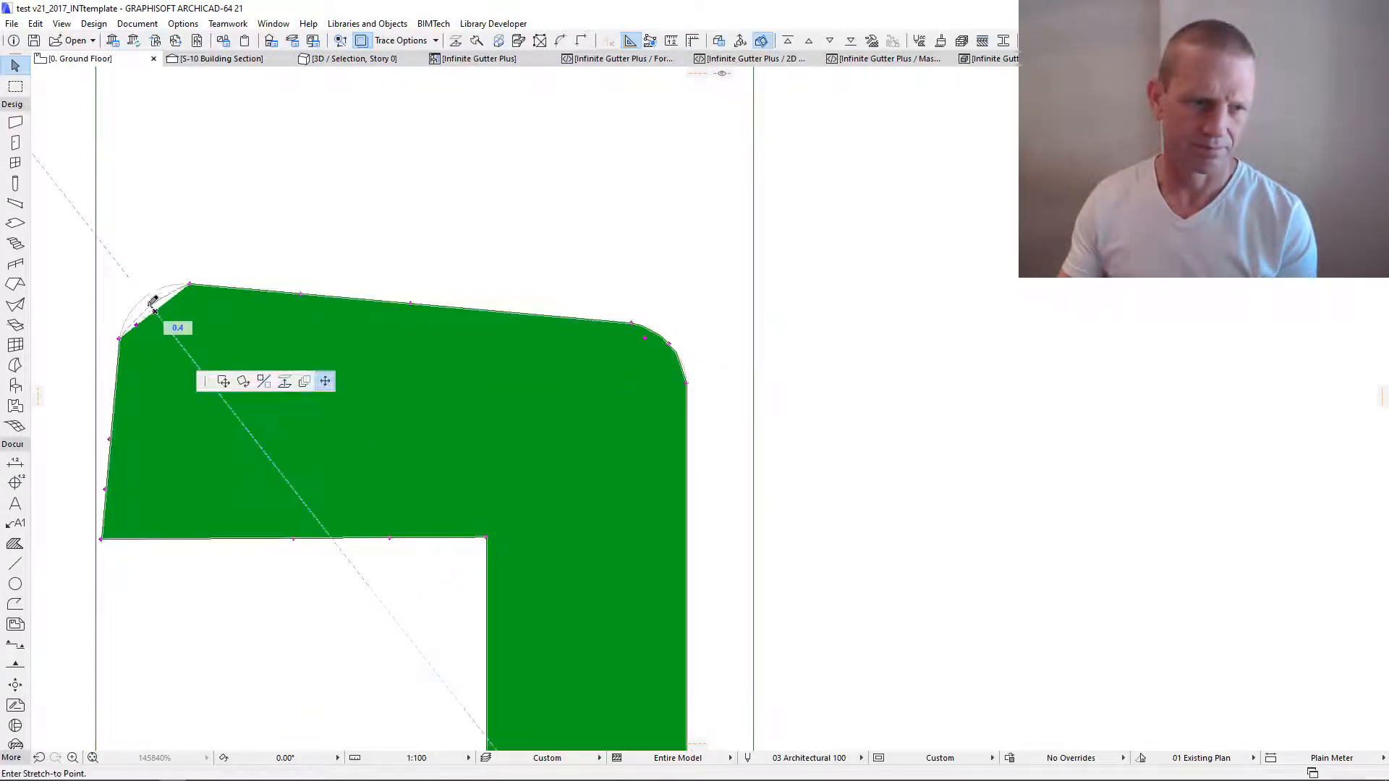
click(139, 295)
Step: Move the outer top corner of the gutter profile's fascia-side upright up to the top of the traced gutter line
scroll(538, 431, down, 5)
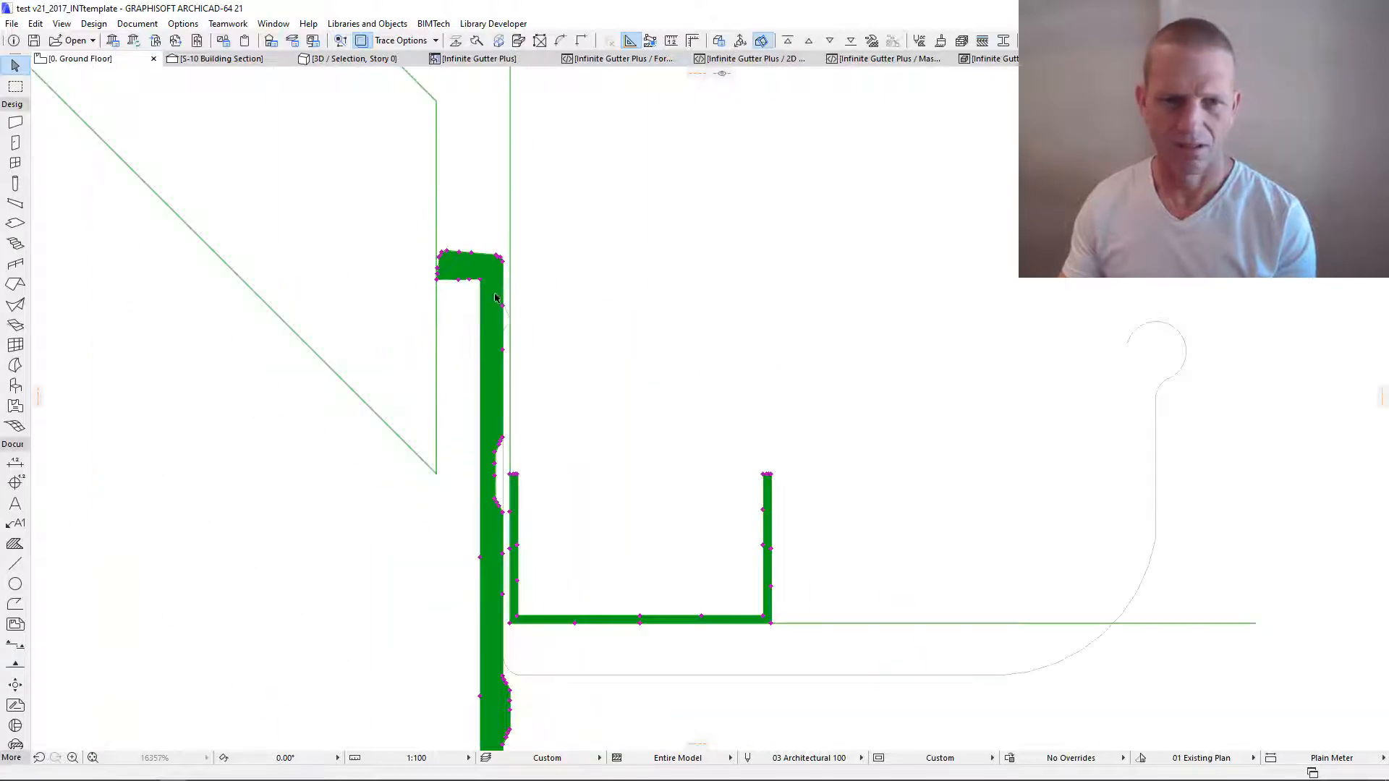
middle_drag(583, 506, 482, 353)
scroll(441, 296, up, 2)
scroll(441, 301, up, 3)
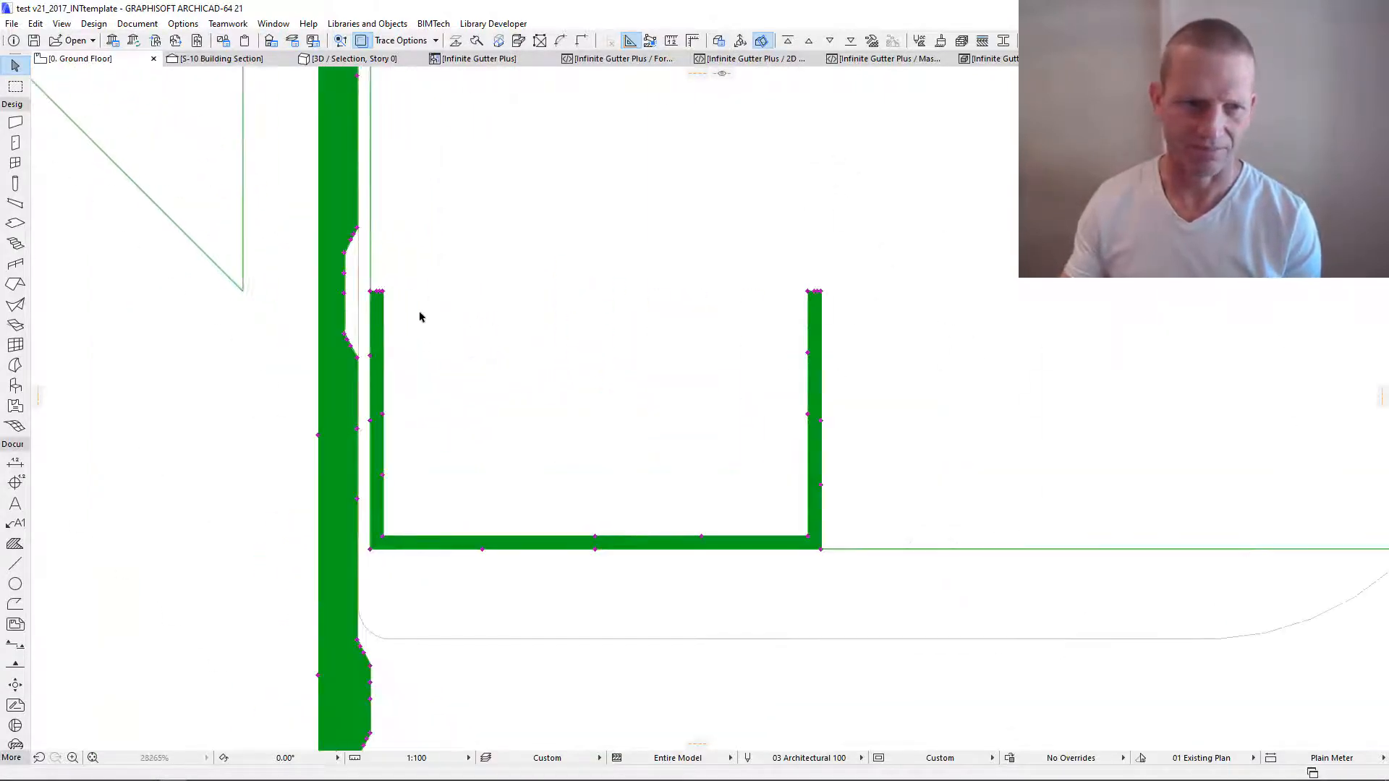
middle_drag(456, 409, 589, 517)
scroll(534, 448, up, 2)
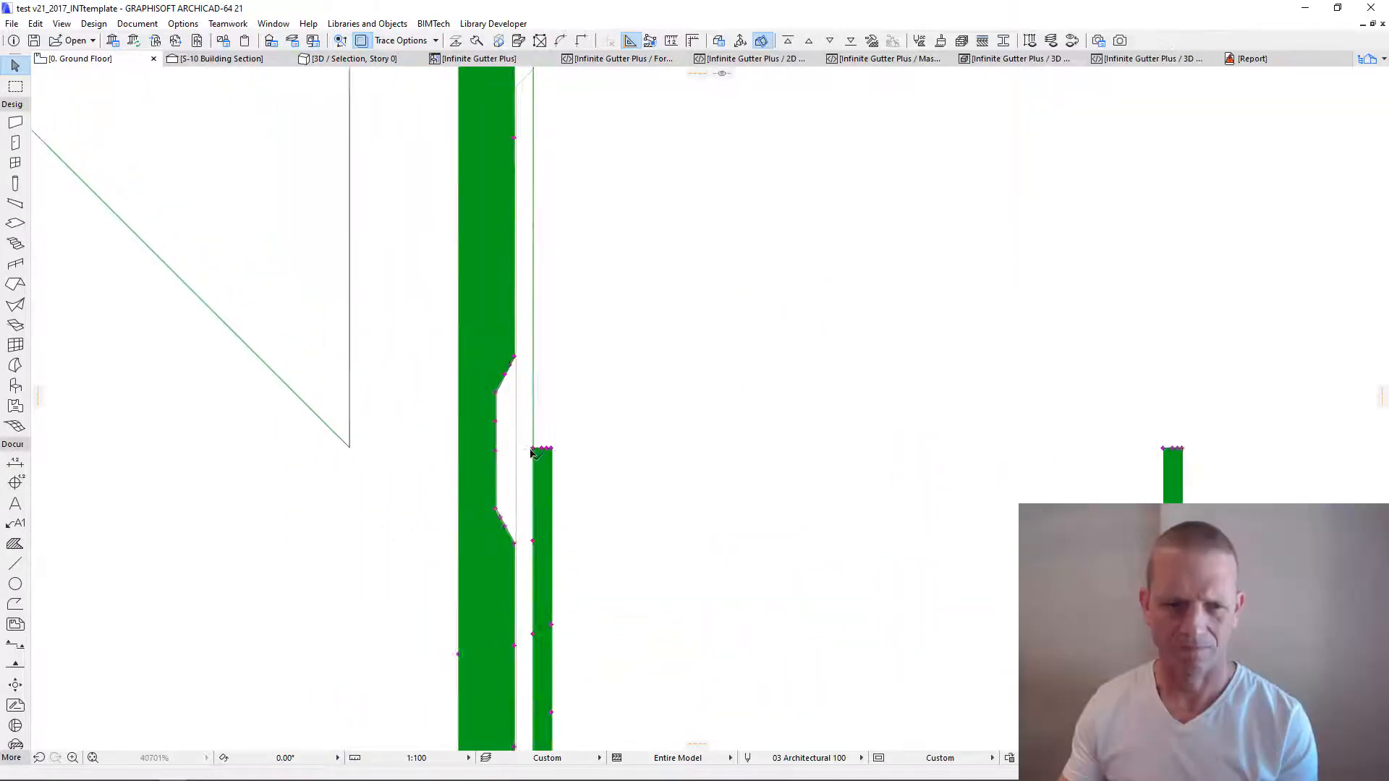
click(535, 448)
middle_drag(532, 144, 494, 427)
scroll(491, 303, up, 4)
click(463, 251)
Step: Move the gutter's fascia-side bottom corner to the start of the traced curve and add a point at the curve's other end
scroll(500, 296, down, 10)
click(508, 478)
scroll(509, 505, up, 10)
click(459, 415)
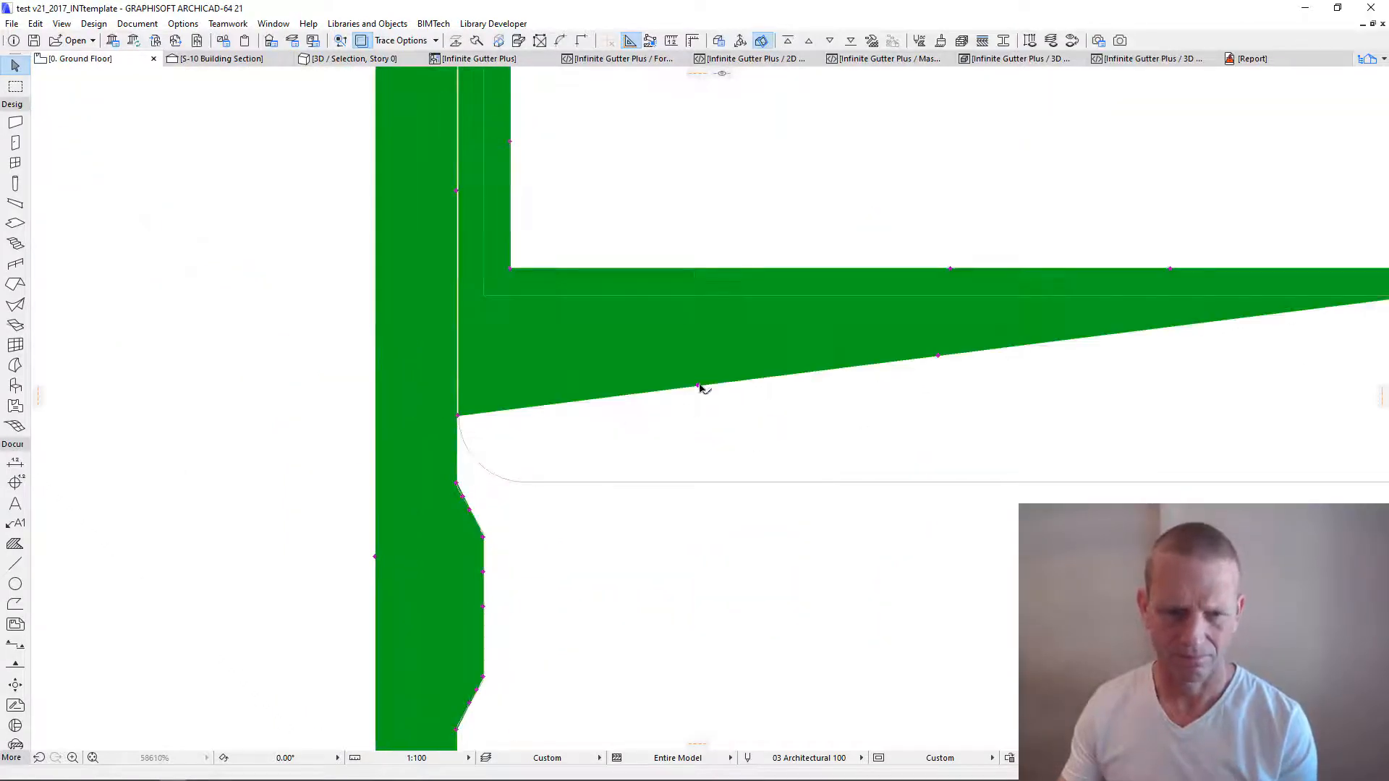
click(701, 385)
click(522, 481)
Step: Extend the gutter's front bottom corner to the start of the large traced curve and add a point at the curve's upper end
scroll(574, 471, down, 7)
click(809, 420)
click(1045, 471)
click(973, 411)
click(1195, 335)
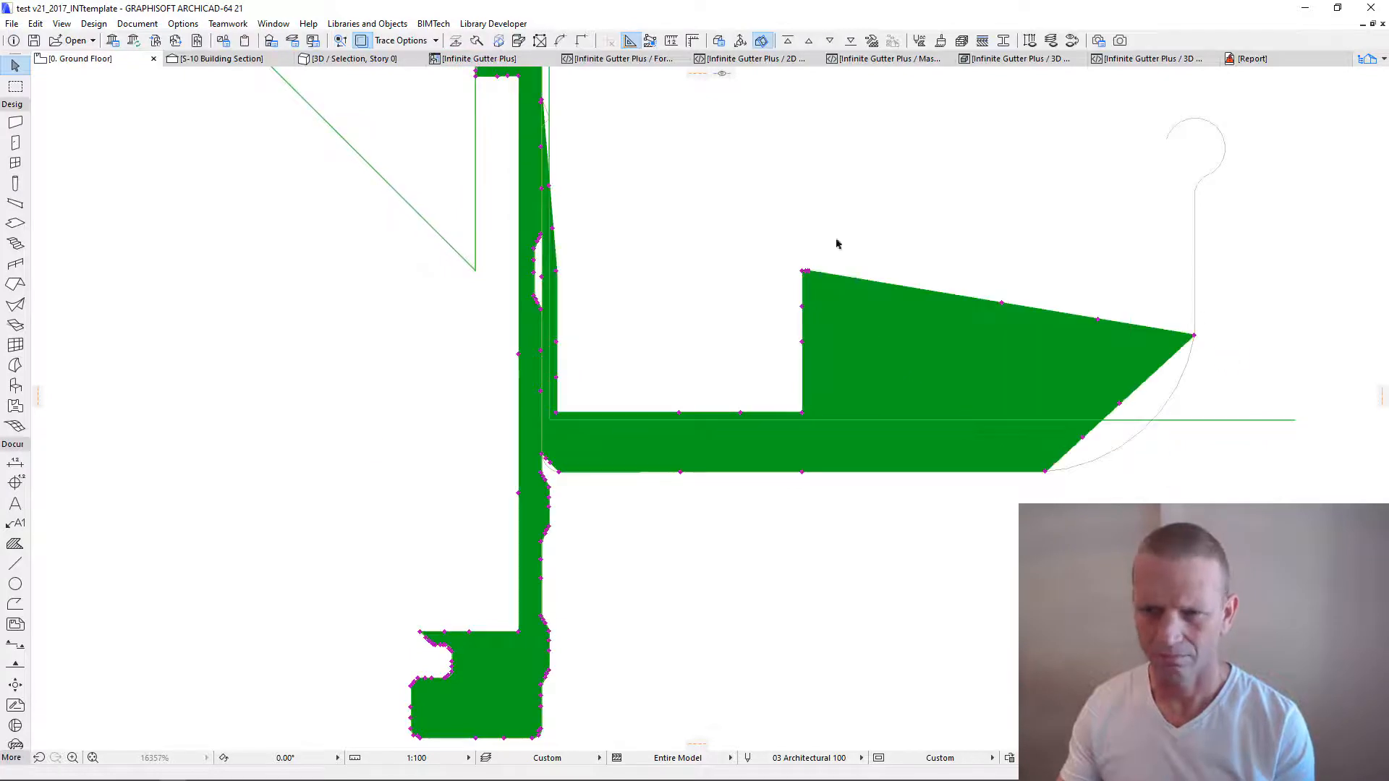
Step: Move the gutter's front top points to the upper end of the traced front wall and the open end of the bead
click(809, 271)
click(1195, 188)
click(803, 271)
click(1167, 137)
Step: Add a point to the gutter's front edge where the small traced curve meets the round bead
scroll(1240, 196, up, 6)
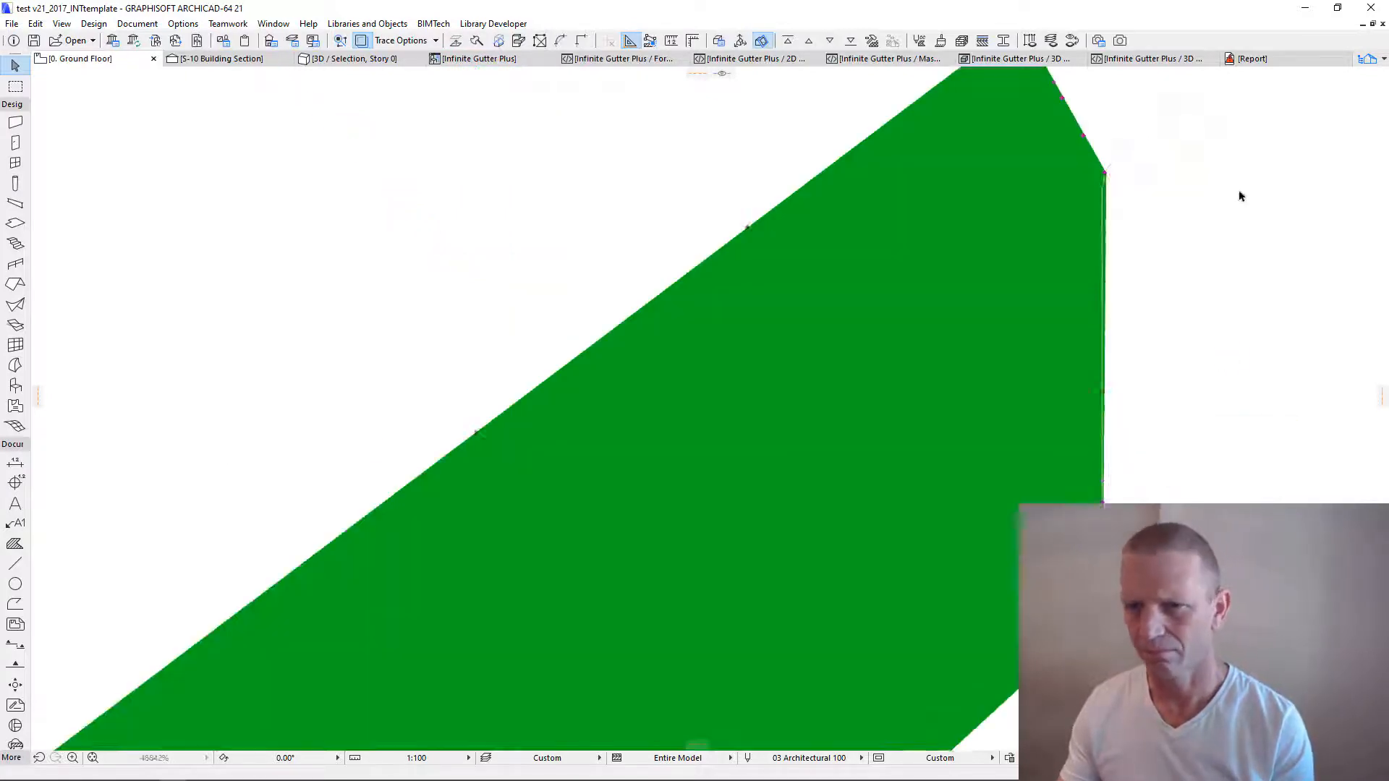
scroll(1240, 195, down, 1)
scroll(1154, 153, up, 5)
click(1086, 211)
click(1085, 241)
scroll(1033, 226, down, 3)
click(1036, 186)
scroll(1109, 165, down, 3)
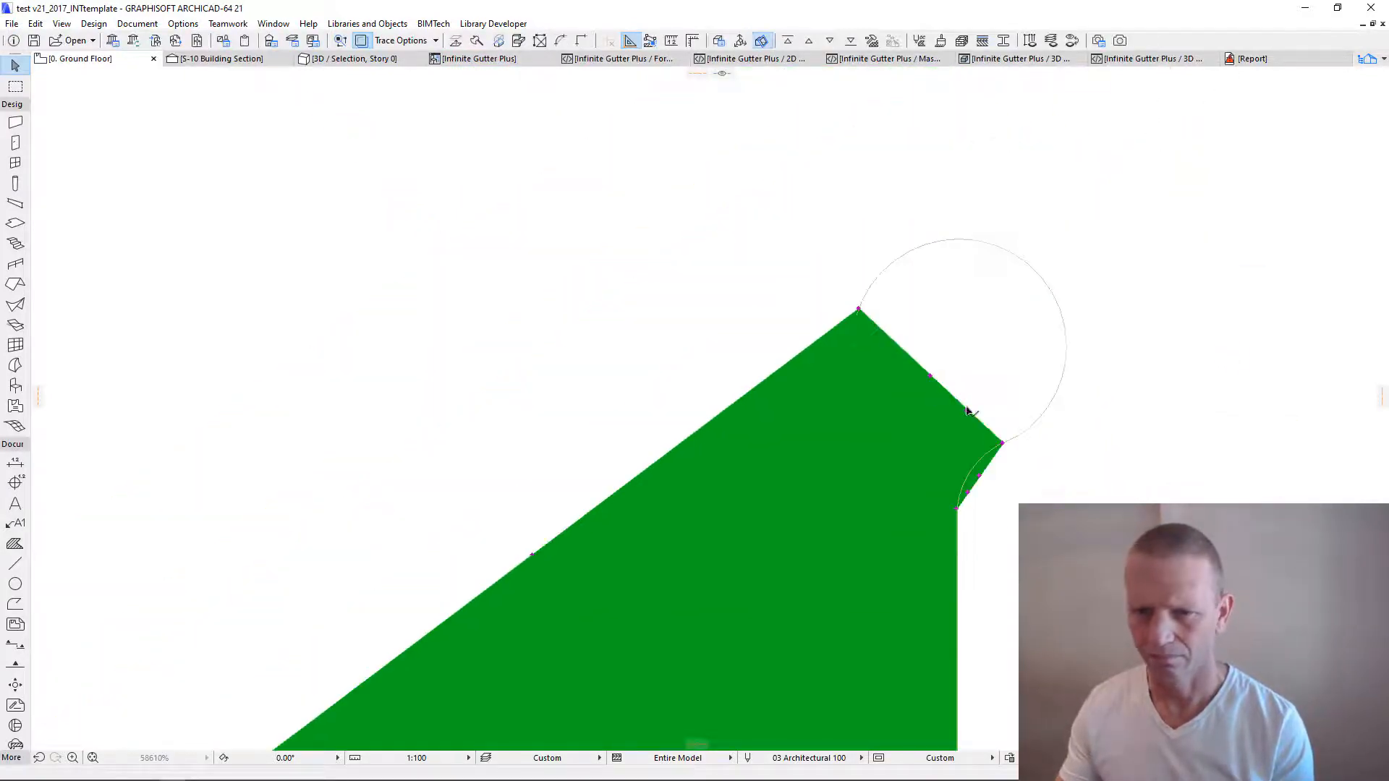
Step: Add a point to the gutter's outer edge on the traced bead and move an inner-edge point to the bead's open end
click(1021, 261)
scroll(816, 405, down, 2)
click(840, 323)
scroll(946, 266, up, 5)
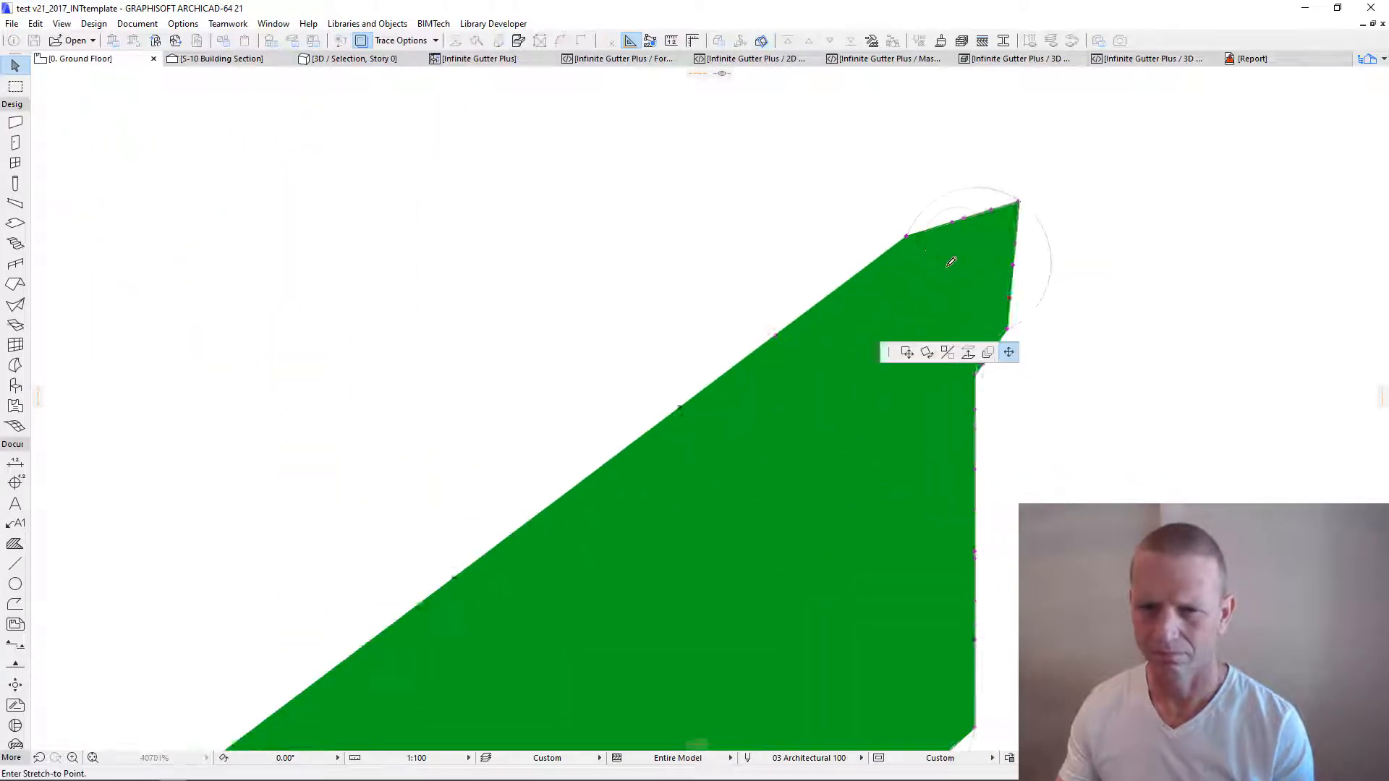
click(910, 247)
Step: Add inner-edge points inside the bead's upper corner, at the bead's lower end and beside the small traced curve
click(681, 415)
click(997, 226)
click(747, 400)
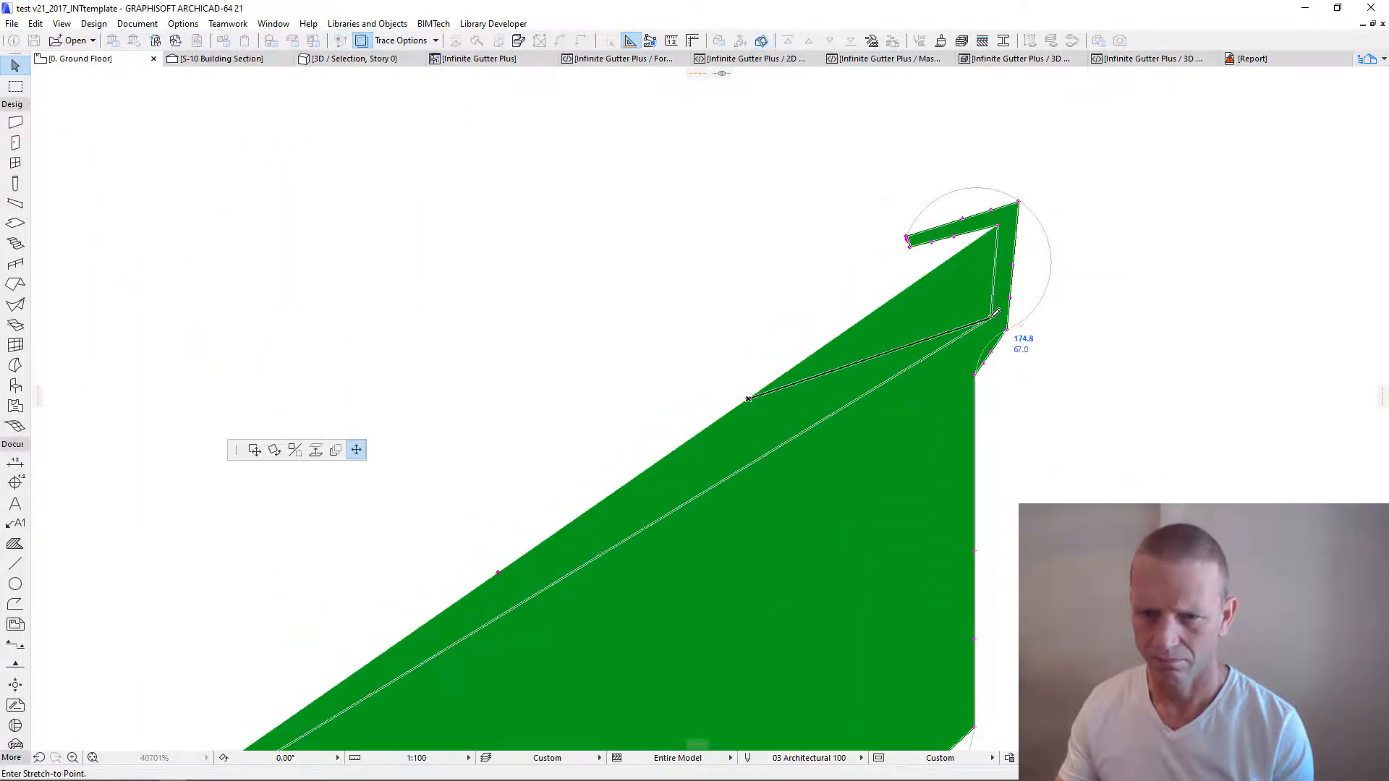
click(992, 319)
click(744, 467)
click(953, 374)
Step: Add inner-edge points at the bottom of the front wall and at the lower end of the large traced curve
scroll(954, 374, down, 4)
middle_drag(953, 374, 1017, 129)
click(903, 195)
click(1020, 298)
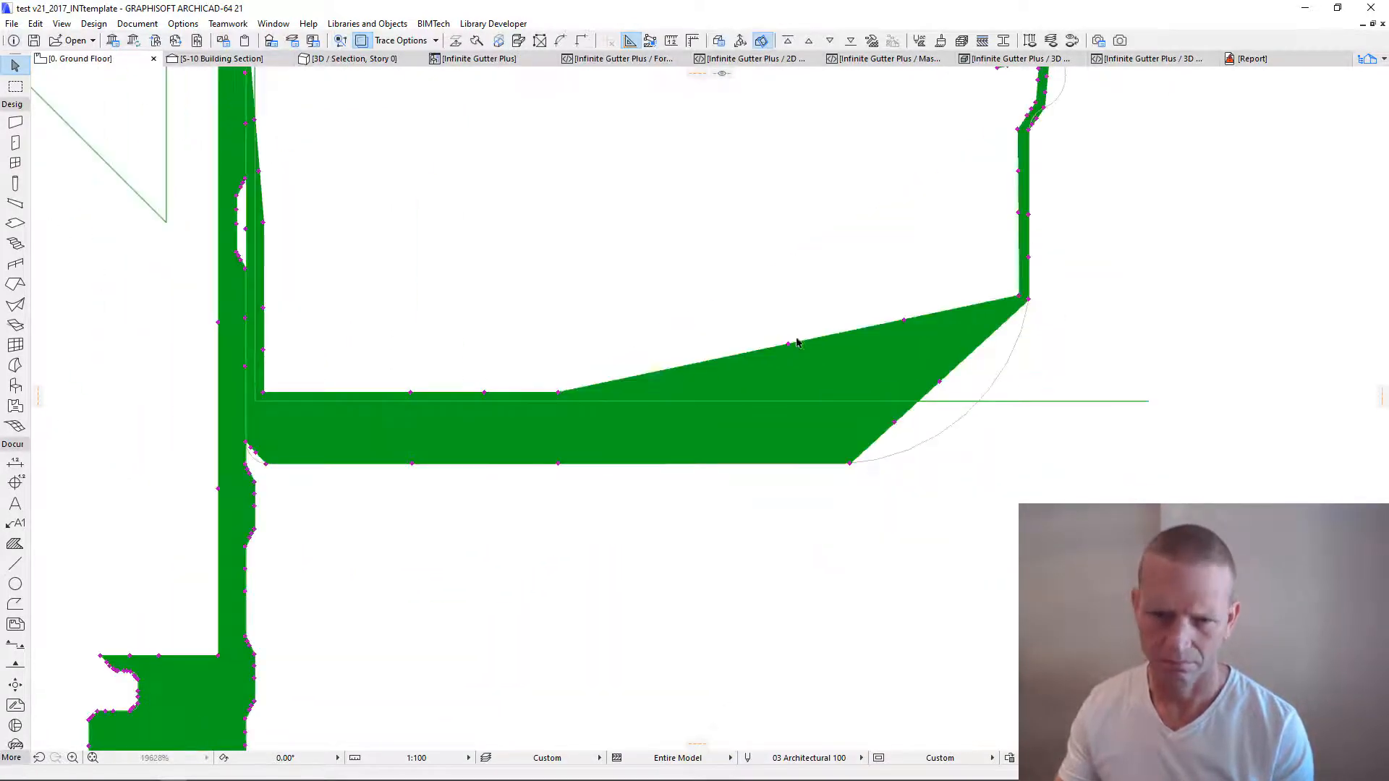
click(904, 322)
click(844, 456)
Step: Move the inner-edge points to both ends of the gutter's fascia-side bottom corner
middle_drag(843, 455, 1135, 493)
click(849, 429)
click(565, 492)
click(553, 429)
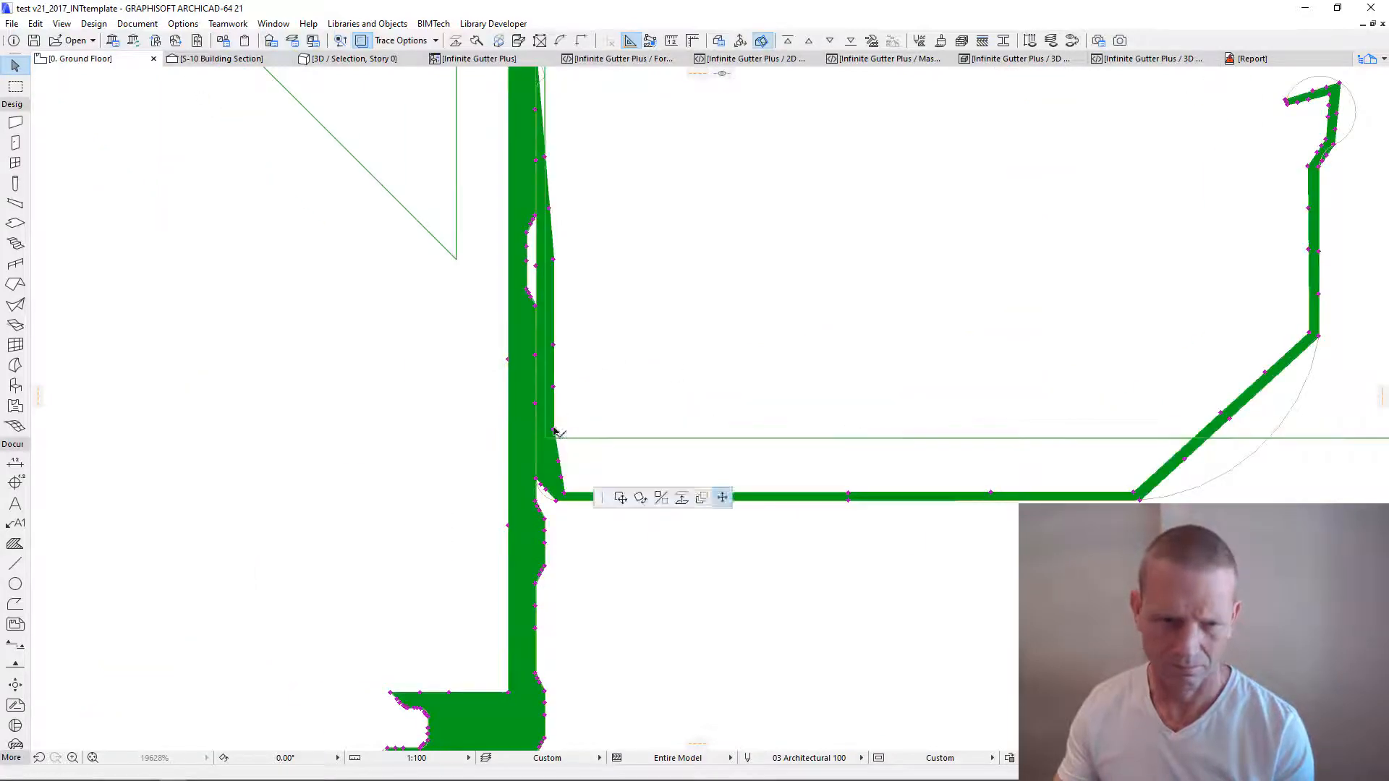
click(544, 475)
Step: Move the gutter's inner point beside the fascia up to the top of the traced back lip
middle_drag(570, 211, 580, 254)
scroll(550, 96, up, 5)
click(582, 606)
click(545, 94)
scroll(550, 99, up, 10)
middle_drag(518, 81, 583, 223)
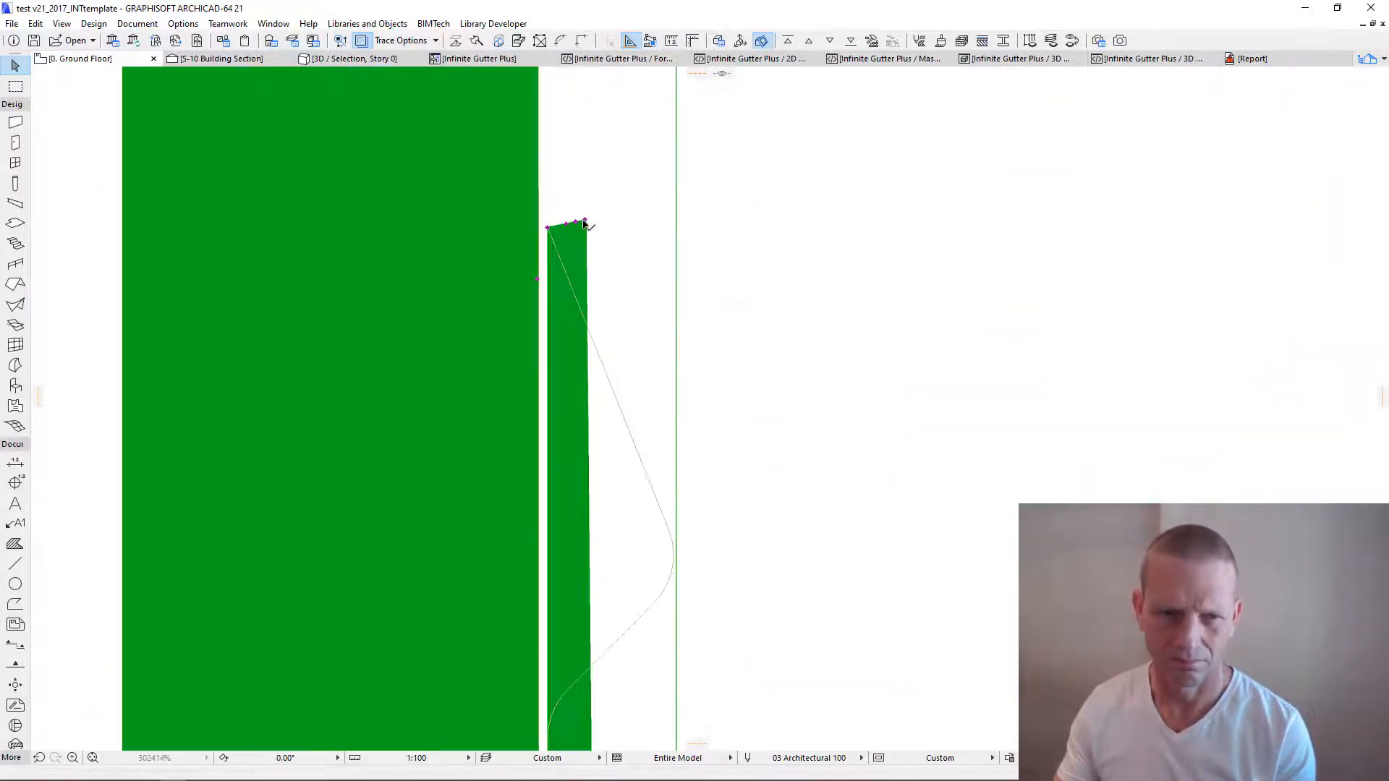
click(583, 224)
Step: Add points to the gutter's inner edge at the lower curve and the outermost bend of the traced back lip
middle_drag(636, 384, 571, 251)
scroll(571, 251, down, 14)
middle_drag(608, 463, 607, 372)
scroll(570, 175, up, 6)
scroll(571, 176, up, 4)
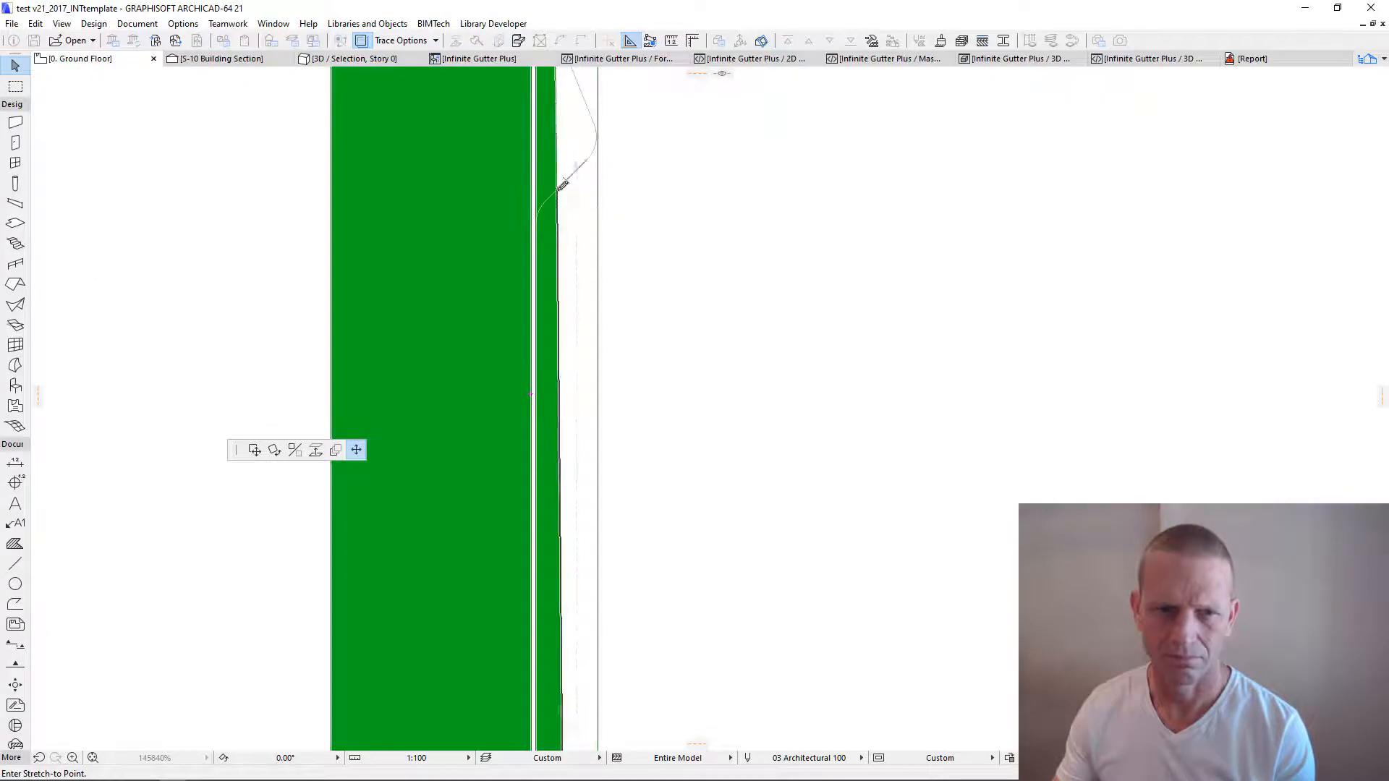
click(558, 189)
click(558, 137)
click(598, 128)
middle_drag(544, 136, 606, 207)
Step: Add a point to the gutter's fascia-side edge where the lower curve of the traced back lip ends
scroll(626, 323, down, 8)
middle_drag(603, 537, 565, 341)
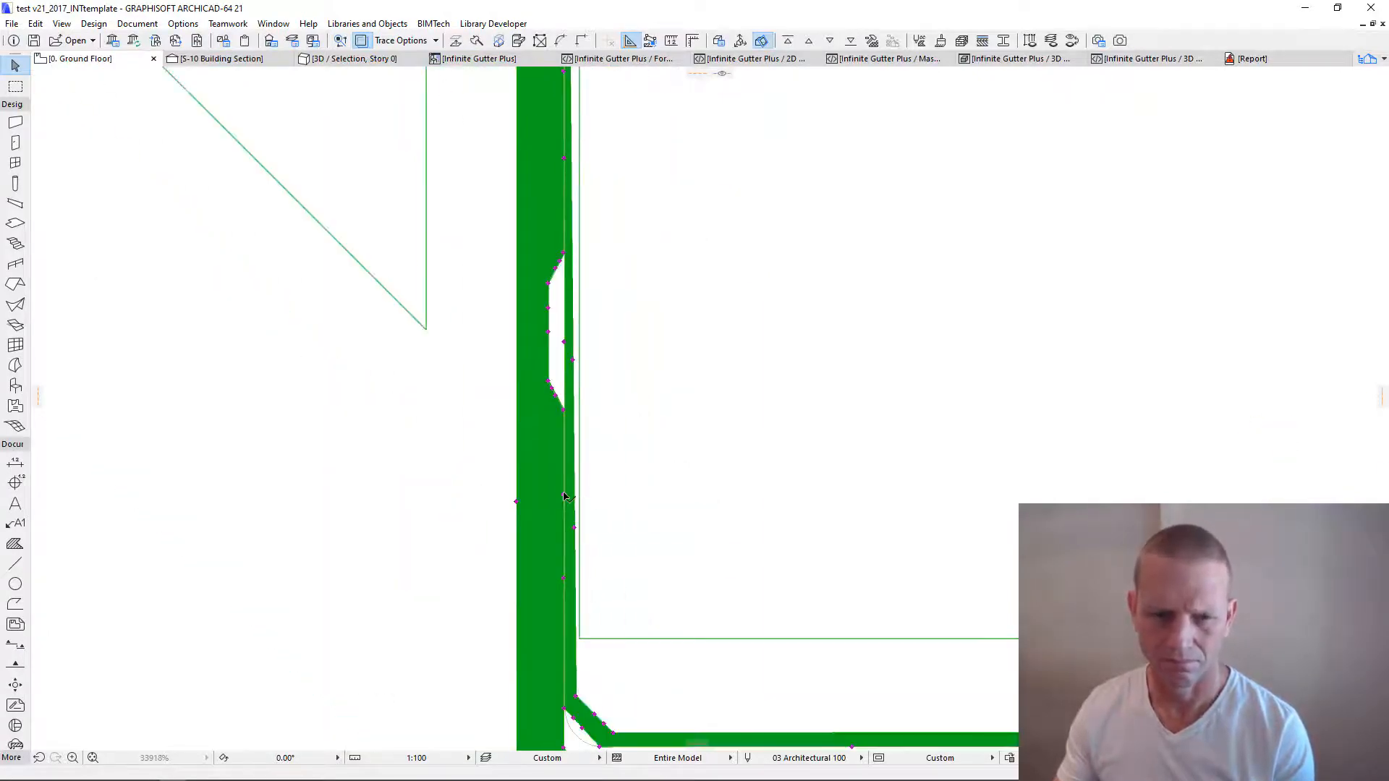
click(566, 496)
click(575, 554)
scroll(574, 554, down, 5)
scroll(563, 356, up, 9)
scroll(556, 264, up, 6)
scroll(560, 272, down, 8)
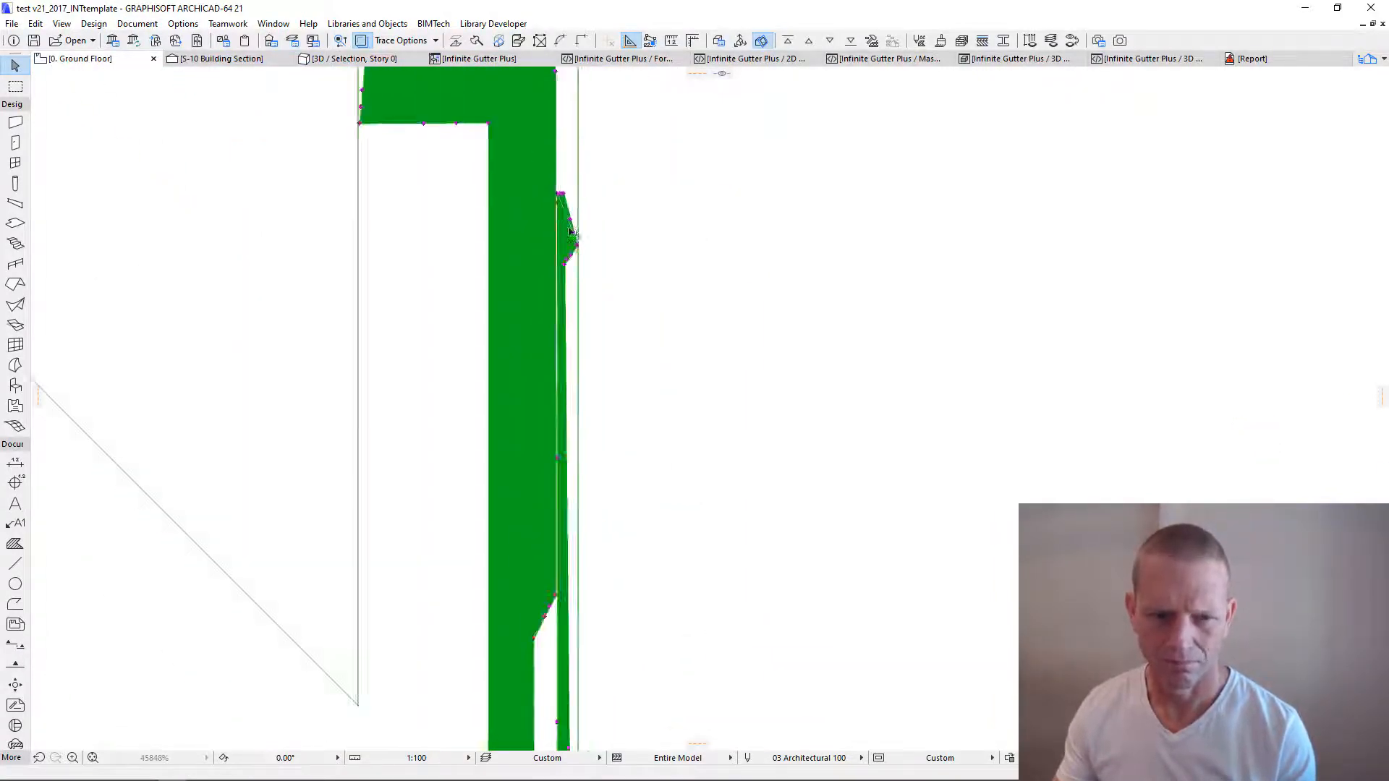
scroll(557, 469, up, 6)
click(548, 424)
scroll(550, 426, down, 6)
scroll(552, 233, up, 7)
middle_drag(554, 237, 546, 394)
click(540, 480)
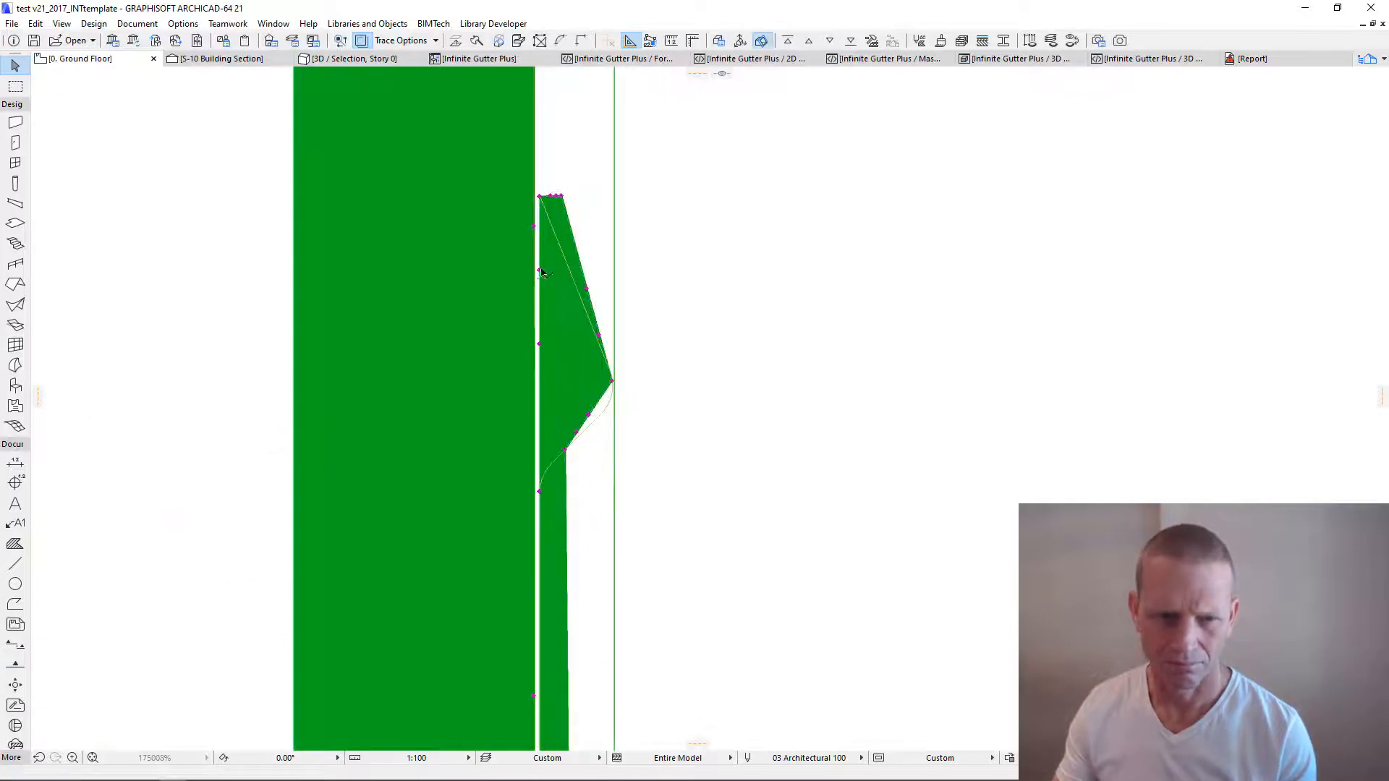
click(540, 270)
click(541, 481)
Step: Move the back lip's lower point onto the traced curve and add a point at the lower side of its bend
click(565, 450)
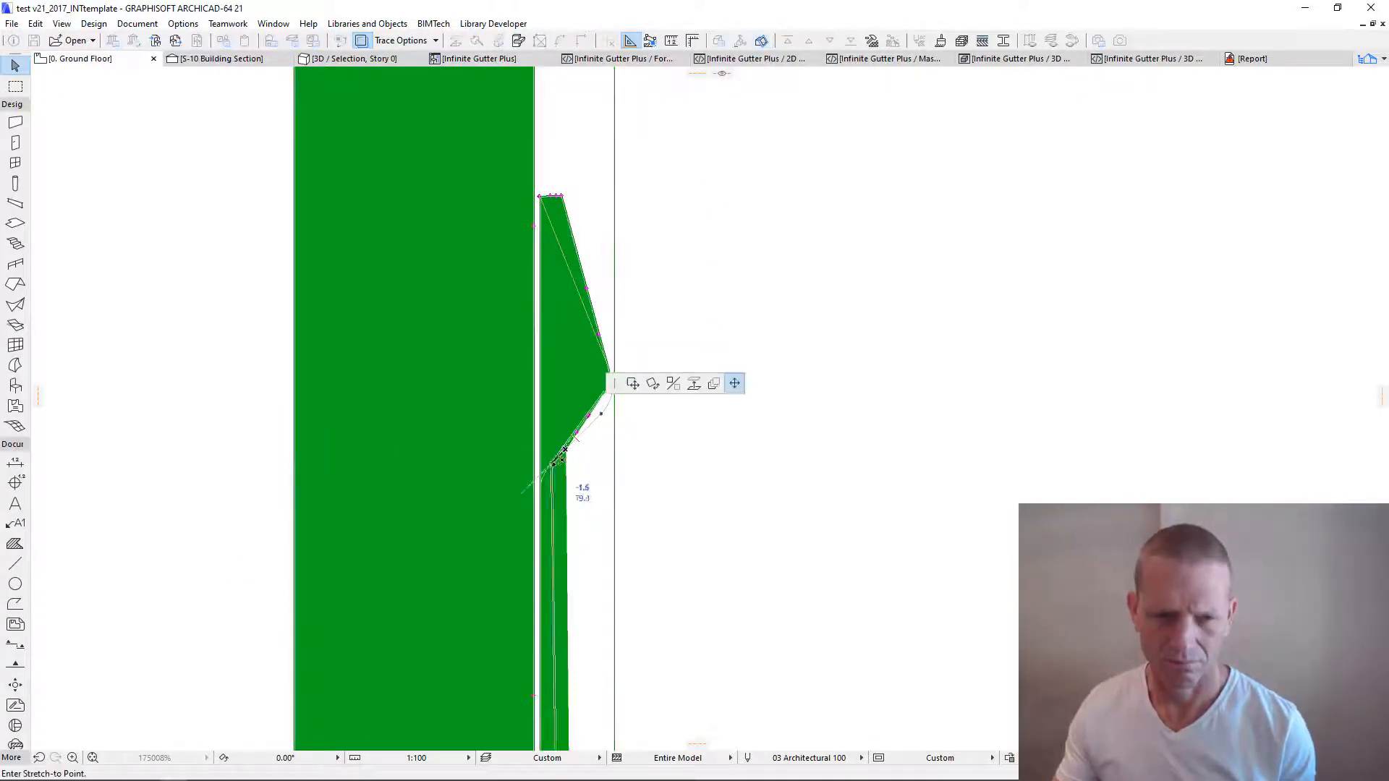
click(546, 471)
click(571, 440)
click(612, 408)
Step: Narrow the top of the back lip by moving its inner top point close to the fascia-side edge
scroll(553, 195, up, 9)
click(568, 202)
click(597, 202)
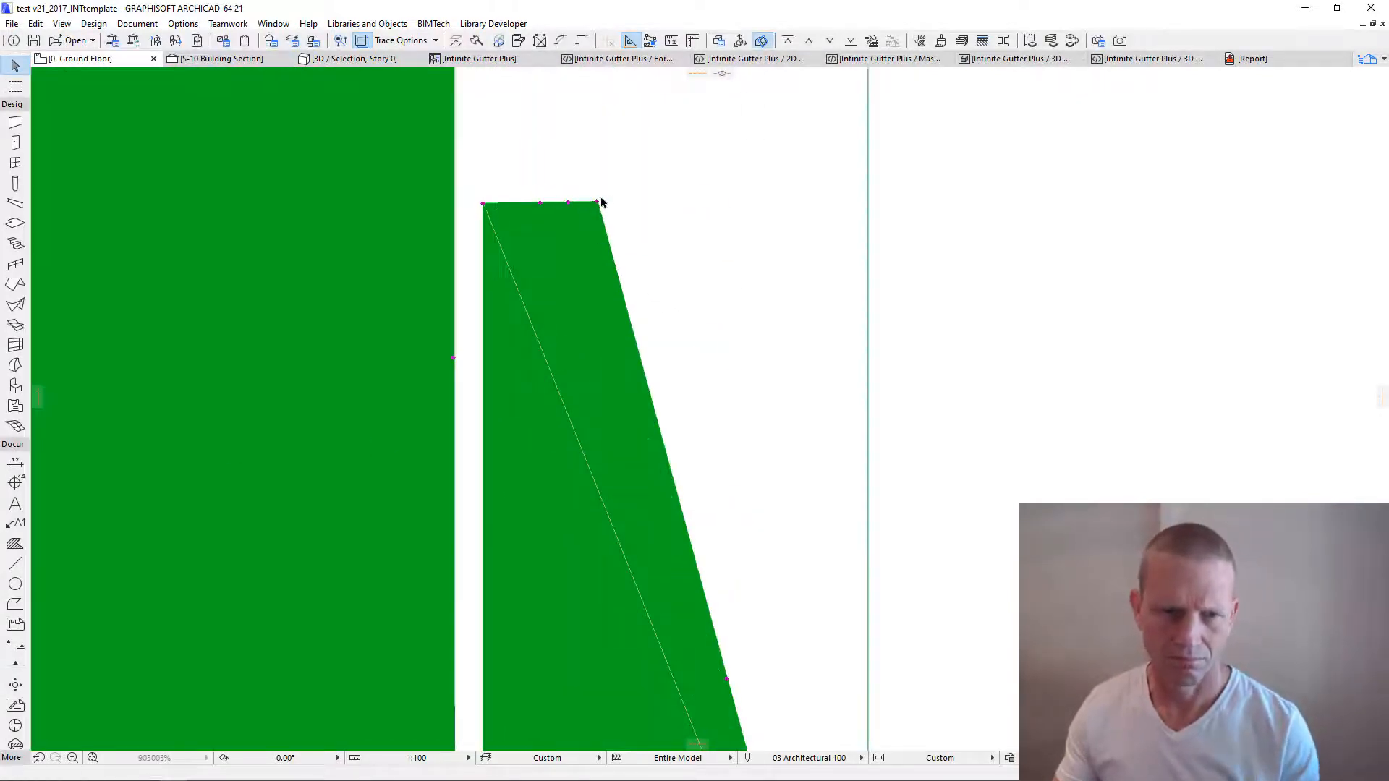
click(597, 202)
click(515, 202)
click(483, 203)
click(484, 434)
click(515, 202)
click(483, 203)
scroll(577, 386, down, 9)
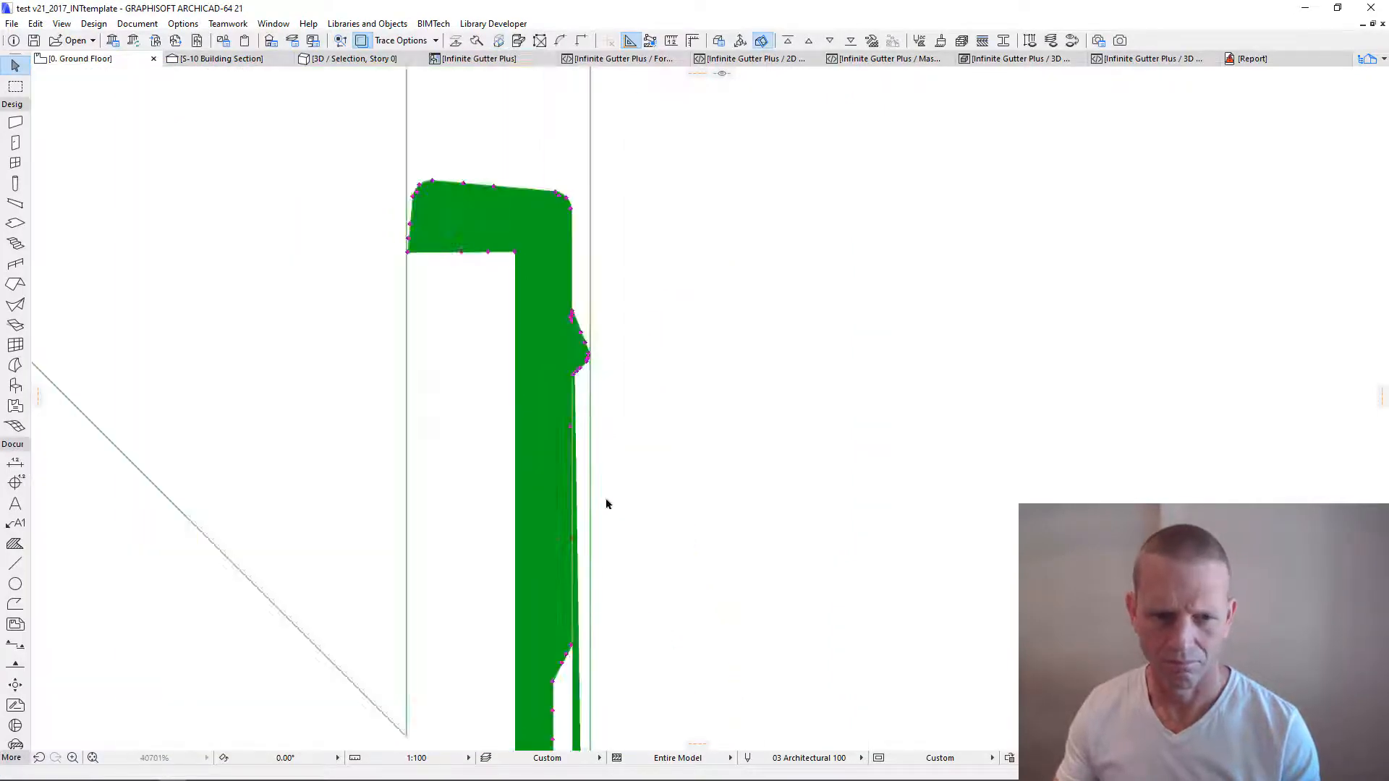
Step: Move the inner points at both ends of the fascia-side bottom corner close to the outer edge to thin the gutter wall
middle_drag(605, 502, 518, 298)
scroll(518, 297, up, 5)
click(513, 298)
click(460, 355)
click(704, 487)
click(647, 542)
scroll(412, 438, down, 8)
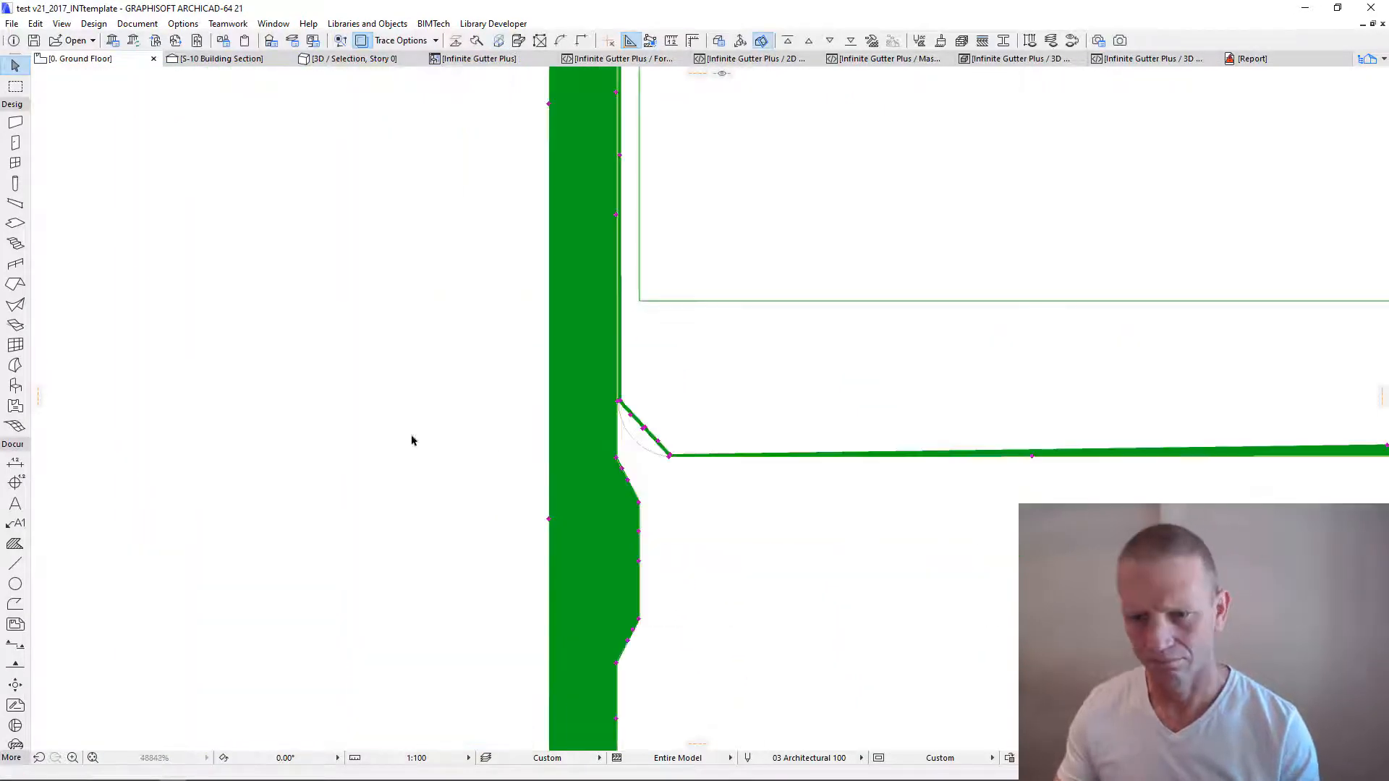
Step: Move the inner points at both ends of the large front corner close to the outer edge to thin the gutter wall
scroll(687, 477, up, 4)
scroll(1005, 173, up, 9)
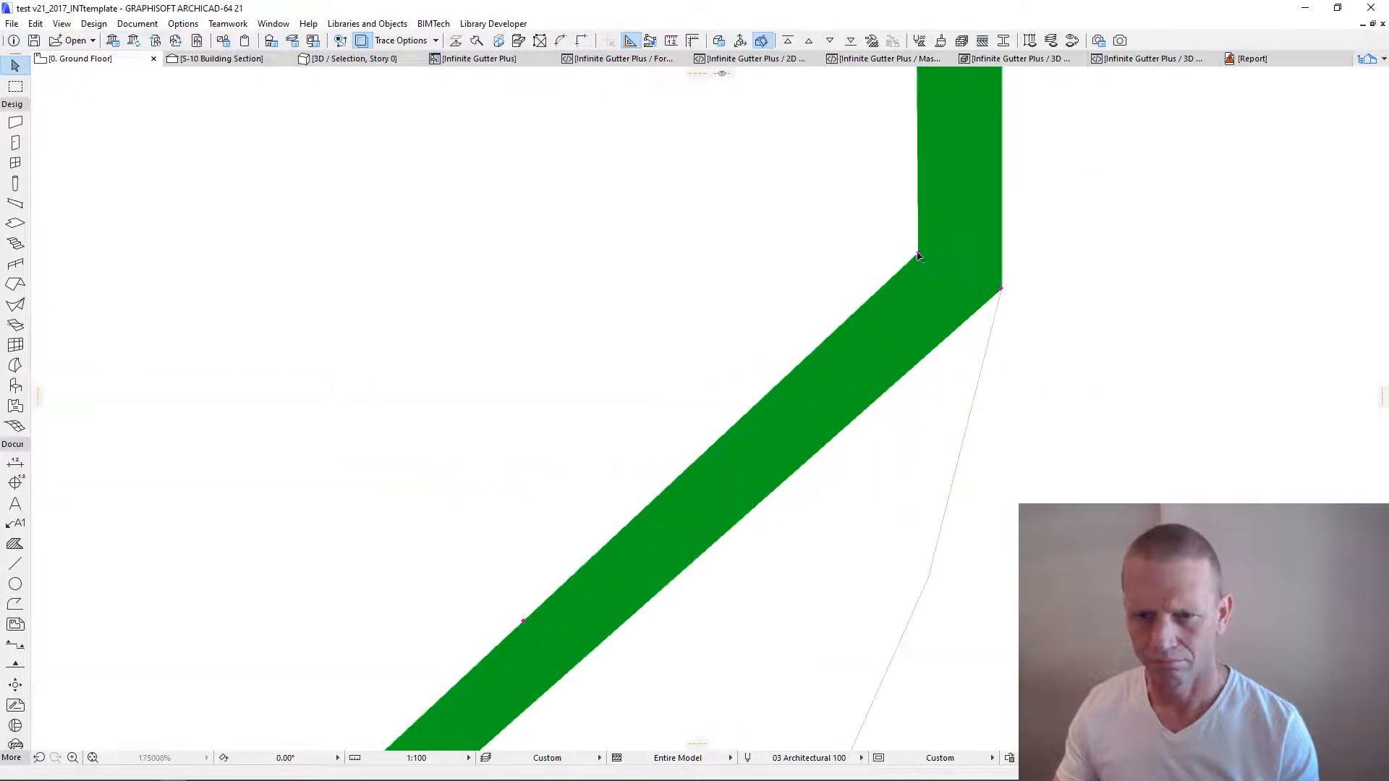
click(918, 254)
click(1001, 288)
scroll(918, 322, down, 10)
scroll(673, 467, up, 5)
click(640, 467)
click(677, 469)
Step: Bow the sloped edge at the gutter's fascia-side bottom corner toward the traced curve
scroll(739, 359, down, 6)
scroll(863, 457, down, 4)
scroll(391, 304, up, 8)
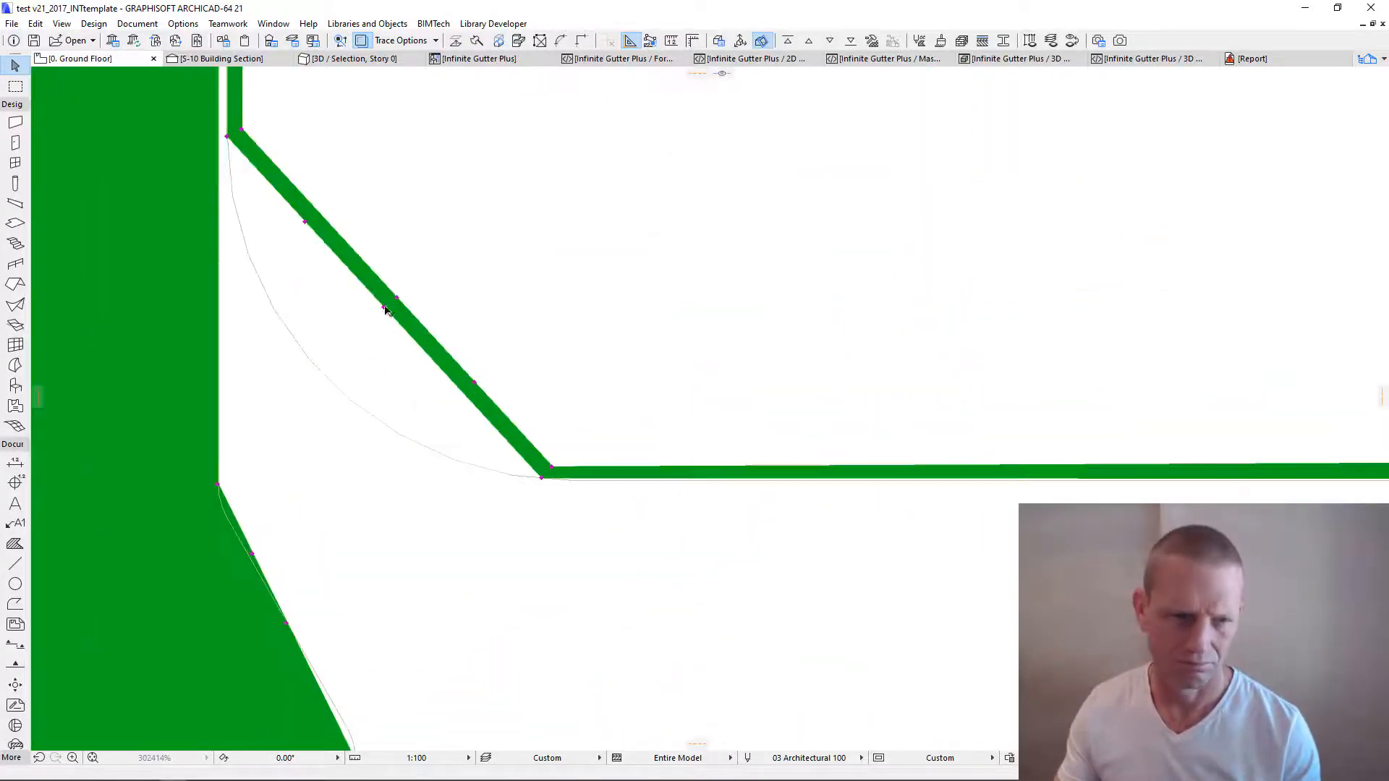
click(391, 304)
click(350, 341)
Step: Curve the outer edge of the gutter's front bottom corner to follow the large traced curve
scroll(351, 341, down, 6)
scroll(597, 291, up, 5)
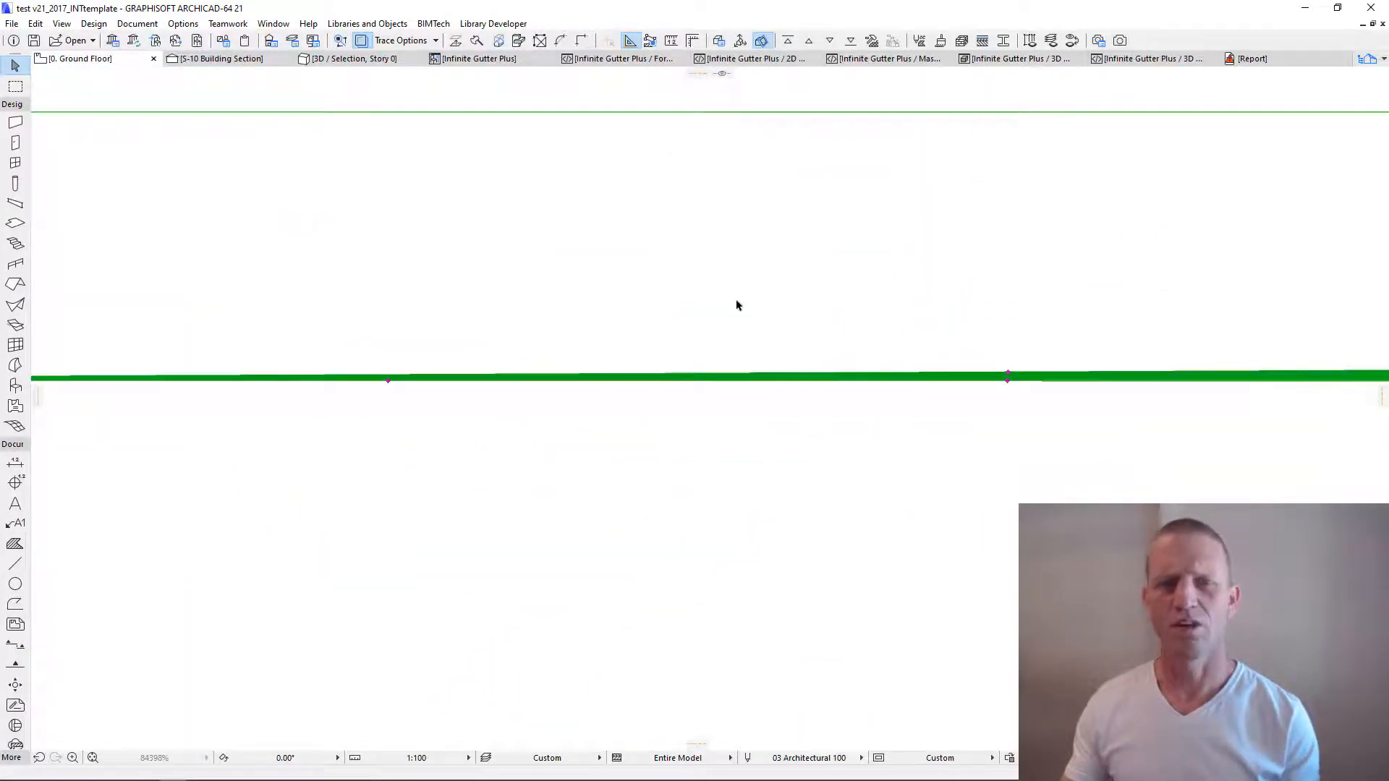
scroll(879, 291, down, 4)
middle_drag(1097, 361, 474, 380)
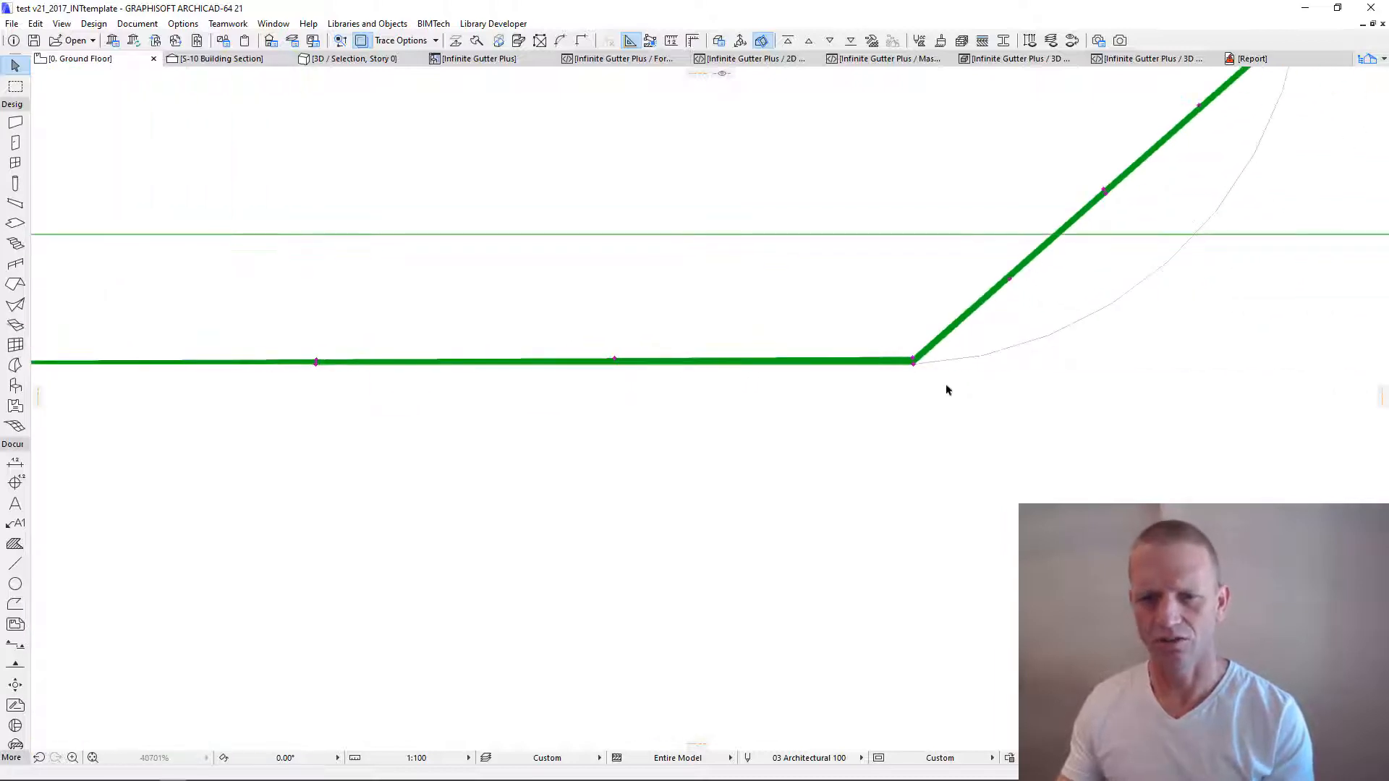
scroll(998, 356, up, 1)
scroll(998, 362, down, 1)
middle_drag(924, 422, 828, 458)
right_click(827, 459)
click(812, 568)
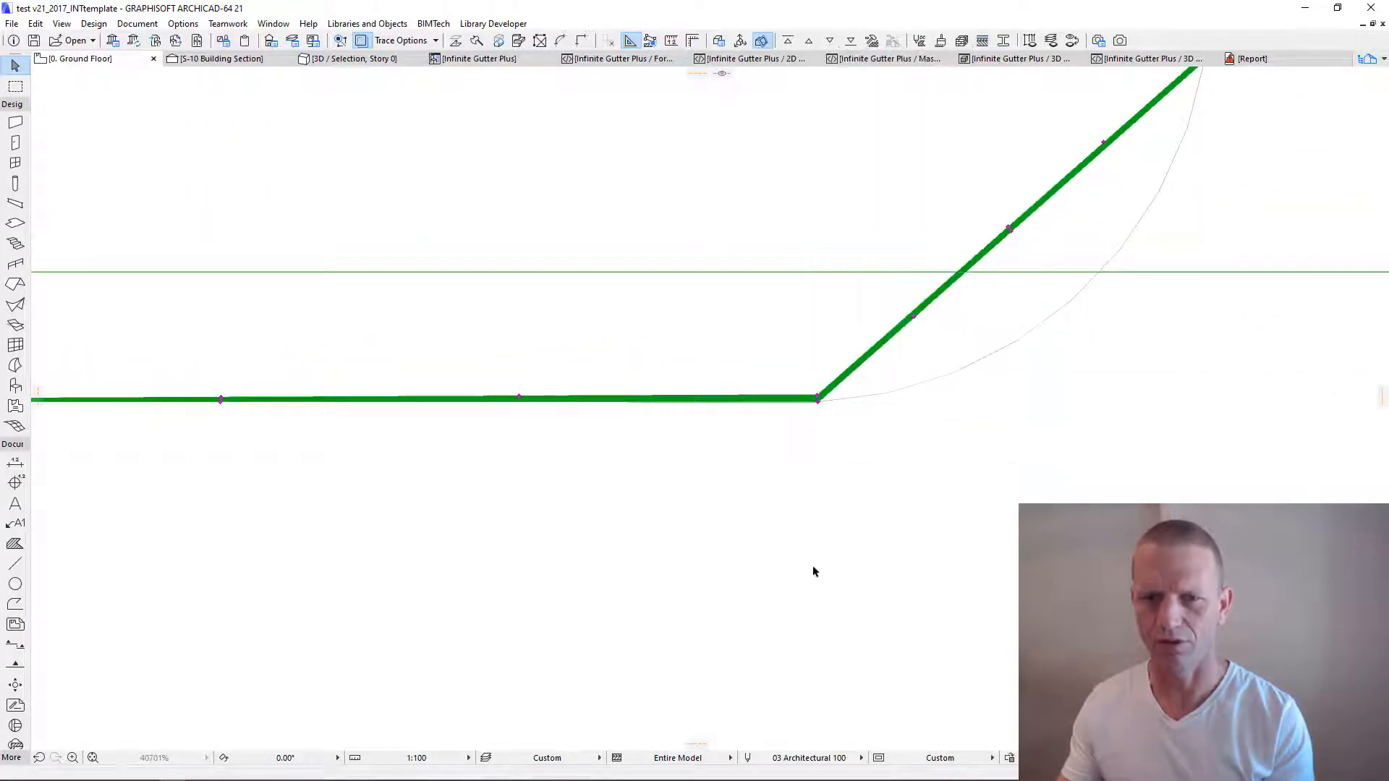
middle_drag(1087, 331, 936, 437)
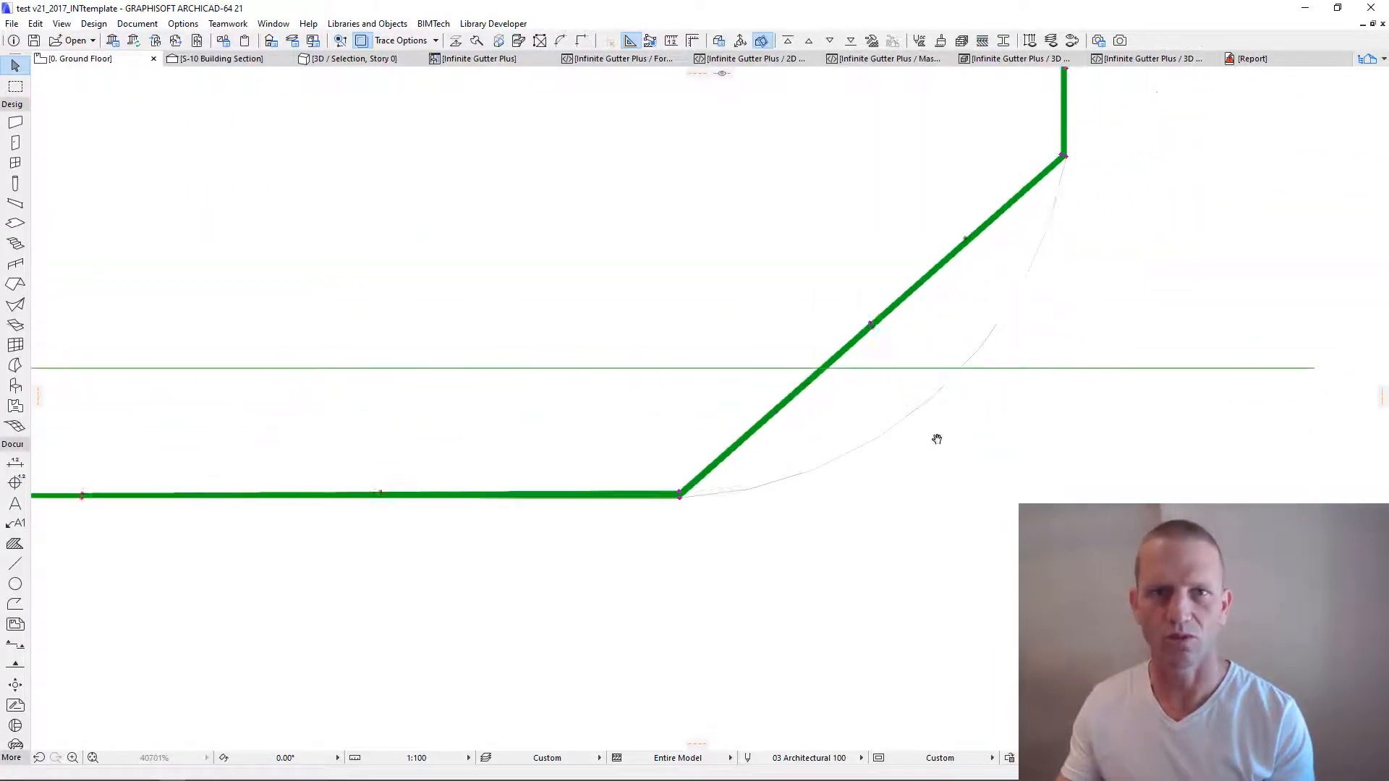
click(860, 337)
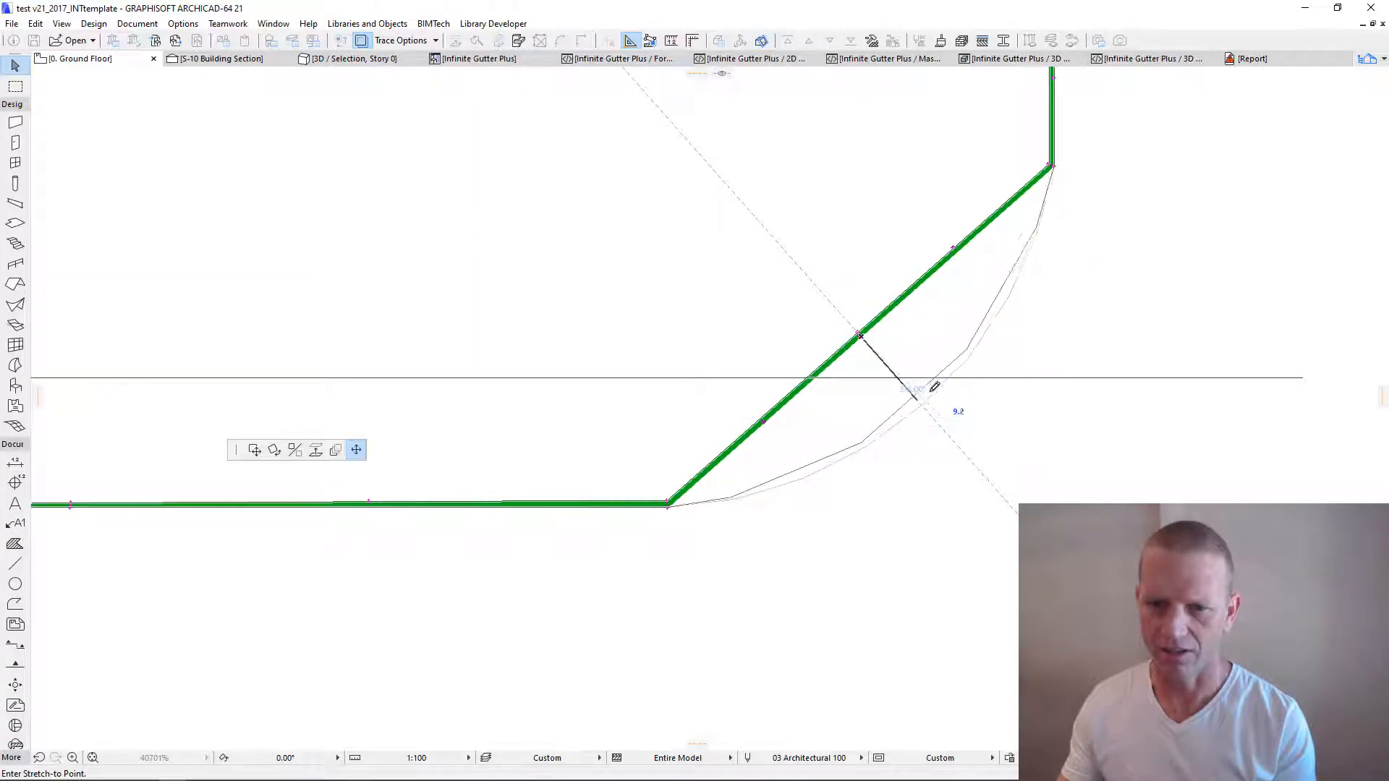
click(926, 400)
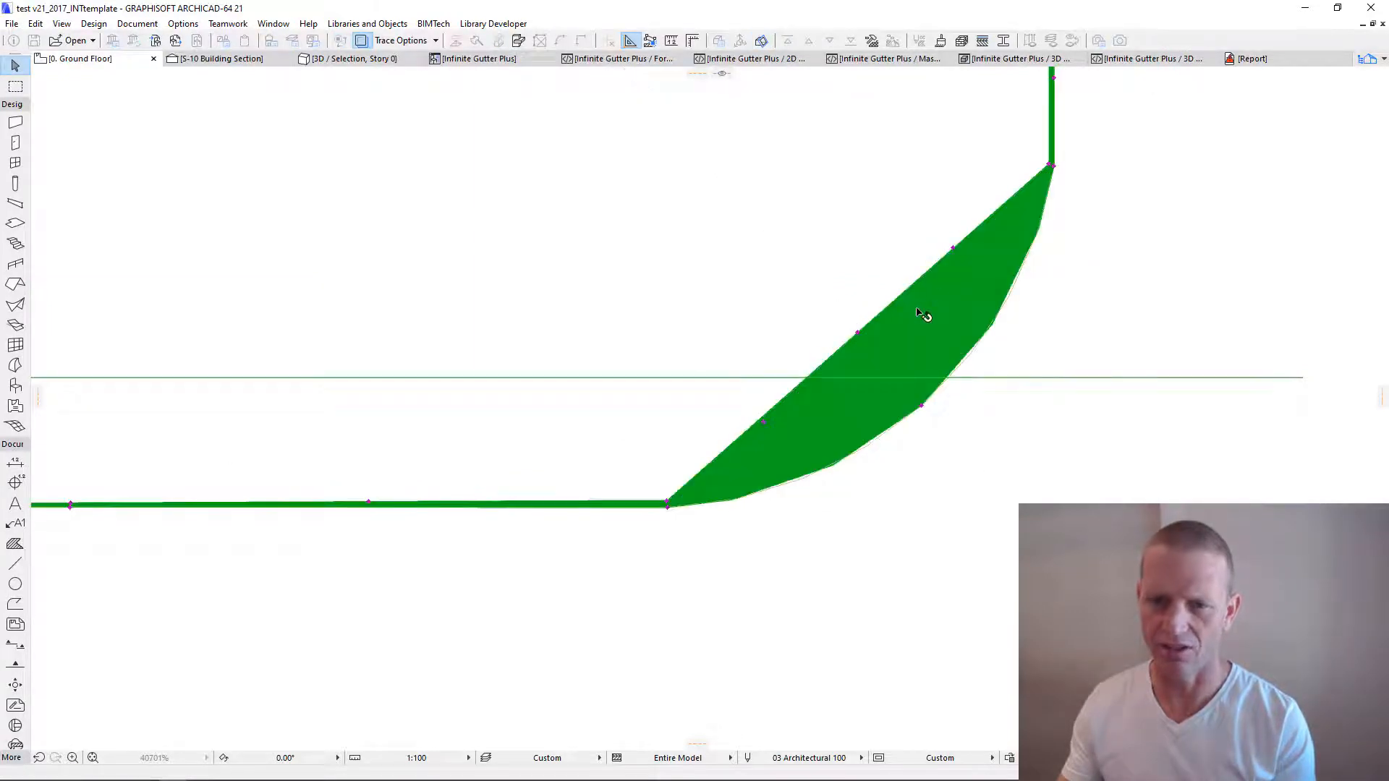
Step: Curve the inner edge of the front bottom corner to run just inside the curved outer edge
scroll(1013, 354, down, 6)
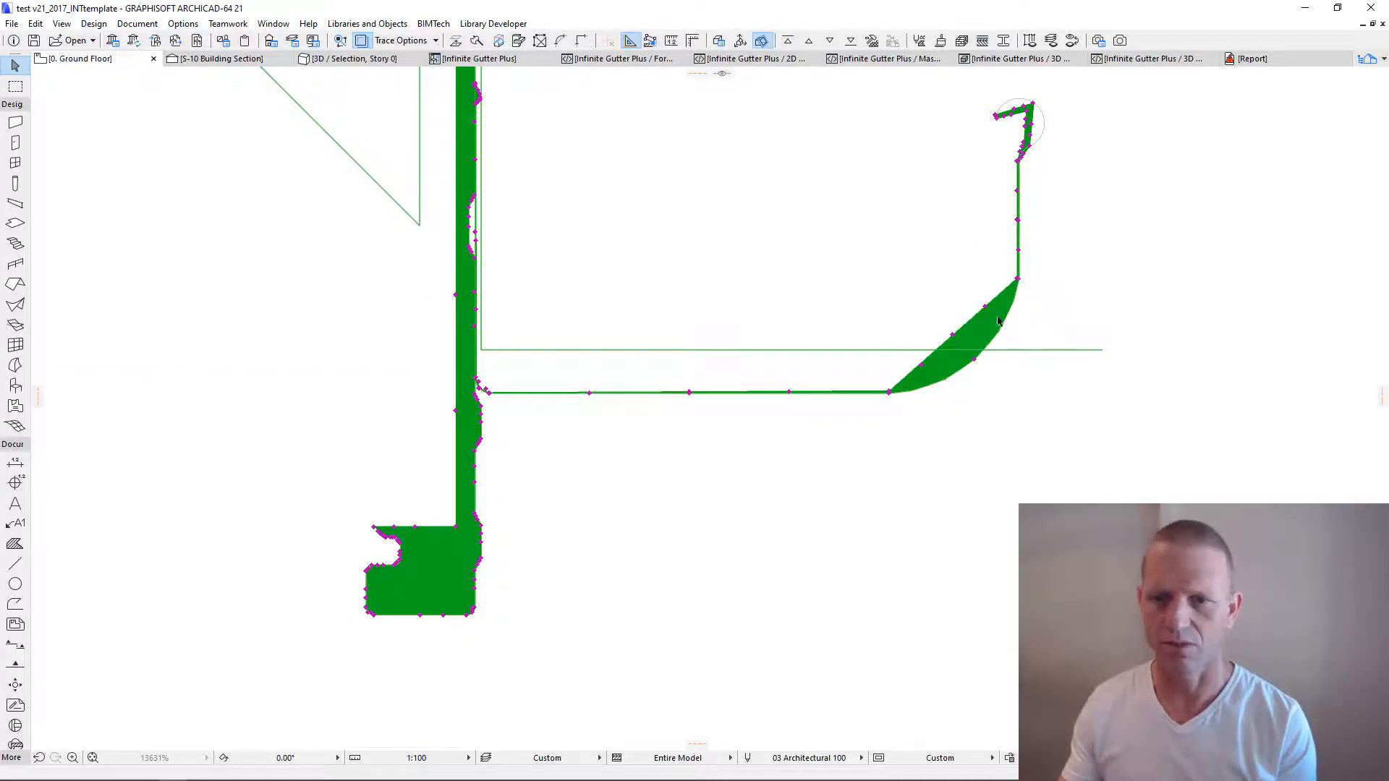
scroll(998, 321, up, 6)
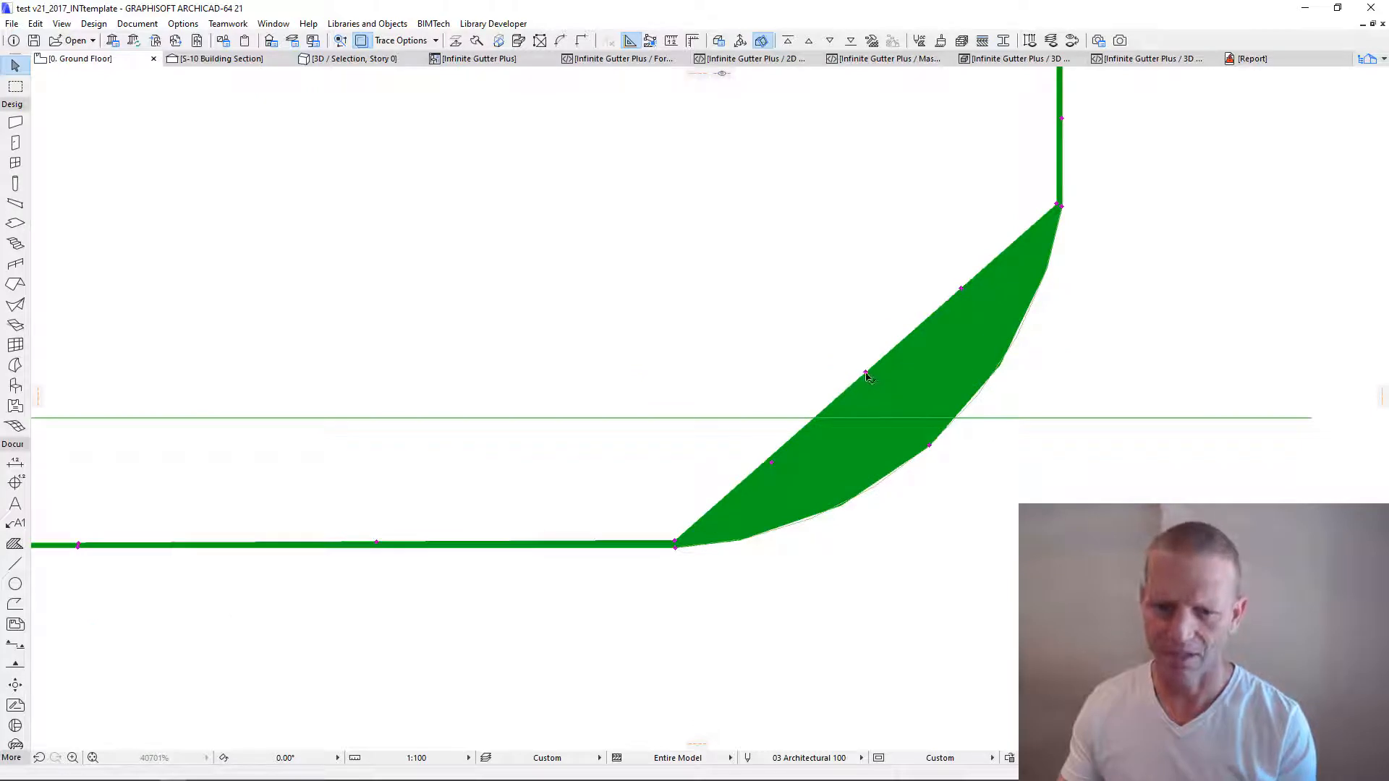
click(866, 375)
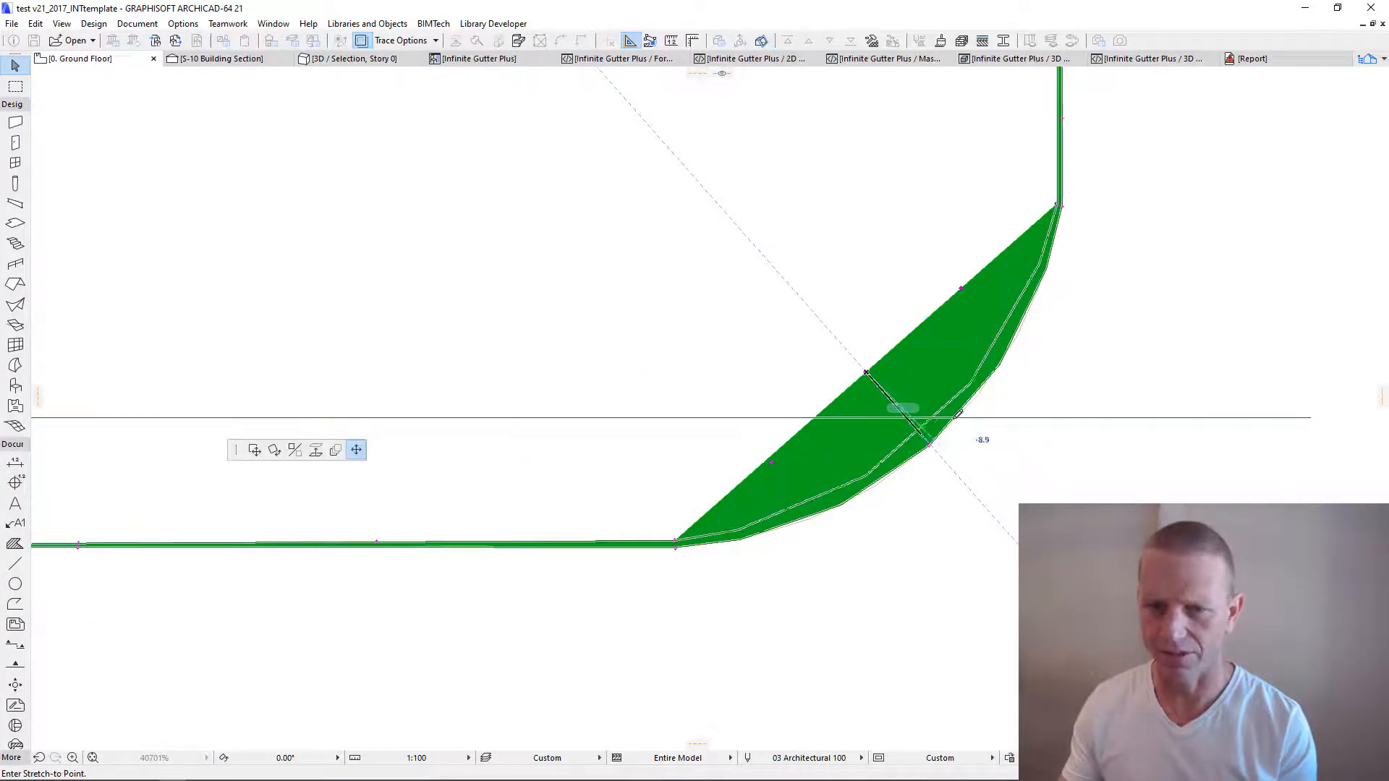
scroll(952, 420, up, 5)
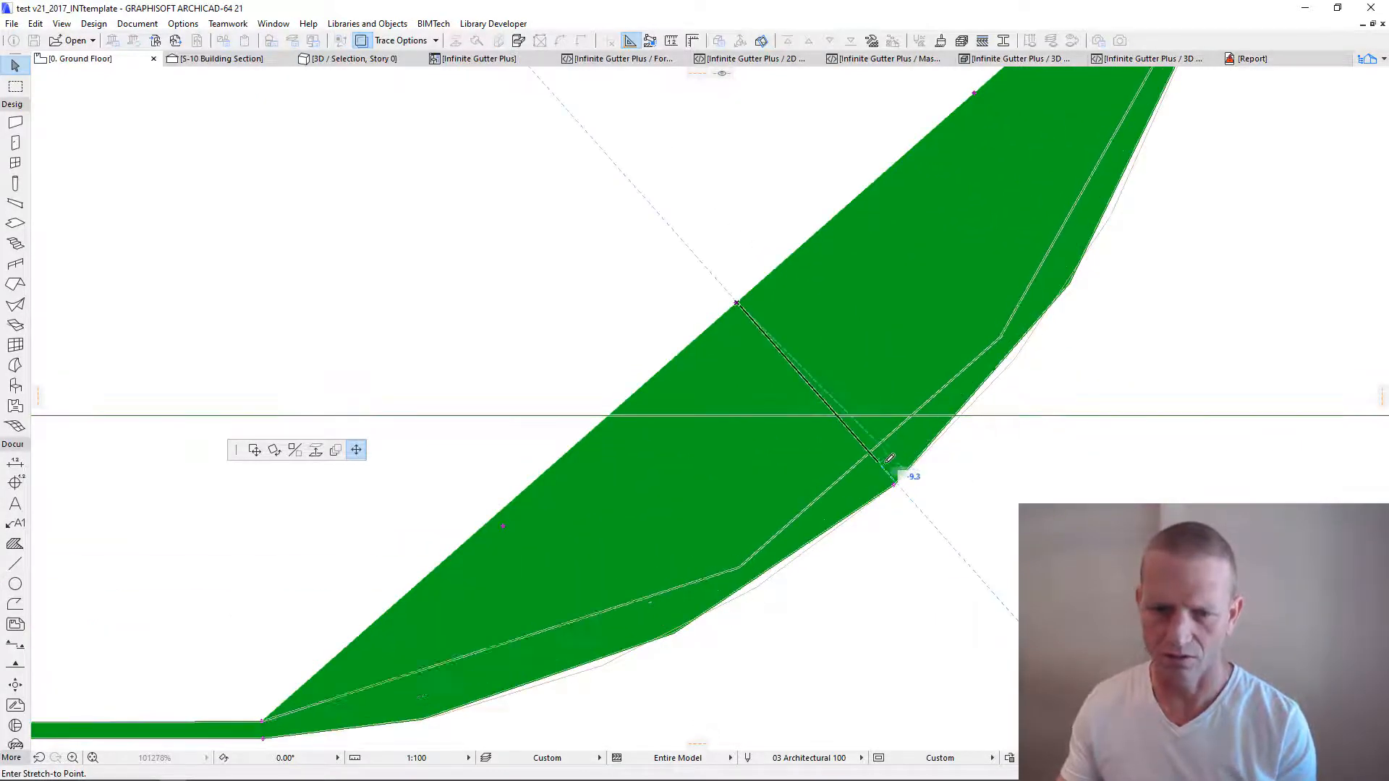
click(897, 482)
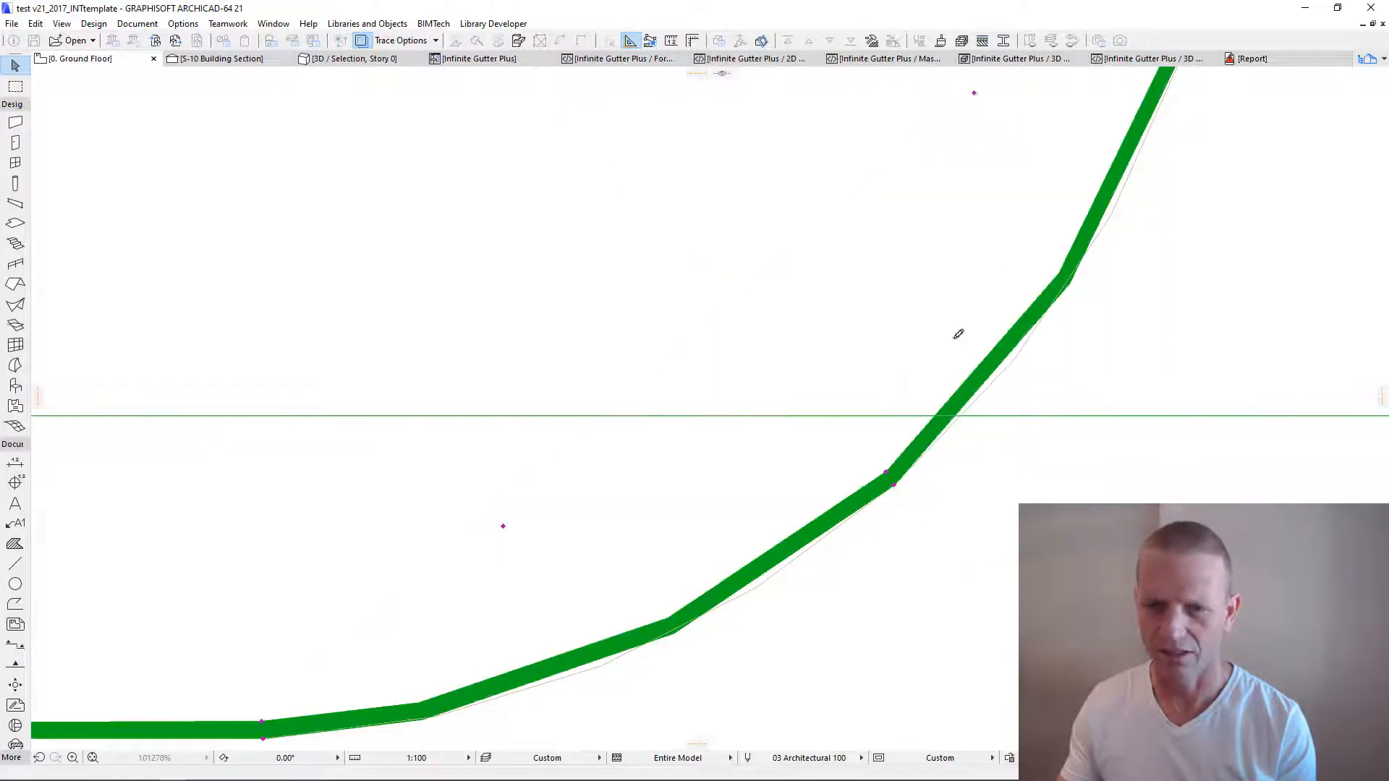
scroll(1020, 218, down, 8)
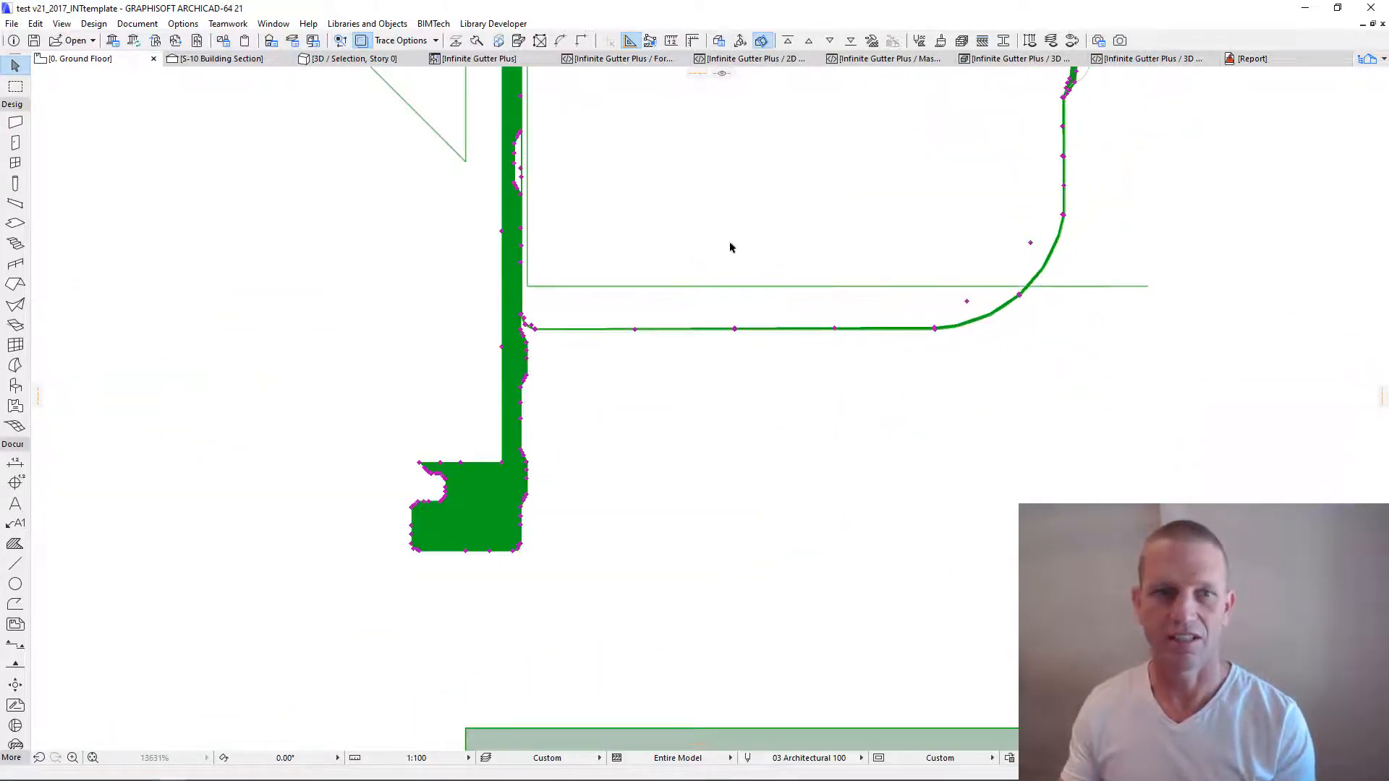
Step: Curve the gutter's outer edge along the small traced curve and around the side and top of the traced bead
middle_drag(735, 286, 660, 454)
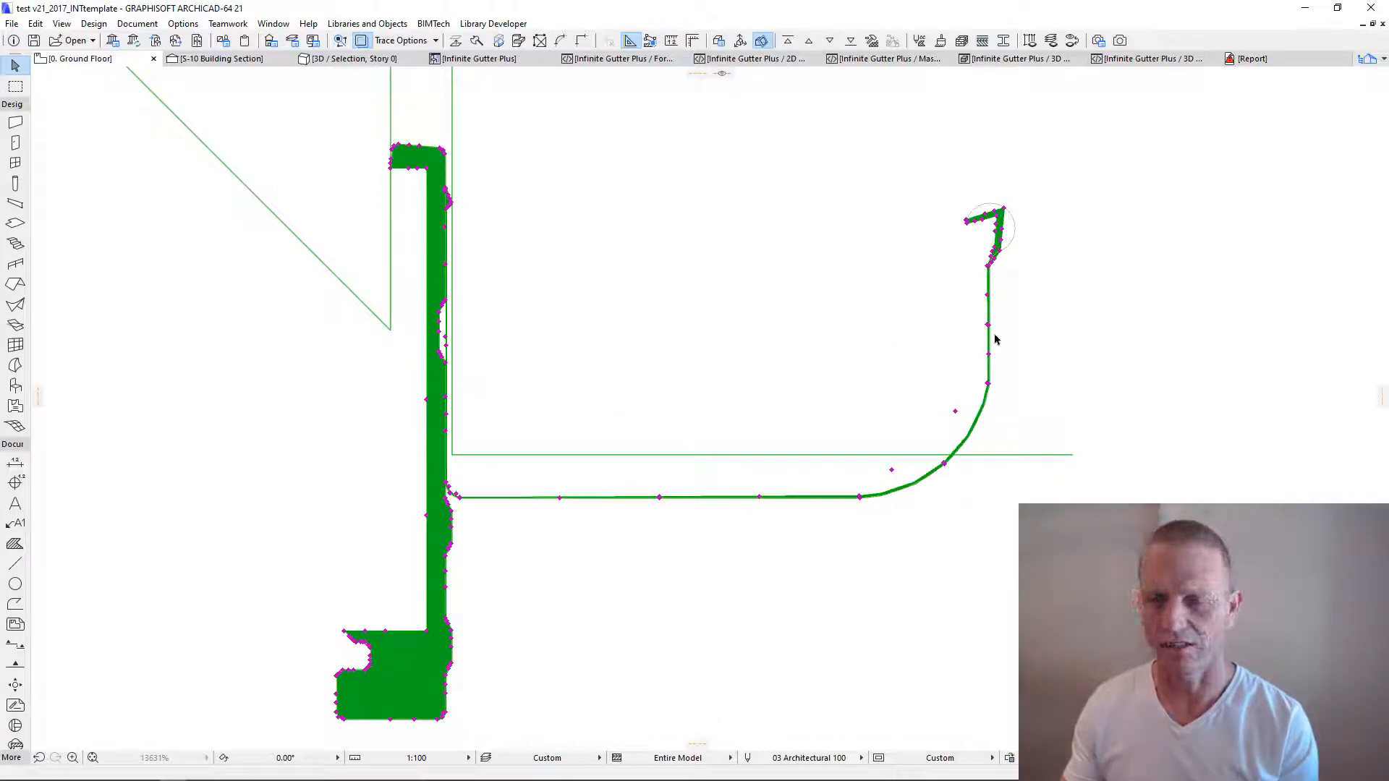
scroll(1008, 345, down, 1)
scroll(1002, 279, up, 15)
scroll(1050, 217, down, 7)
middle_drag(1054, 222, 955, 398)
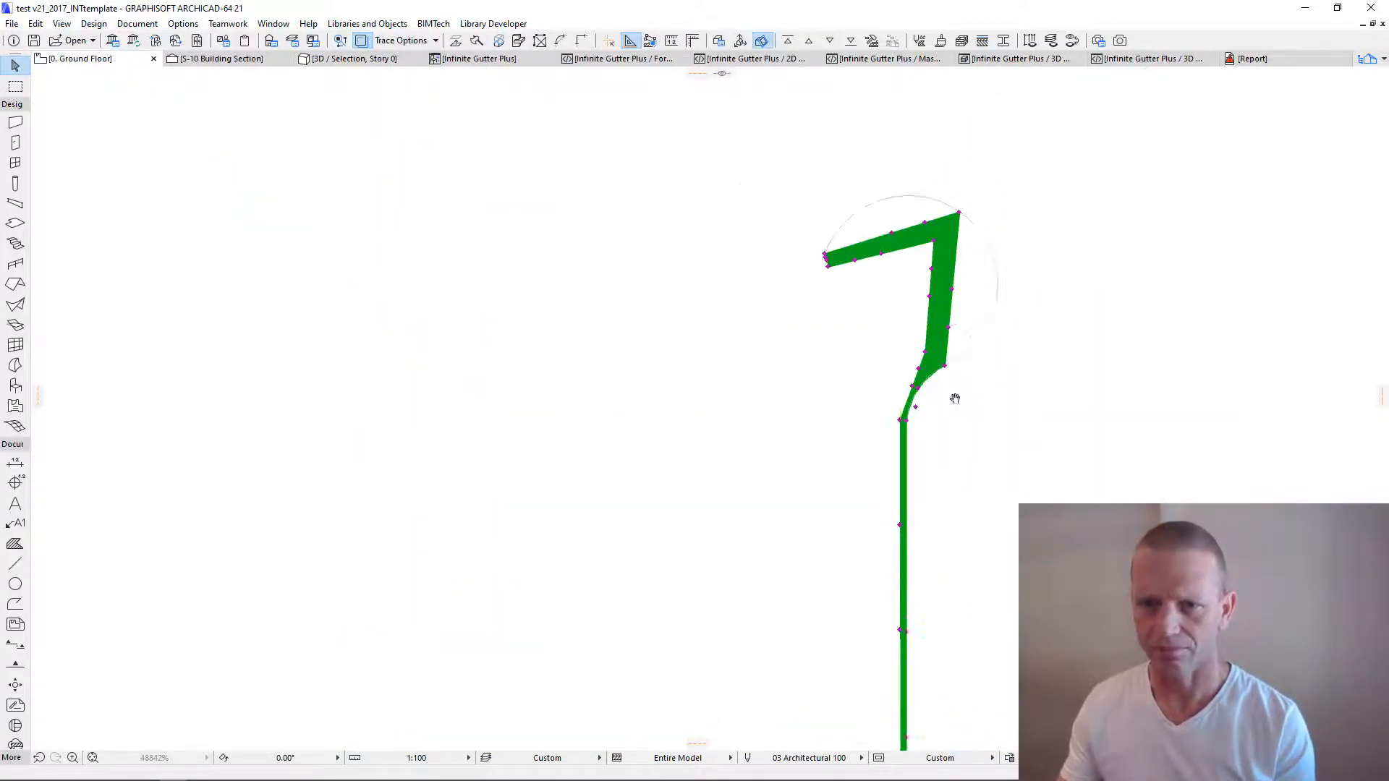
scroll(977, 290, up, 3)
click(934, 289)
click(1012, 297)
click(829, 193)
click(811, 135)
Step: Curve the inner edge along the small traced curve and move the bead's lower and upper inner points close to the outer edge
click(865, 456)
click(852, 452)
click(887, 398)
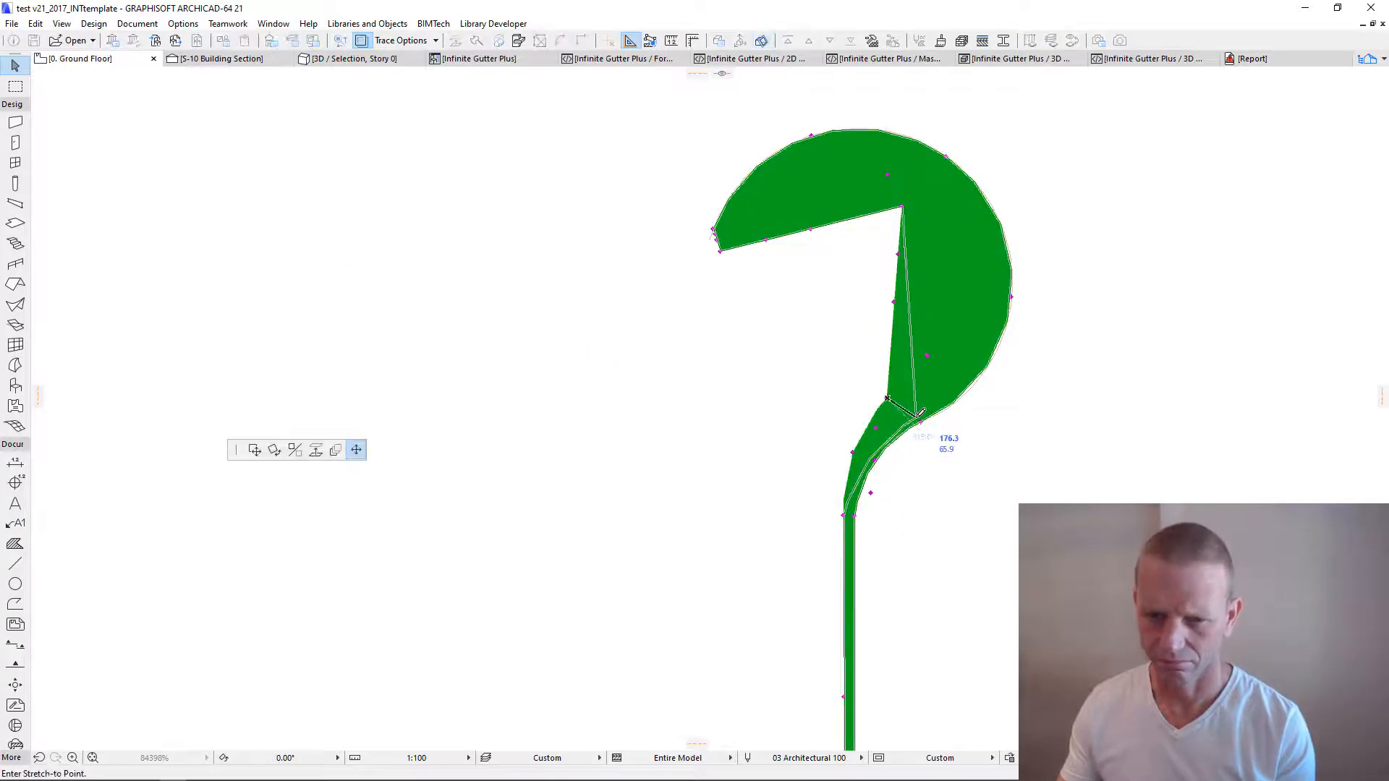
click(917, 418)
click(916, 417)
click(914, 414)
click(903, 206)
click(943, 165)
Step: Curve the bead's inner edges parallel to its outer edges and adjust the end points at its open end
click(928, 290)
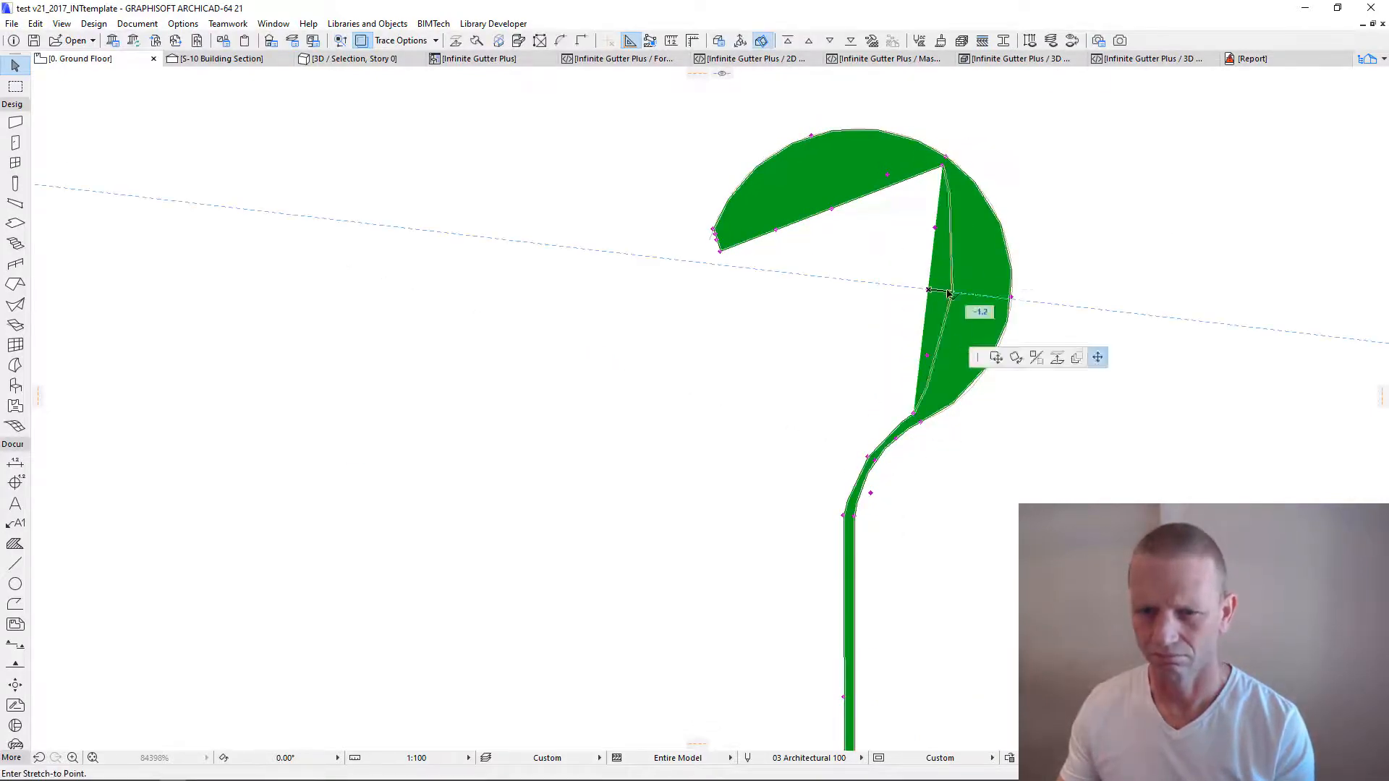
click(1001, 297)
click(832, 208)
click(814, 142)
scroll(718, 246, up, 10)
click(689, 144)
click(661, 208)
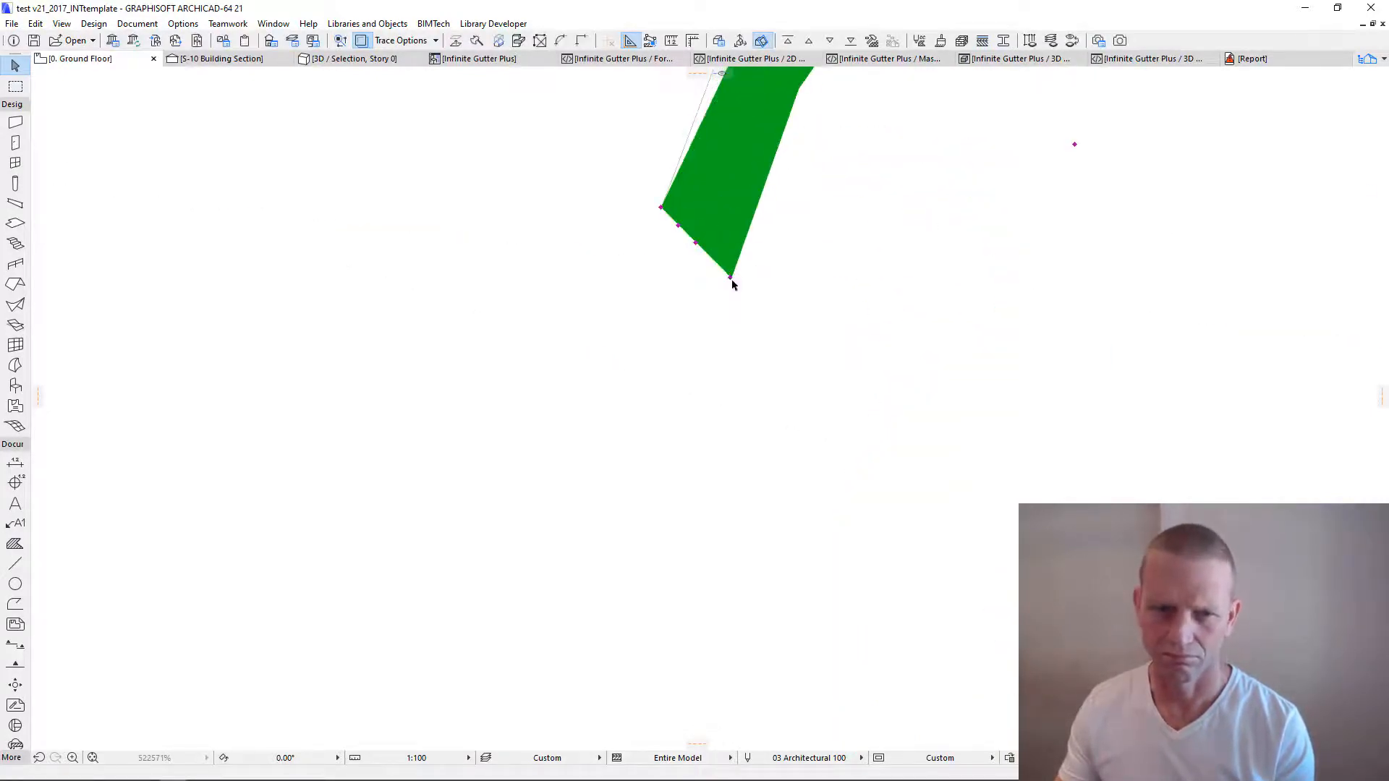
click(731, 277)
scroll(740, 275, down, 20)
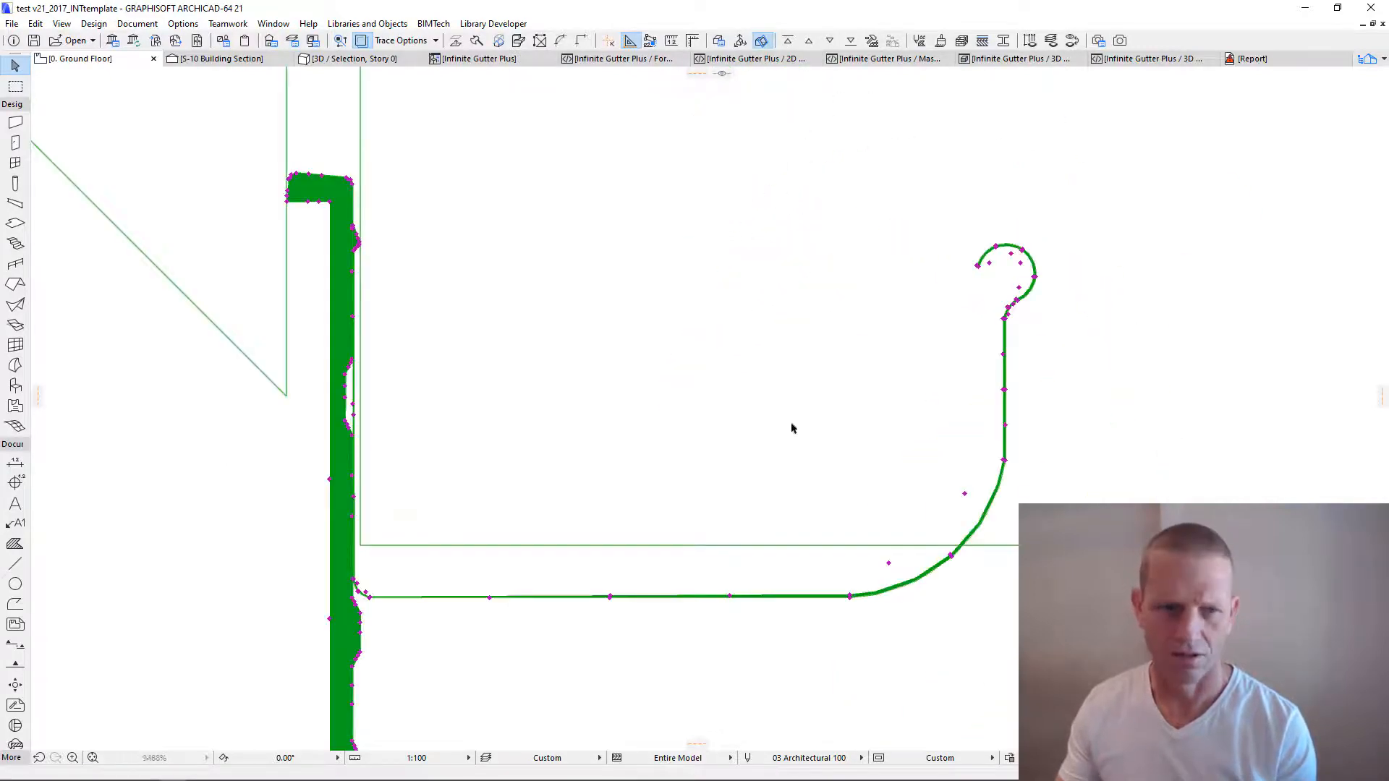
Step: Show the selected gutter in the 3D view and examine its end profile
scroll(856, 366, down, 4)
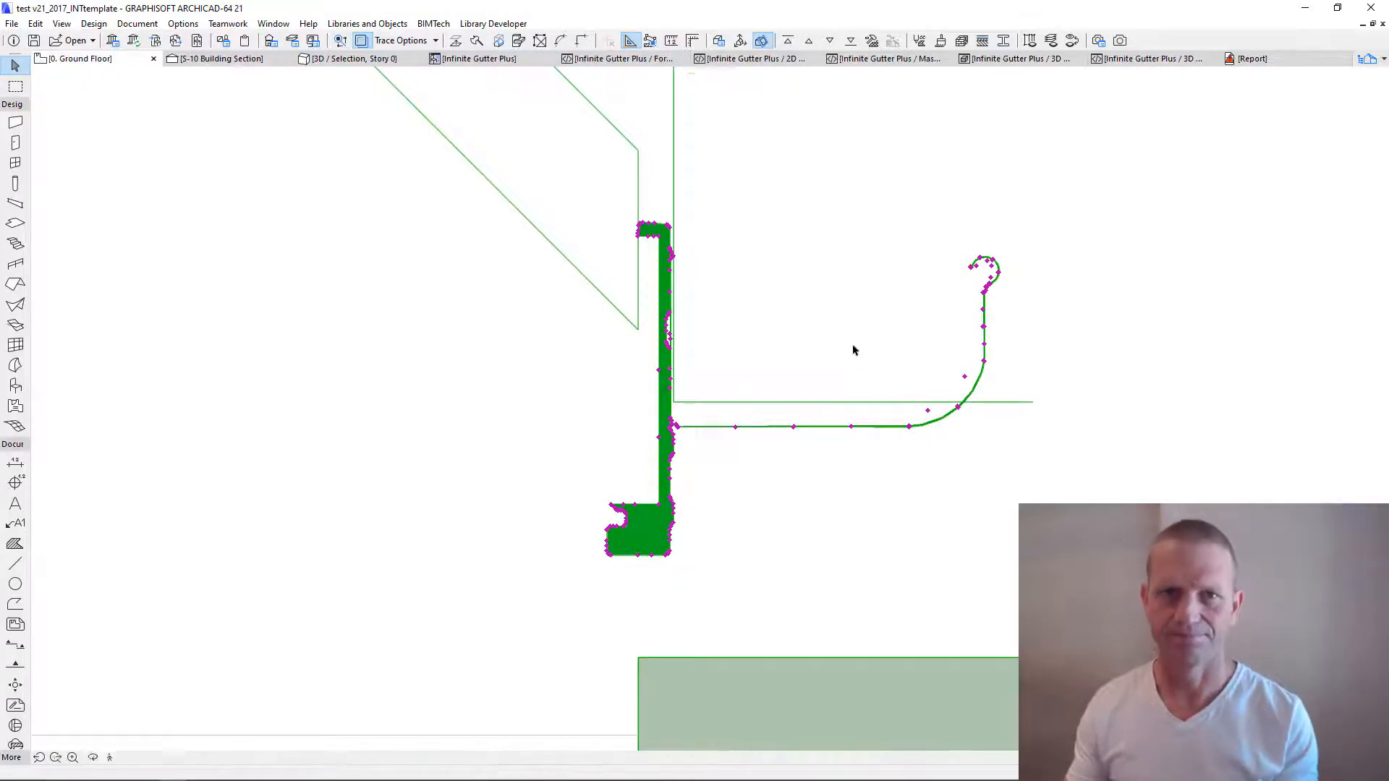
key(F3)
scroll(925, 445, up, 5)
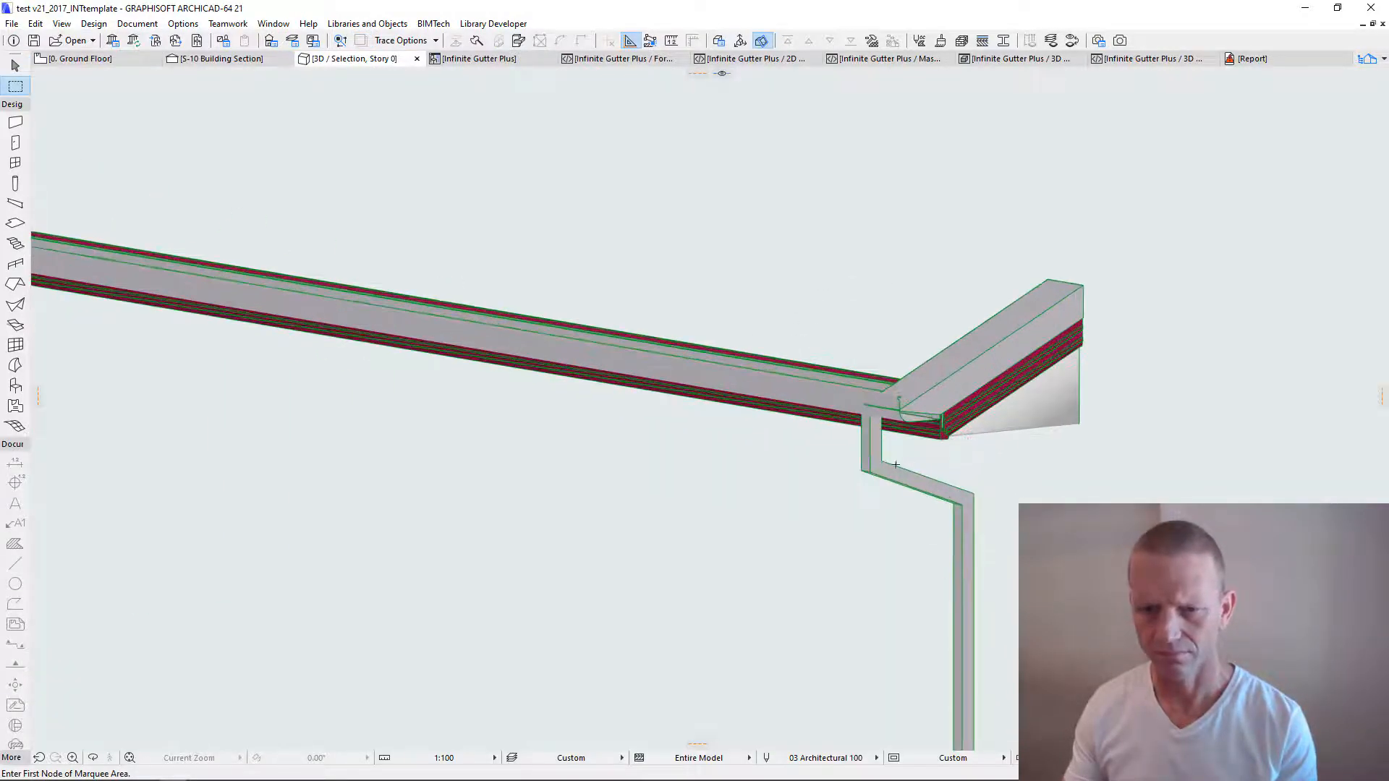
Step: Turn off both the left and right spandrels of the Infinite Gutter Plus object
scroll(726, 474, up, 3)
scroll(726, 474, up, 2)
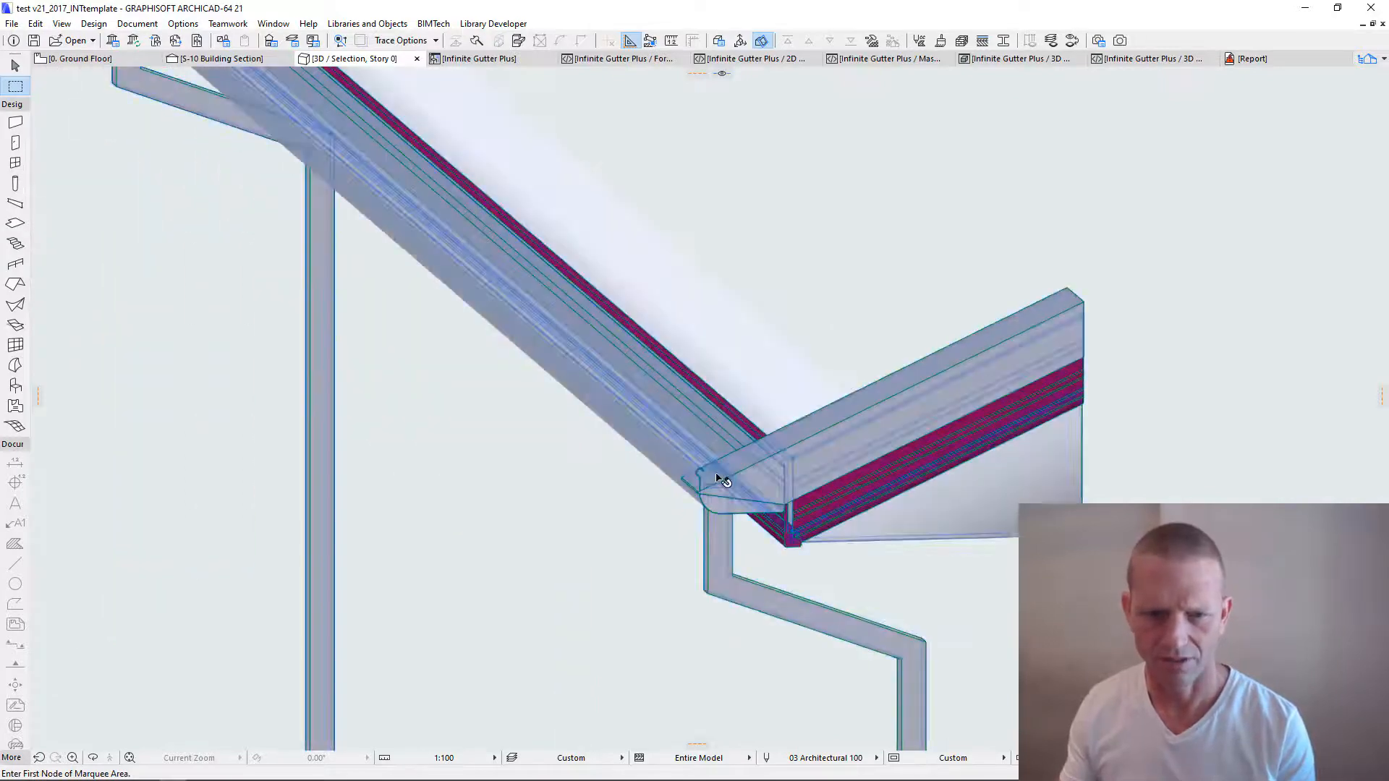
shift+click(718, 478)
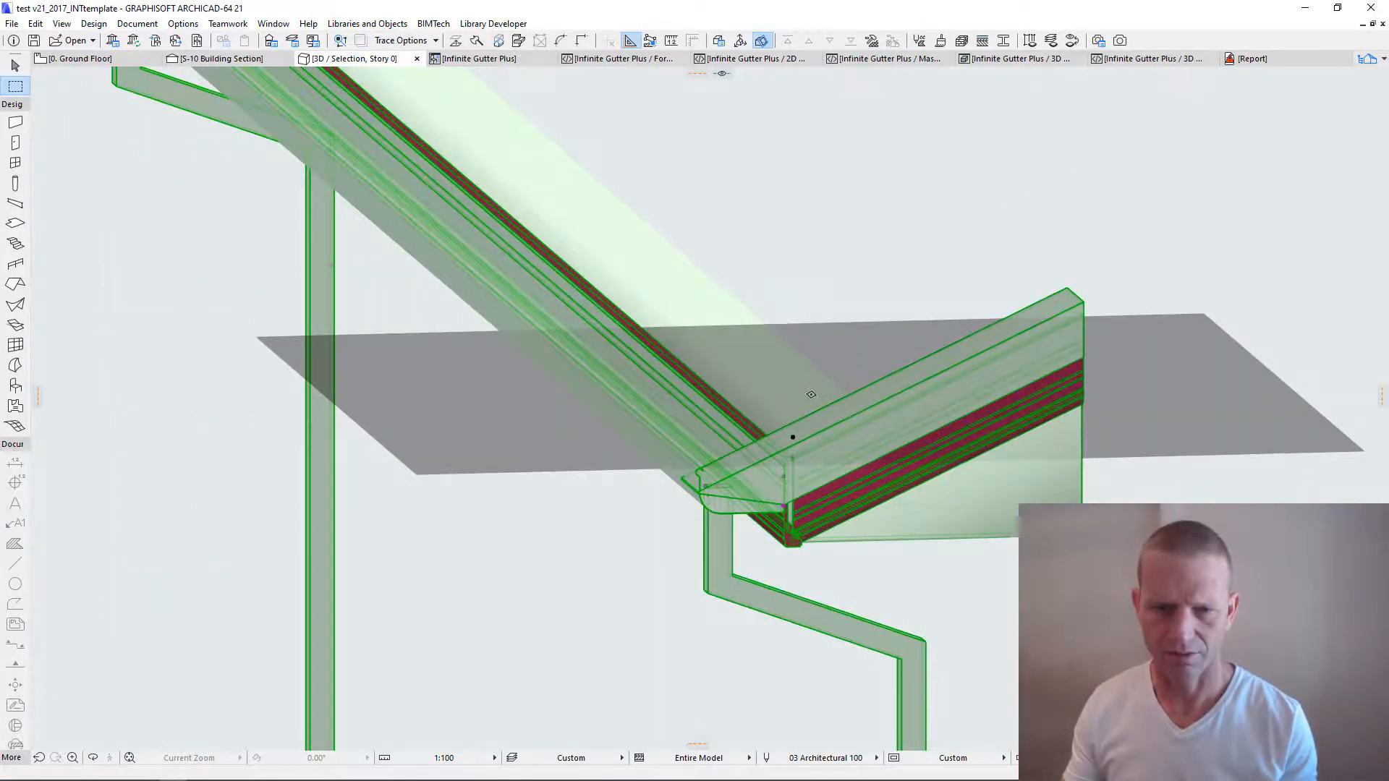
double_click(811, 394)
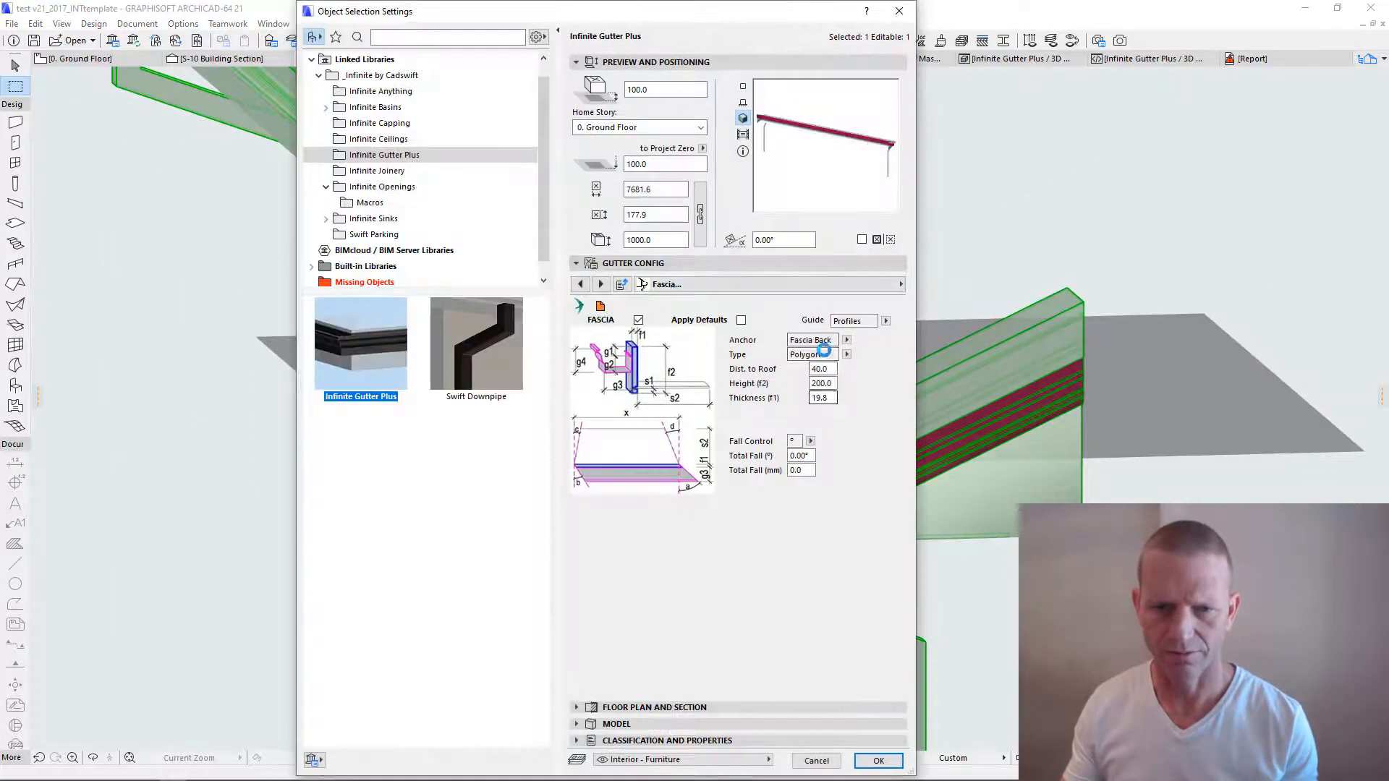
click(717, 285)
click(959, 398)
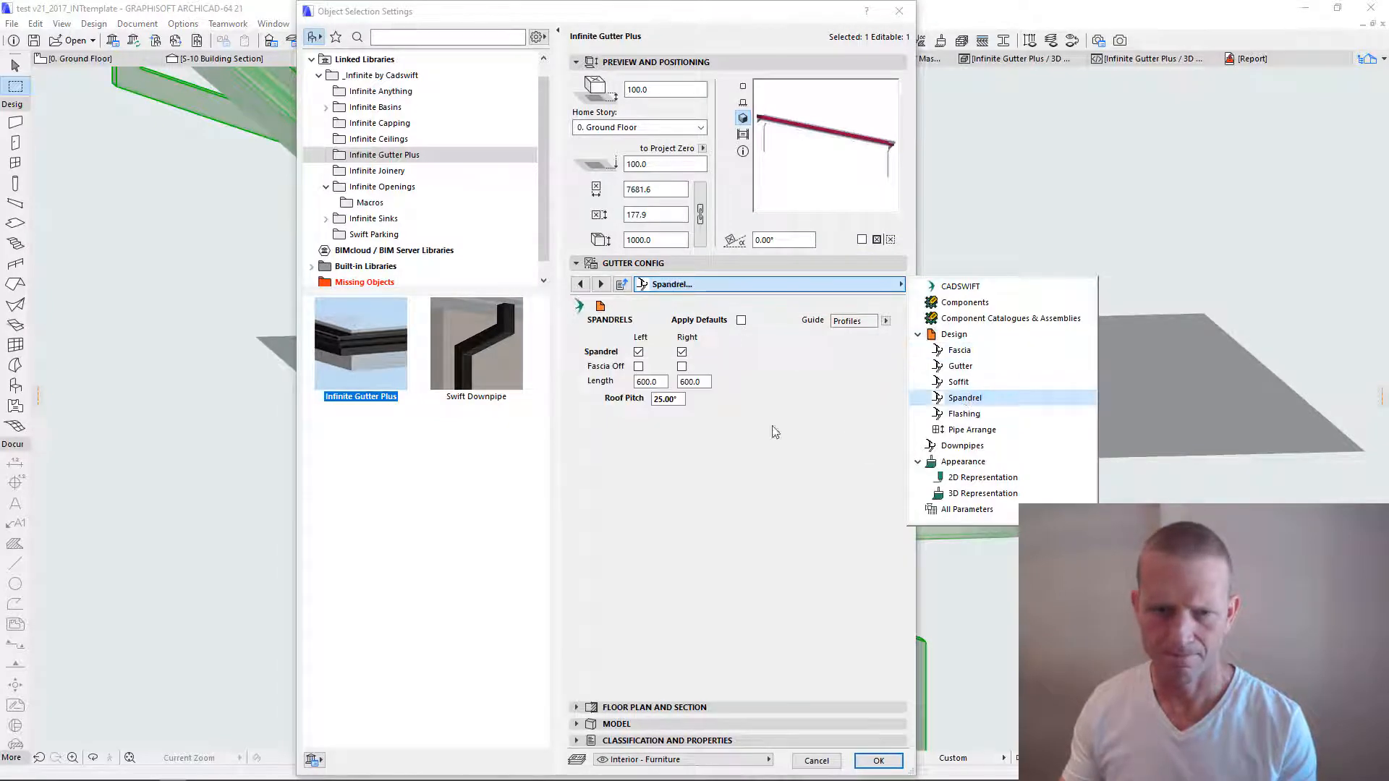
click(638, 354)
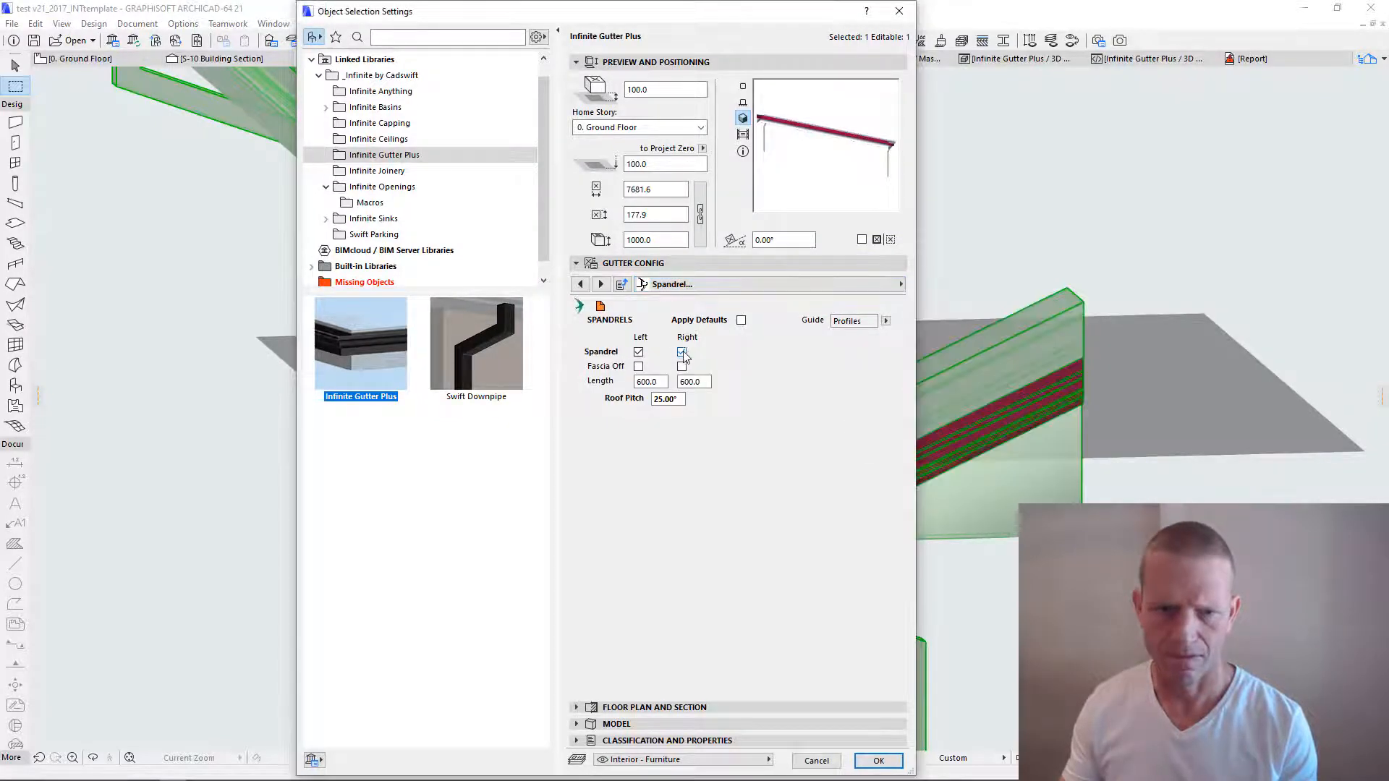
click(683, 353)
click(639, 353)
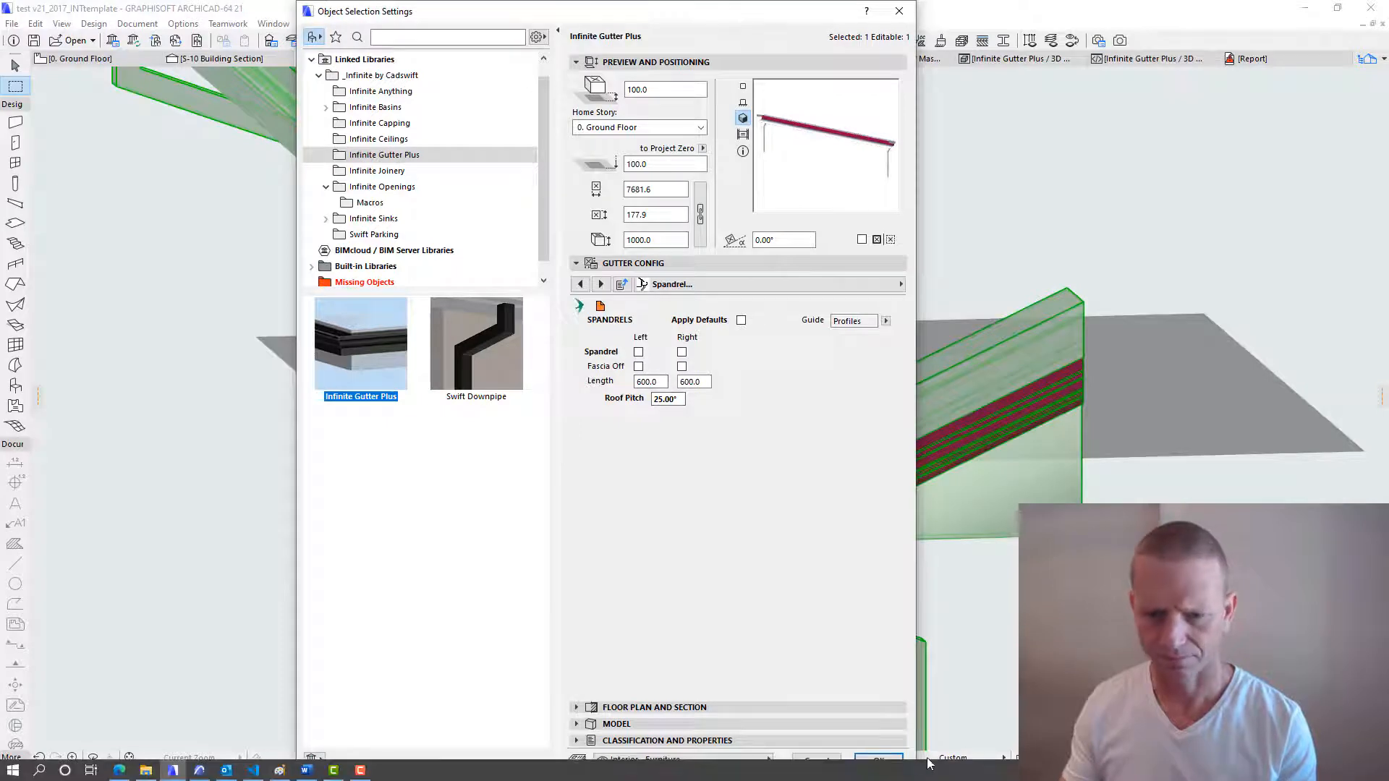
click(878, 759)
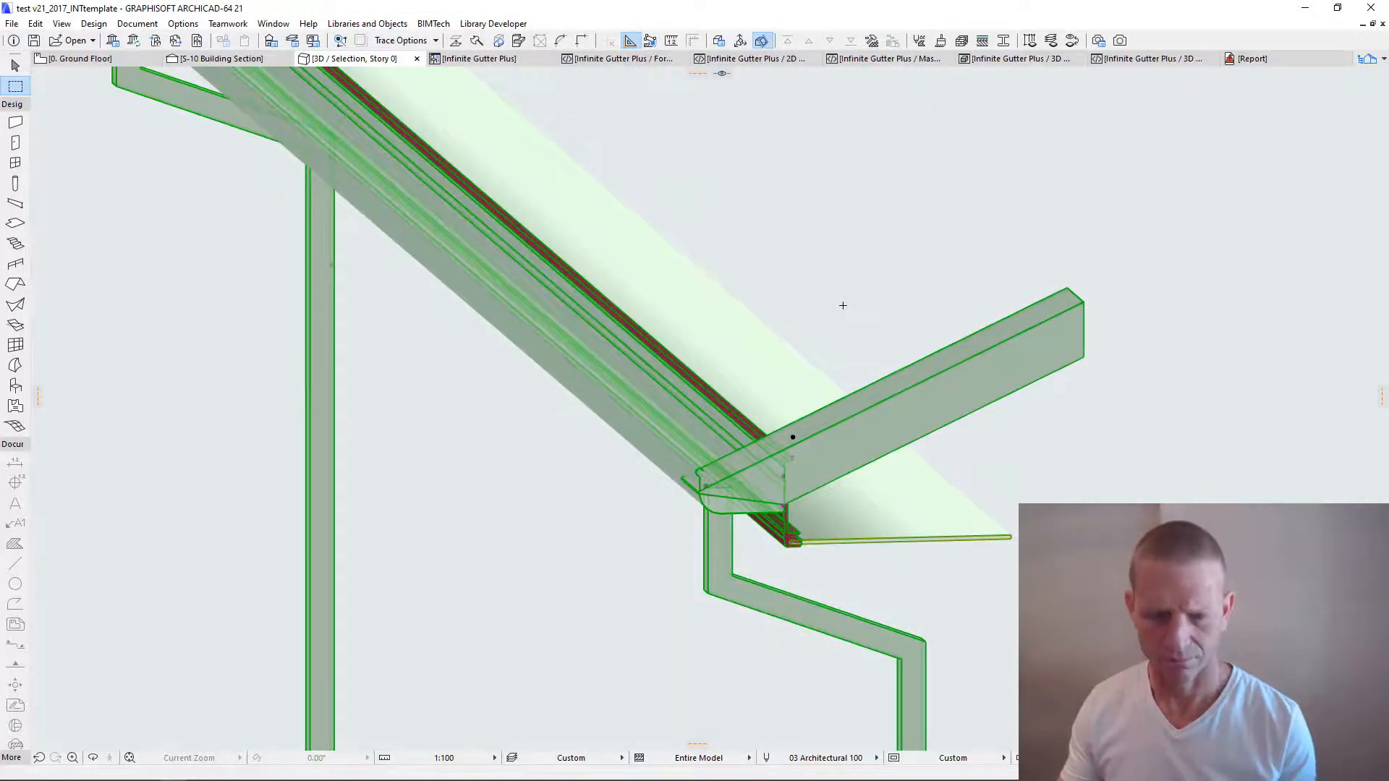
Step: Turn off both the left and right flashings of the gutter object and deselect it
key(ctrl+t)
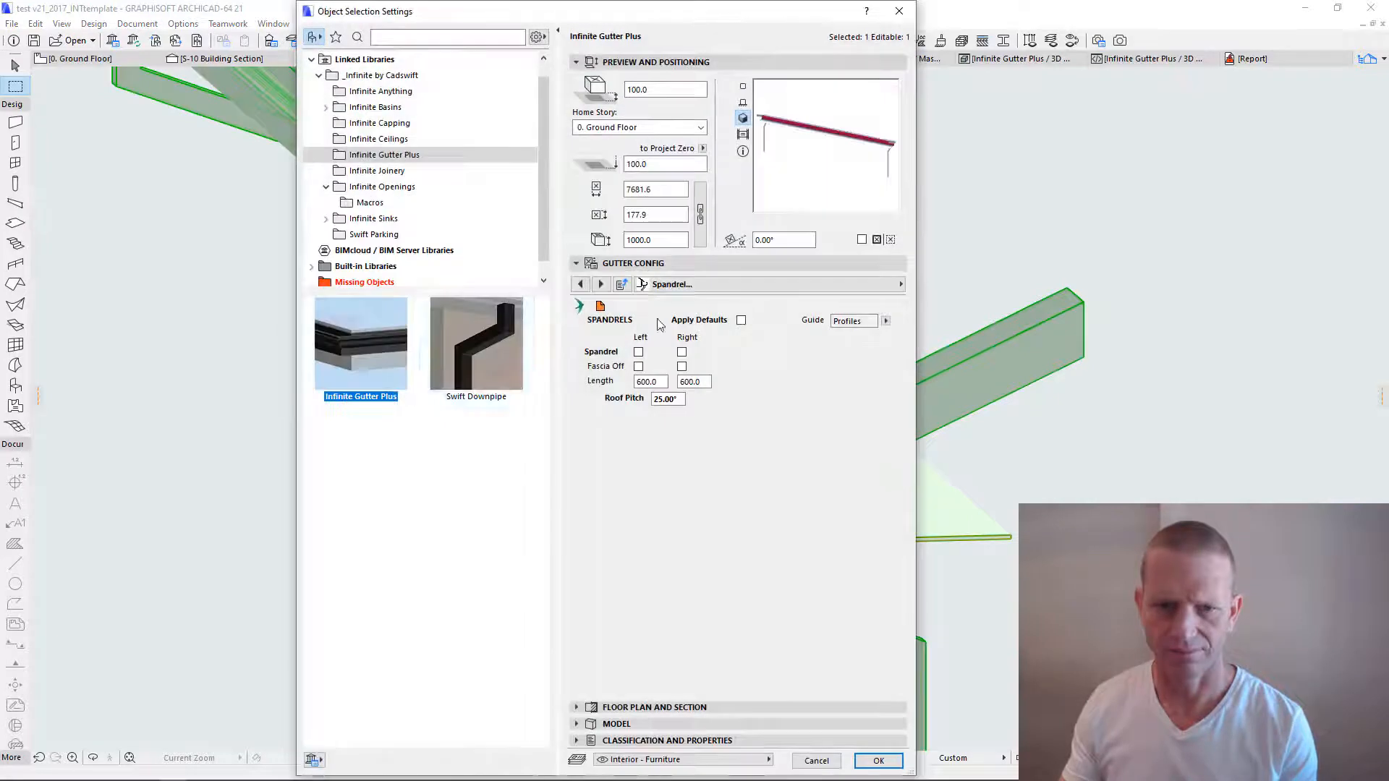
click(766, 285)
click(964, 413)
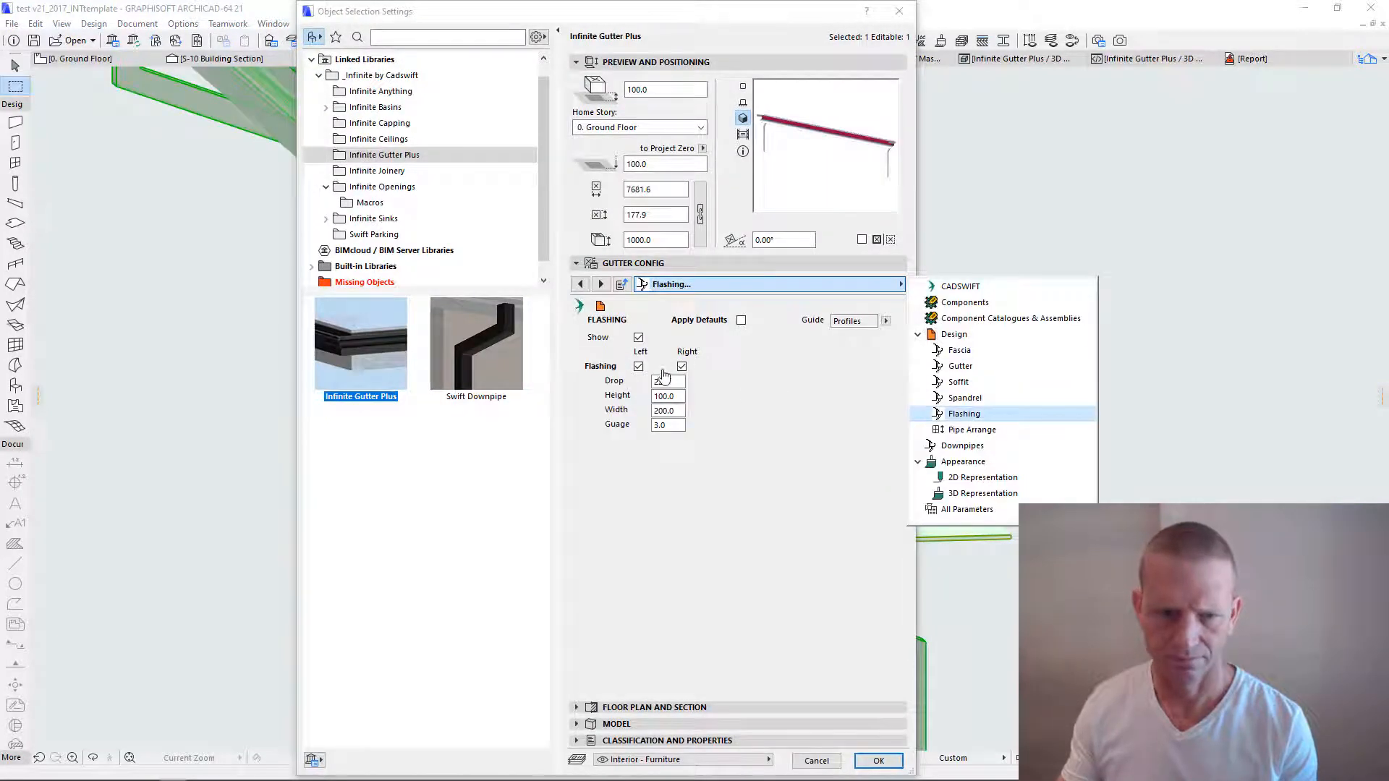
click(639, 367)
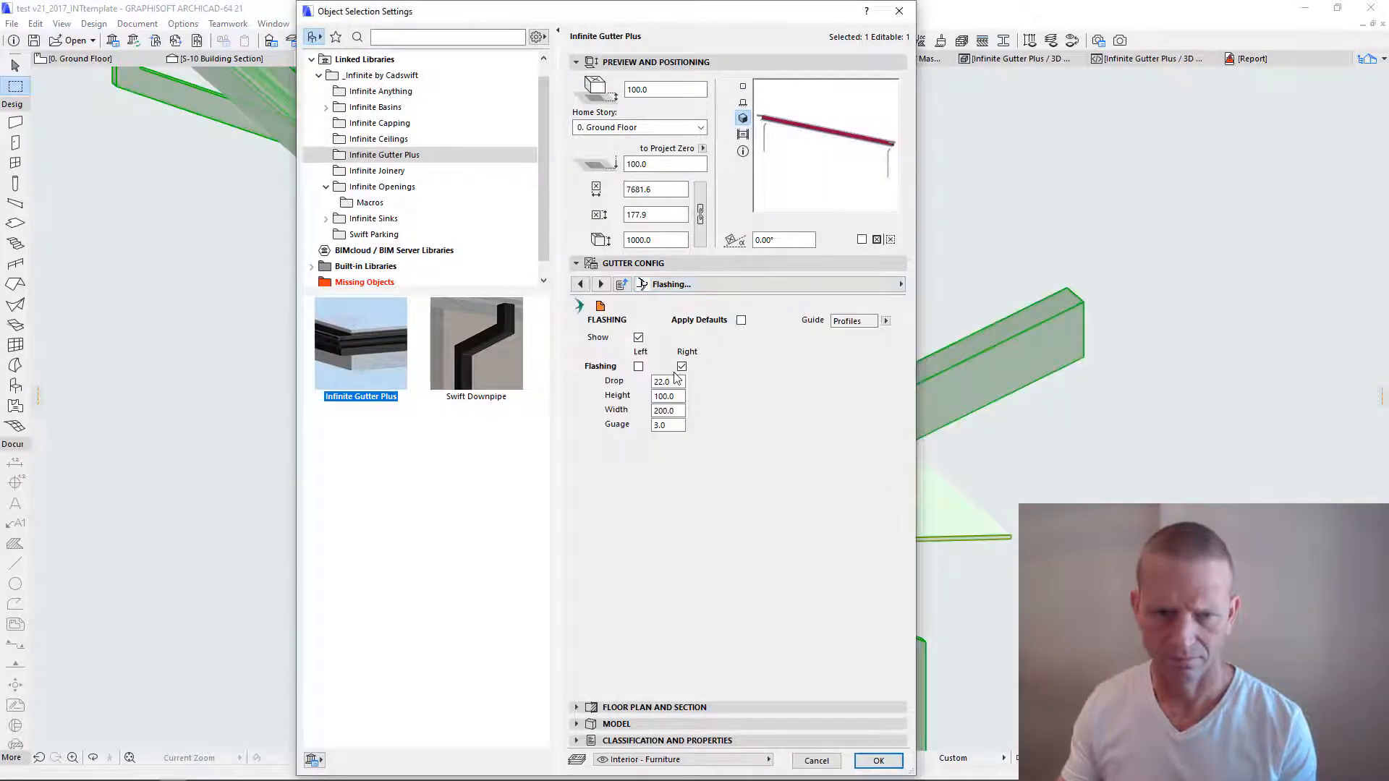
click(682, 367)
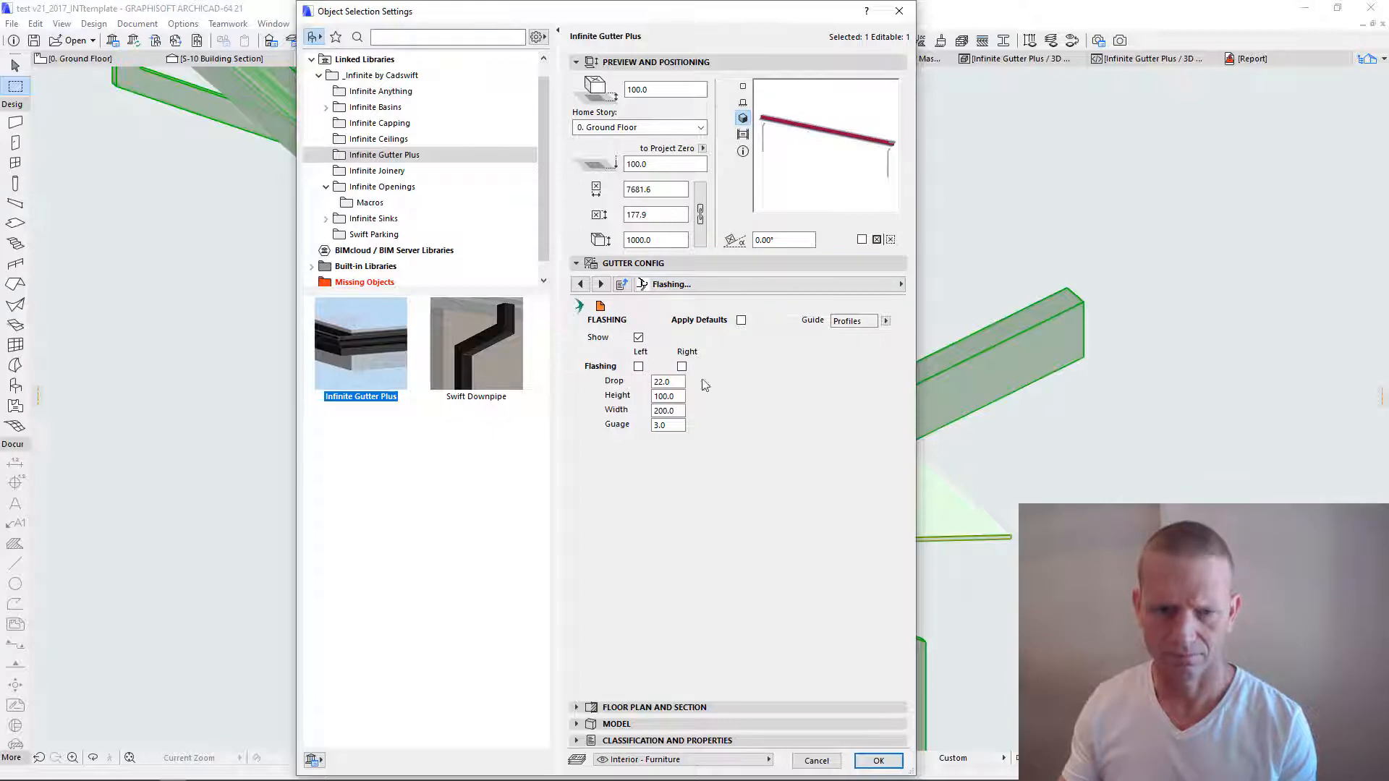
click(880, 759)
key(Escape)
Step: Examine the gutter's exposed end profile and how the soffit sheet sits in the fascia groove
scroll(803, 518, up, 2)
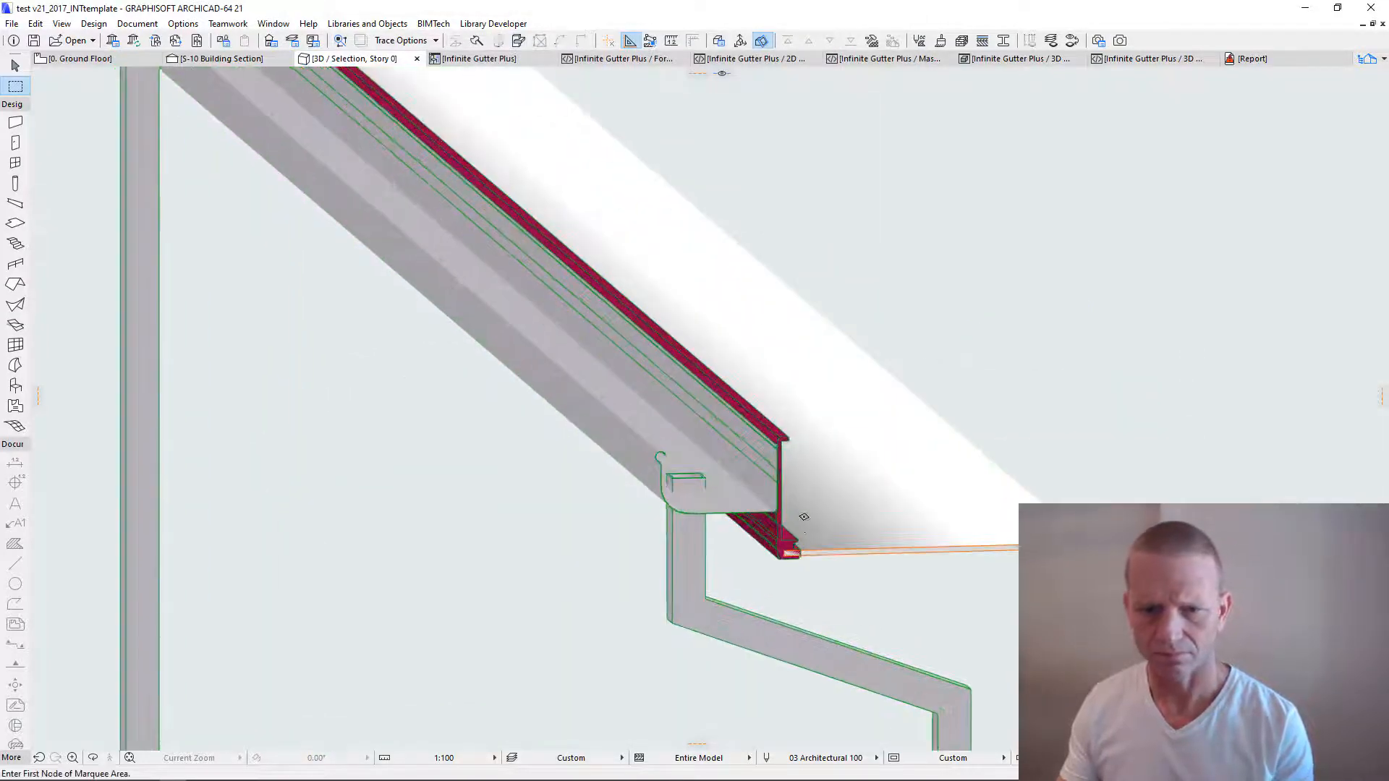
shift+middle_drag(803, 518, 749, 517)
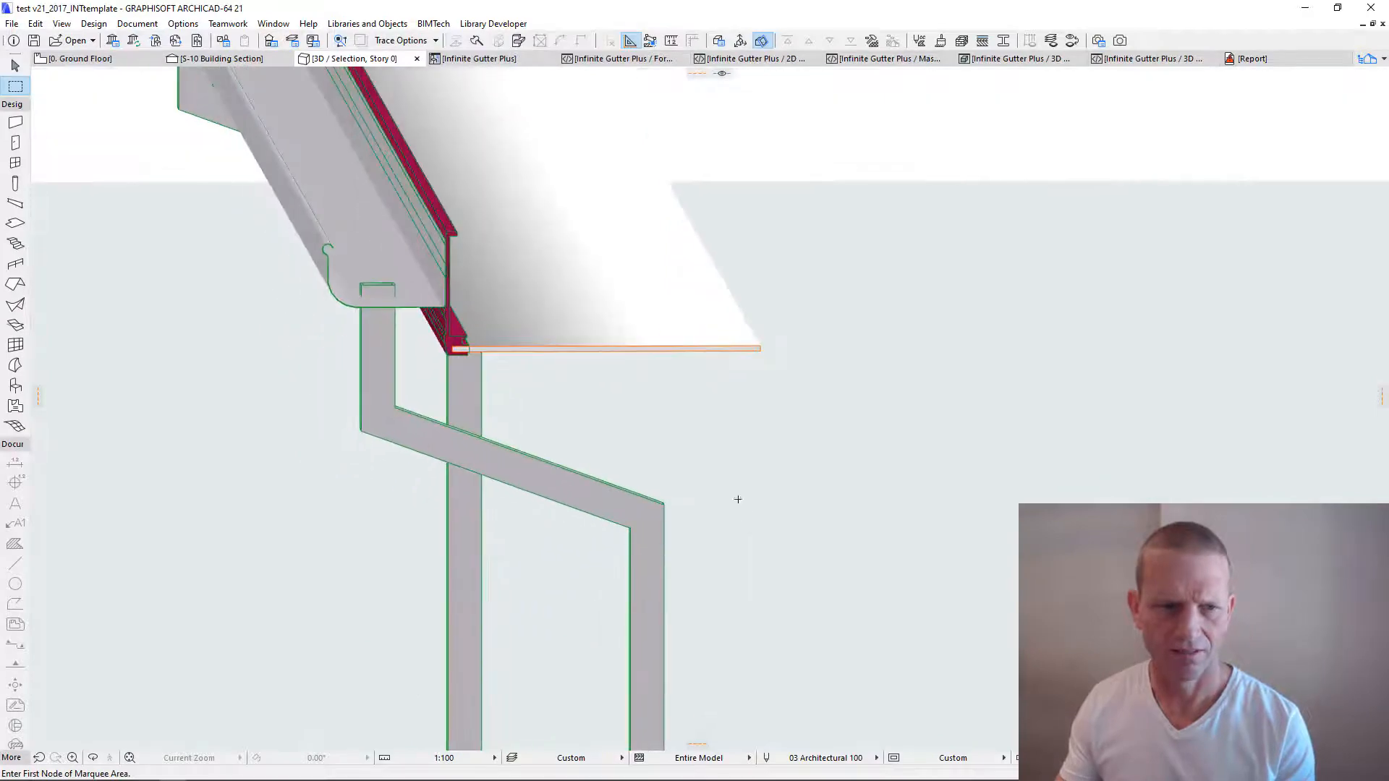
scroll(478, 304, up, 5)
middle_drag(423, 287, 1000, 464)
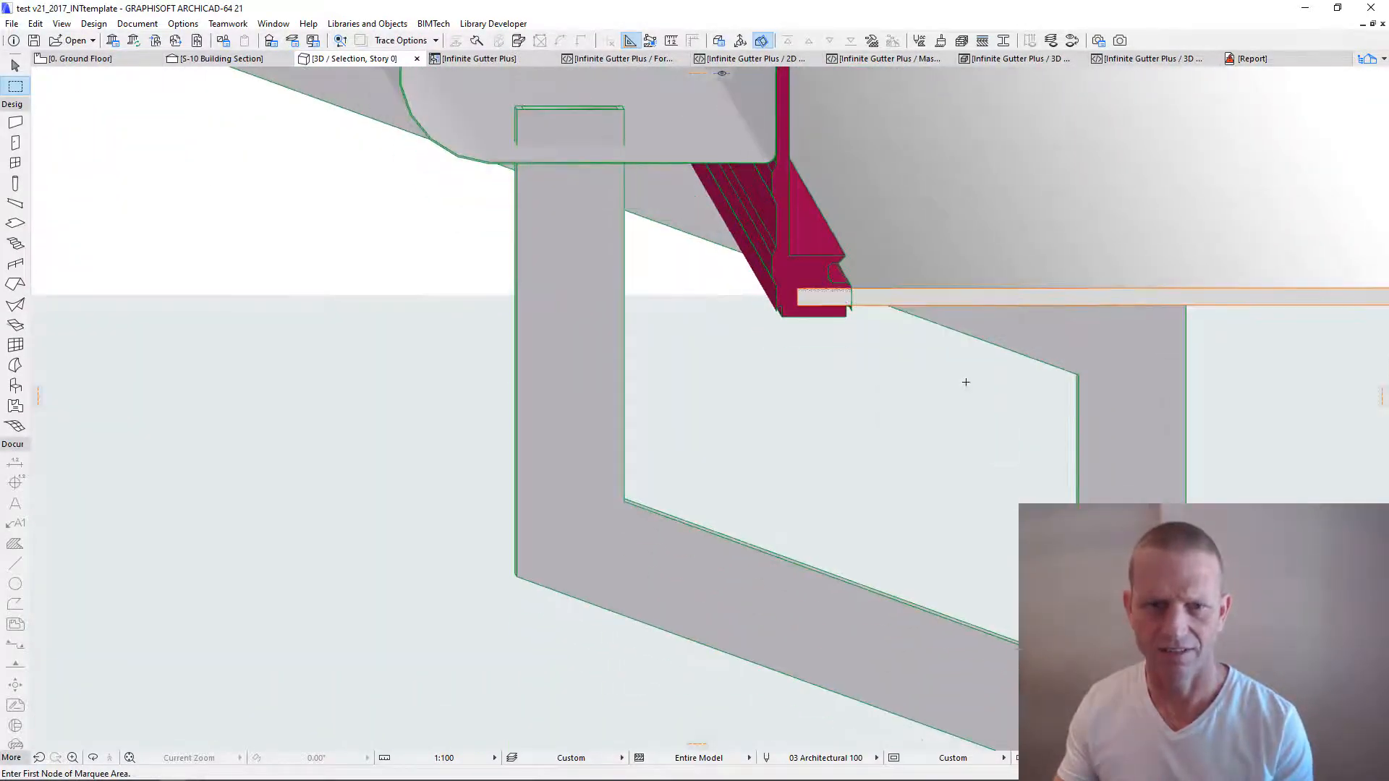
middle_drag(803, 314, 776, 500)
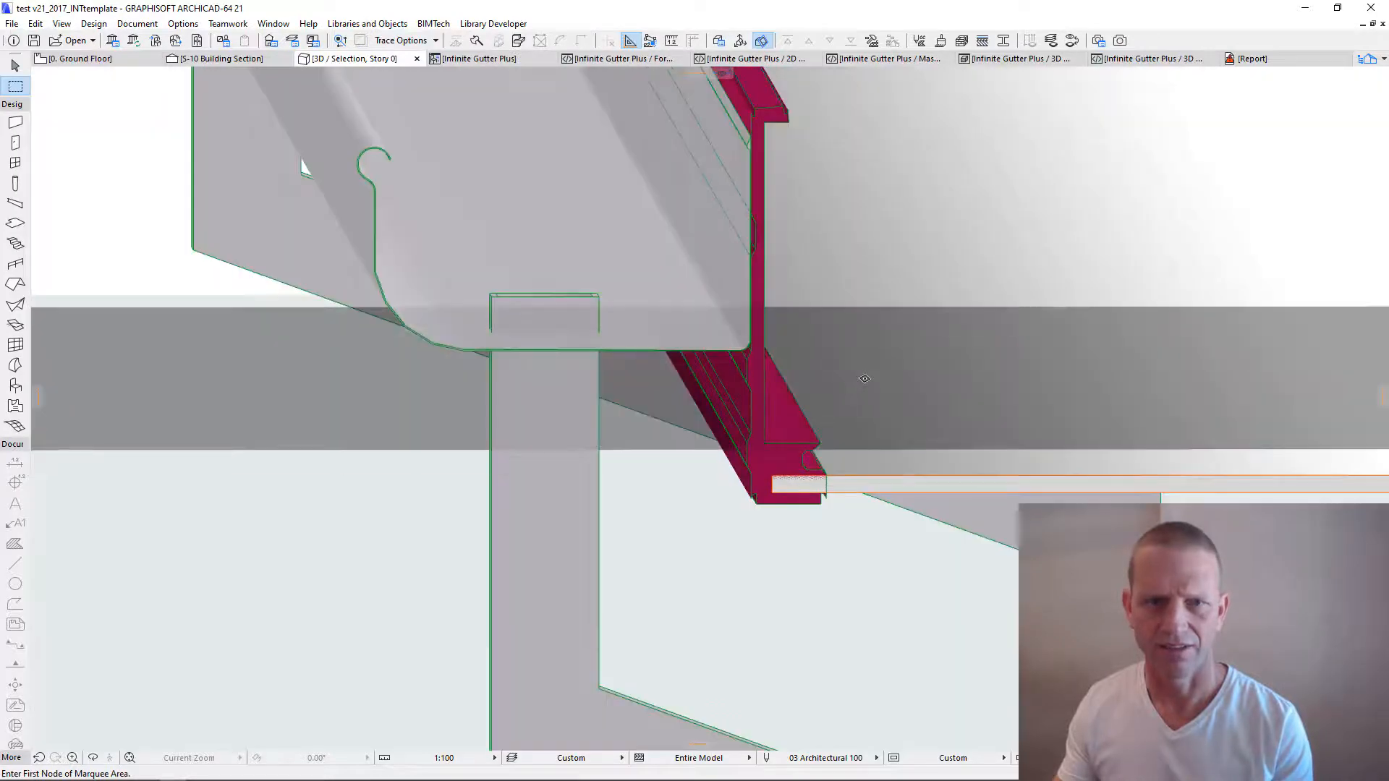
scroll(821, 452, down, 7)
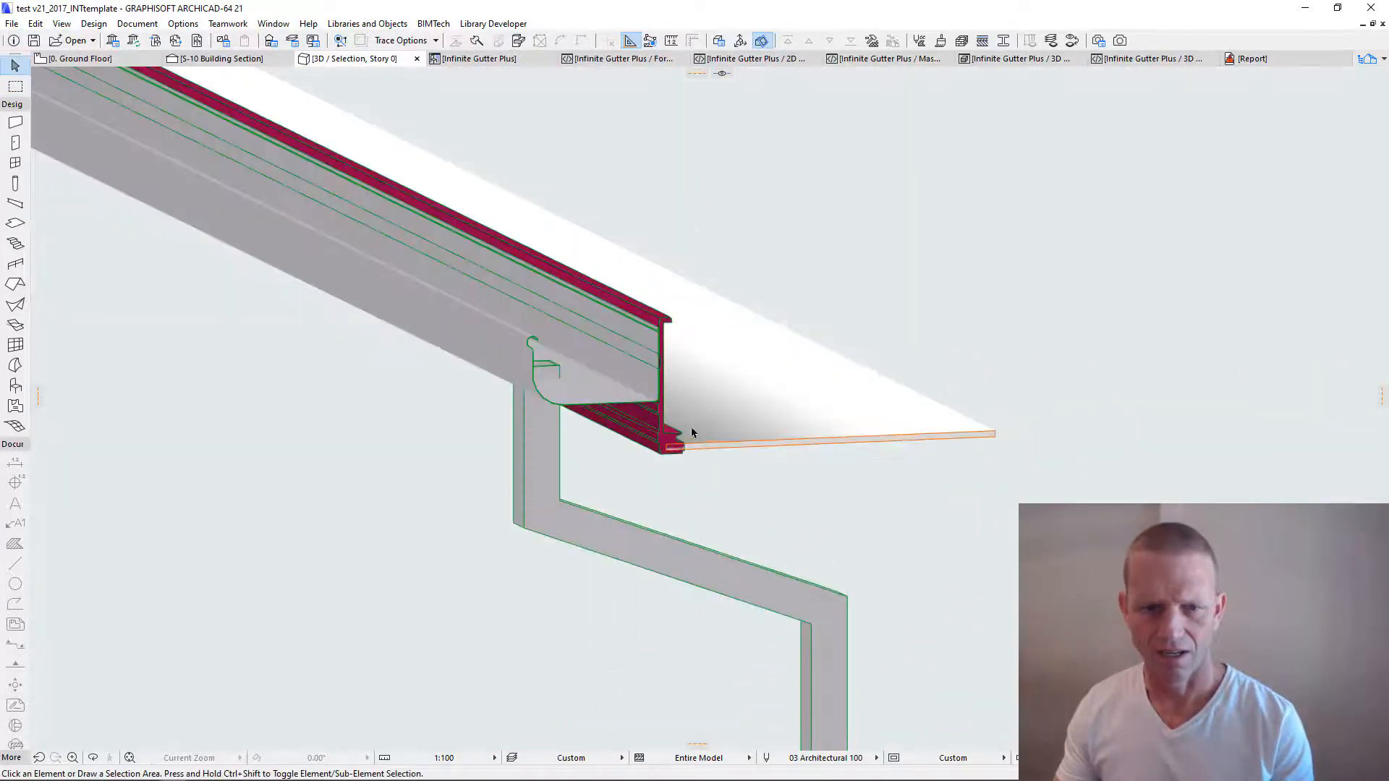
scroll(692, 430, up, 2)
scroll(731, 472, up, 1)
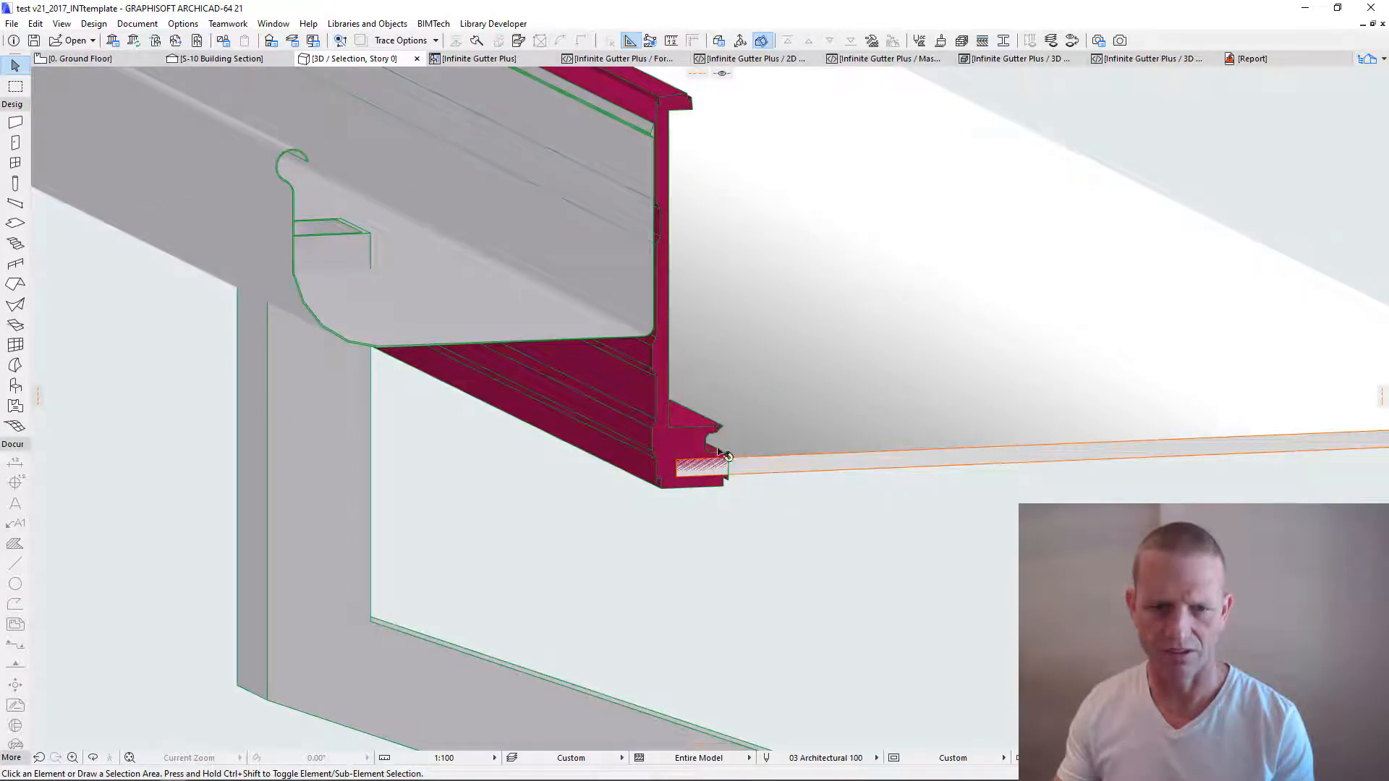
Step: Set the soffit's fascia position (s1) to 32 in the gutter object's settings
key(ctrl+a)
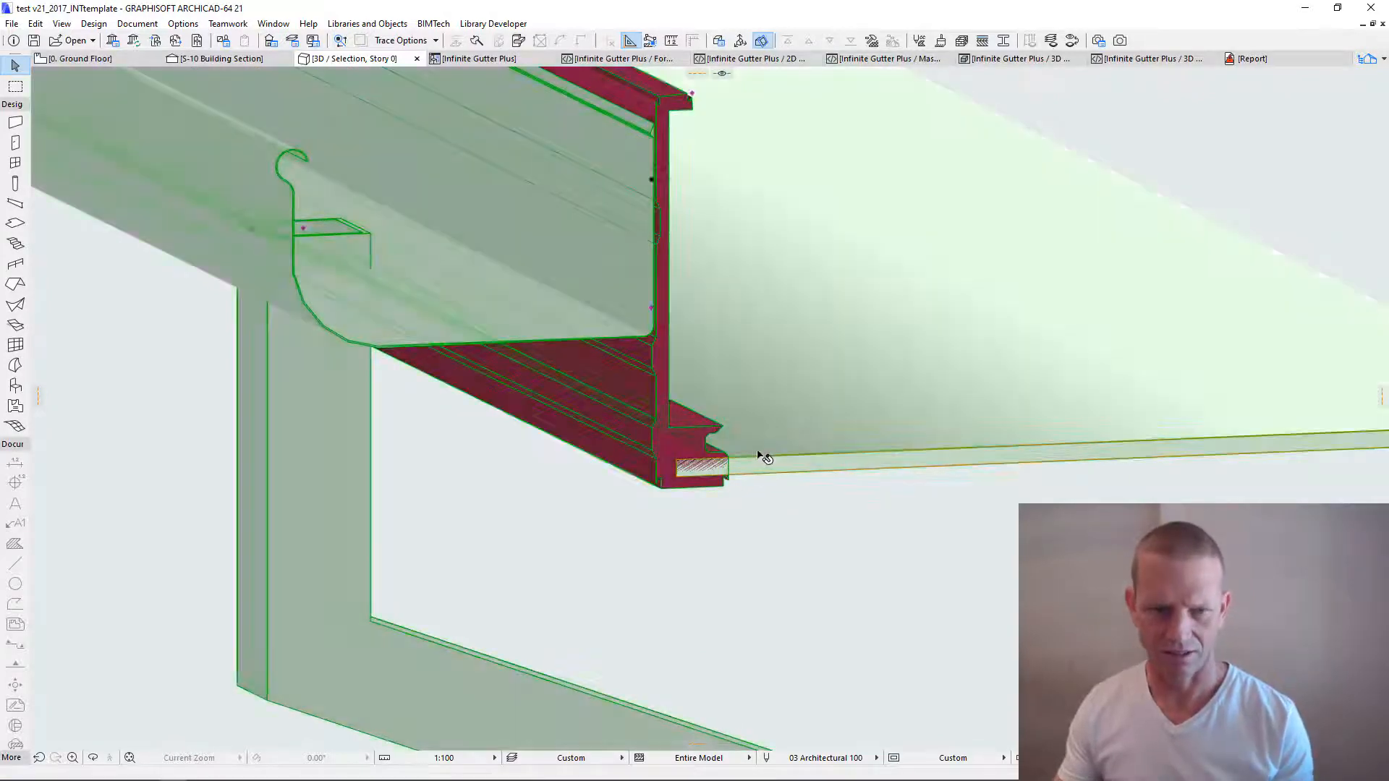
double_click(706, 492)
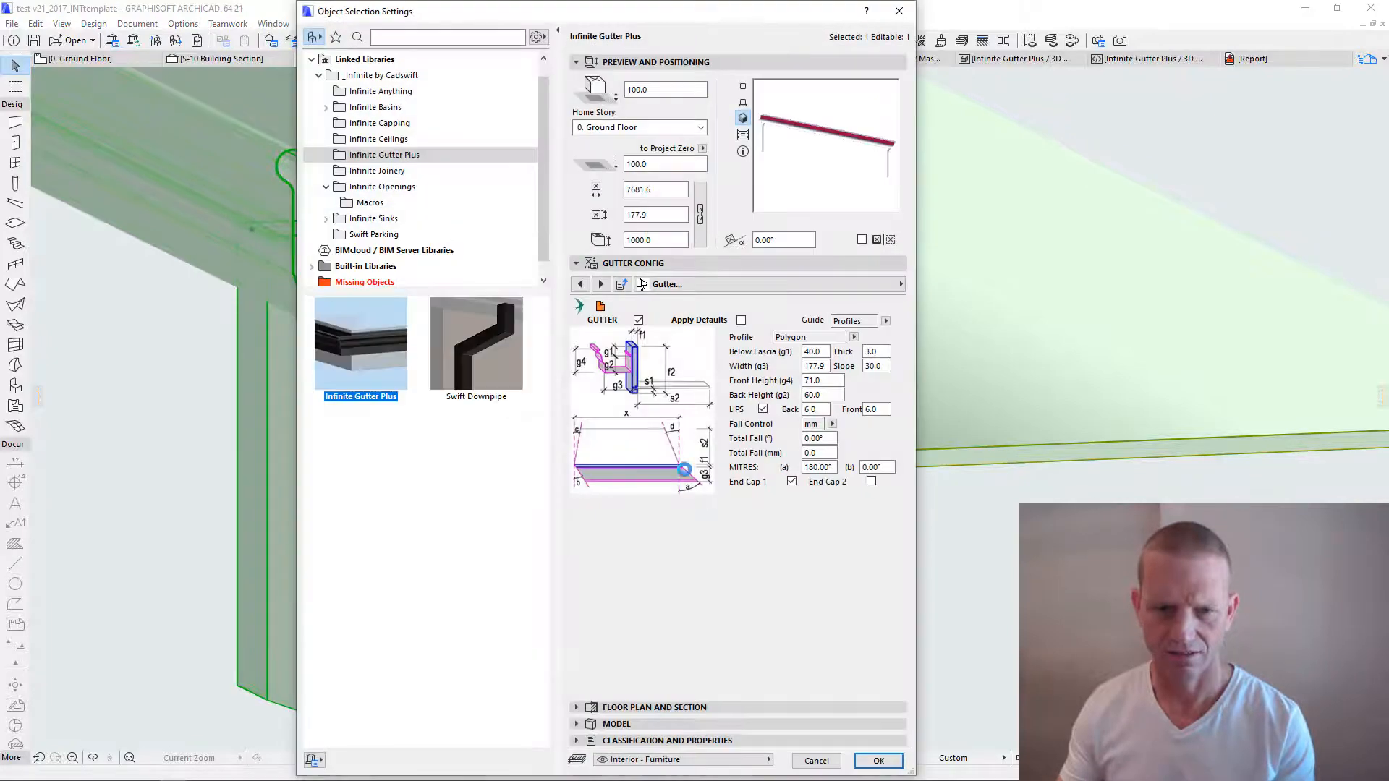
click(760, 289)
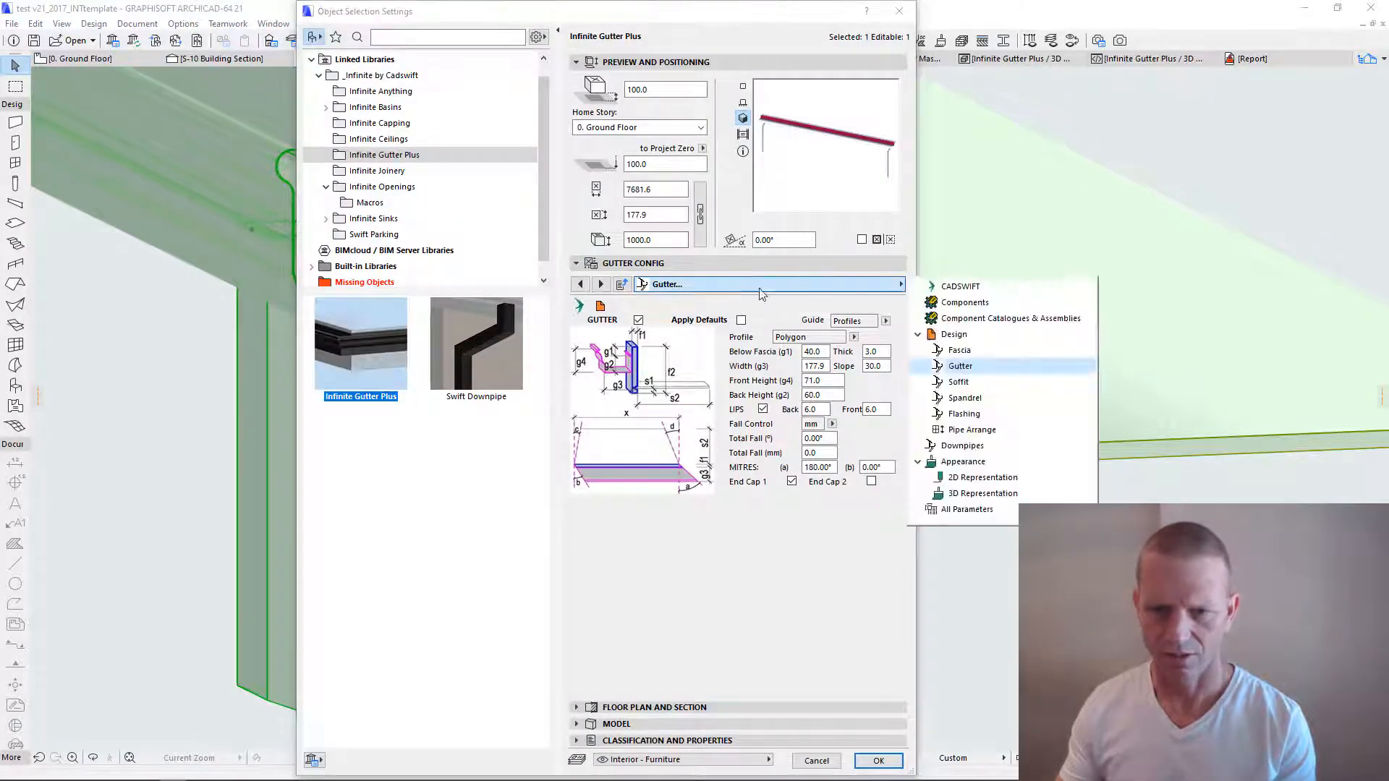
click(959, 382)
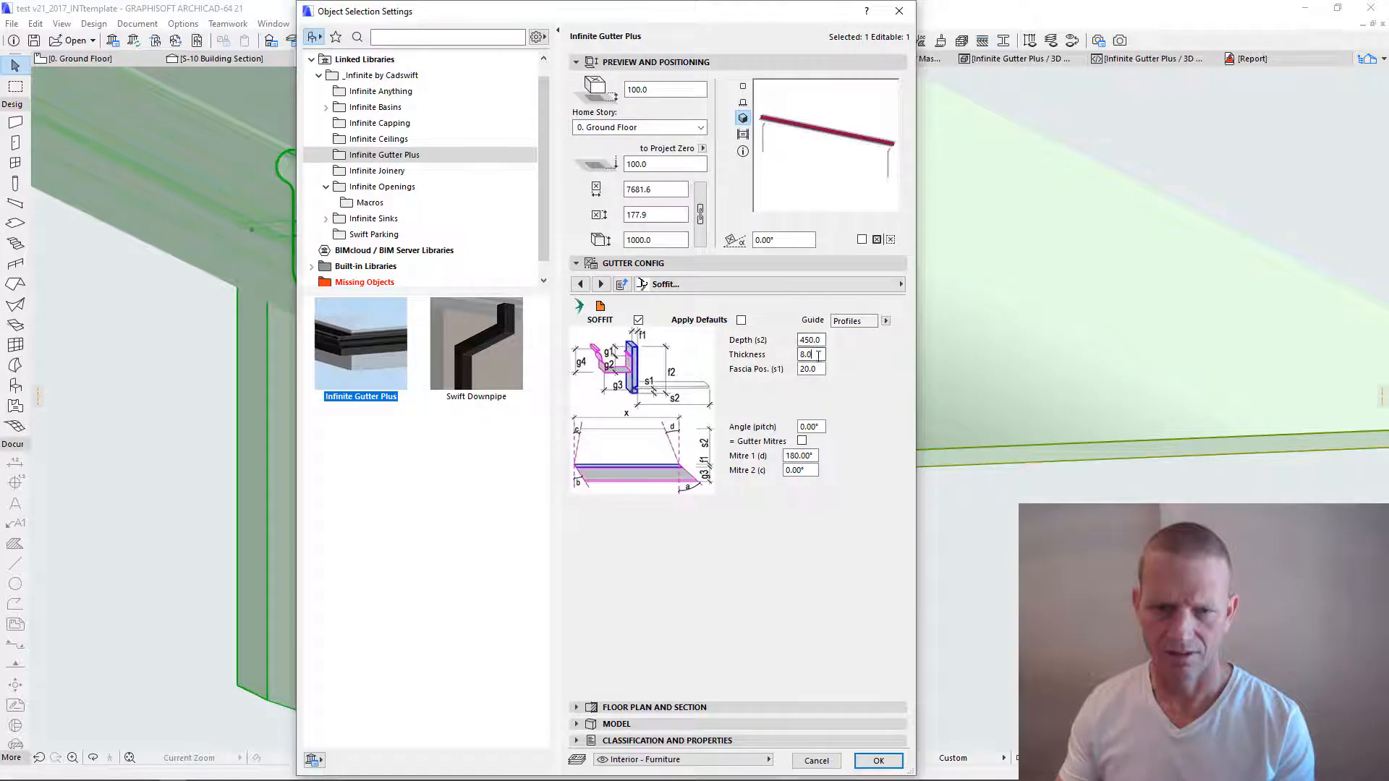
key(Tab)
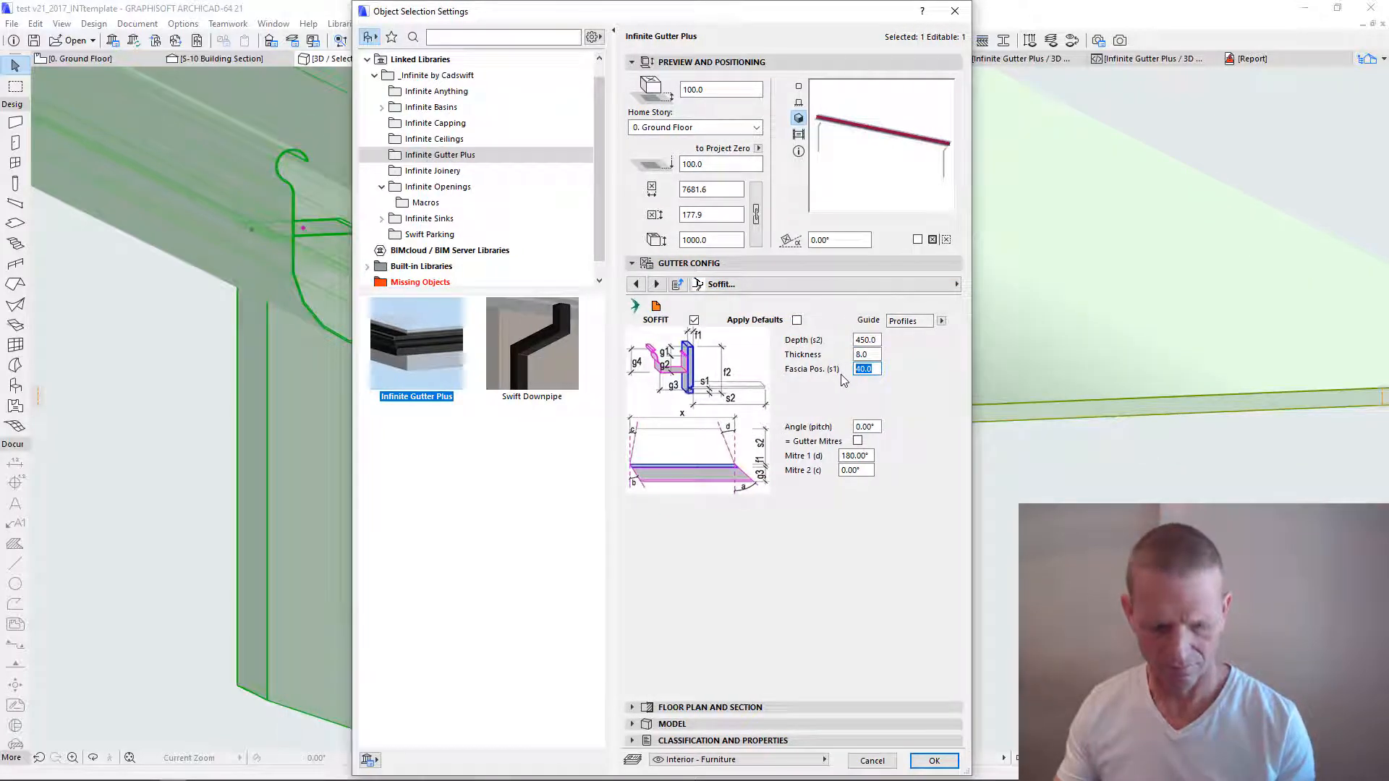
text(32)
click(919, 764)
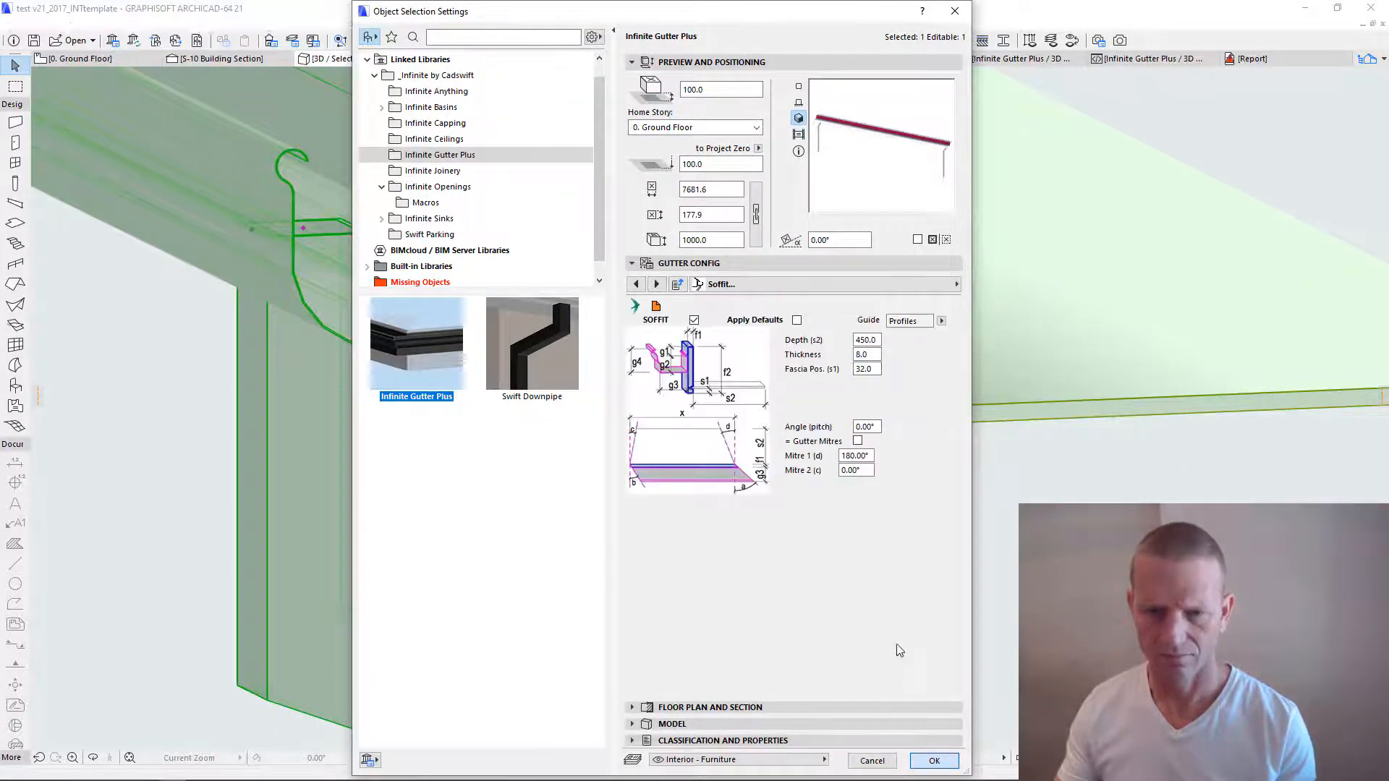
Step: Check the soffit's fit in the fascia, and compare the object's dedicated Fascia settings with its expanded Fascia component
scroll(735, 445, up, 4)
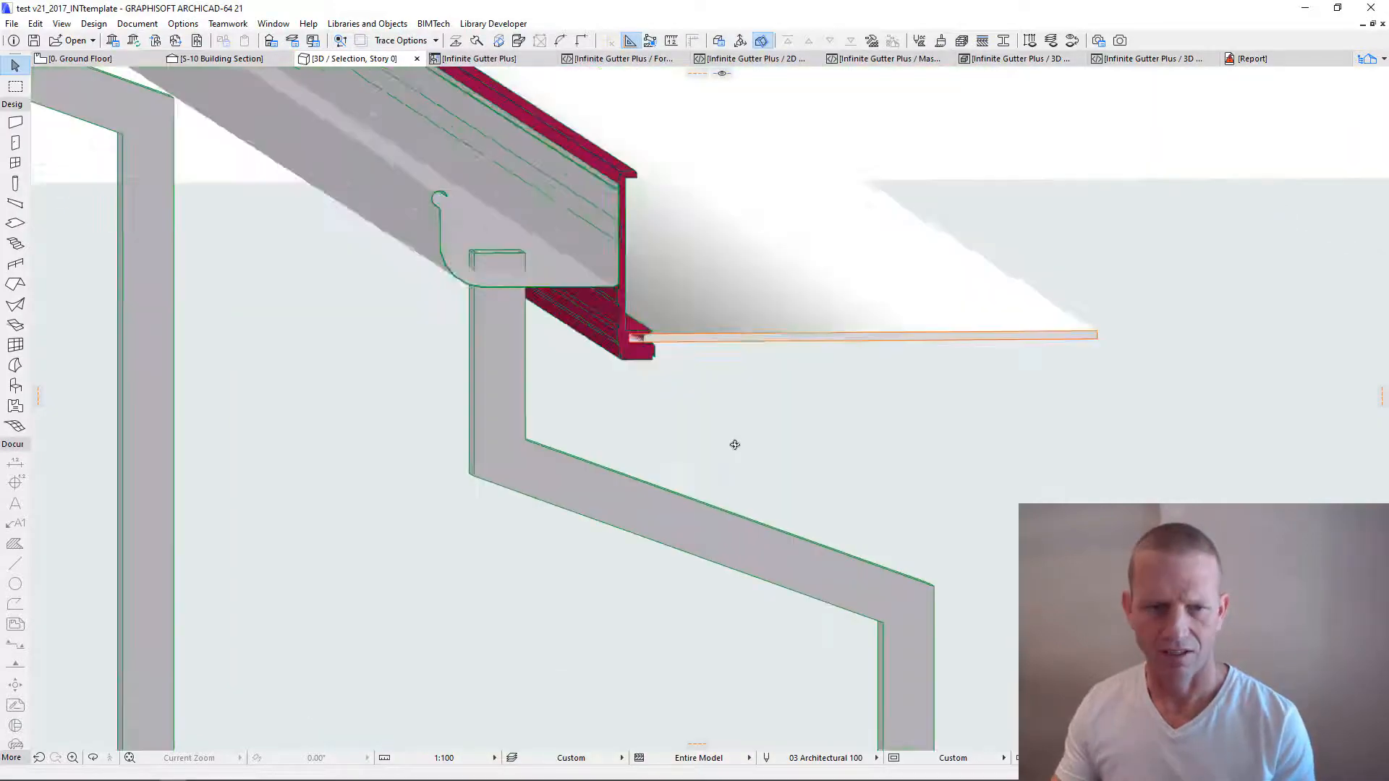
scroll(731, 445, down, 3)
shift+middle_drag(698, 450, 623, 453)
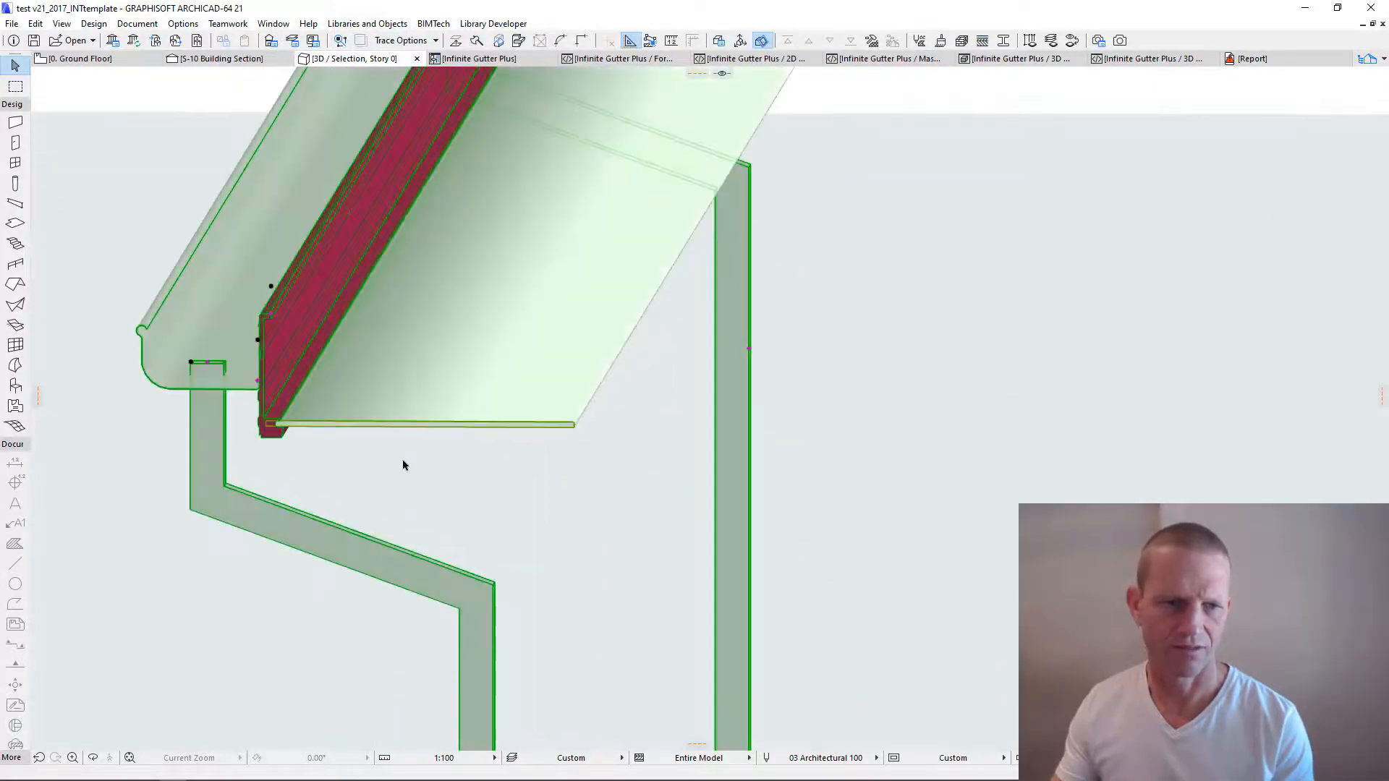
middle_drag(404, 465, 757, 546)
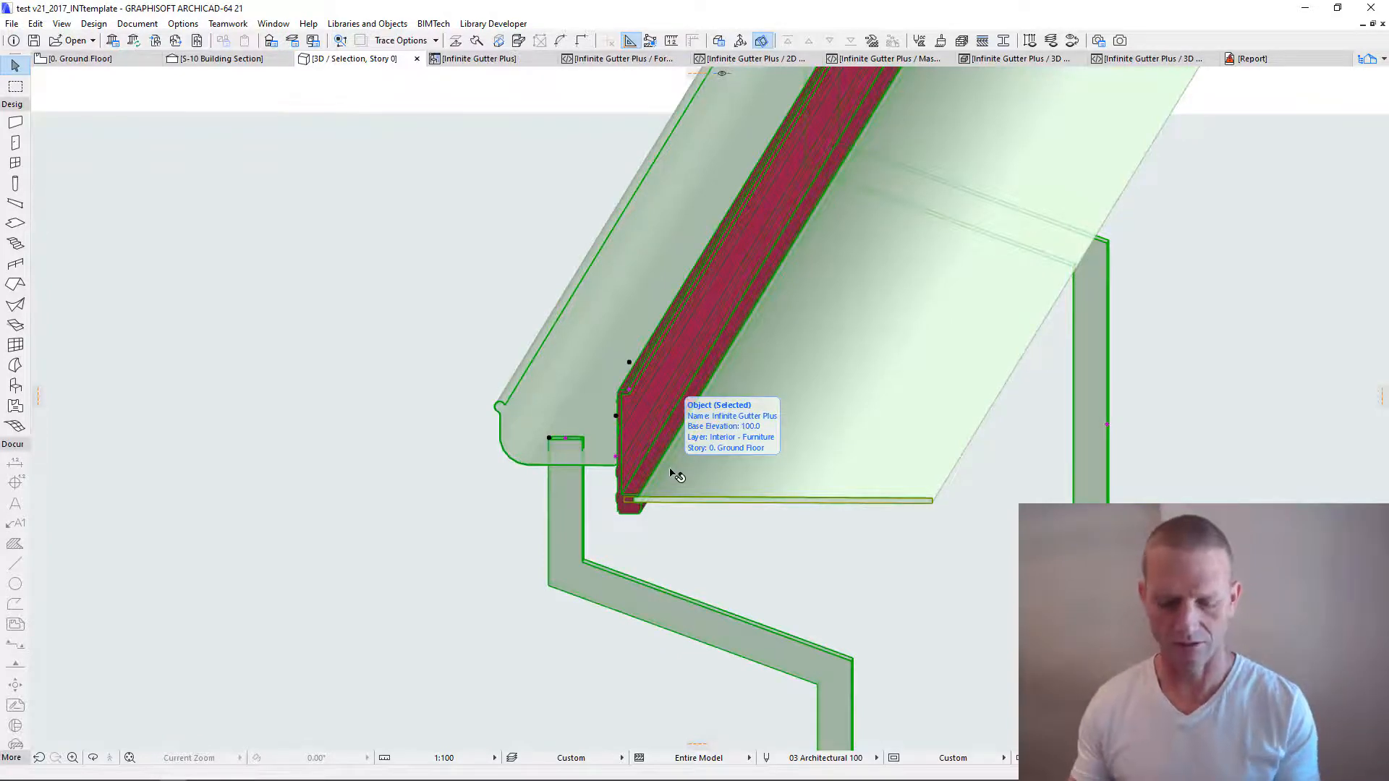
double_click(672, 471)
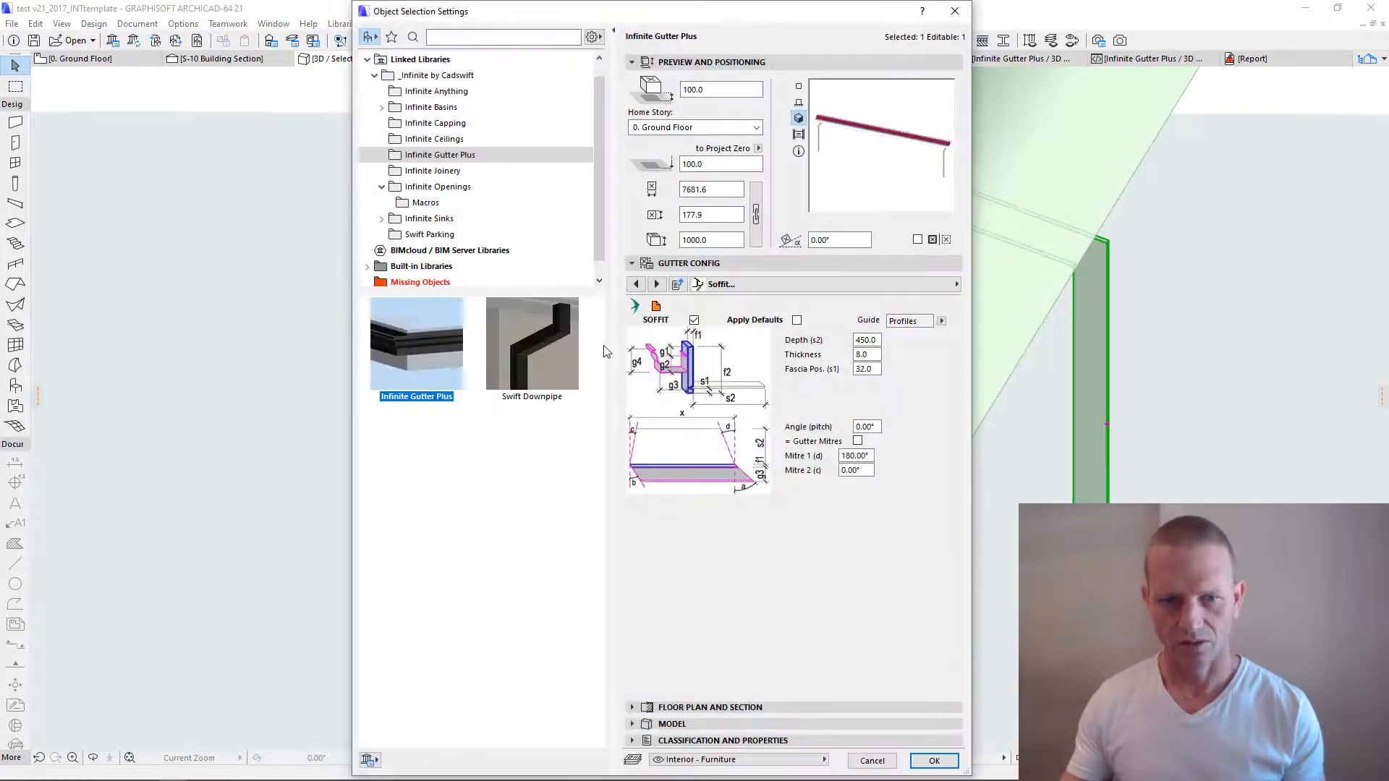
click(658, 306)
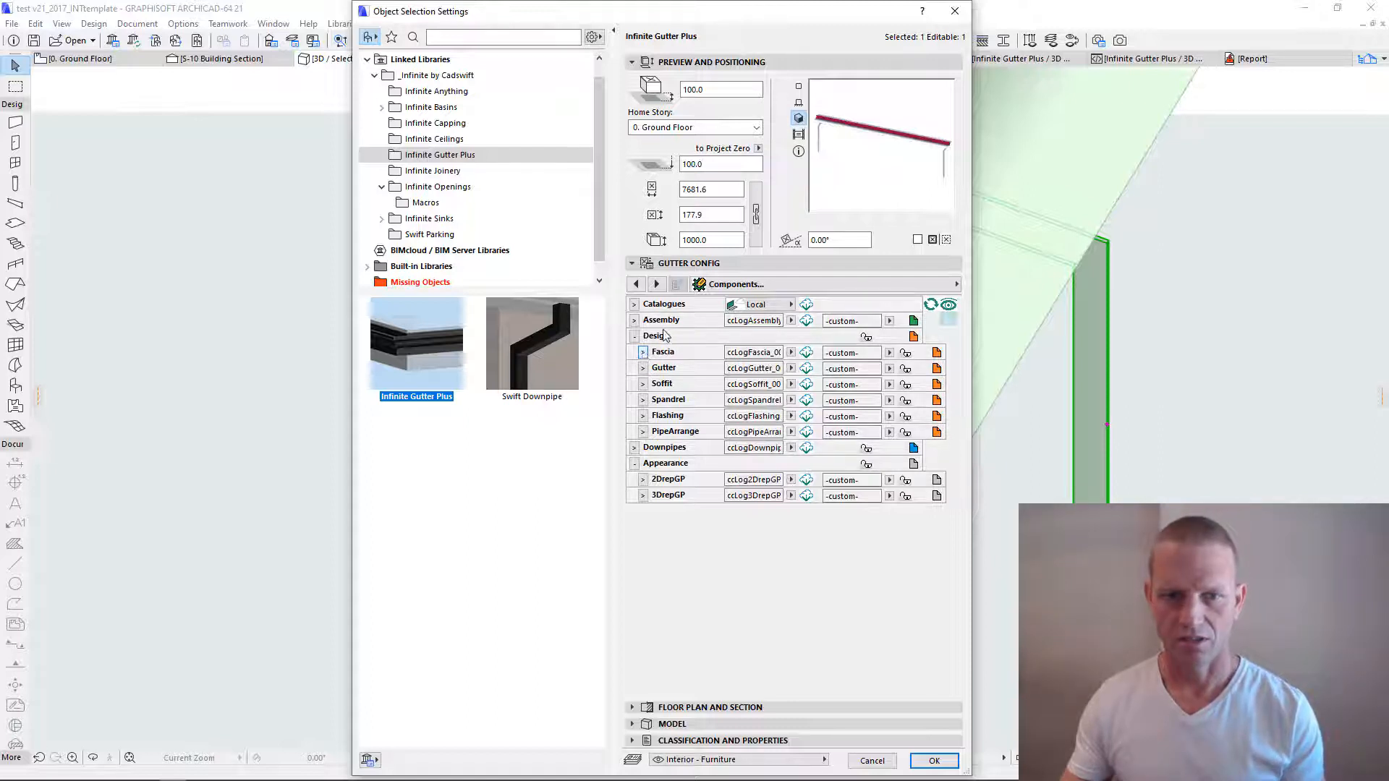
click(644, 352)
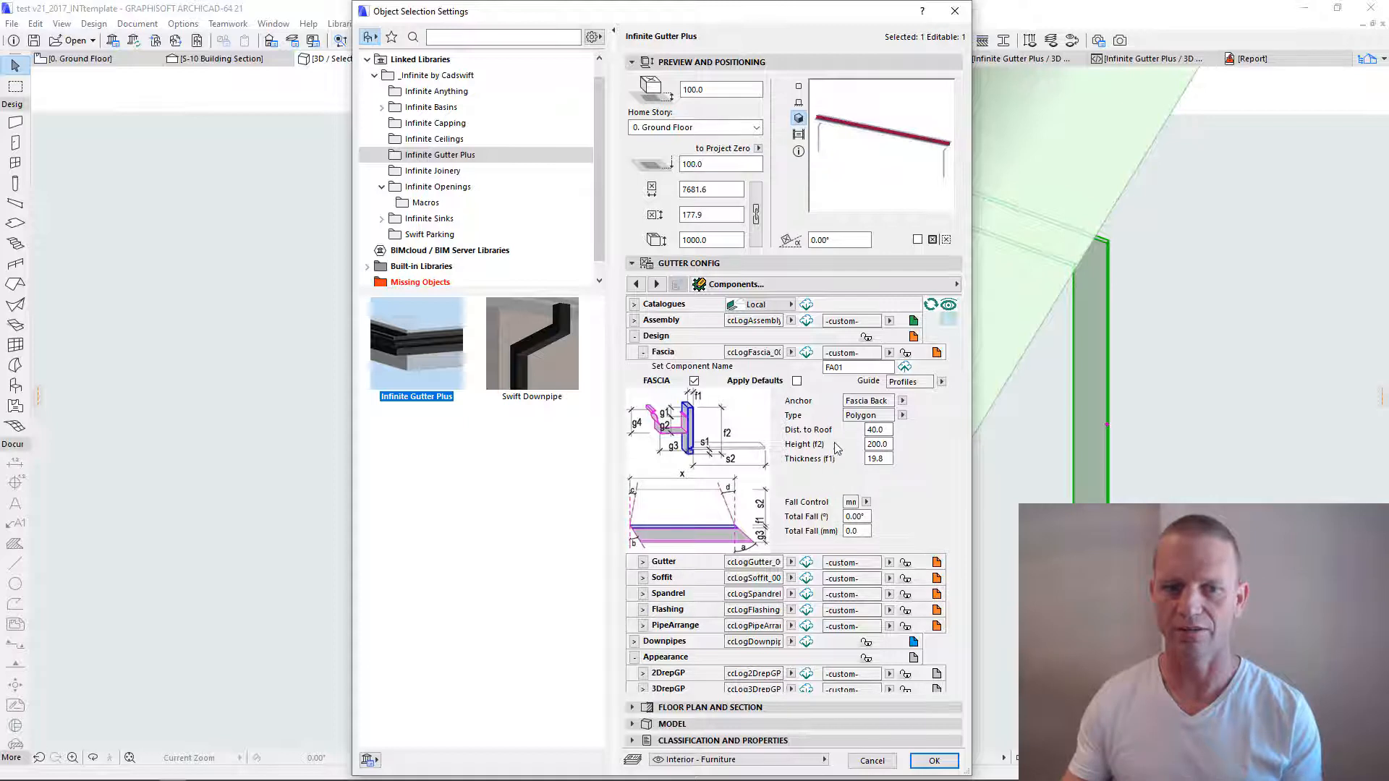
click(938, 353)
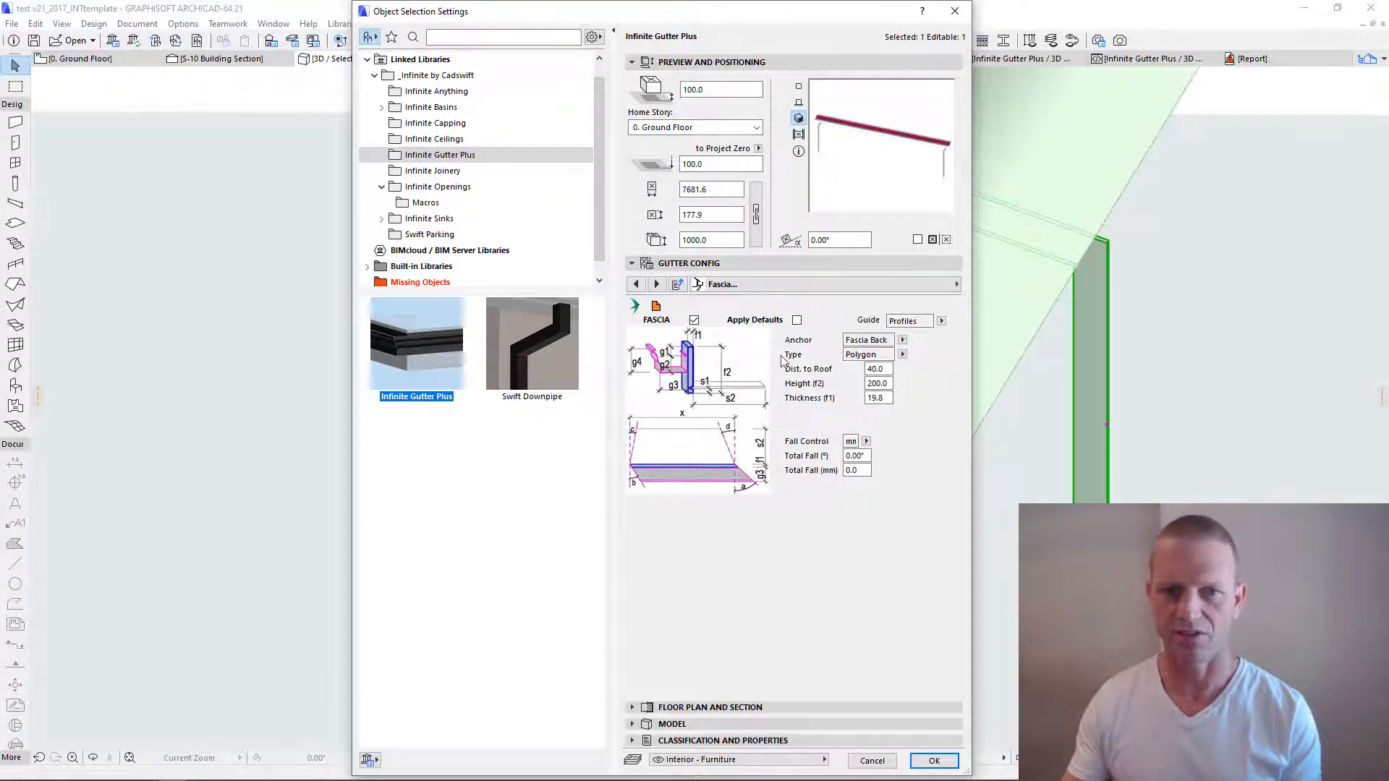
click(677, 285)
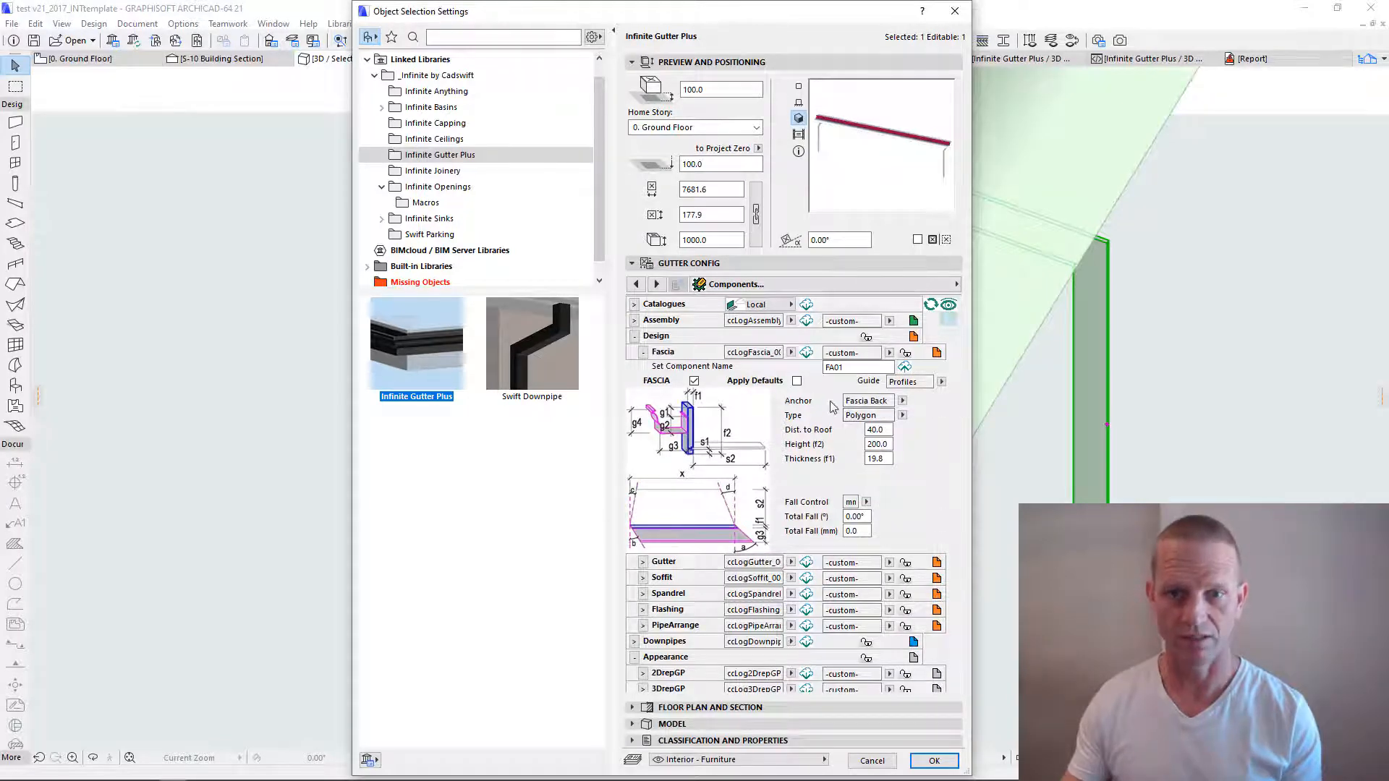
Step: Set the fascia's component name to Profile 1 in the gutter object's settings
click(887, 414)
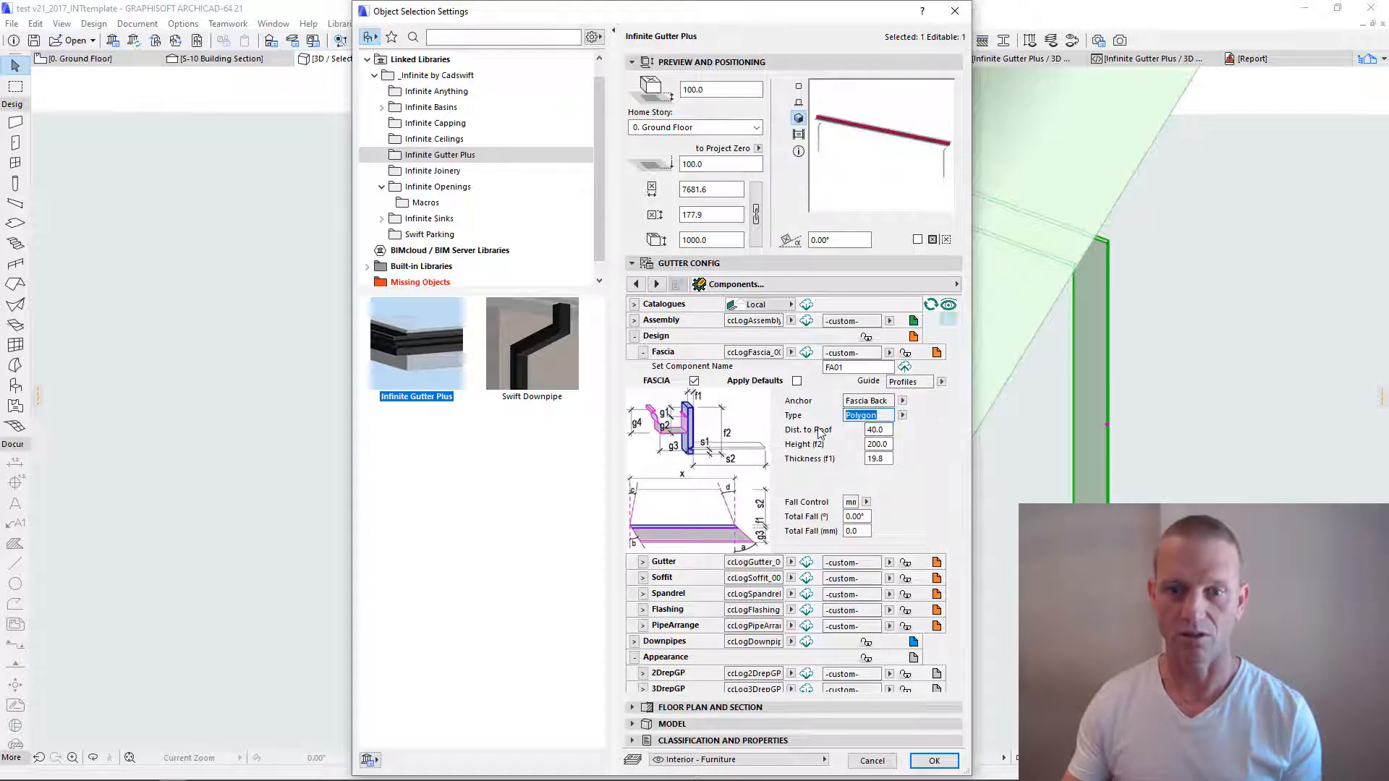
click(858, 367)
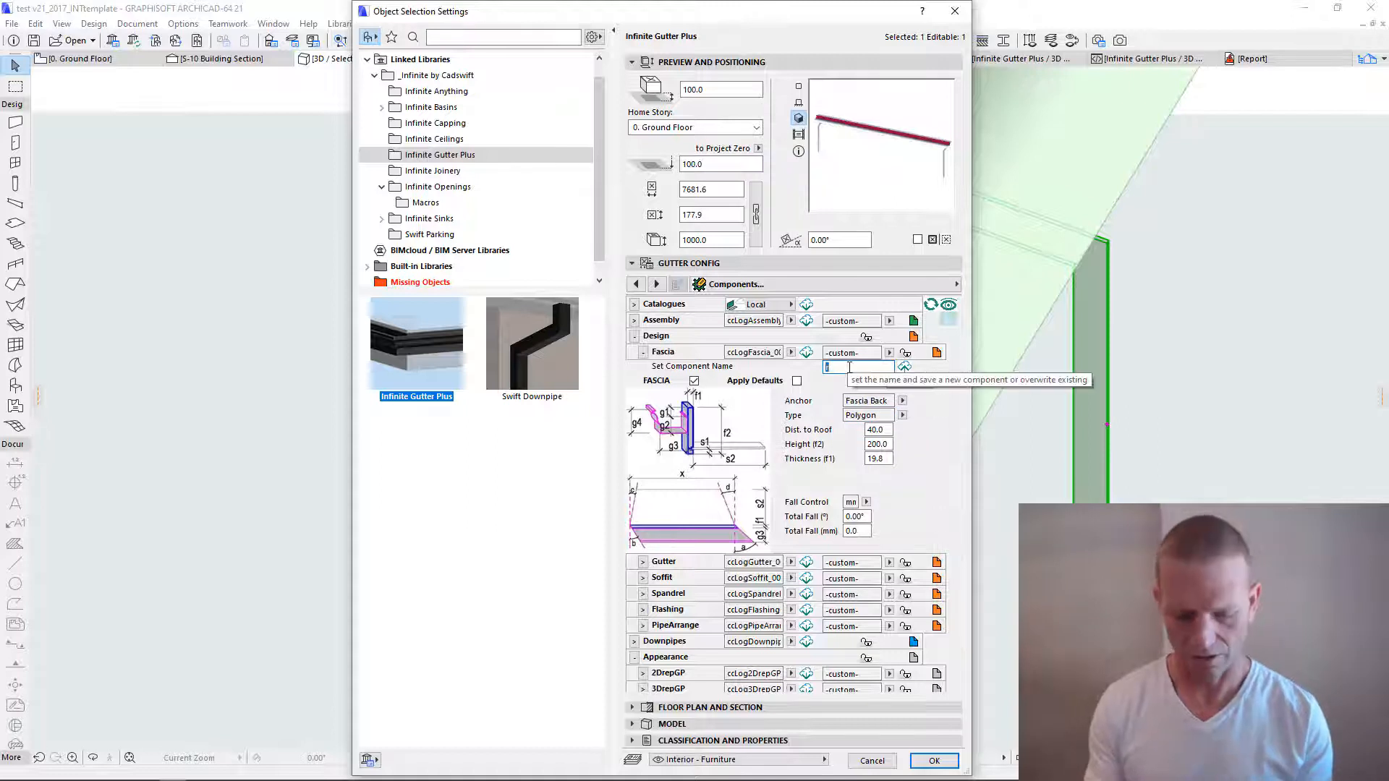
text(Pi)
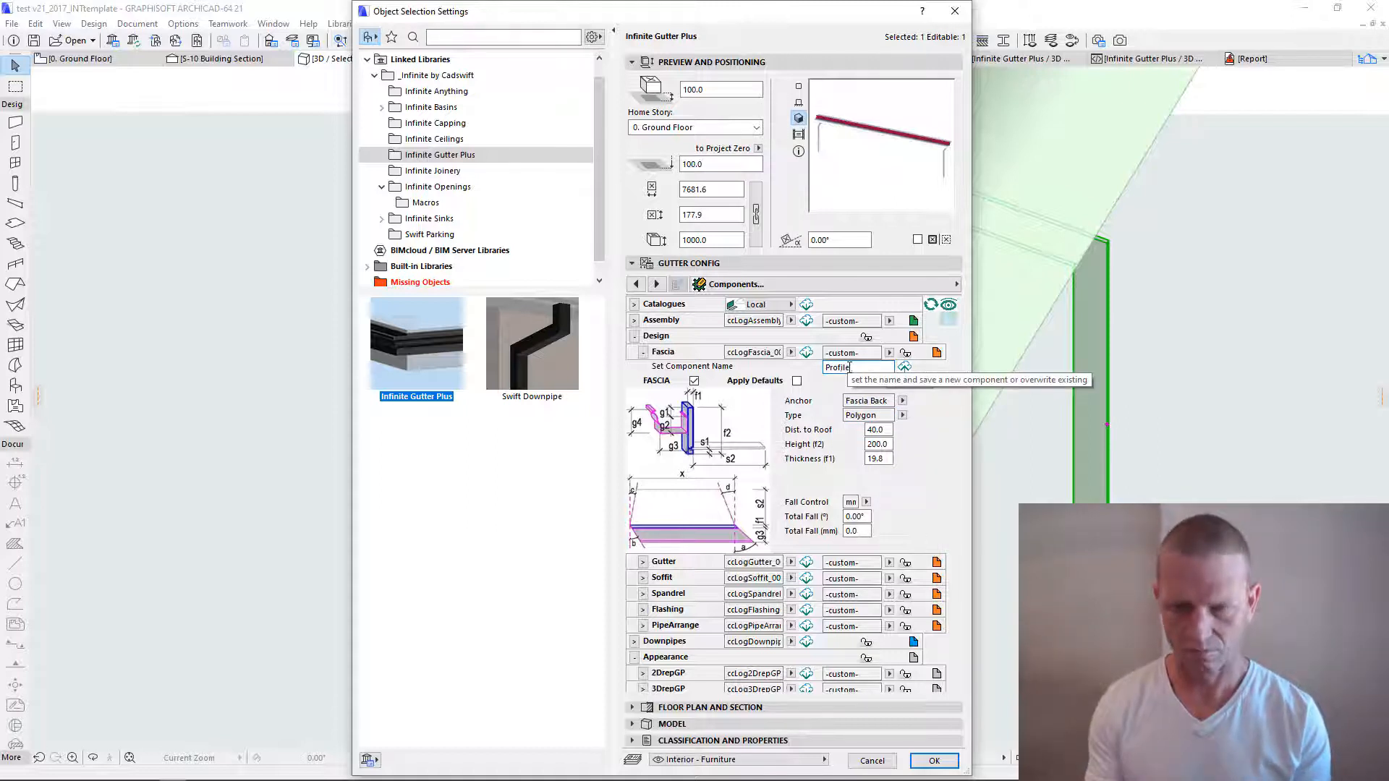
text(ofile 1)
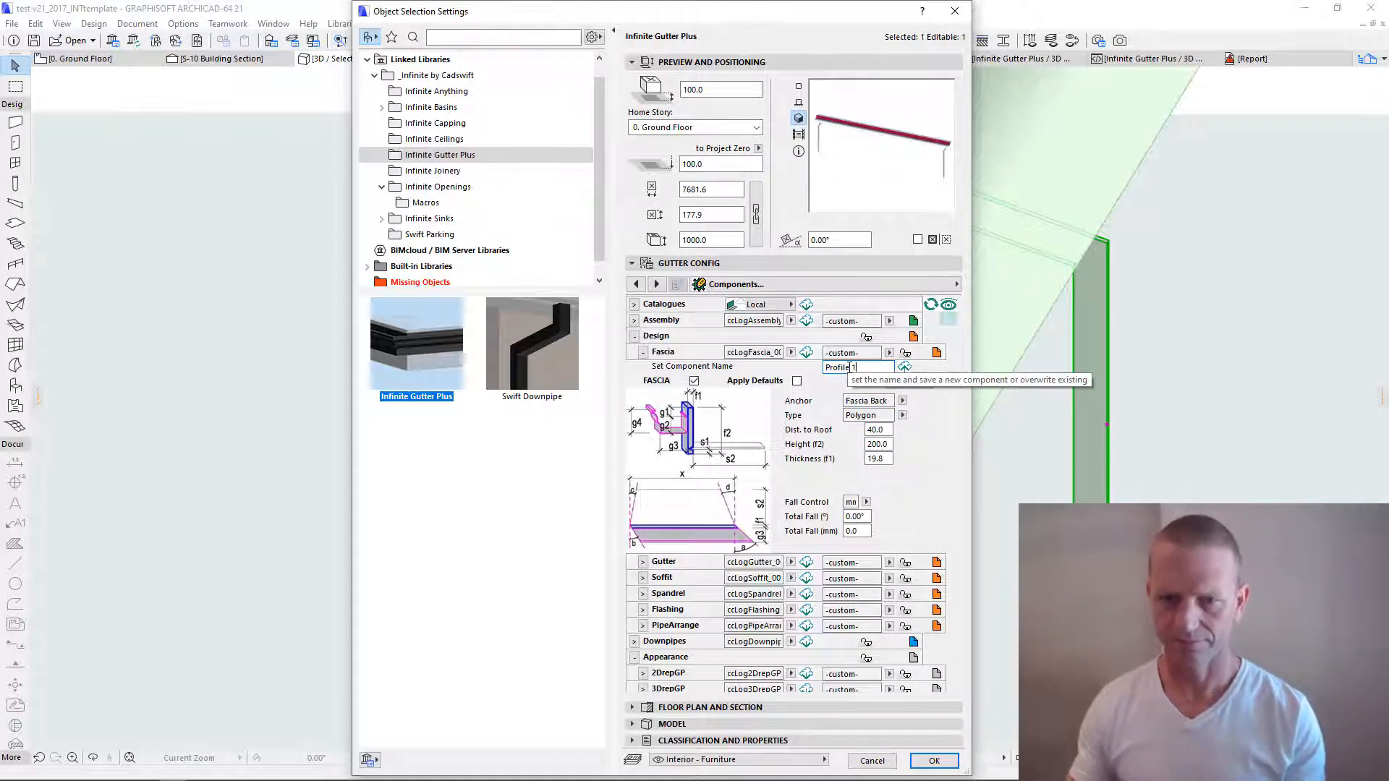
key(Return)
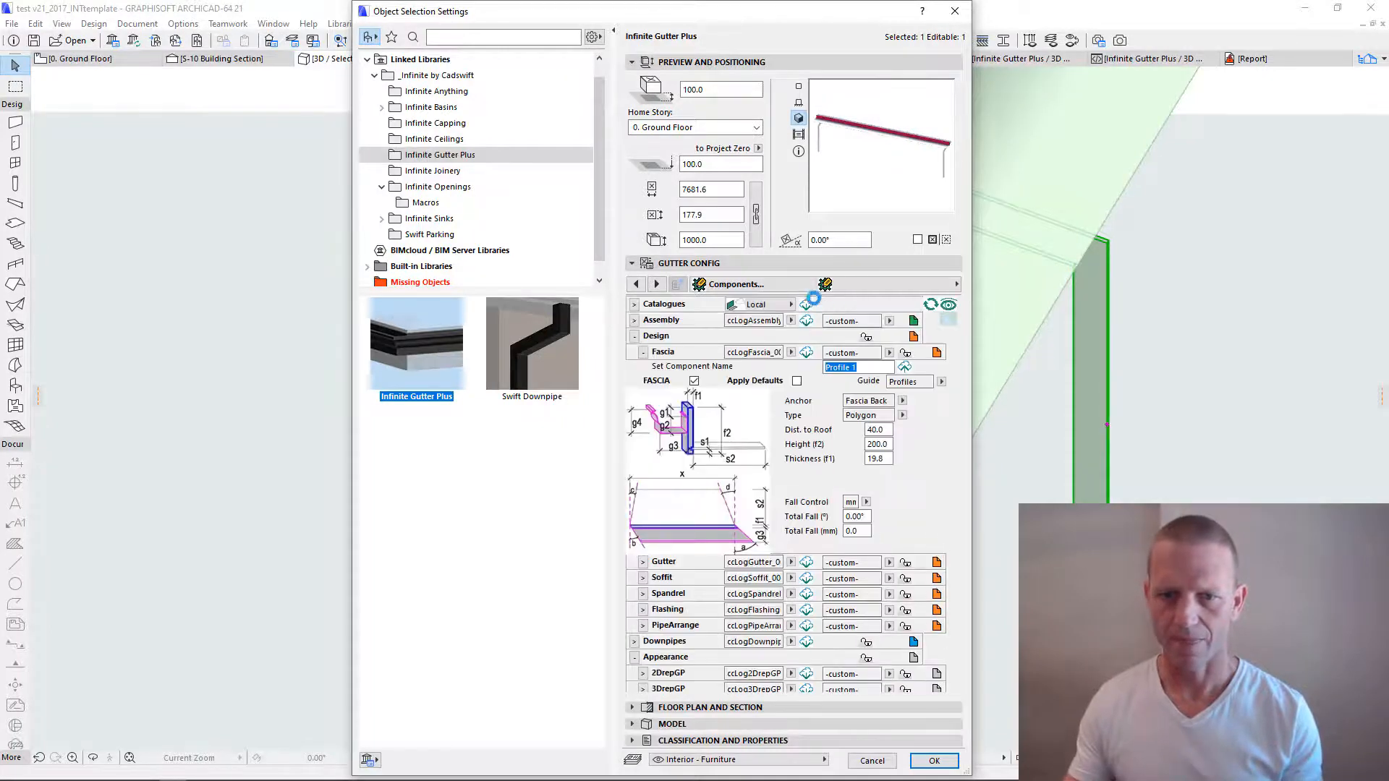
Step: Save the custom fascia as component Profile 1 and assign that saved component to the fascia
click(890, 354)
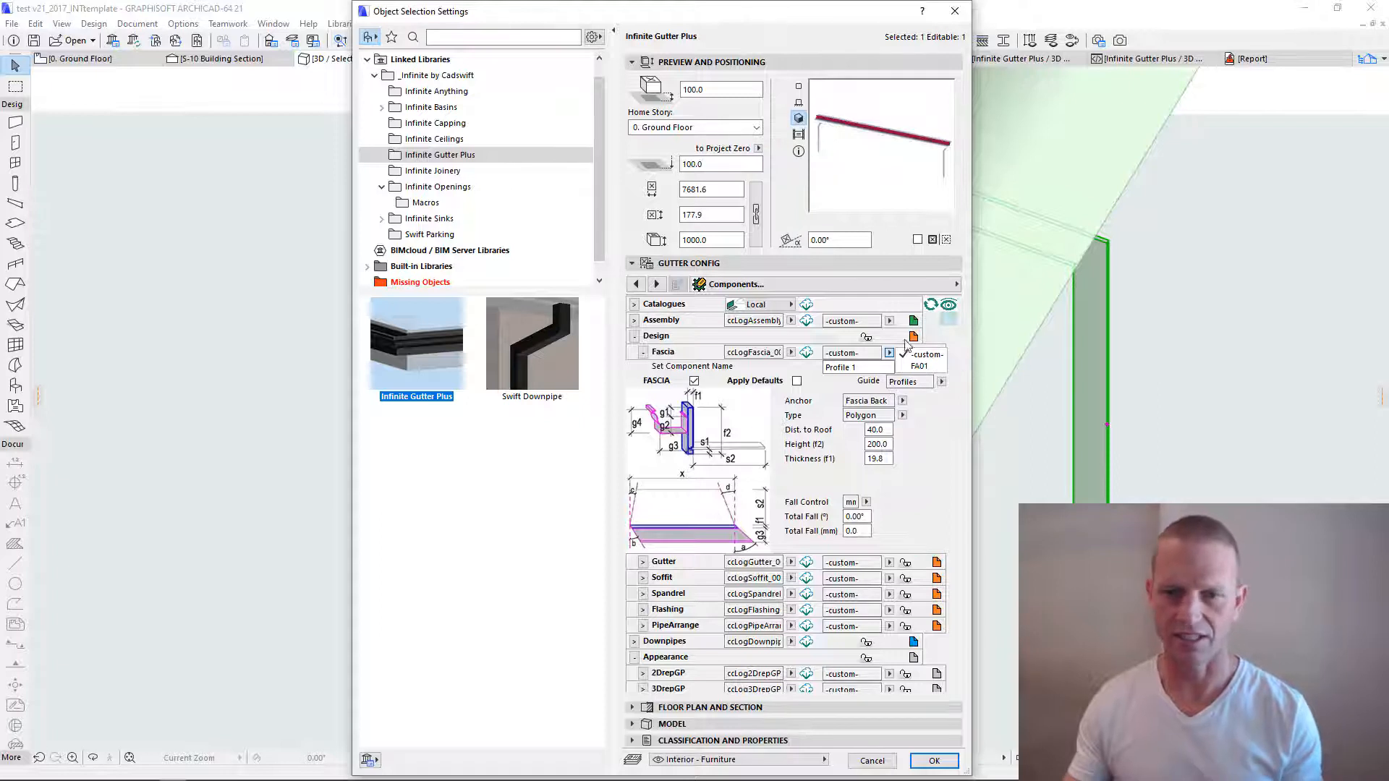
click(890, 355)
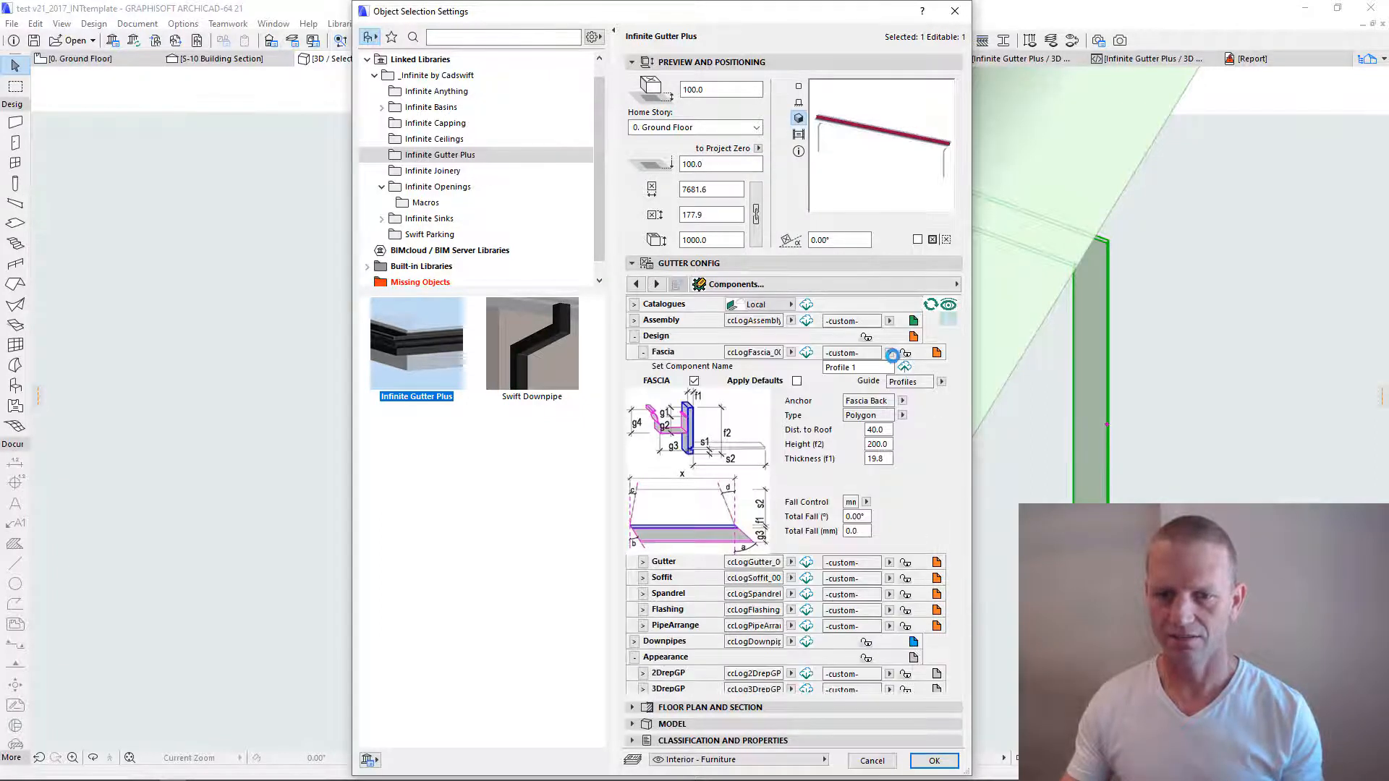
click(890, 354)
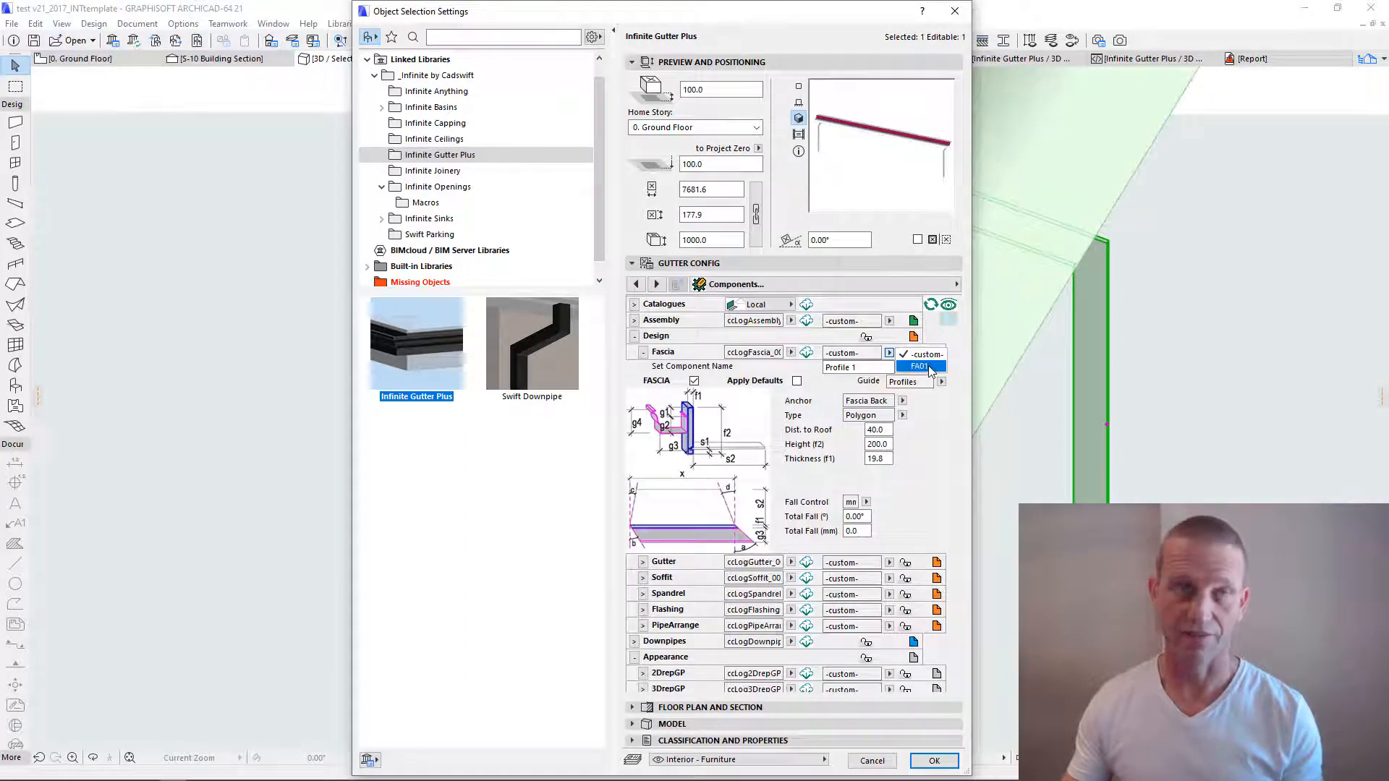
click(822, 379)
drag(866, 368, 787, 355)
click(907, 370)
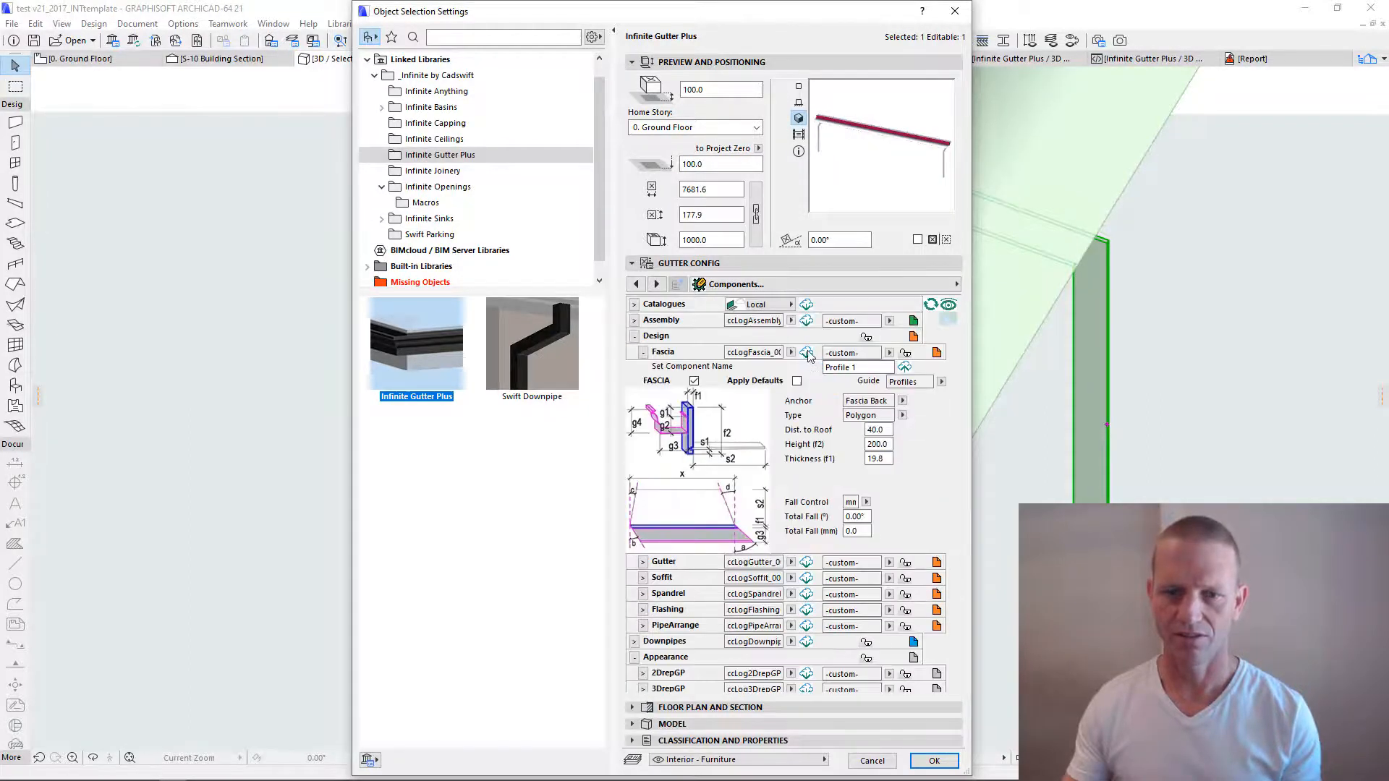
click(889, 353)
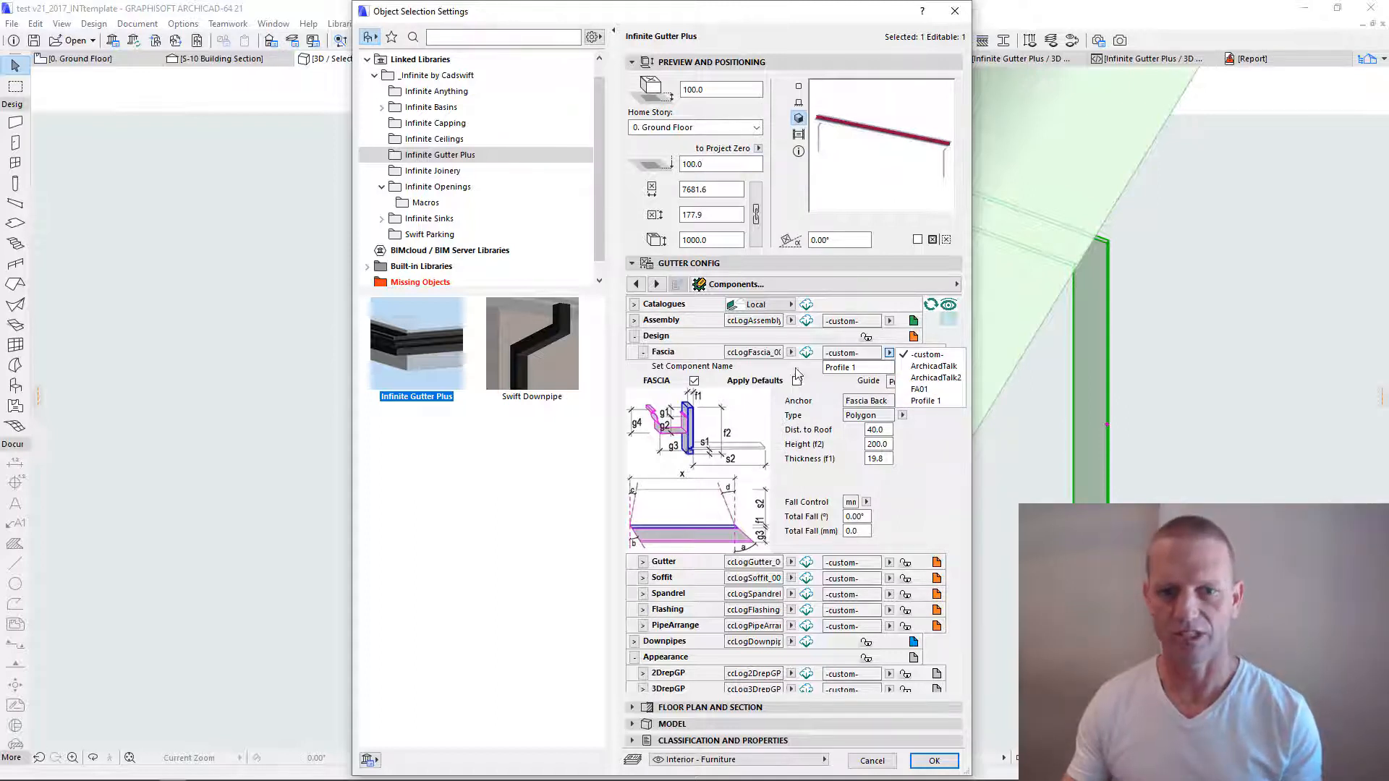
click(932, 400)
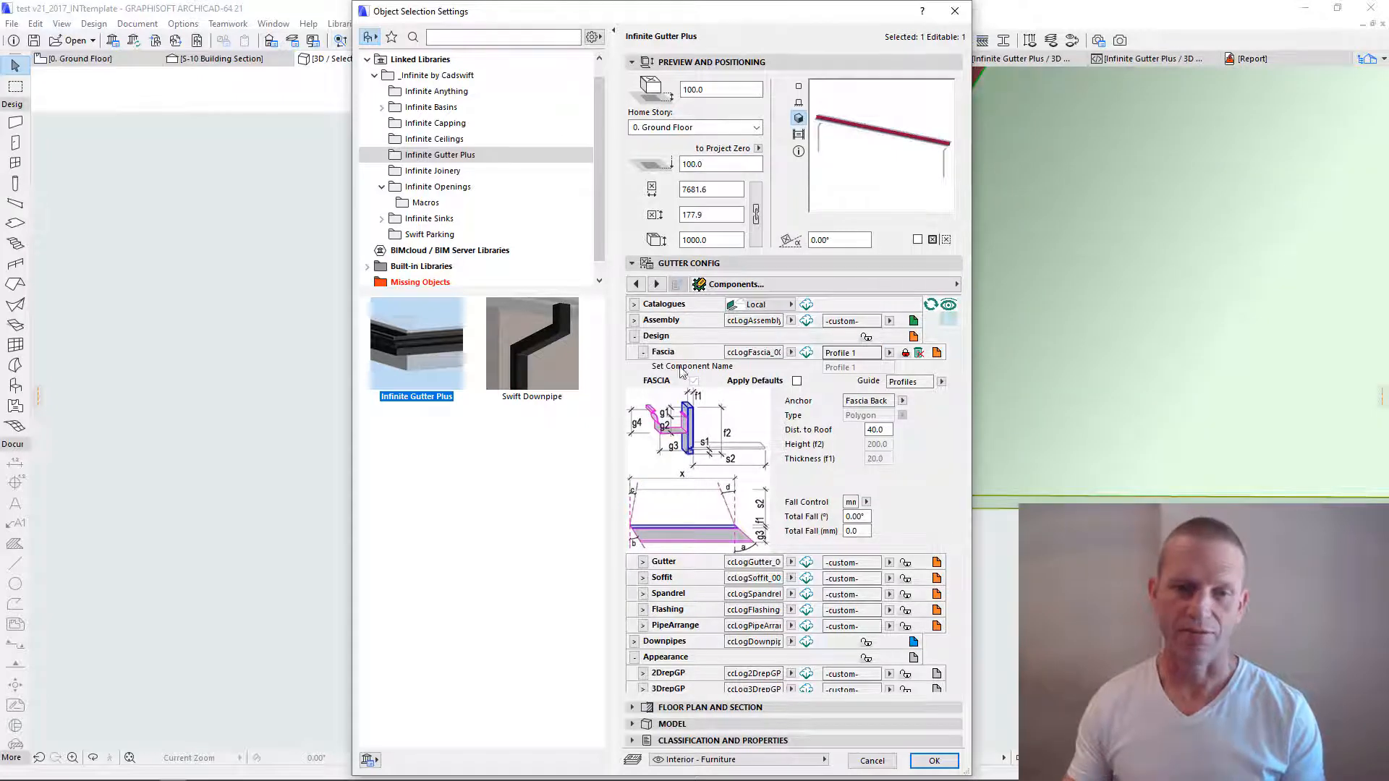
Step: Collapse the fascia settings, expand the gutter component, and set its component name to Profile 1
click(642, 353)
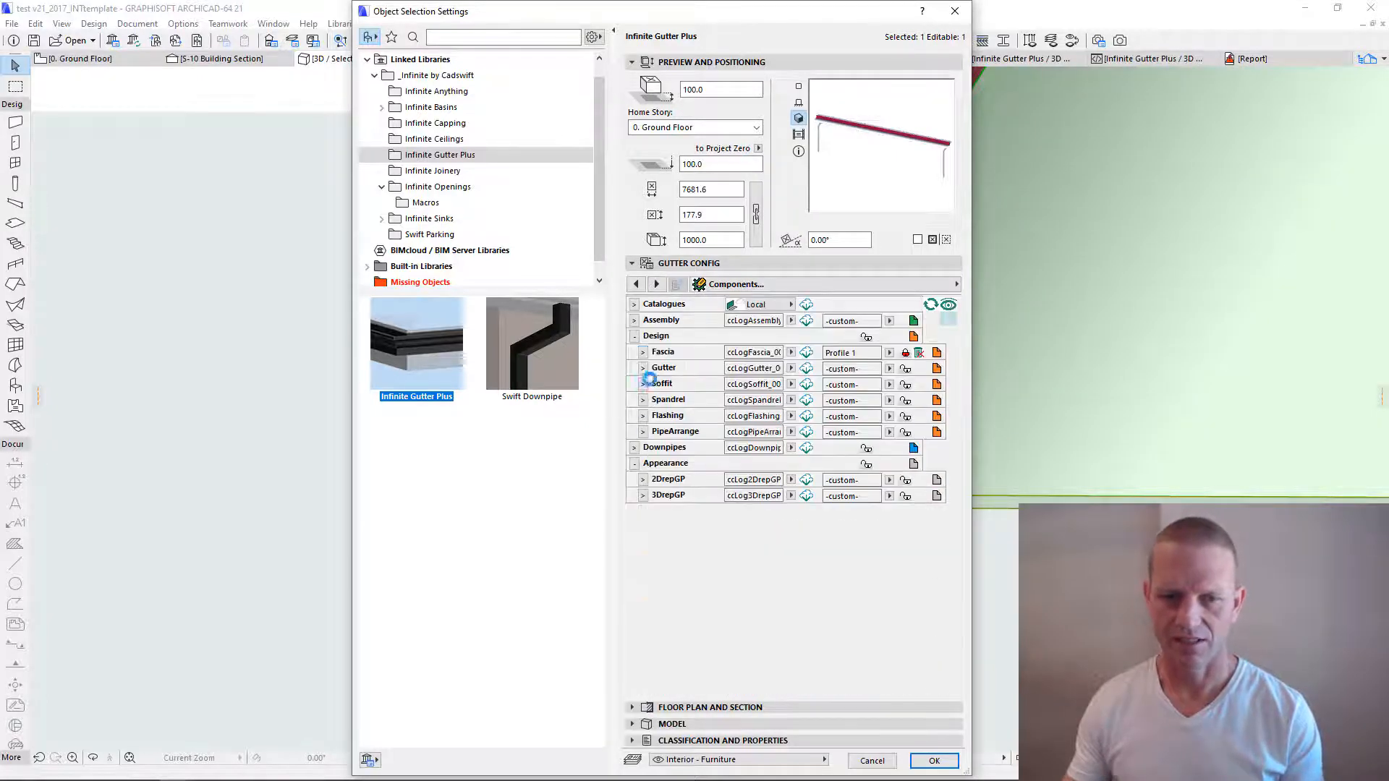
click(643, 368)
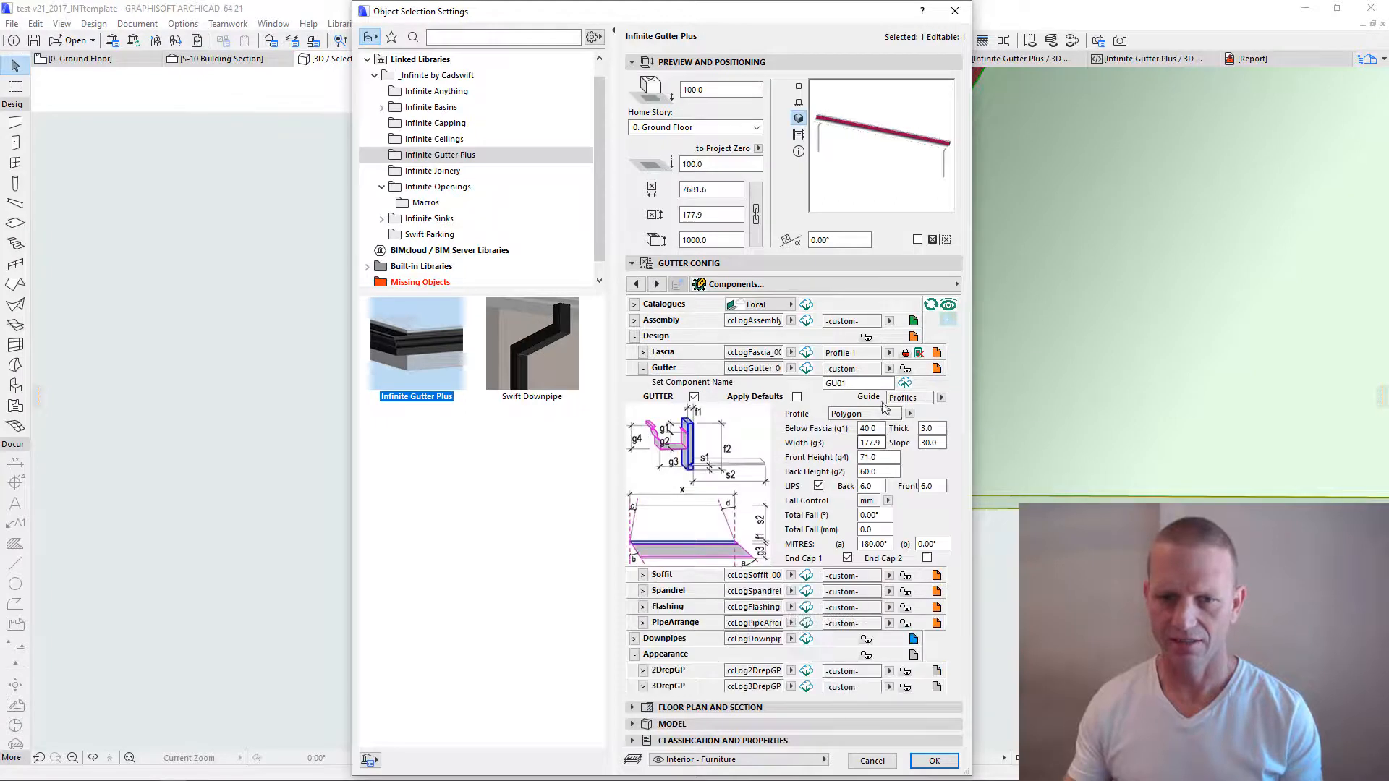
double_click(854, 383)
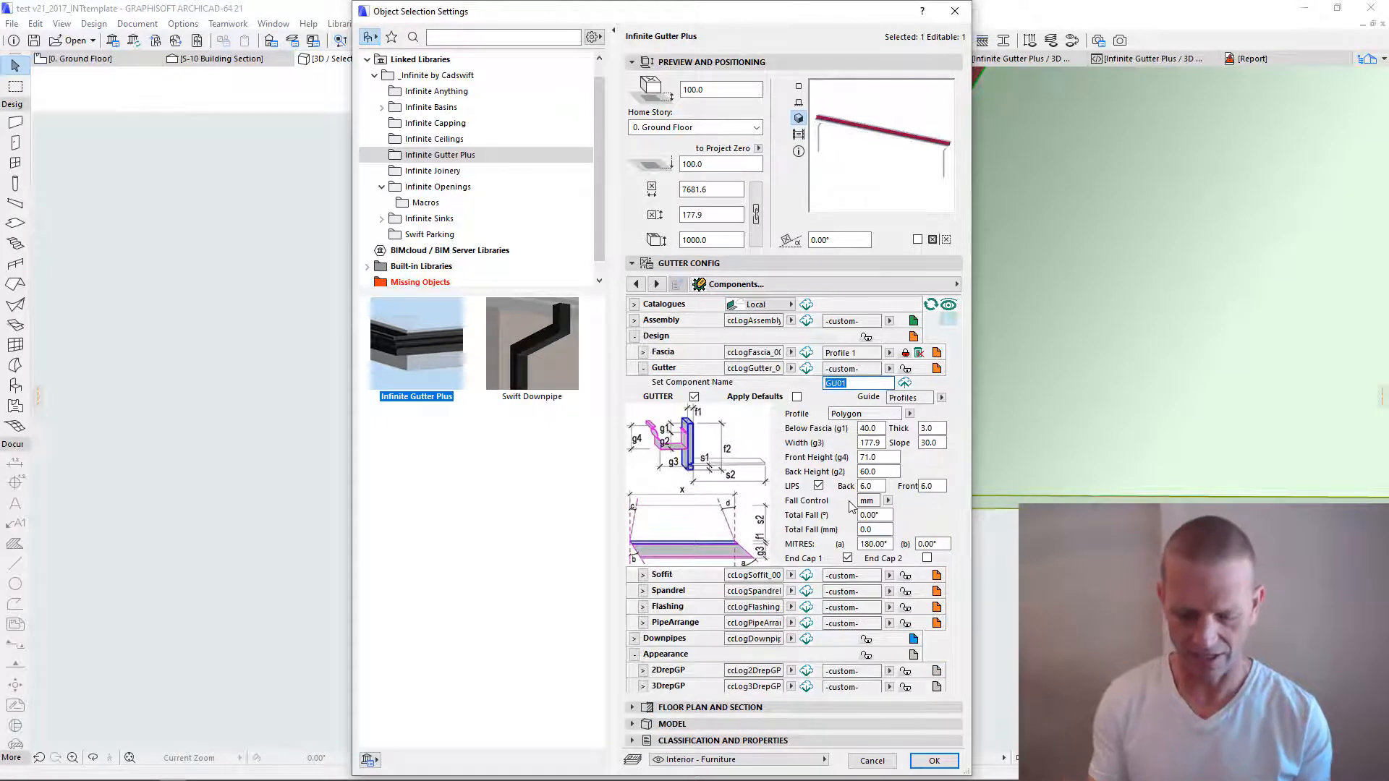
text(profile 1)
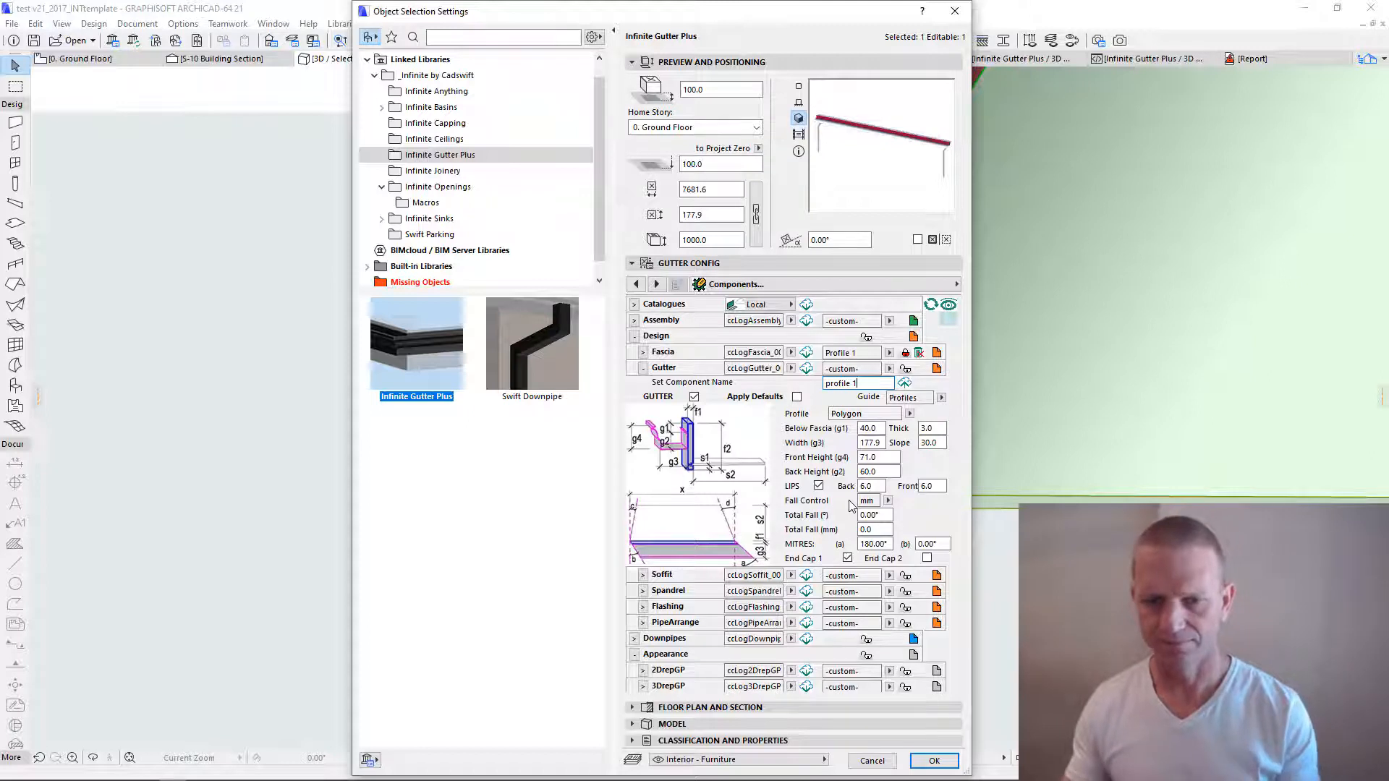
key(Return)
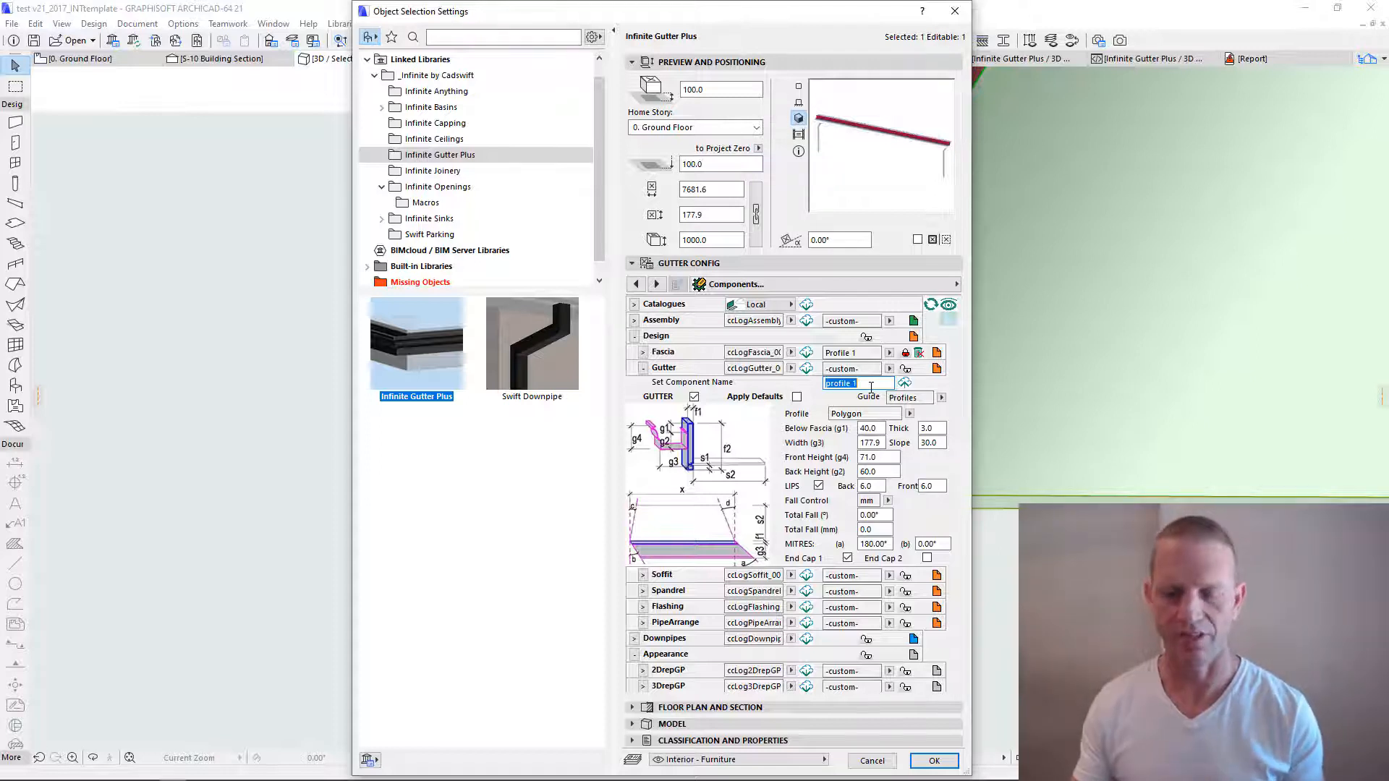
text(Profile 1)
Step: Assign the saved Profile 1 component to the gutter and confirm the object settings
click(797, 386)
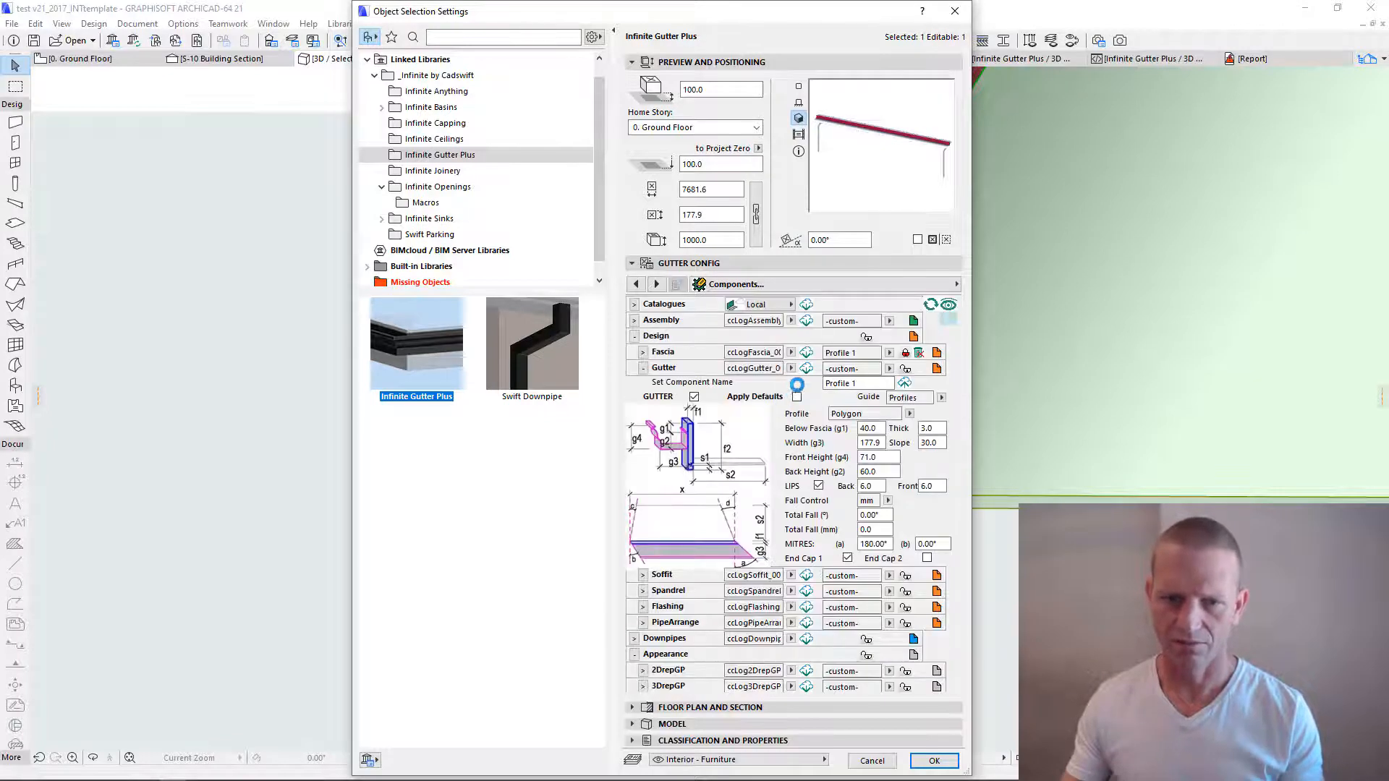
click(888, 372)
click(805, 381)
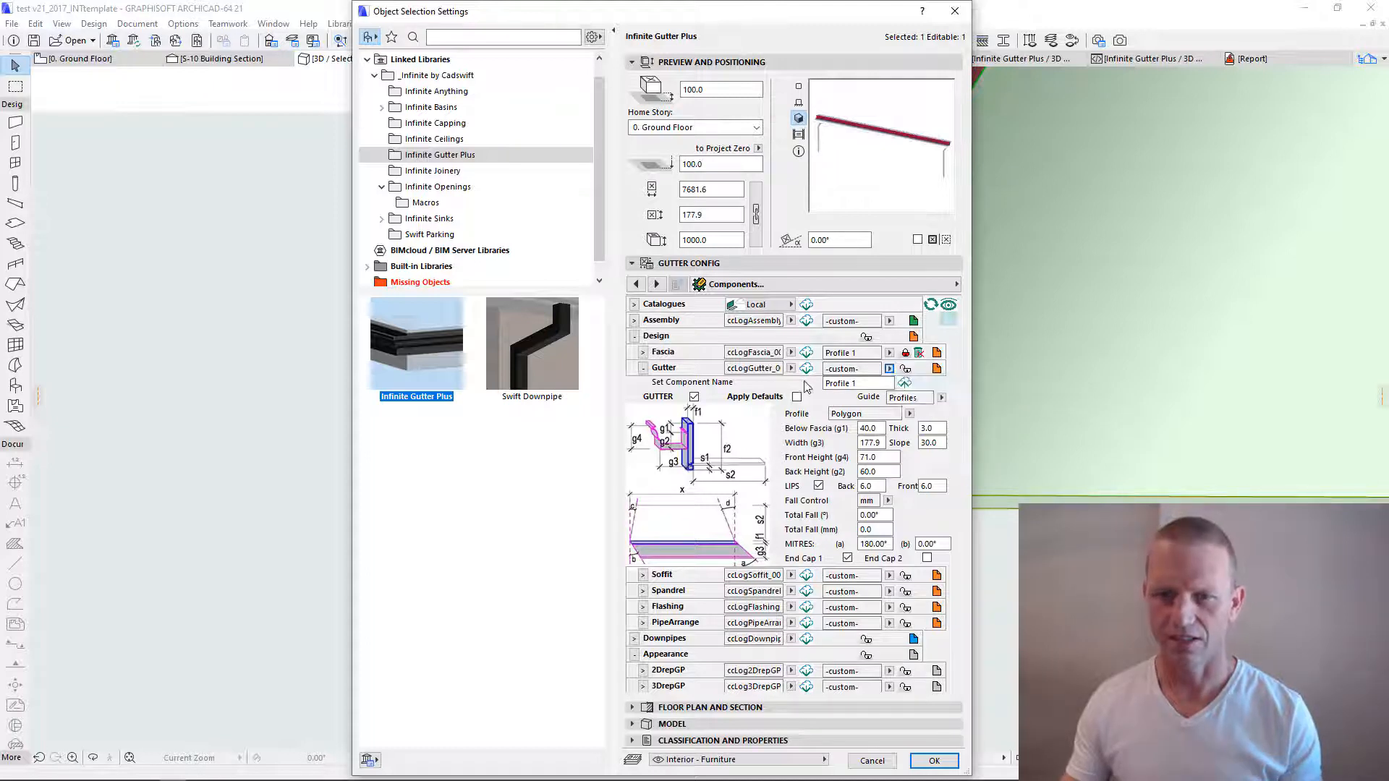
click(905, 371)
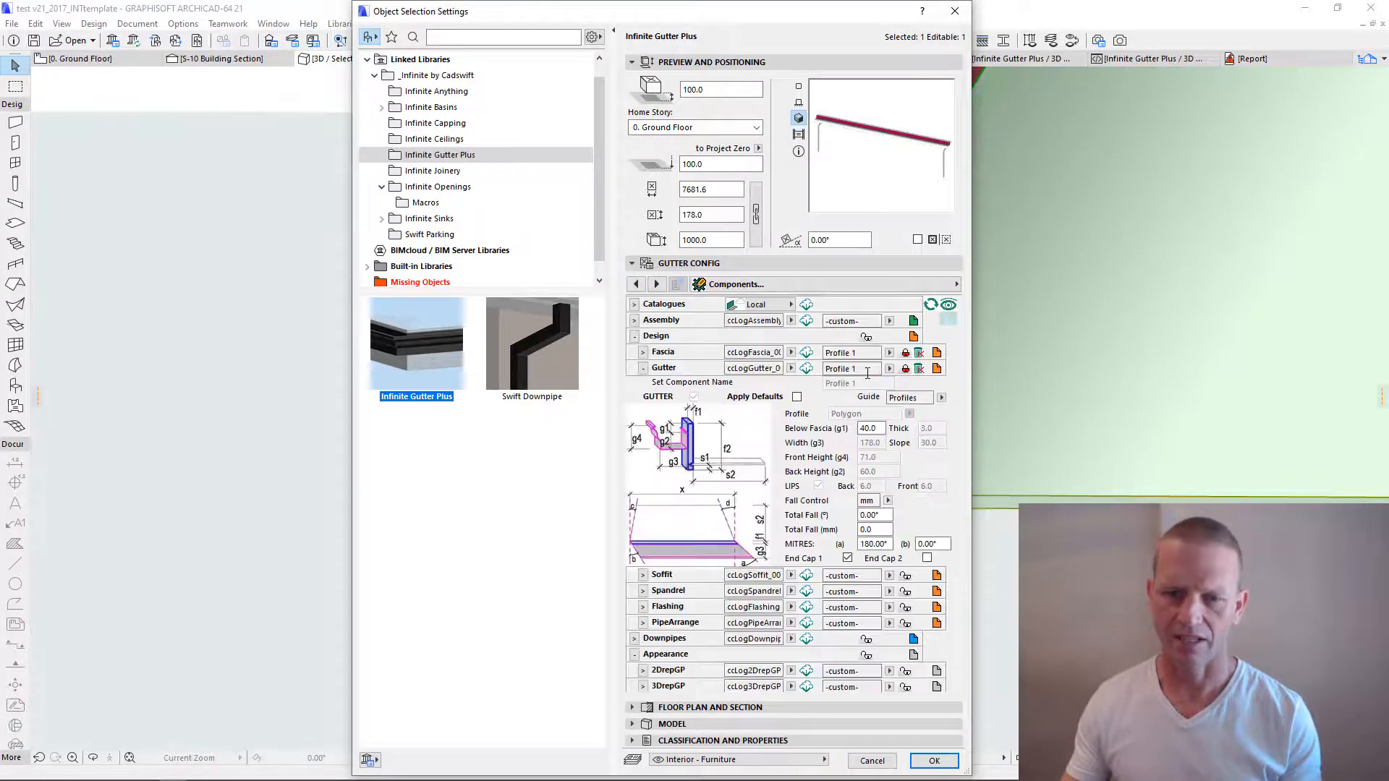
double_click(868, 370)
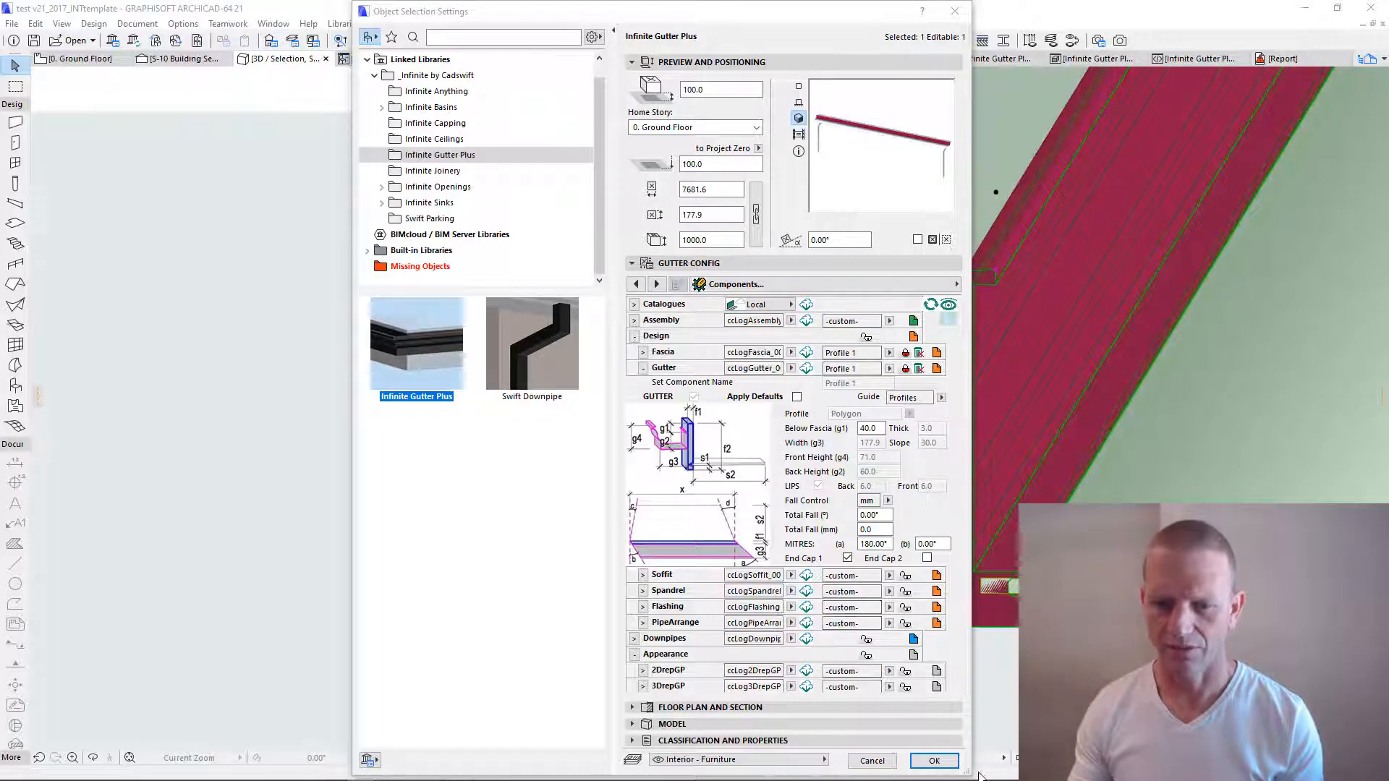
click(935, 761)
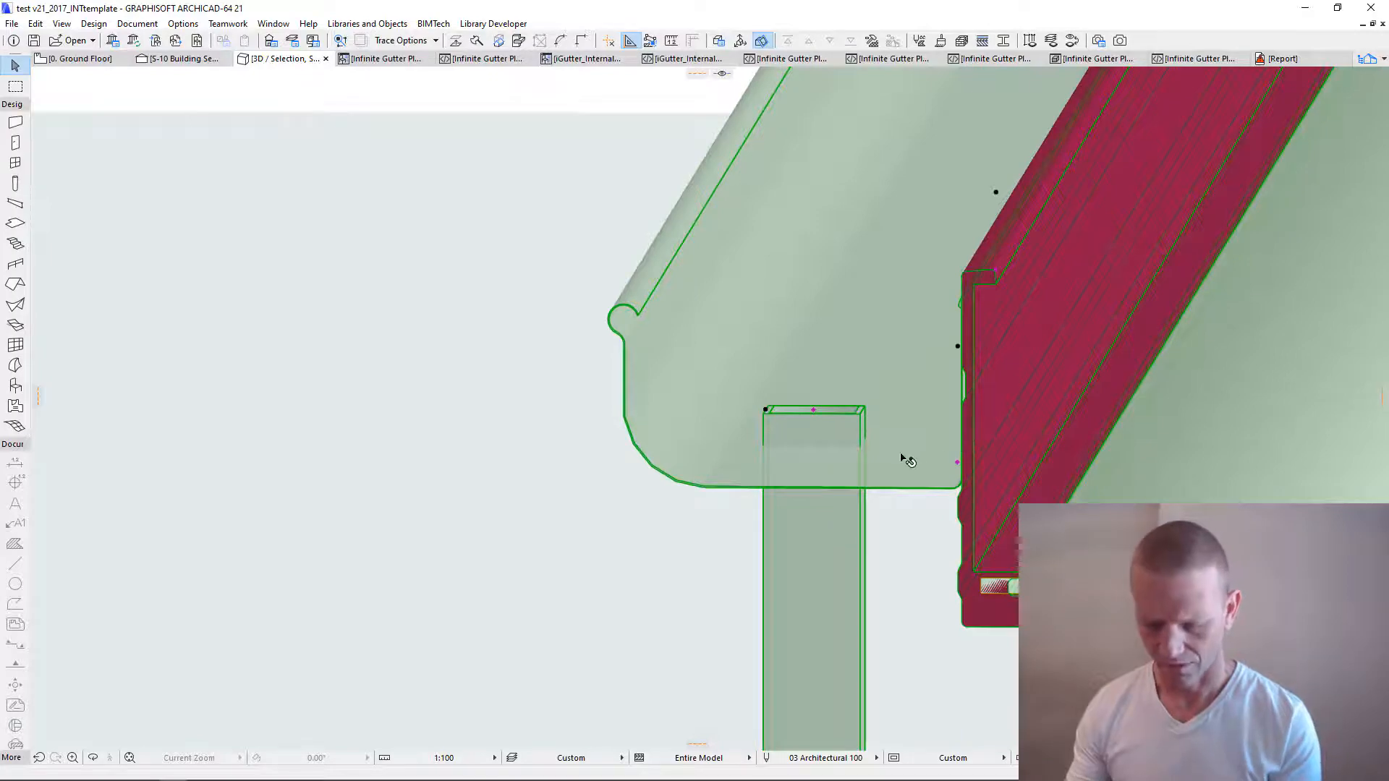
Step: Examine the fascia, gutter and soffit from several angles in 3D and return to the ground floor plan
mouse_move(899, 475)
shift+middle_down()
mouse_move(908, 465)
mouse_move(893, 470)
shift+middle_up()
scroll(893, 470, down, 8)
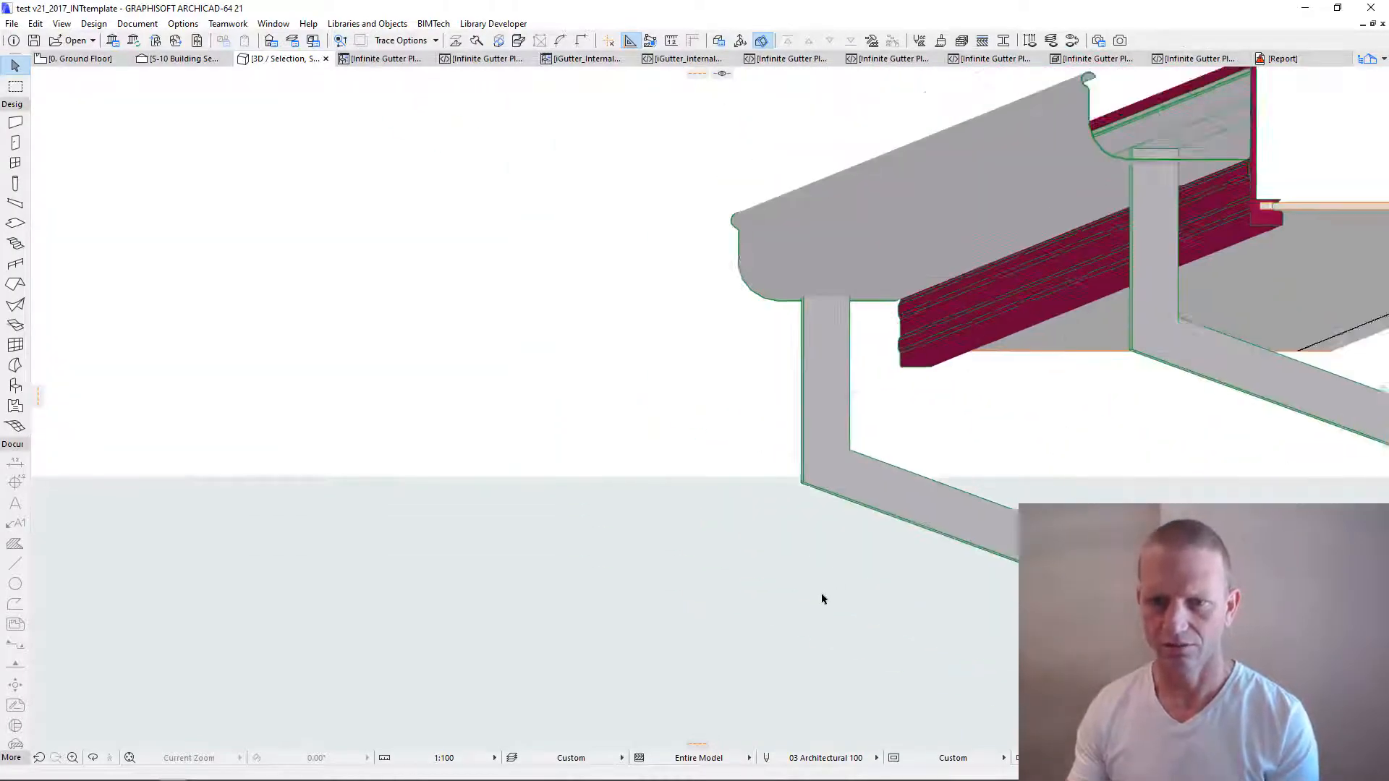
scroll(1064, 397, up, 10)
scroll(936, 429, down, 8)
shift+middle_drag(936, 428, 1045, 405)
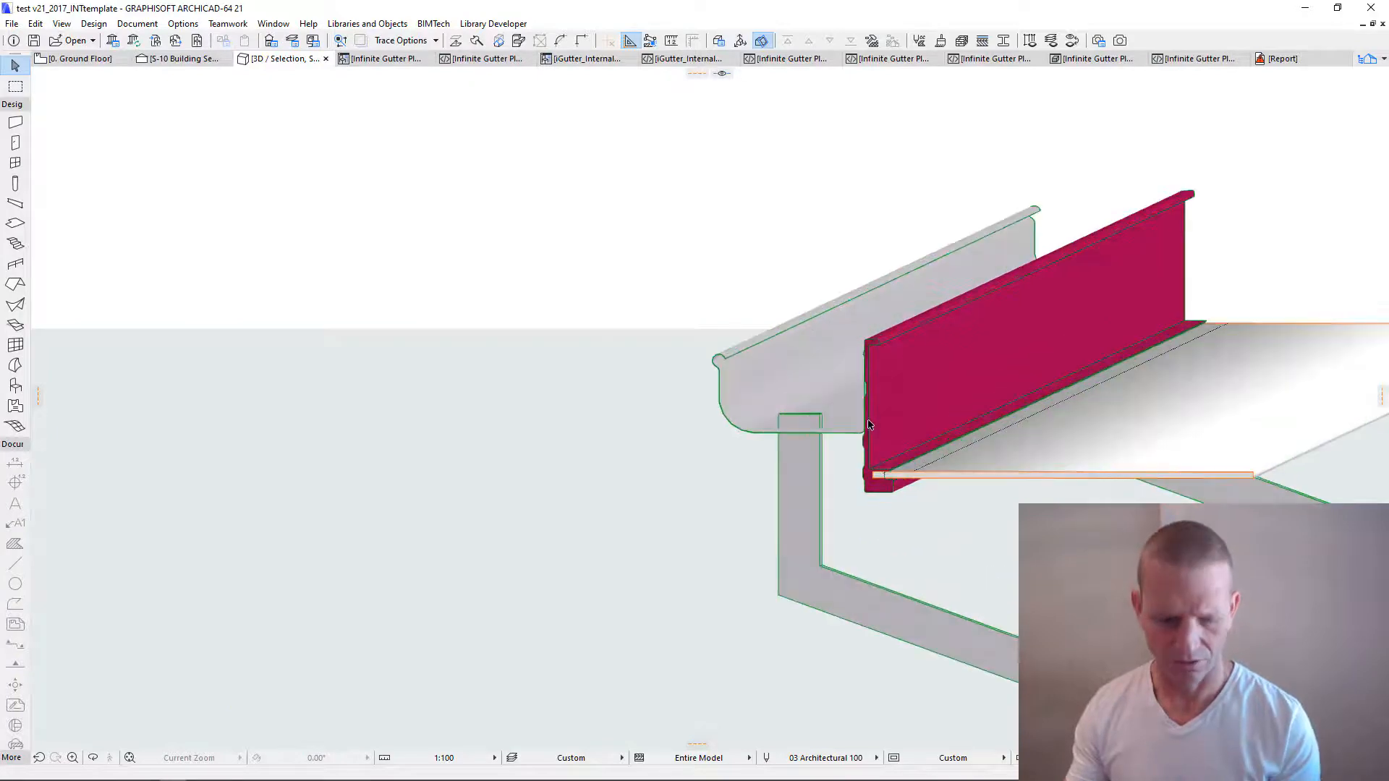
key(F2)
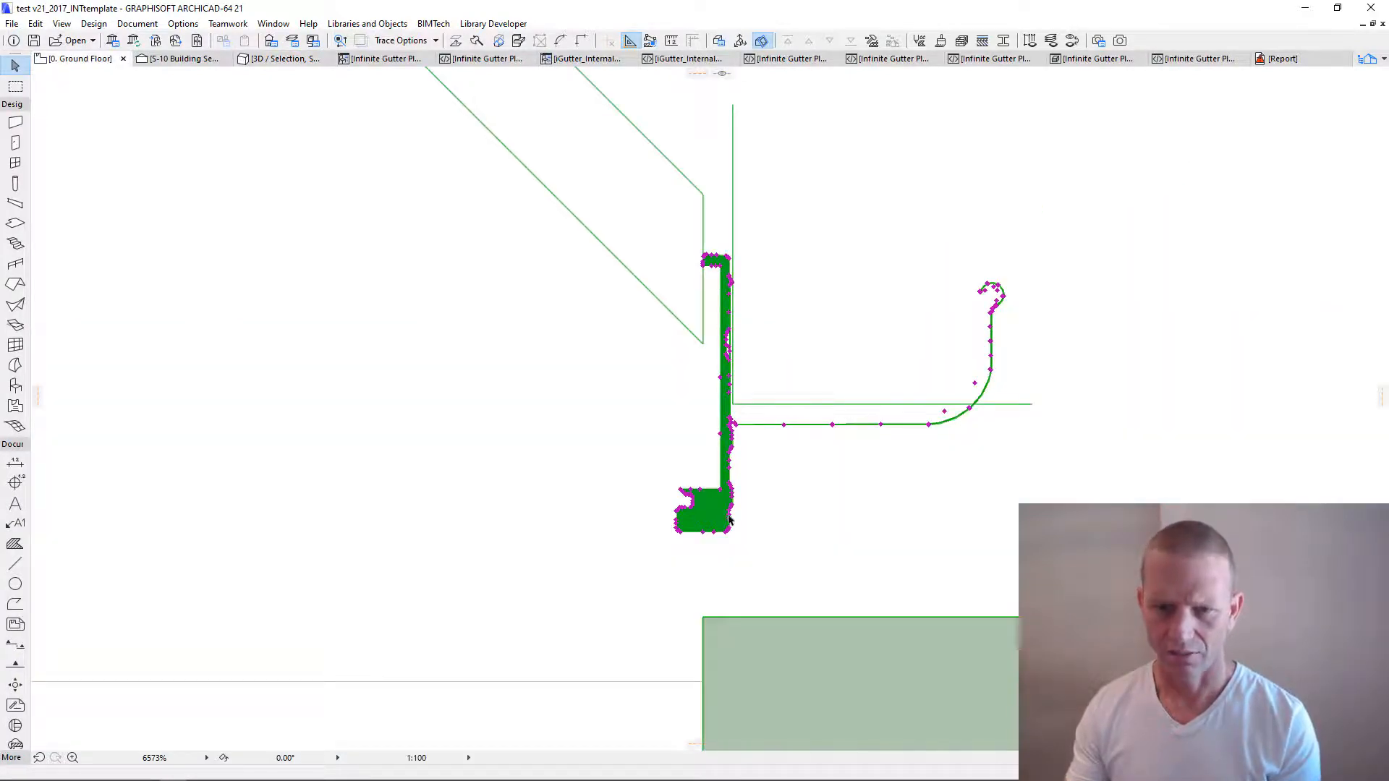
Step: Try to stretch the fascia polygon's inner corner where the vertical back meets the soffit block
scroll(713, 503, up, 8)
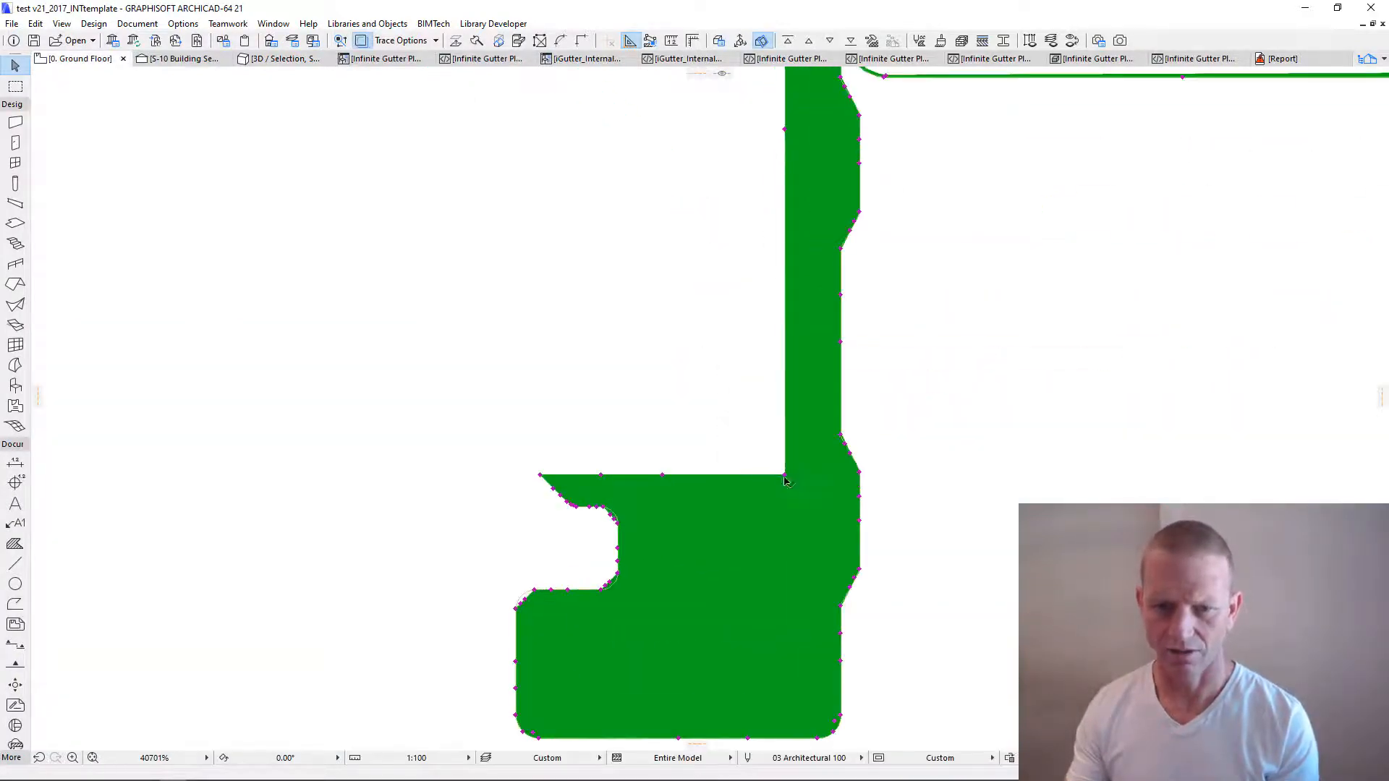
click(786, 476)
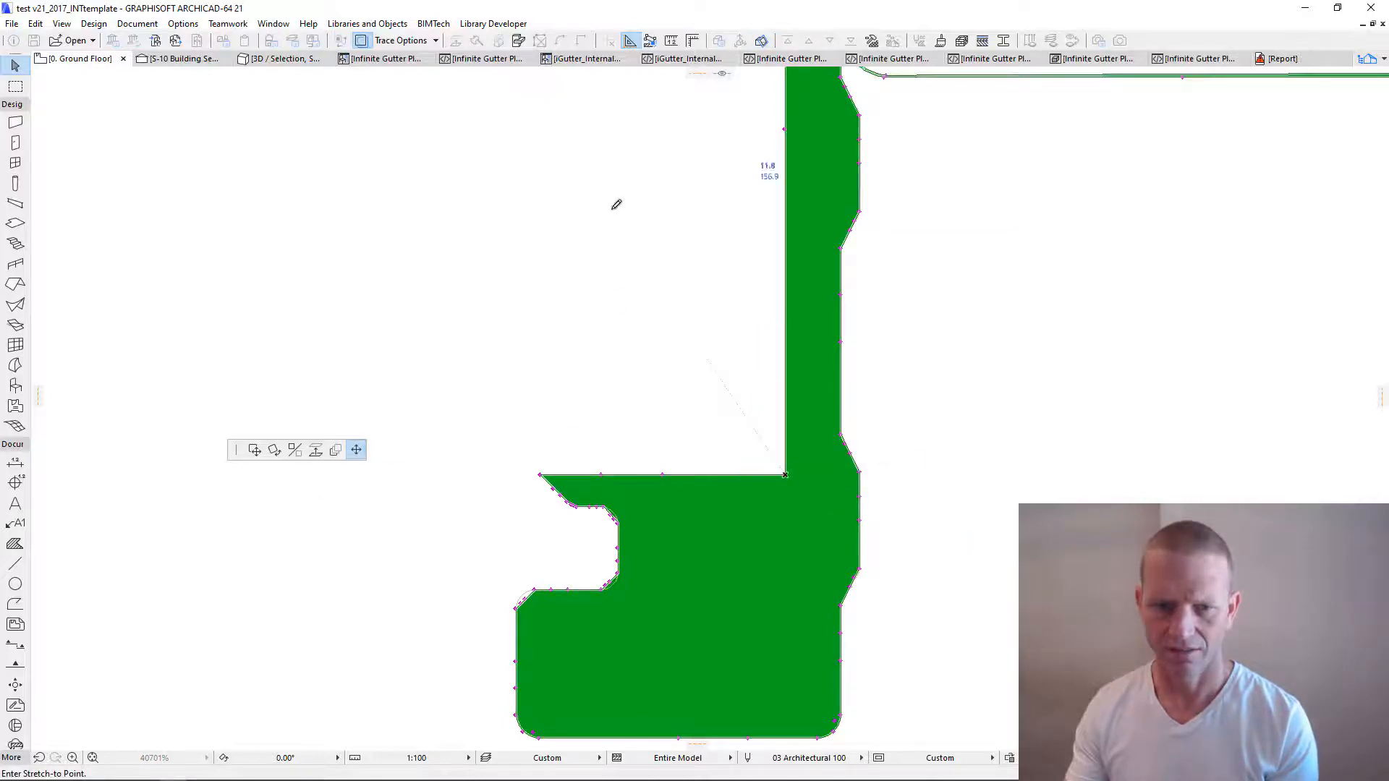
scroll(651, 489, down, 5)
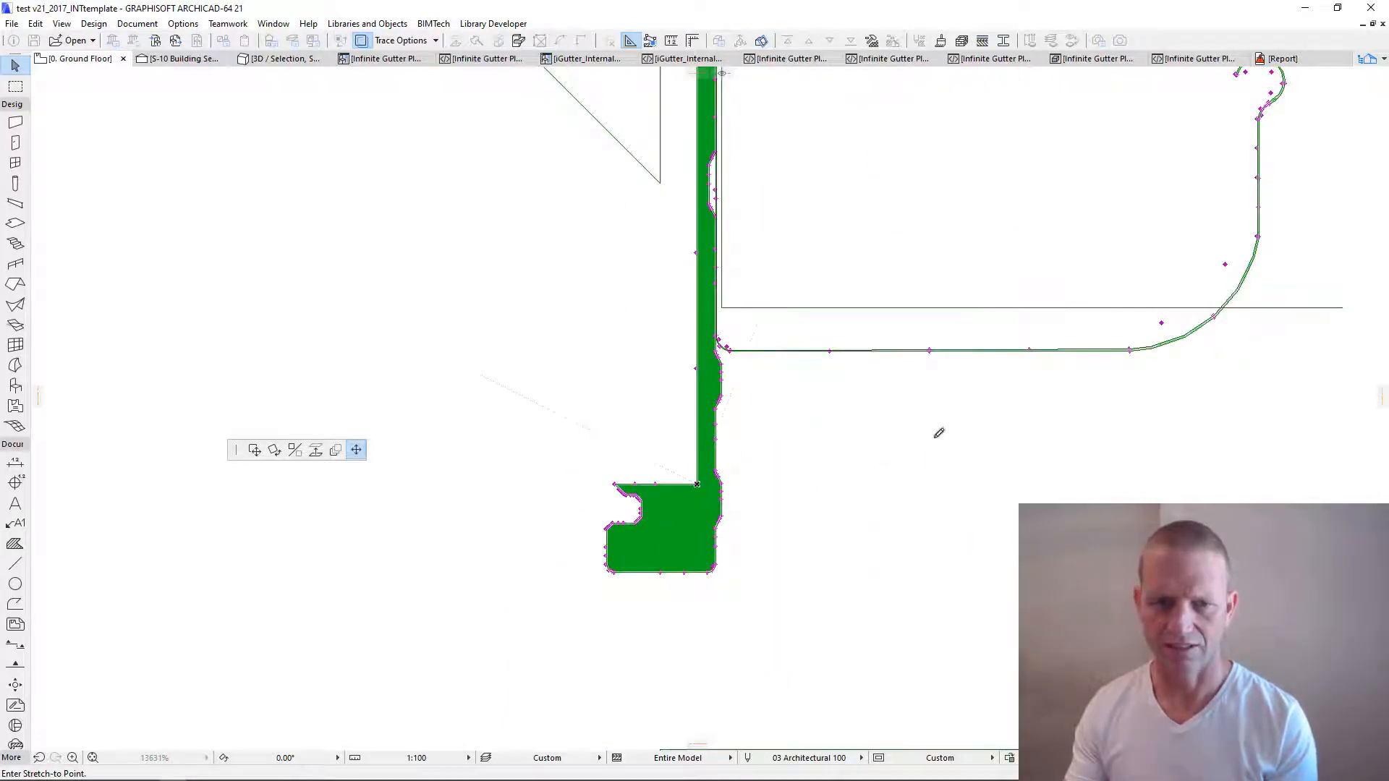
key(Escape)
scroll(952, 524, down, 4)
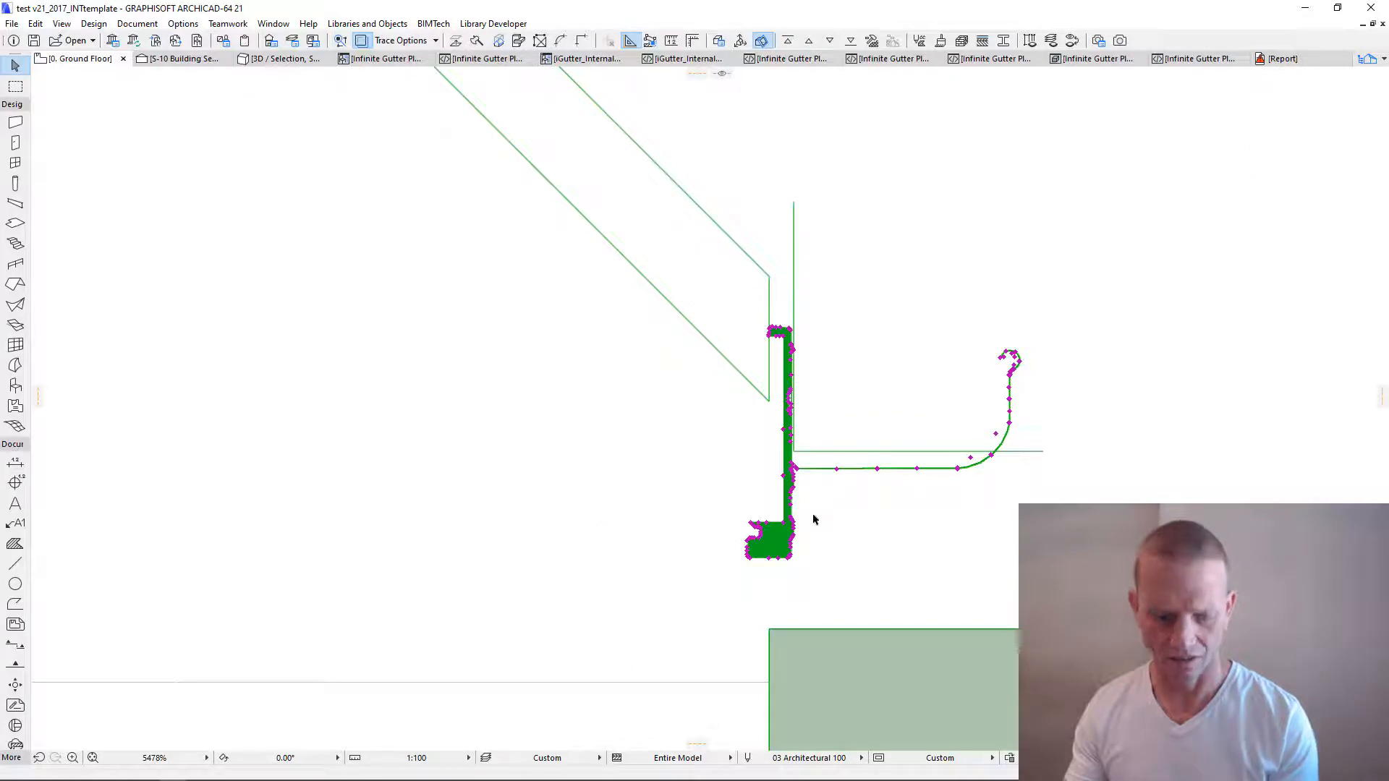
Step: Unlock the fascia's Profile 1 component in the gutter object's settings and confirm
key(ctrl+t)
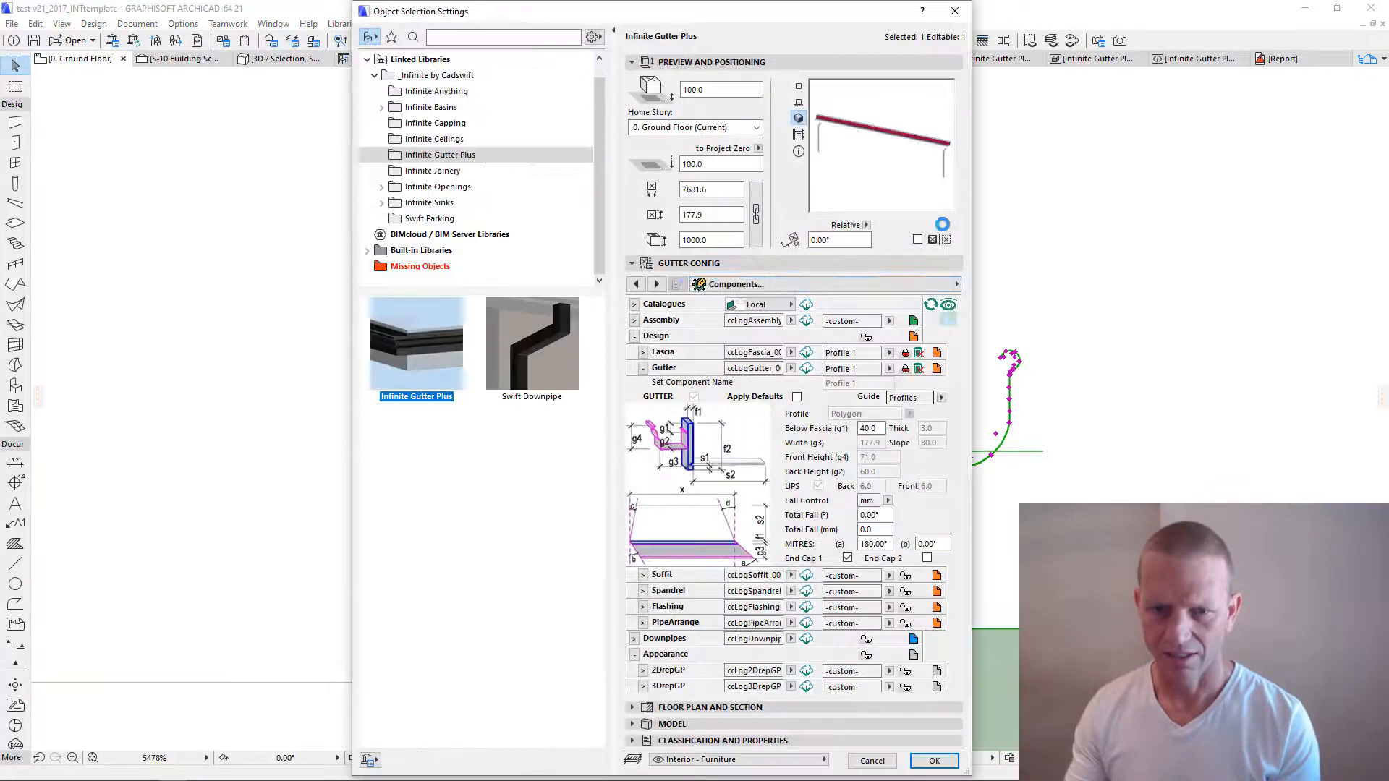
click(909, 362)
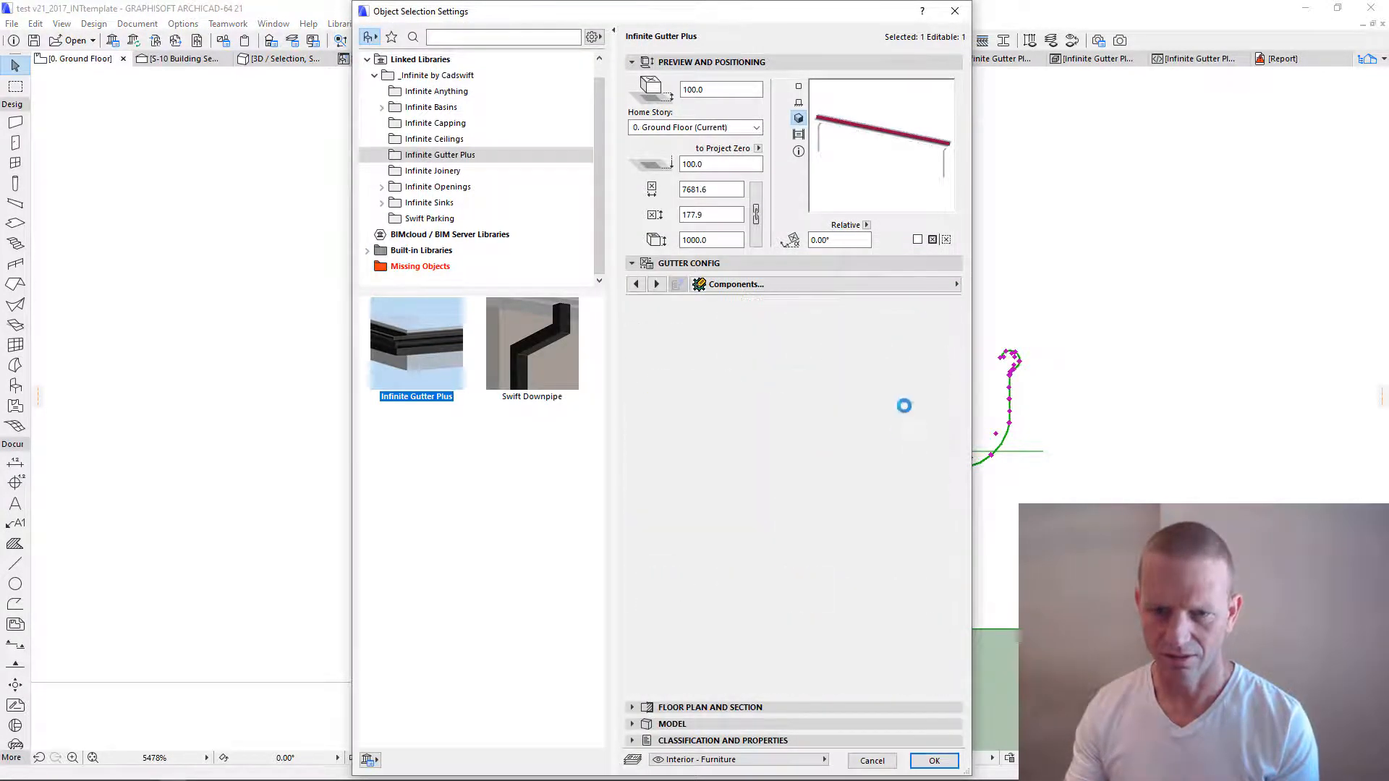
click(931, 760)
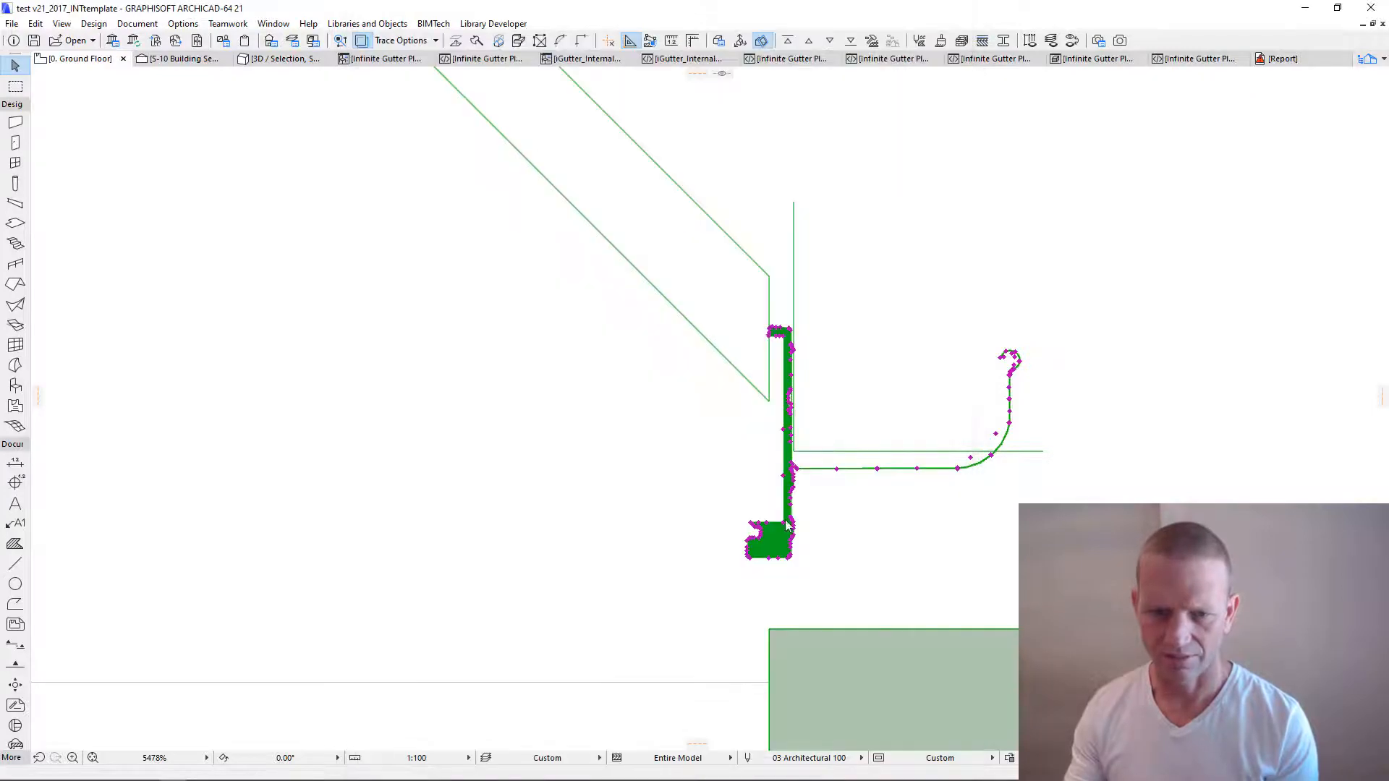
Step: Reshape the fascia polygon above the soffit groove, moving a top-edge node toward the back and stretching the inner corner down into the block
scroll(717, 549, up, 6)
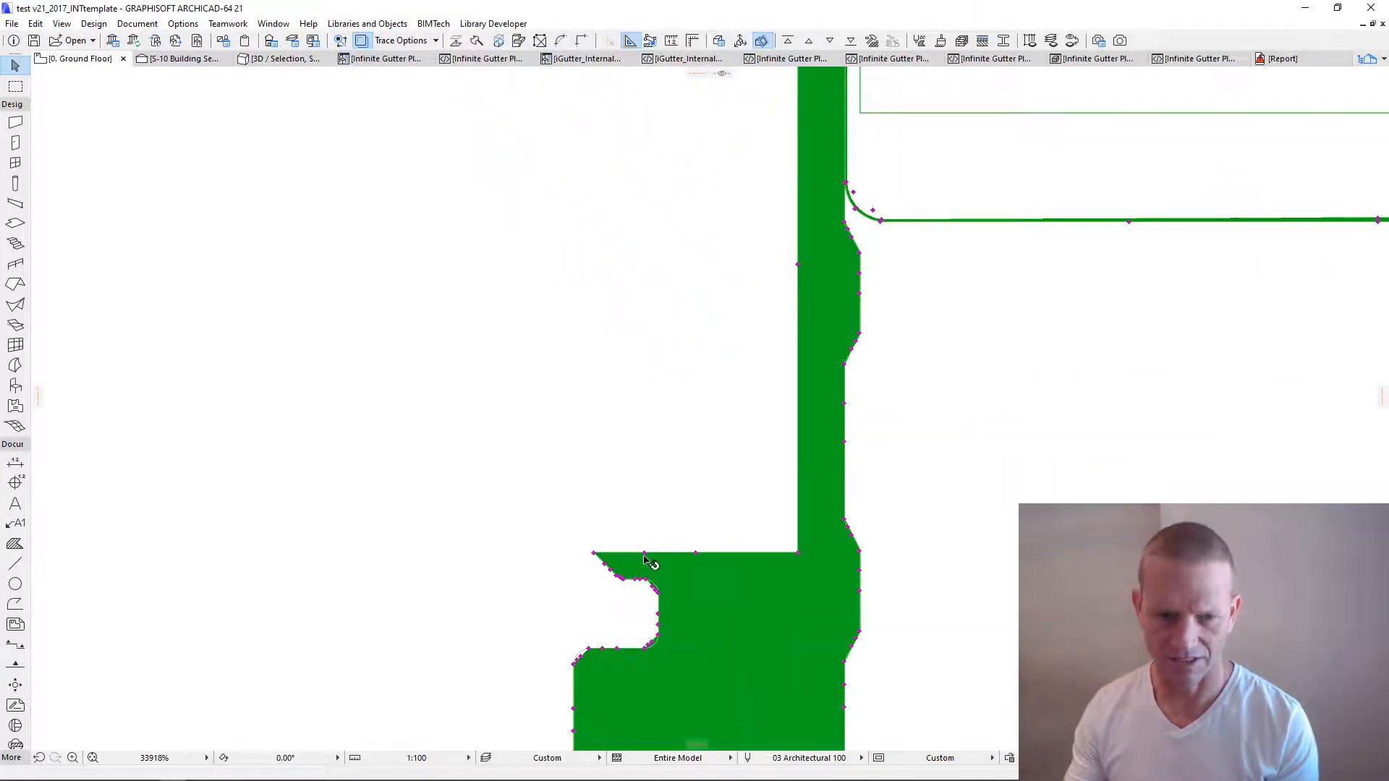
click(646, 555)
click(703, 623)
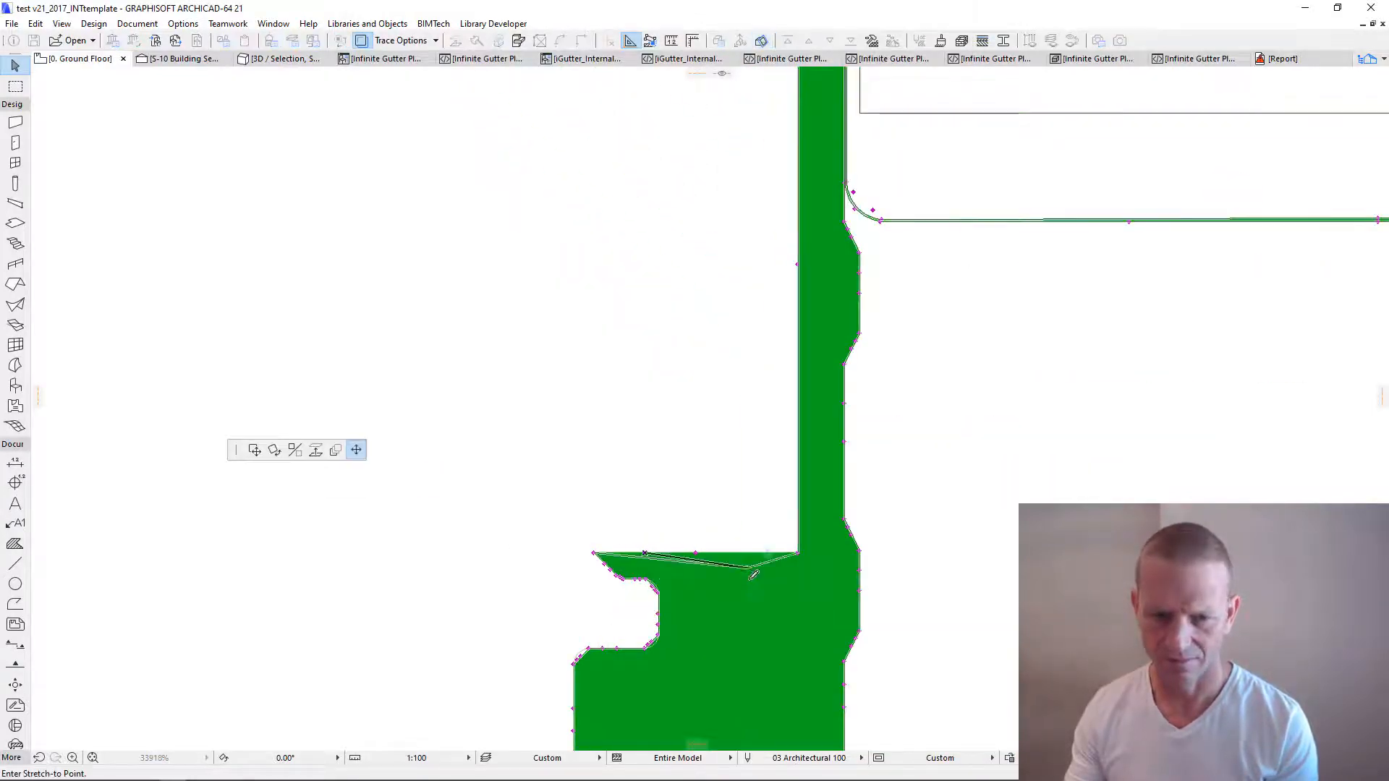
click(746, 569)
click(760, 566)
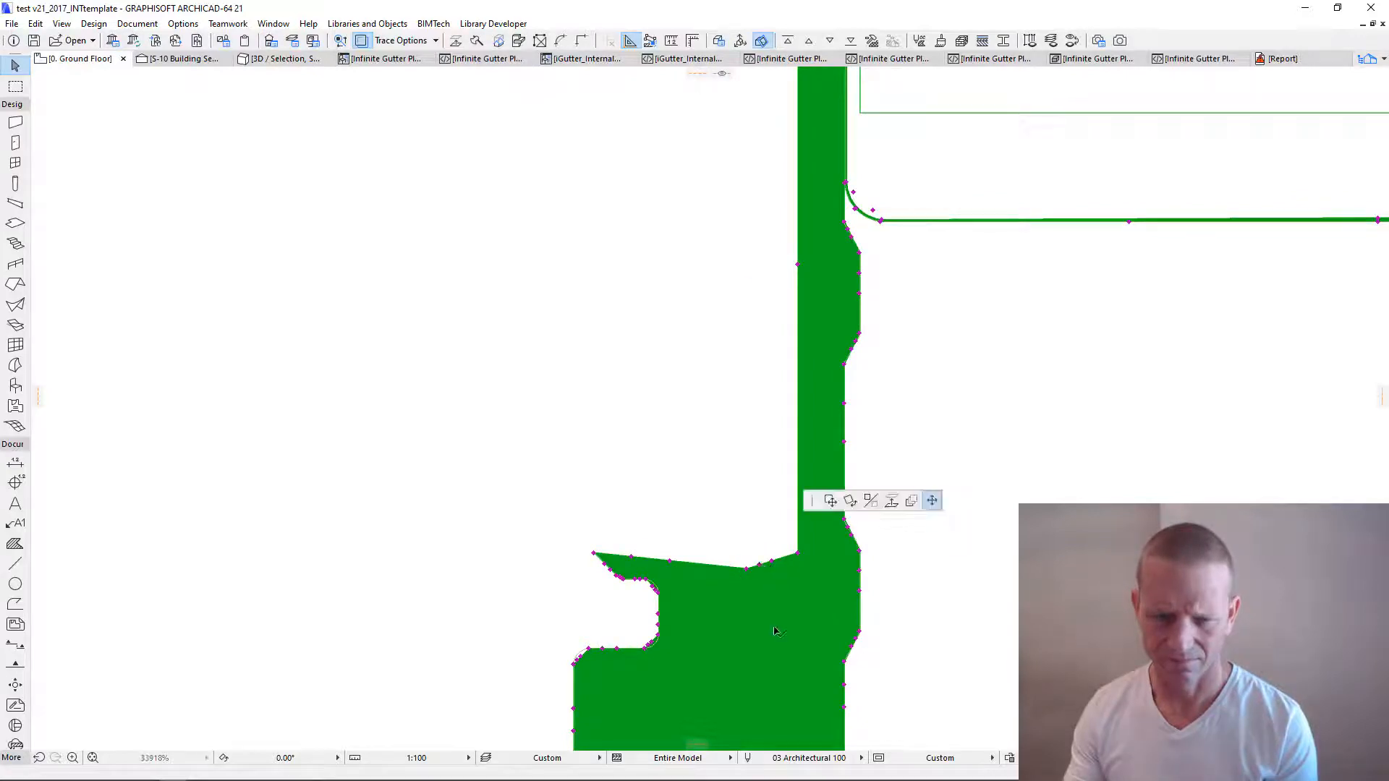
click(798, 727)
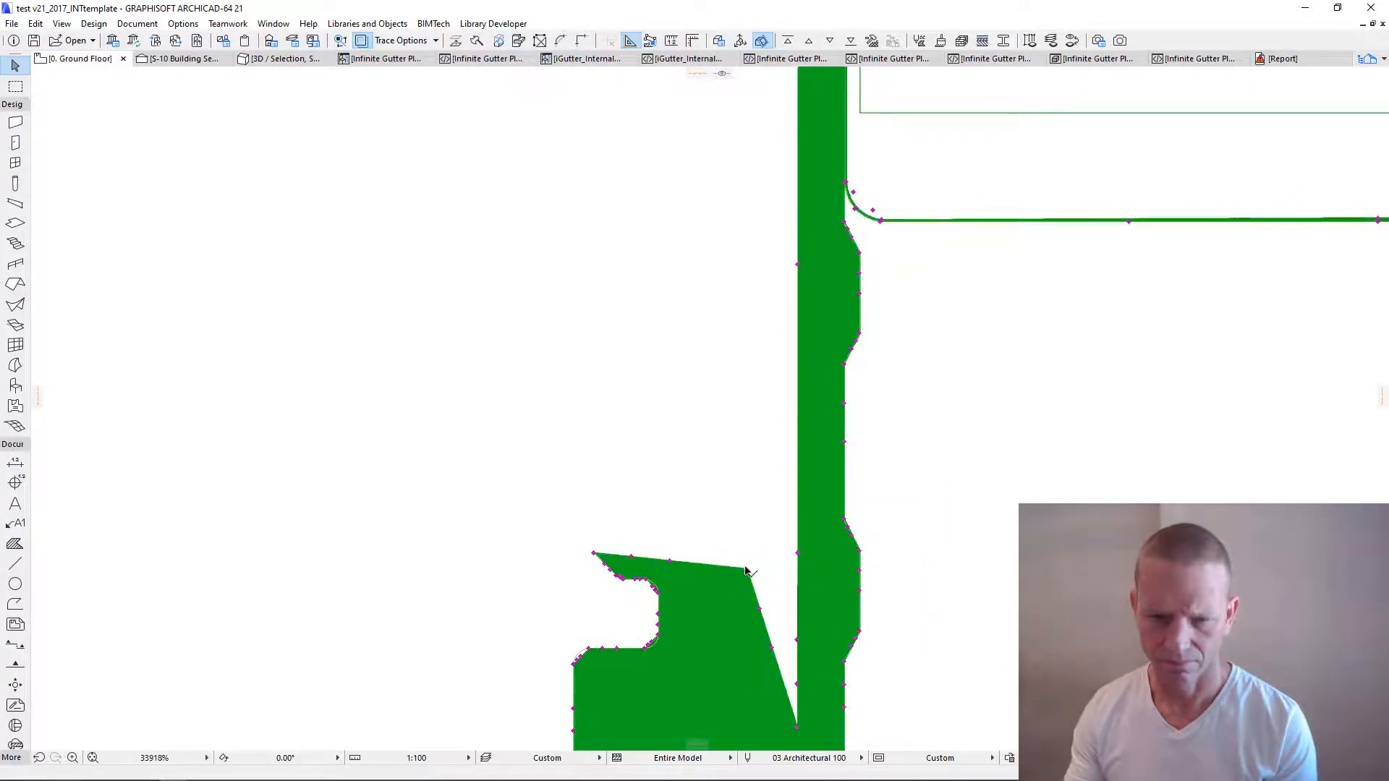
Step: Stretch the fascia polygon's top node above the soffit groove further along the sloping top edge toward the groove
click(746, 569)
click(690, 559)
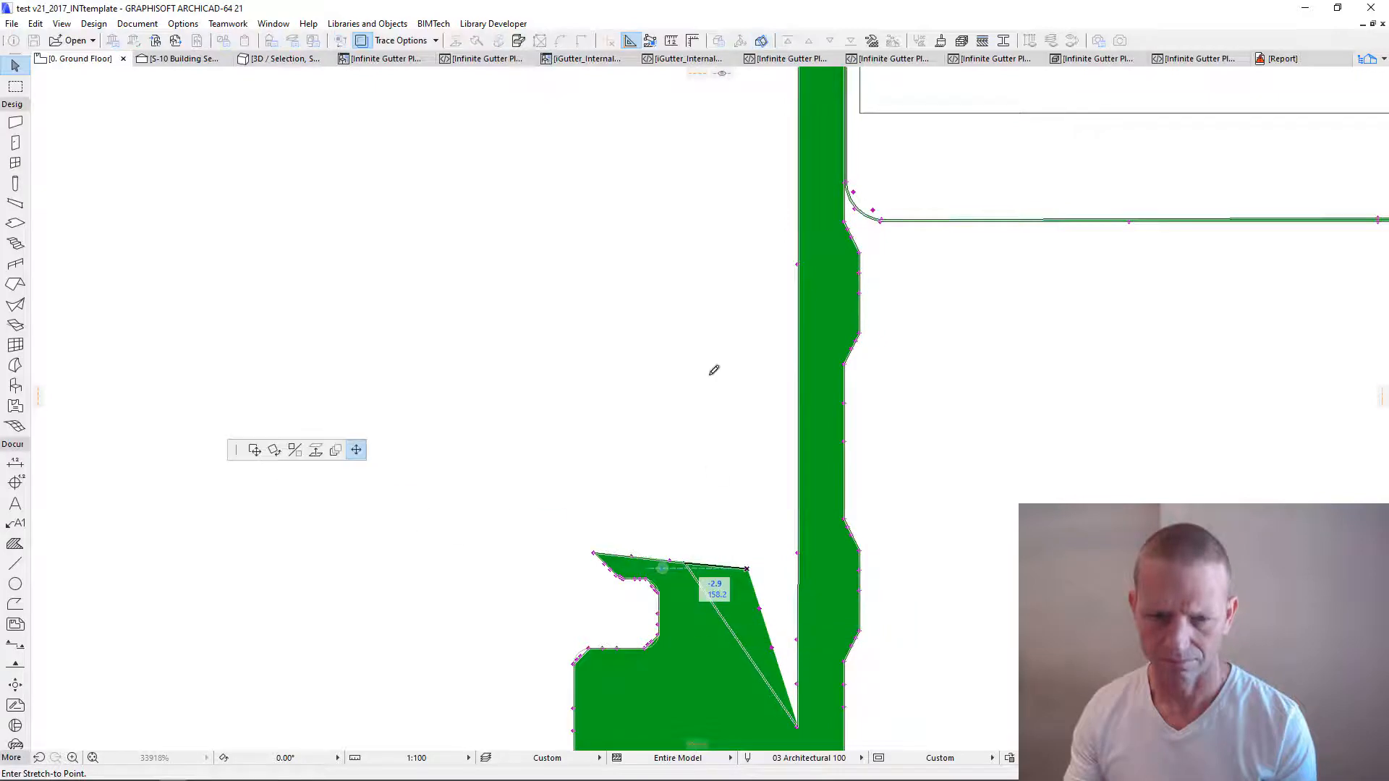
scroll(710, 341, down, 4)
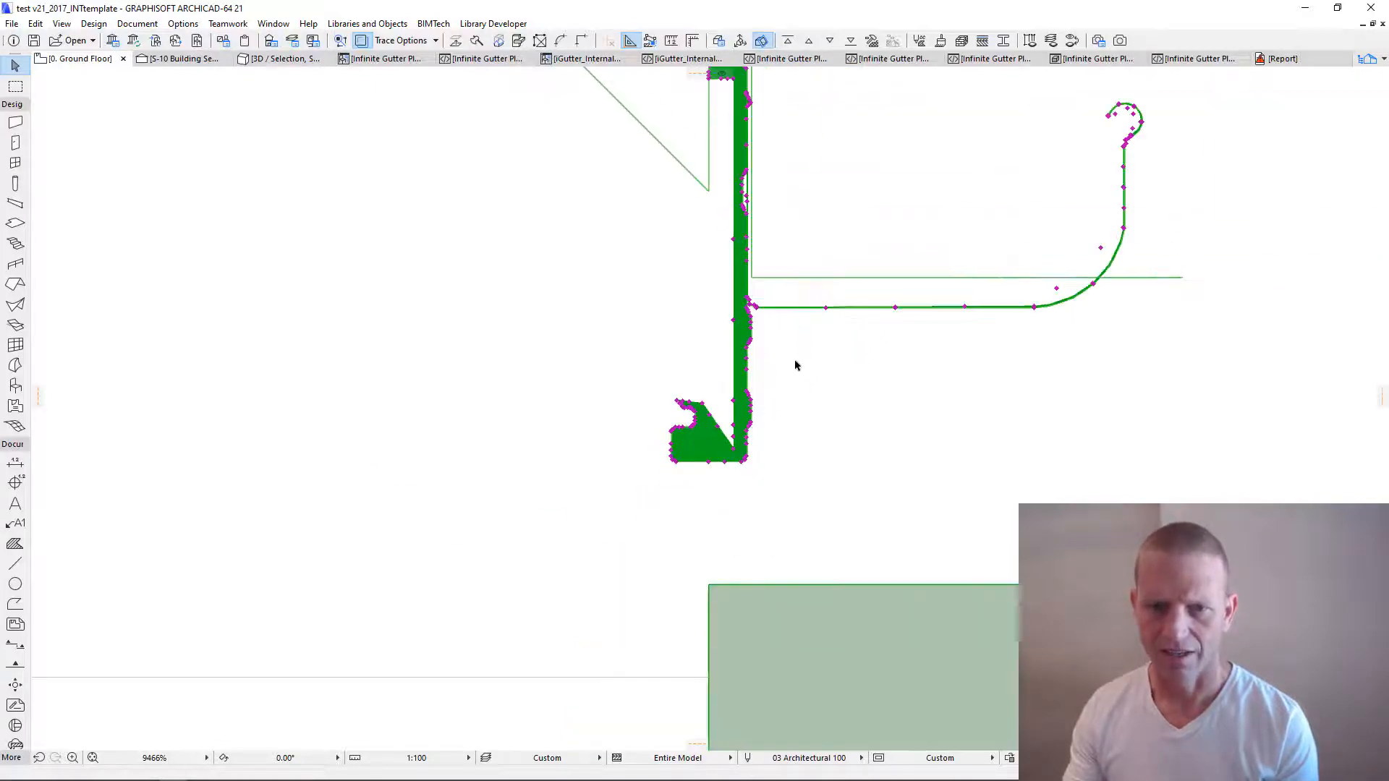
middle_drag(796, 366, 799, 487)
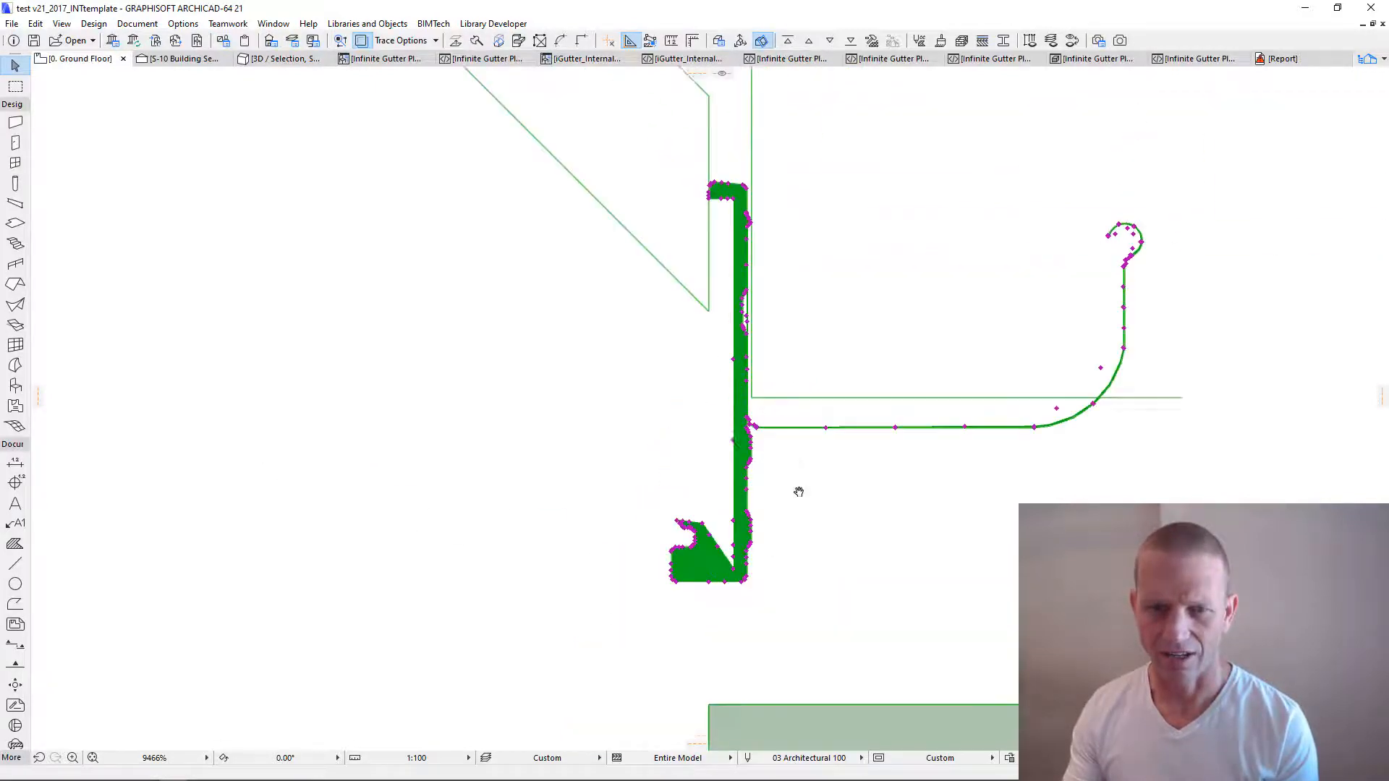
Step: Try to relock the fascia component in the gutter object's settings, and undo the change
double_click(821, 413)
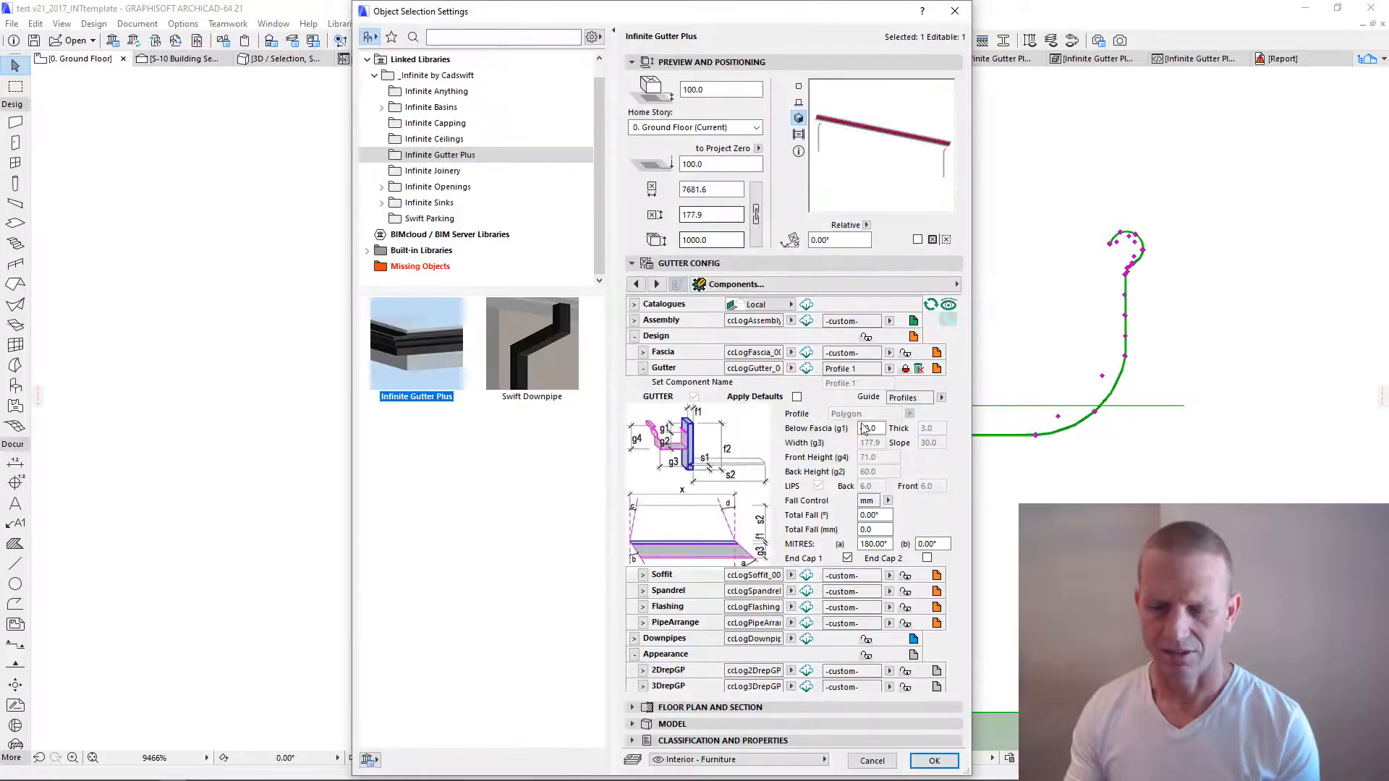
click(906, 354)
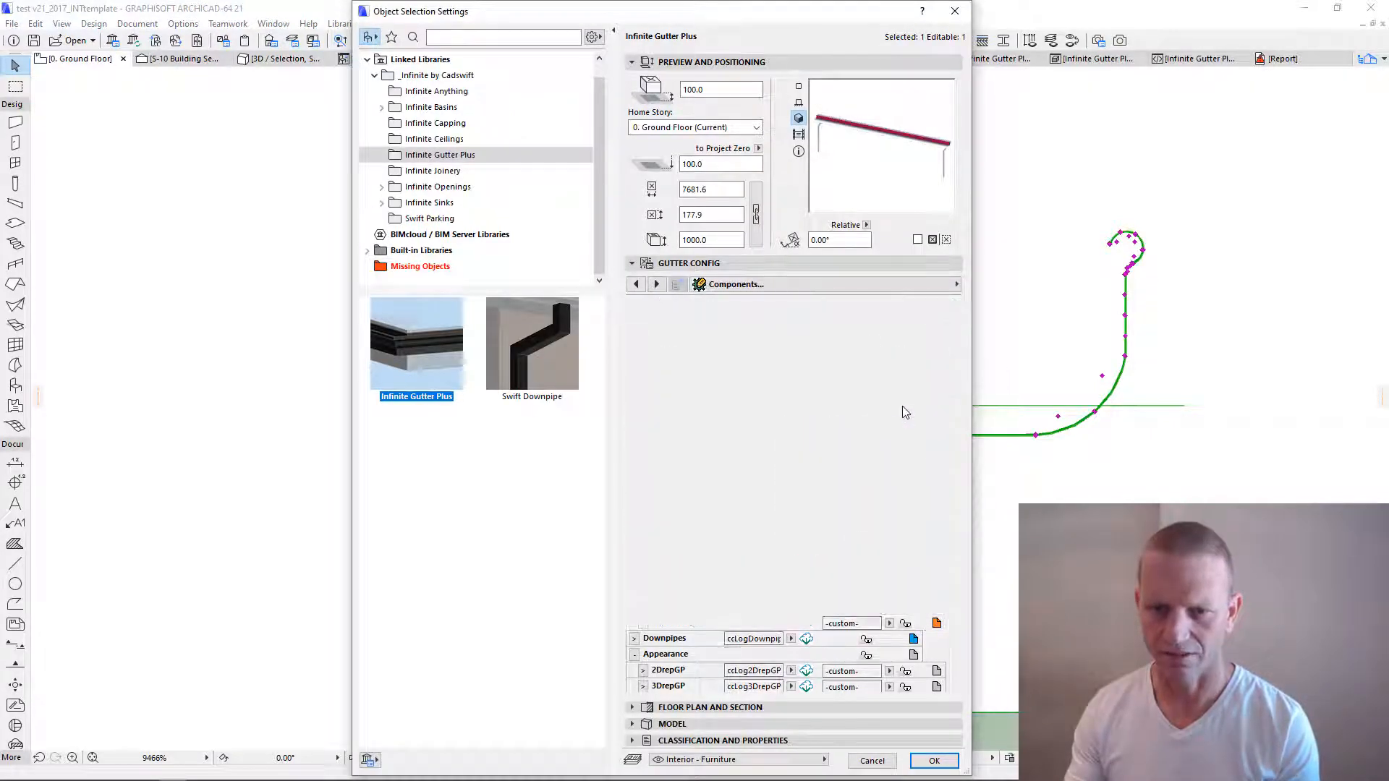
click(934, 761)
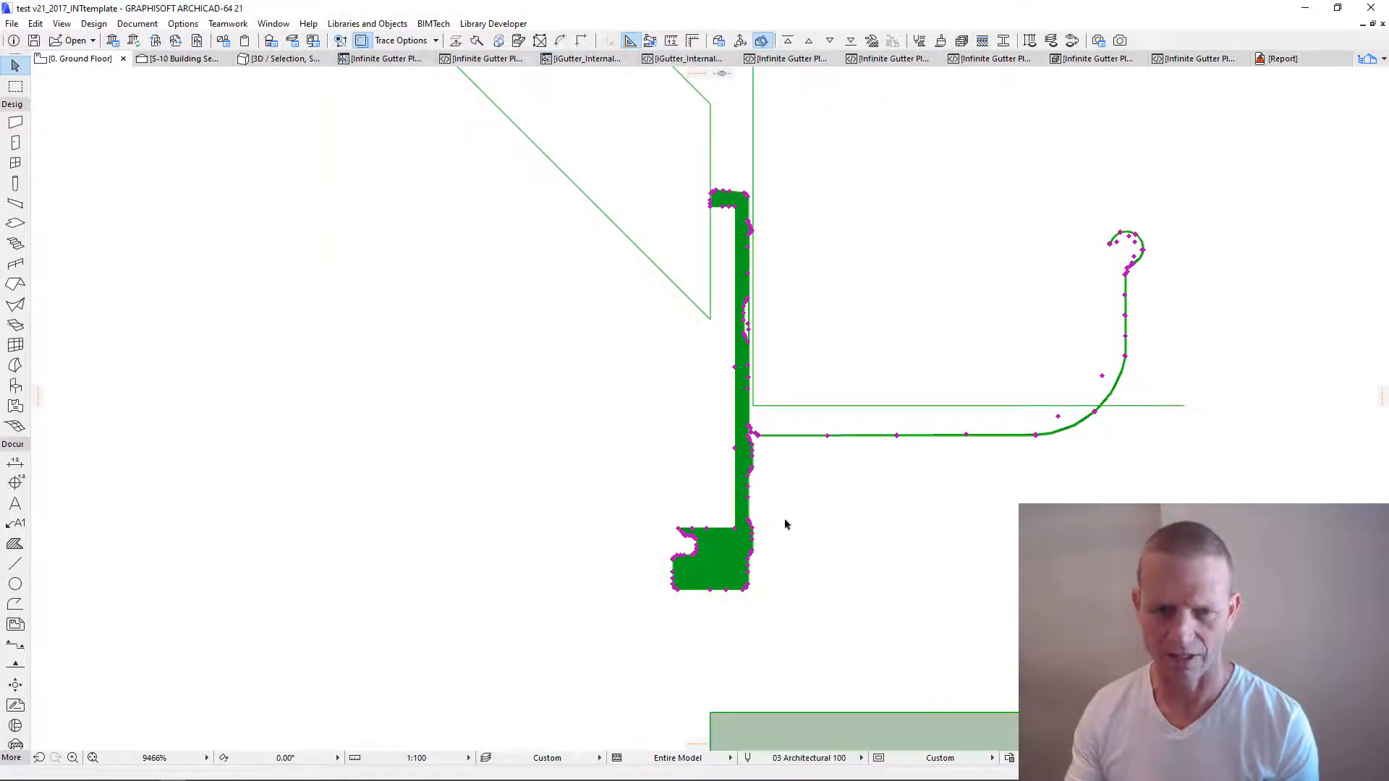
key(ctrl+z)
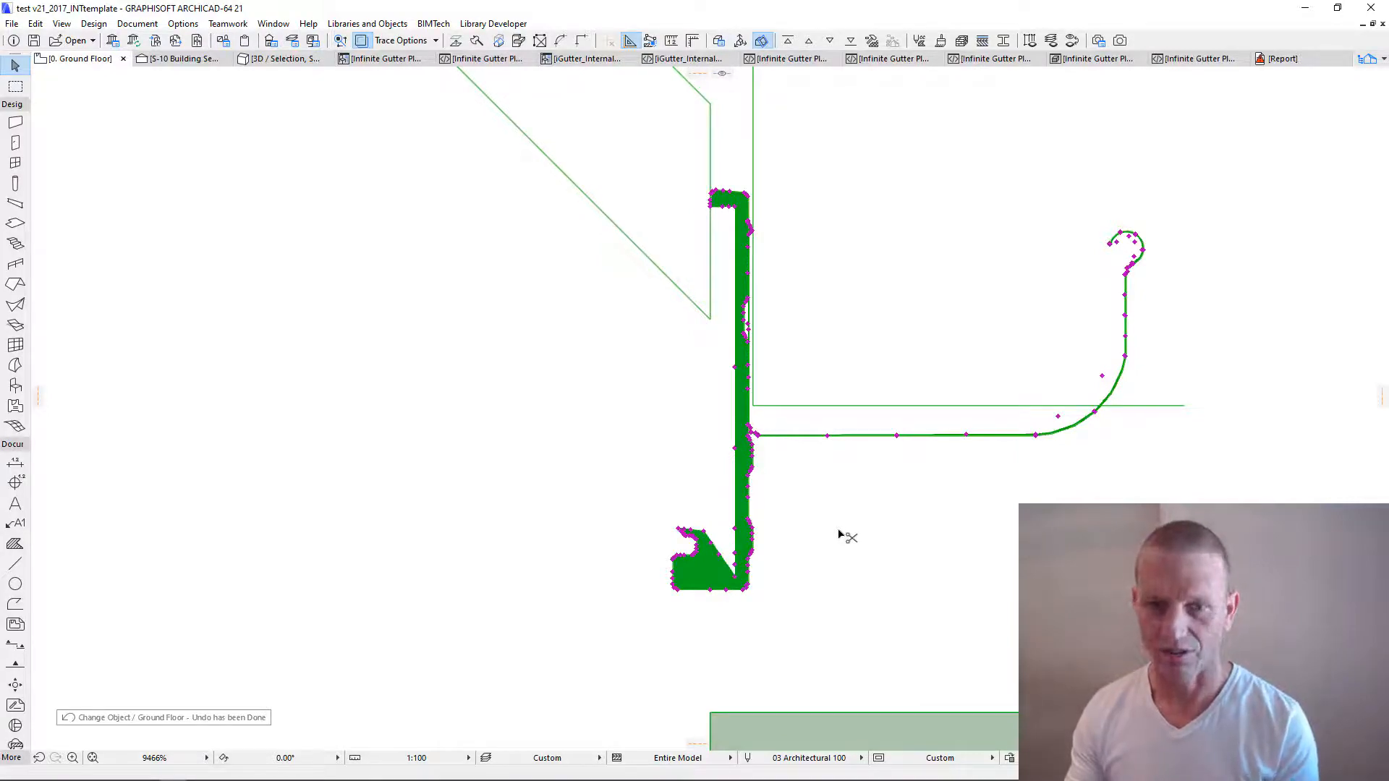
Step: Save the reshaped fascia to the Profile 1 component, relock it in the gutter object's settings and confirm
key(ctrl+t)
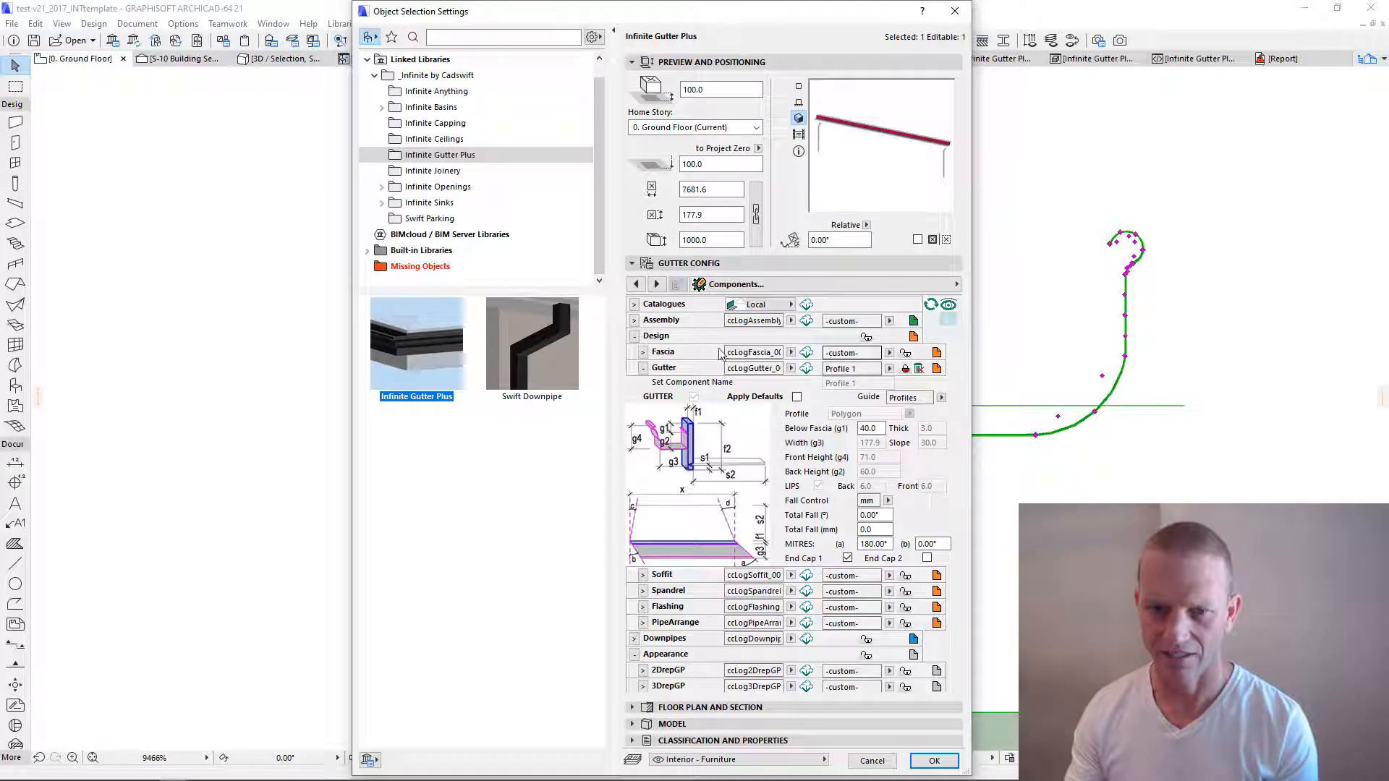
click(642, 353)
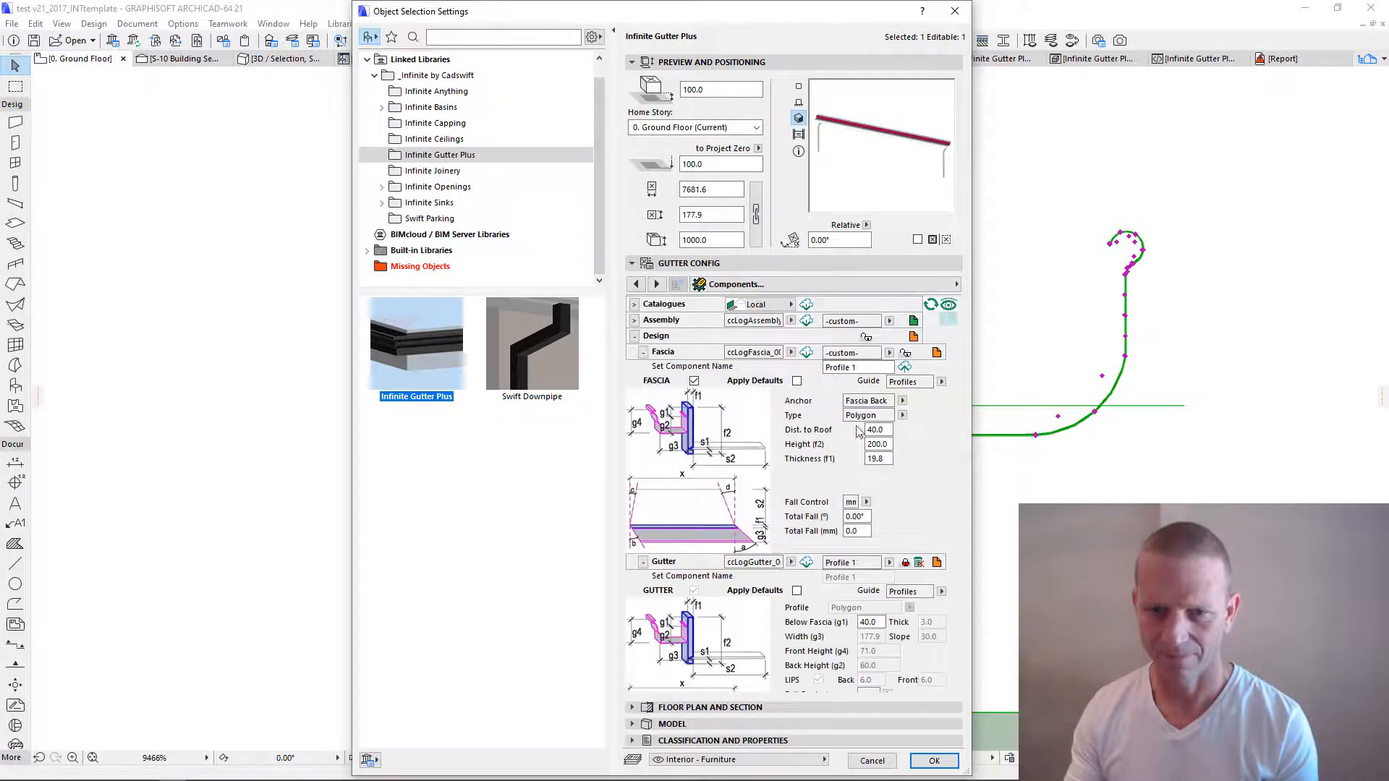
click(906, 368)
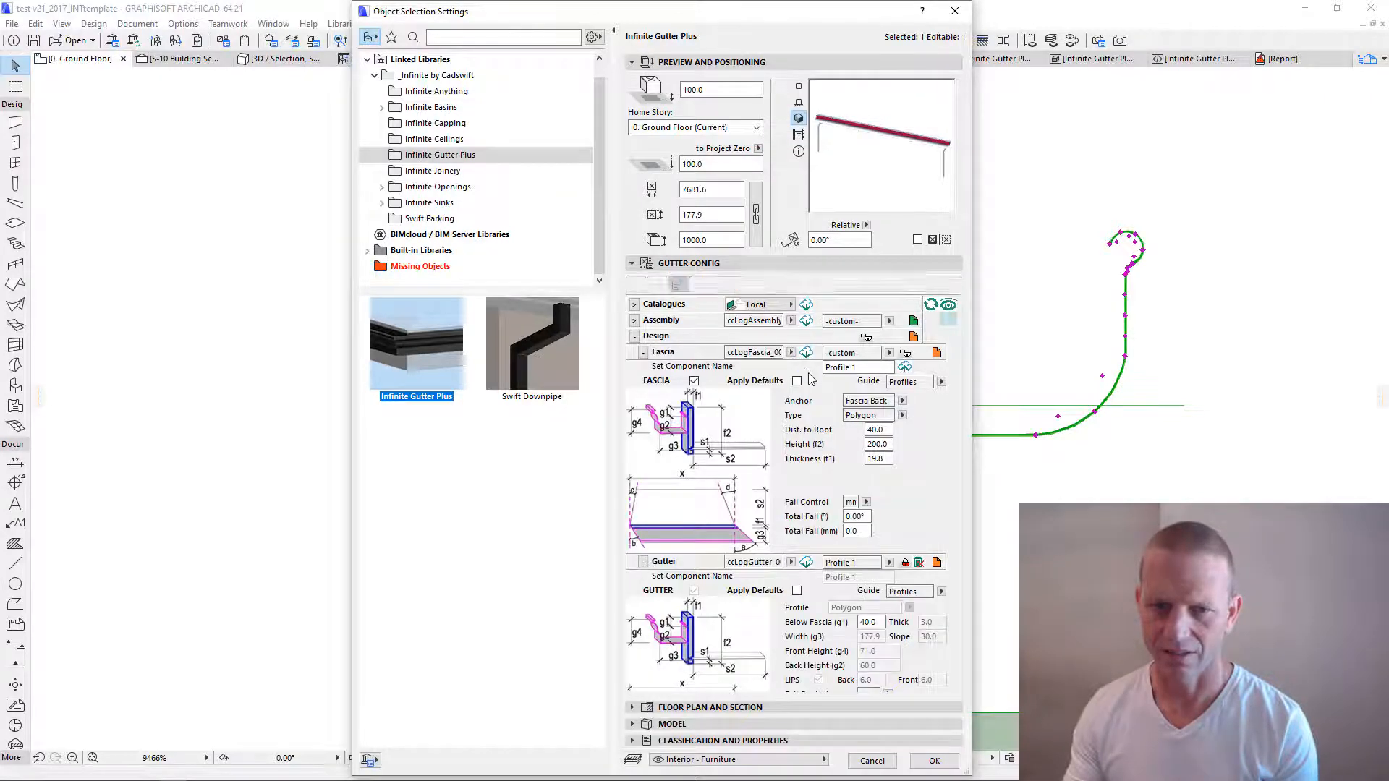
click(906, 354)
click(905, 355)
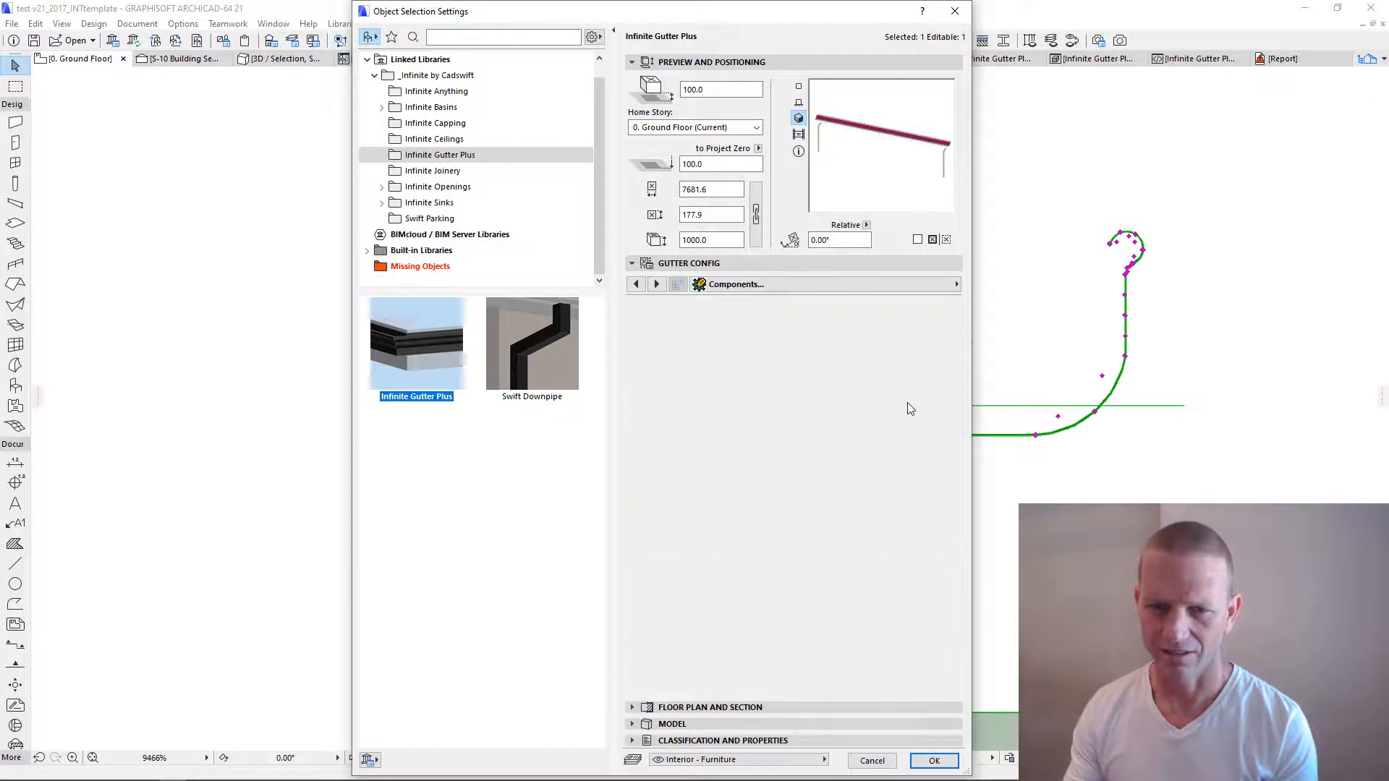
click(643, 353)
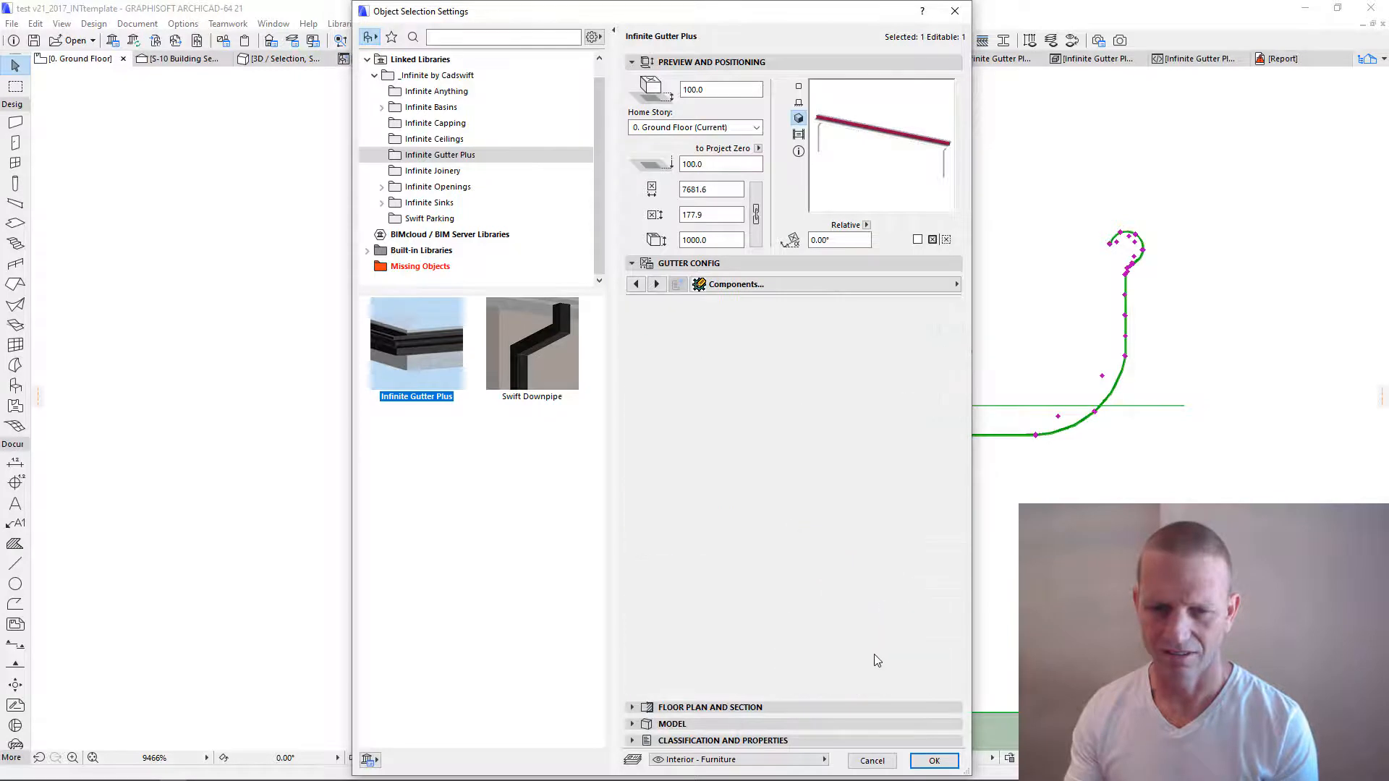
click(934, 759)
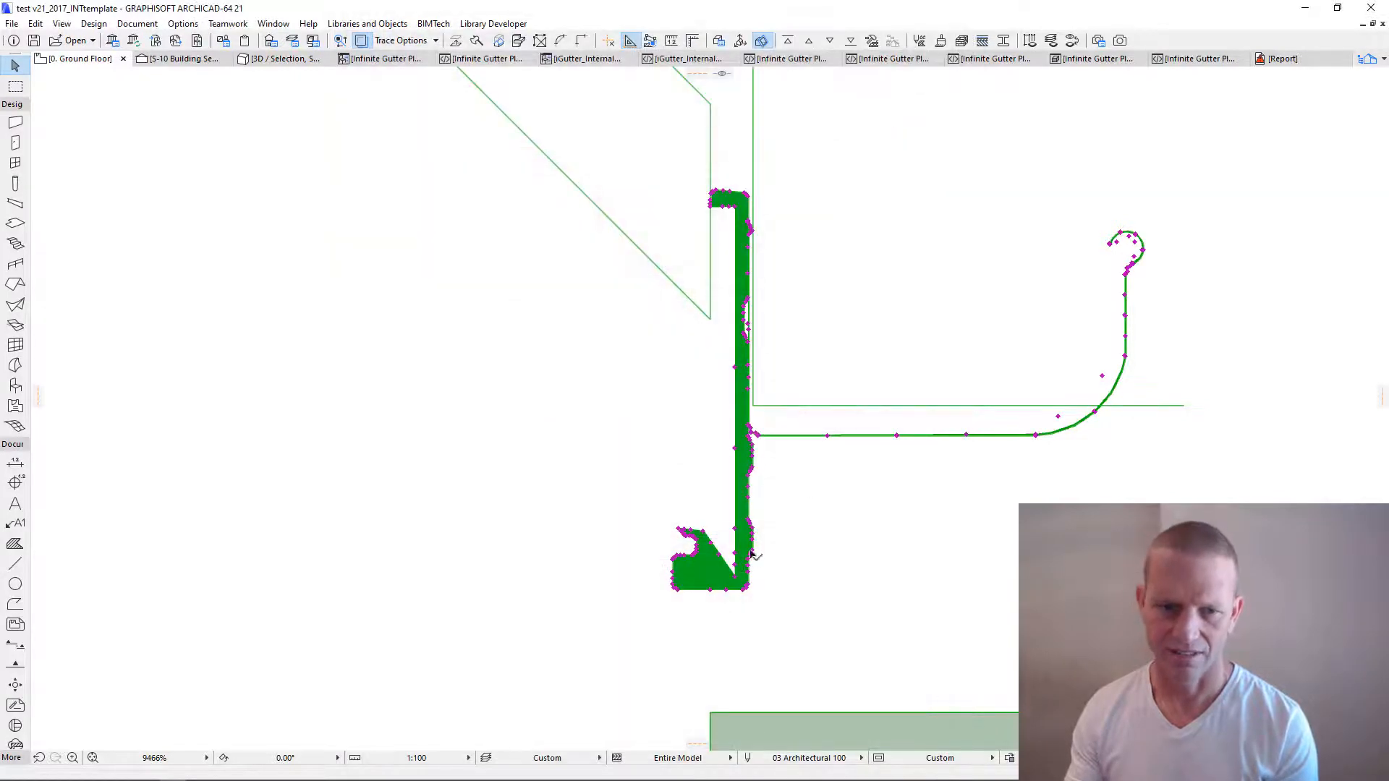